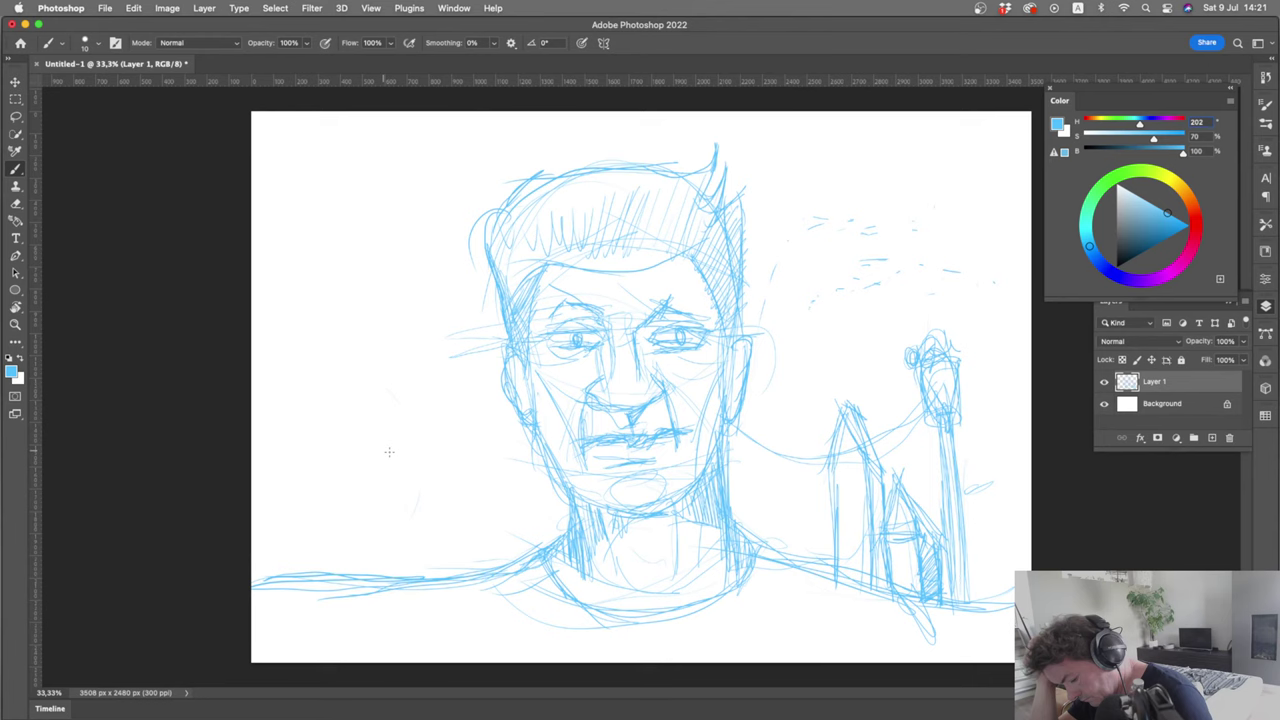
Sketch a small walking figure in blue on the shoulder left of the large head, outlining its head, torso, legs and feet
{"action": "mouse_move", "coordinate": [378, 390]}
{"action": "left_mouse_down"}
{"action": "mouse_move", "coordinate": [390, 421]}
{"action": "mouse_move", "coordinate": [378, 476]}
{"action": "mouse_move", "coordinate": [386, 566]}
{"action": "left_mouse_up"}
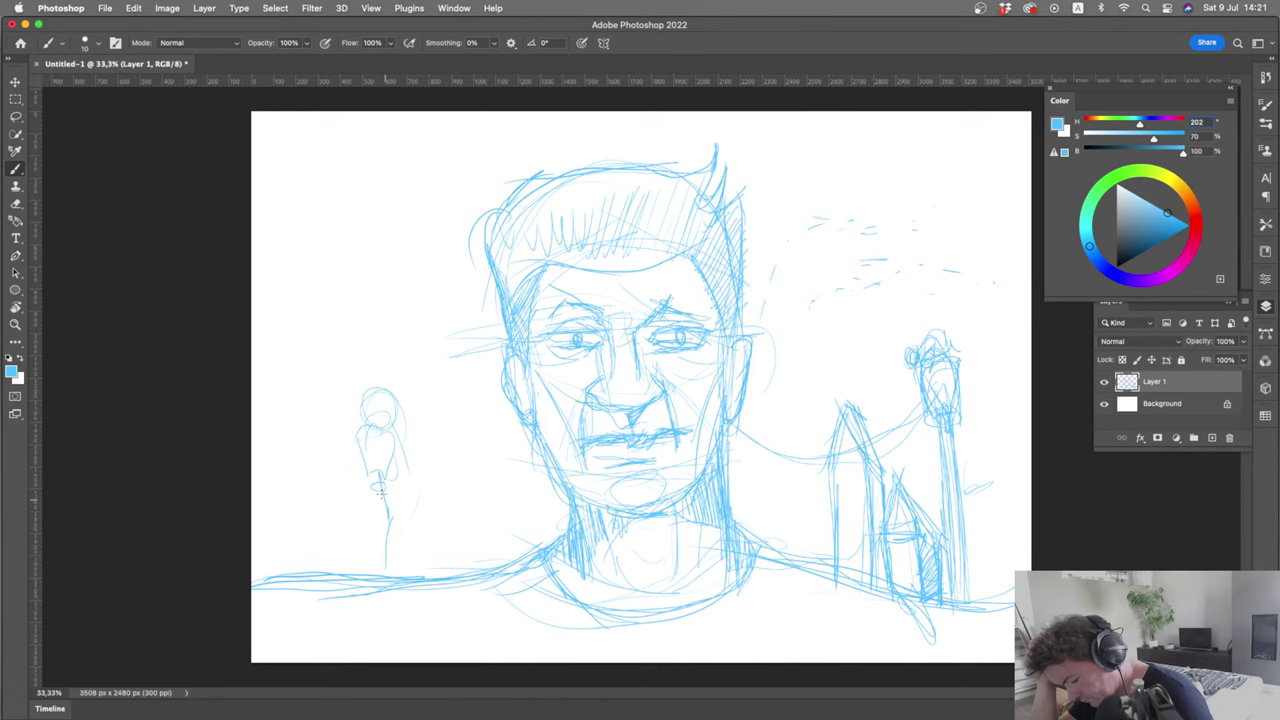
{"action": "left_click_drag", "start_coordinate": [380, 490], "coordinate": [358, 566]}
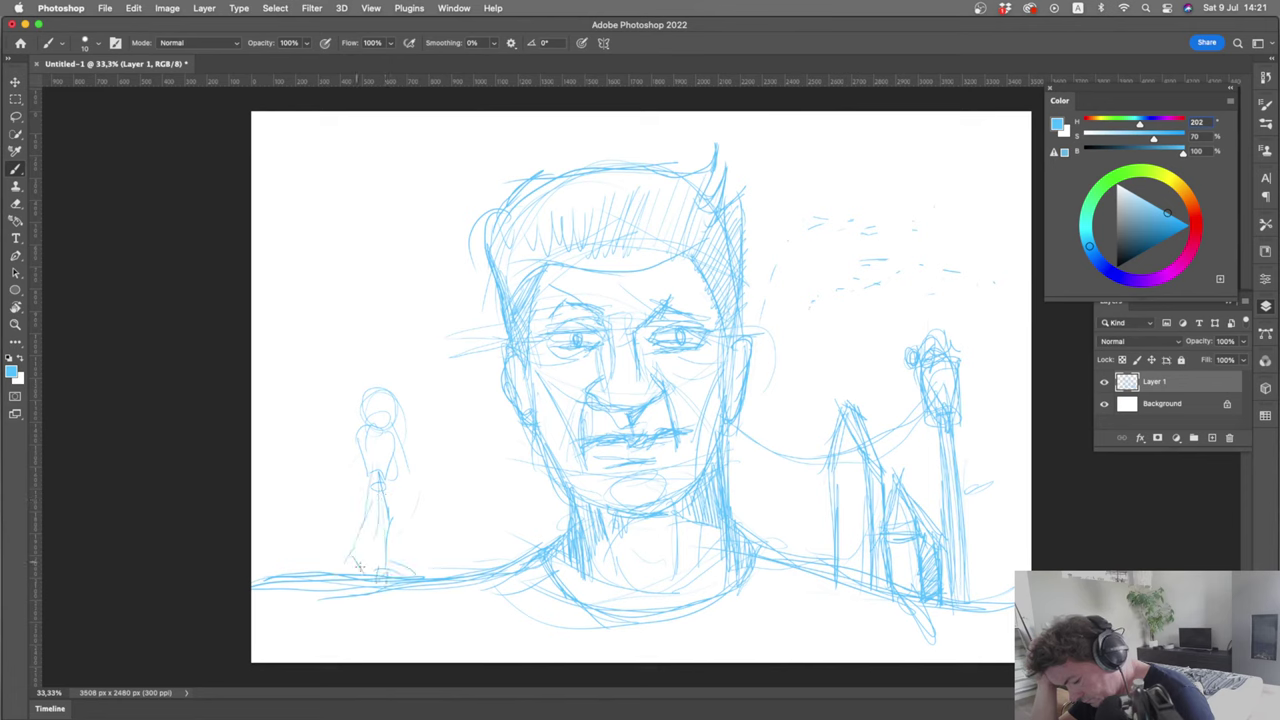
{"action": "left_click_drag", "start_coordinate": [368, 440], "coordinate": [379, 490]}
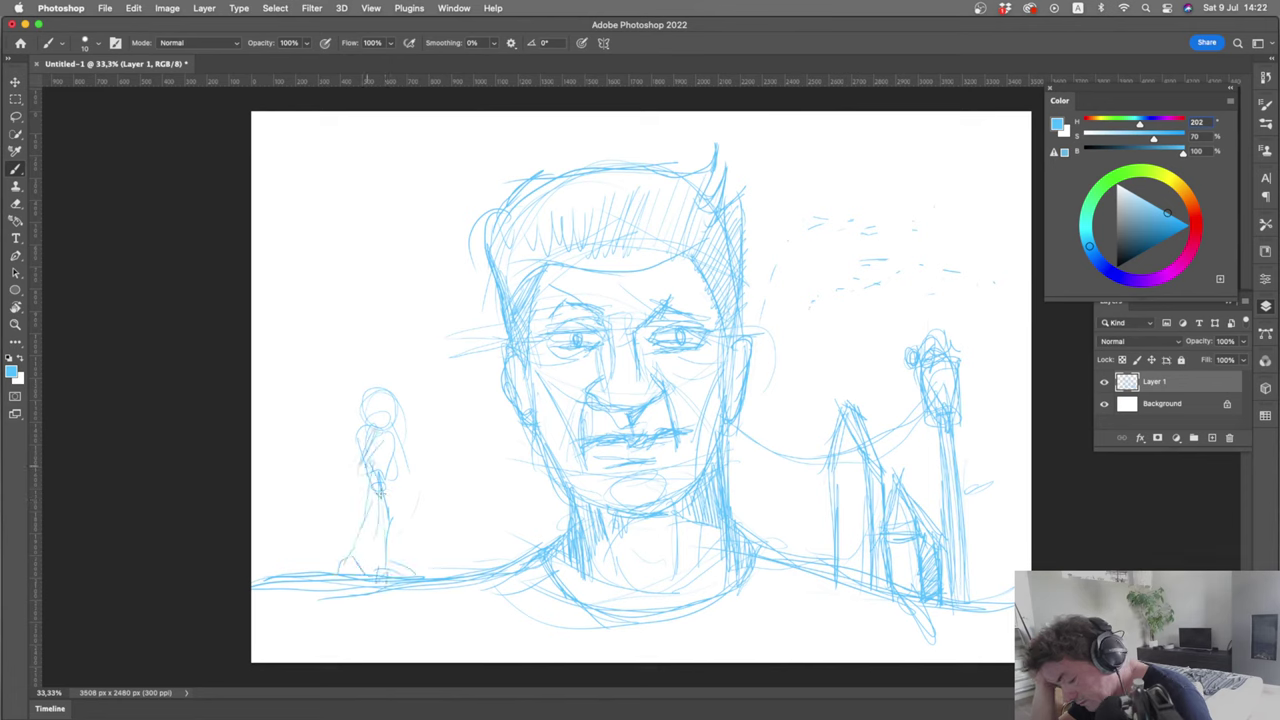
{"action": "mouse_move", "coordinate": [380, 398]}
{"action": "left_mouse_down"}
{"action": "mouse_move", "coordinate": [393, 491]}
{"action": "mouse_move", "coordinate": [377, 537]}
{"action": "left_mouse_up"}
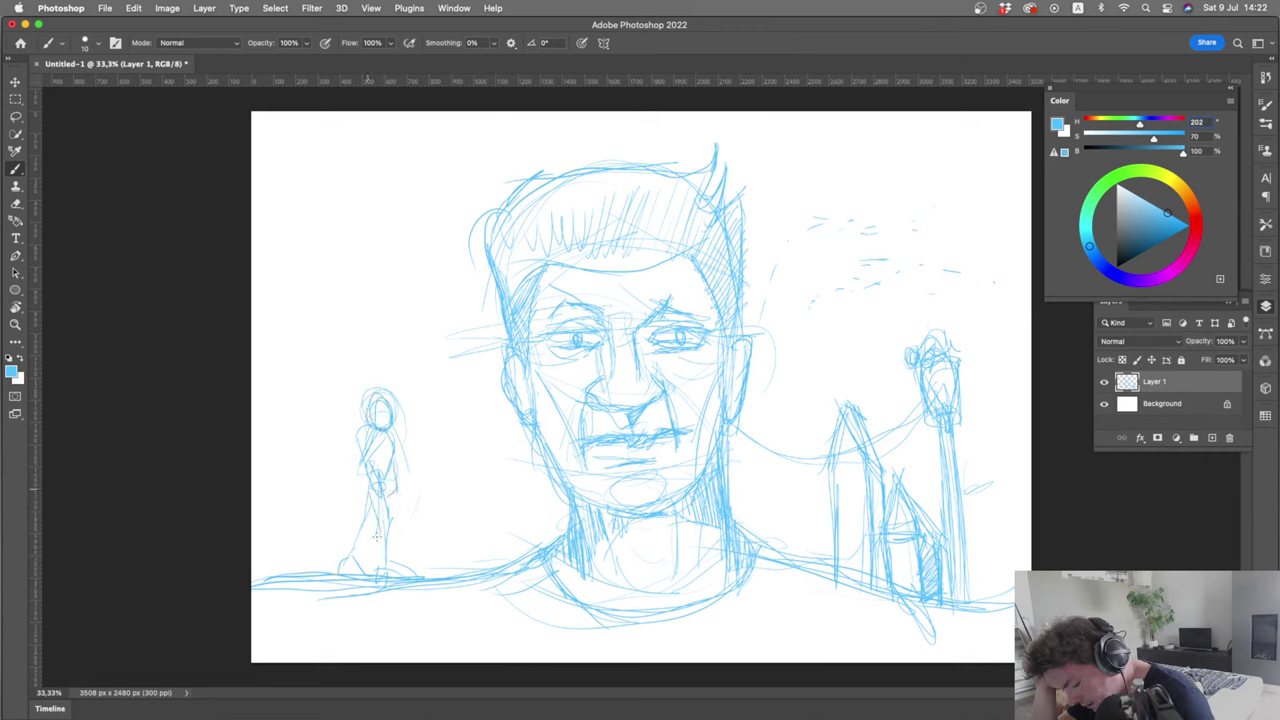
{"action": "left_click_drag", "start_coordinate": [392, 486], "coordinate": [389, 528]}
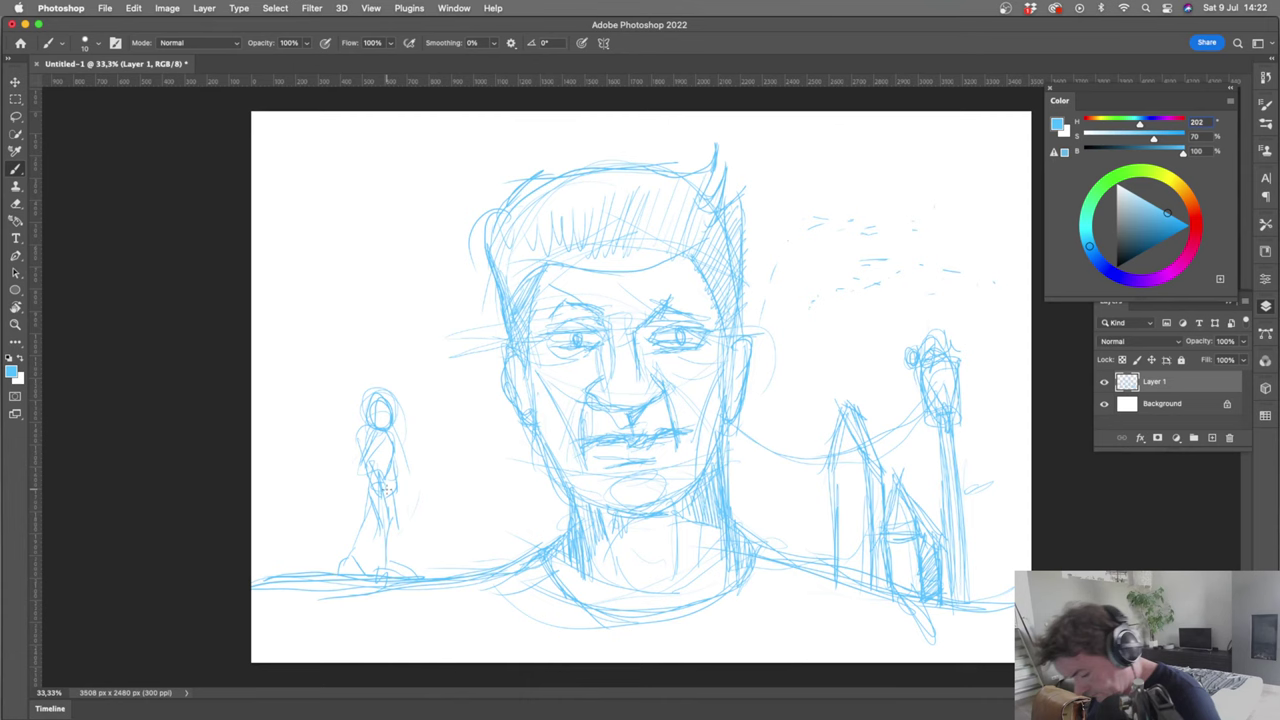
{"action": "left_click_drag", "start_coordinate": [389, 525], "coordinate": [394, 569]}
{"action": "left_click_drag", "start_coordinate": [369, 491], "coordinate": [352, 535]}
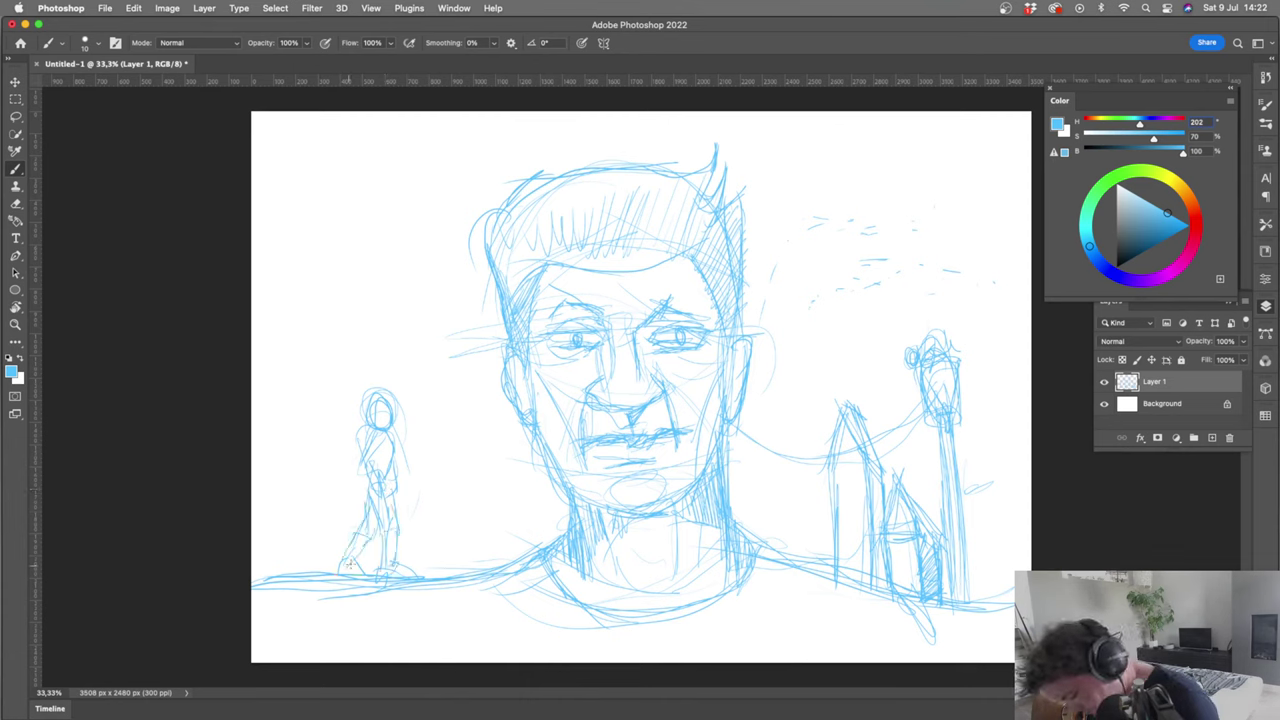
Add a bent arm with a hand, a backpack, a walking stick and facial features to the small figure
{"action": "mouse_move", "coordinate": [393, 512]}
{"action": "left_mouse_down"}
{"action": "mouse_move", "coordinate": [377, 493]}
{"action": "mouse_move", "coordinate": [424, 436]}
{"action": "left_mouse_up"}
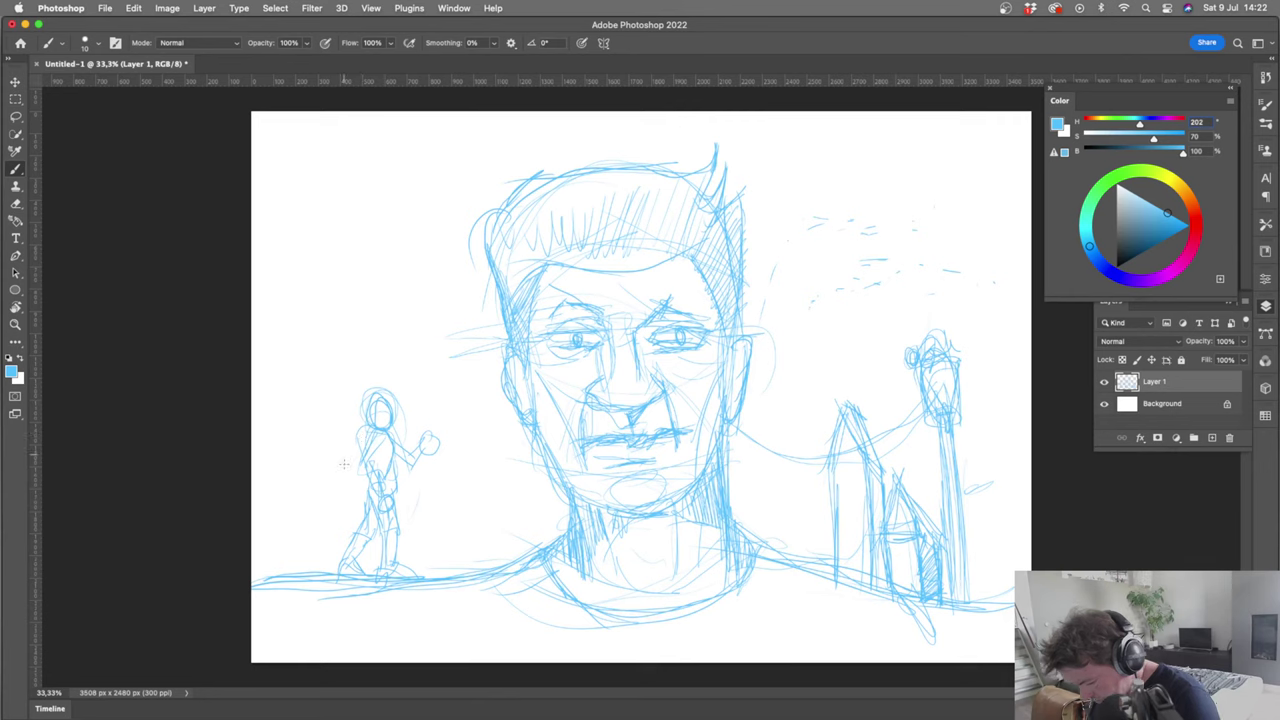
{"action": "left_click_drag", "start_coordinate": [359, 466], "coordinate": [364, 495]}
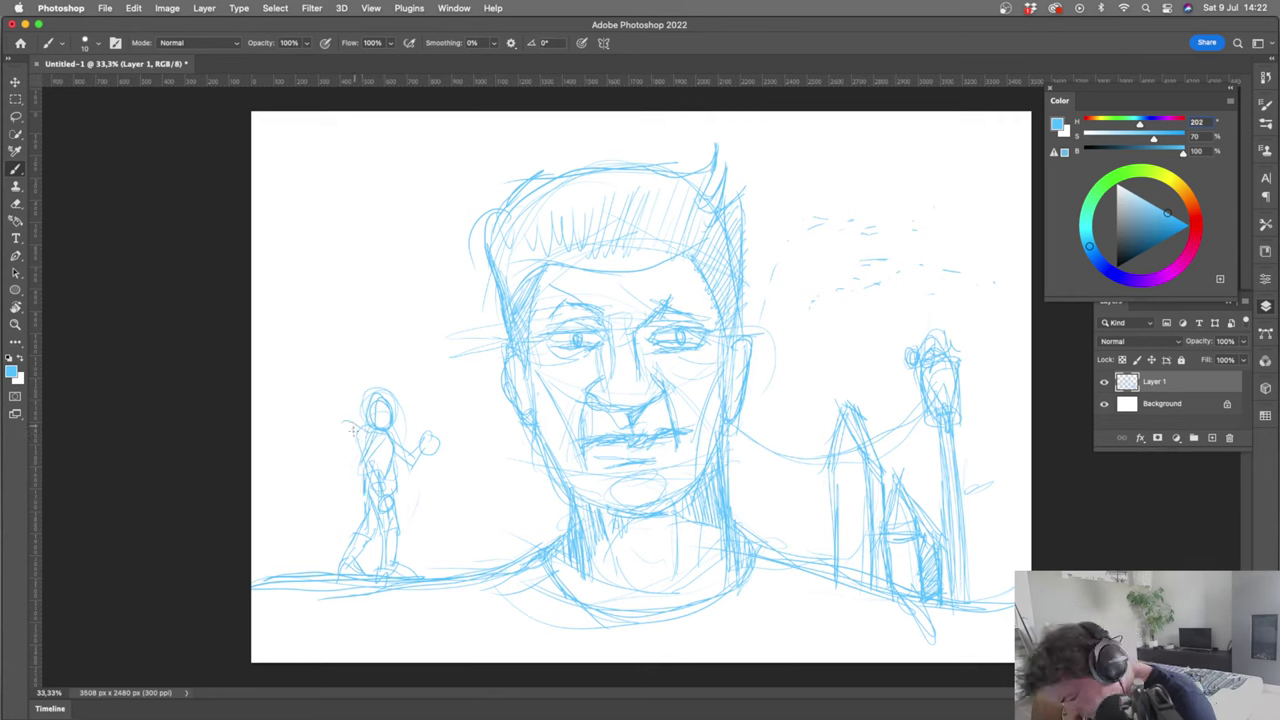
{"action": "left_click_drag", "start_coordinate": [352, 428], "coordinate": [348, 498]}
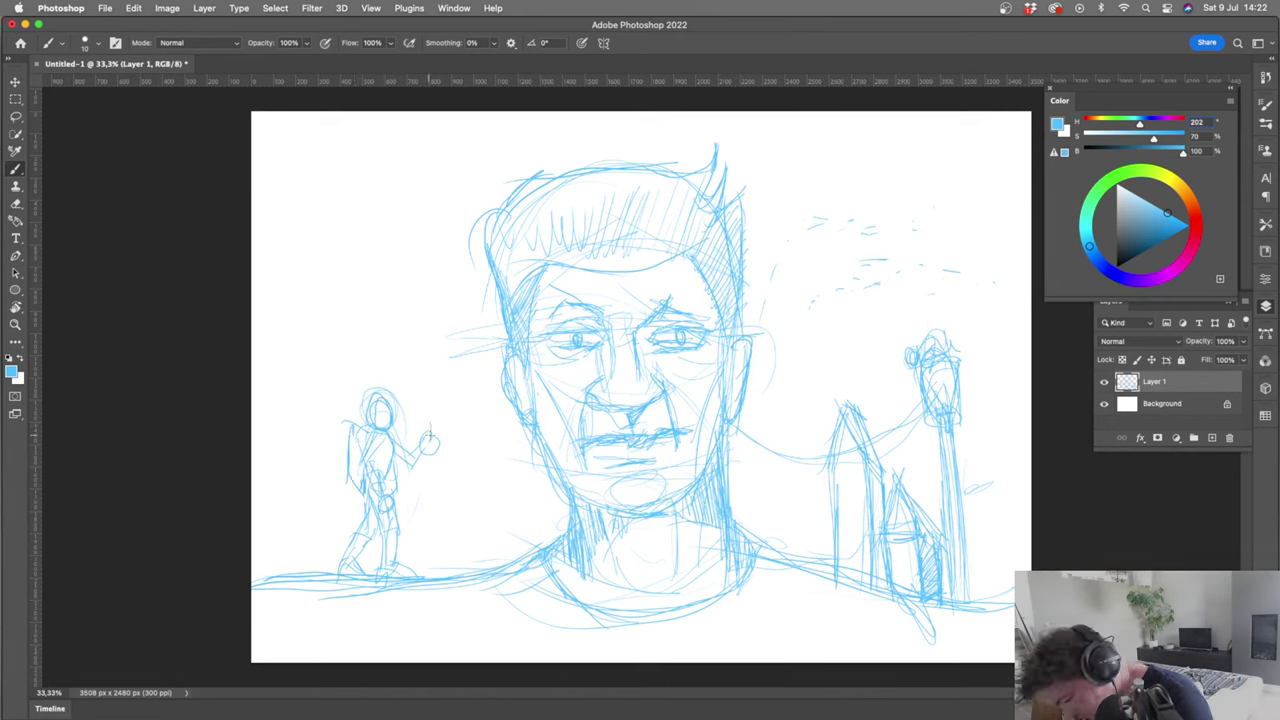
{"action": "left_click_drag", "start_coordinate": [430, 440], "coordinate": [426, 576]}
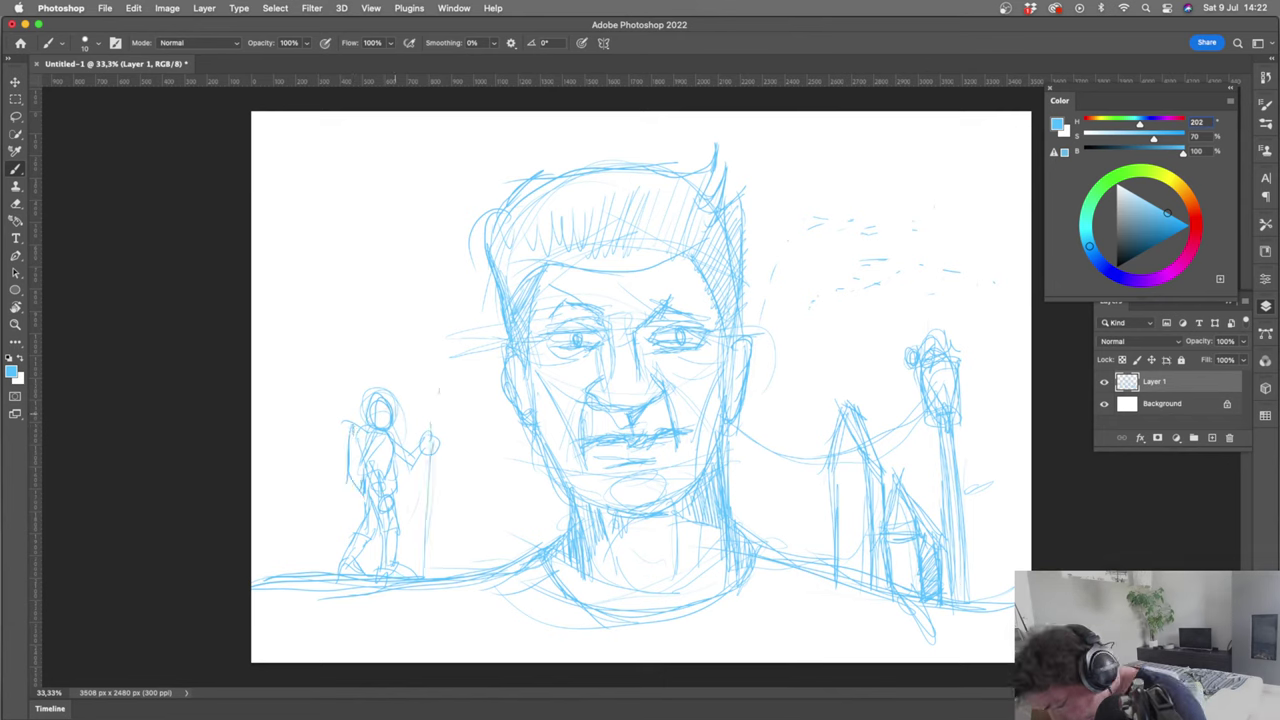
{"action": "left_click_drag", "start_coordinate": [383, 409], "coordinate": [380, 424]}
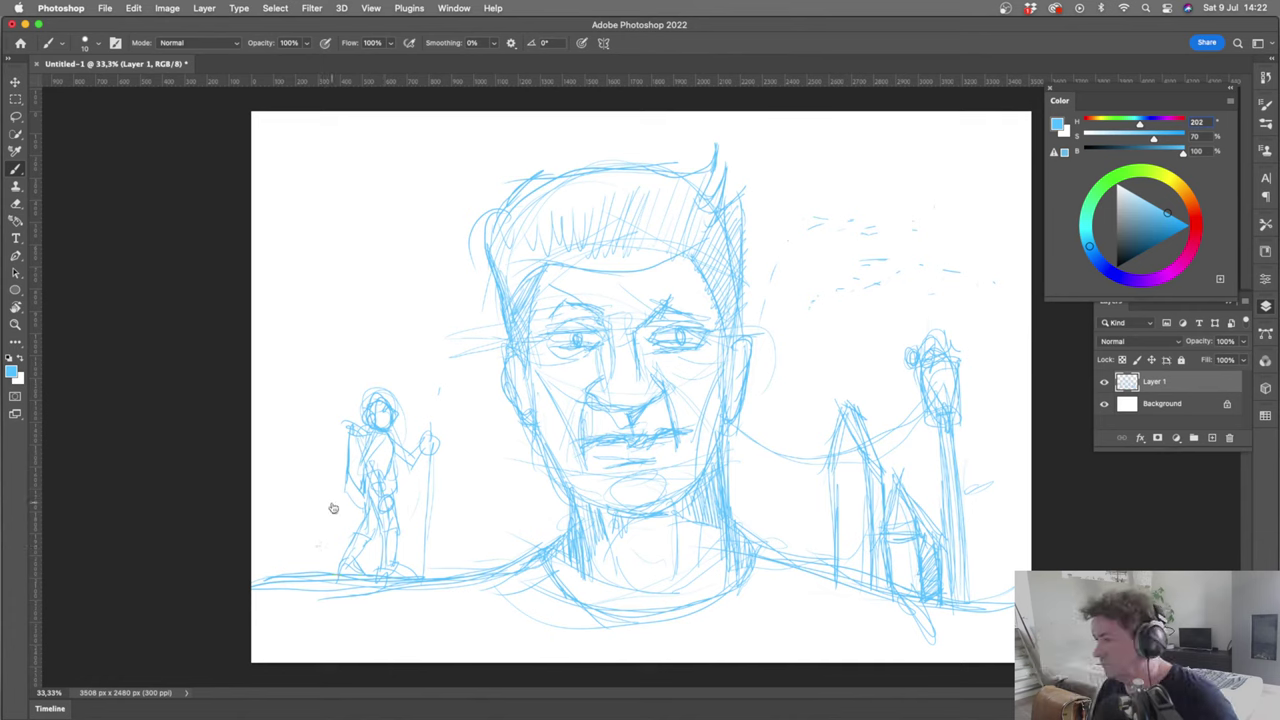
{"action": "key", "text": "super+Tab"}
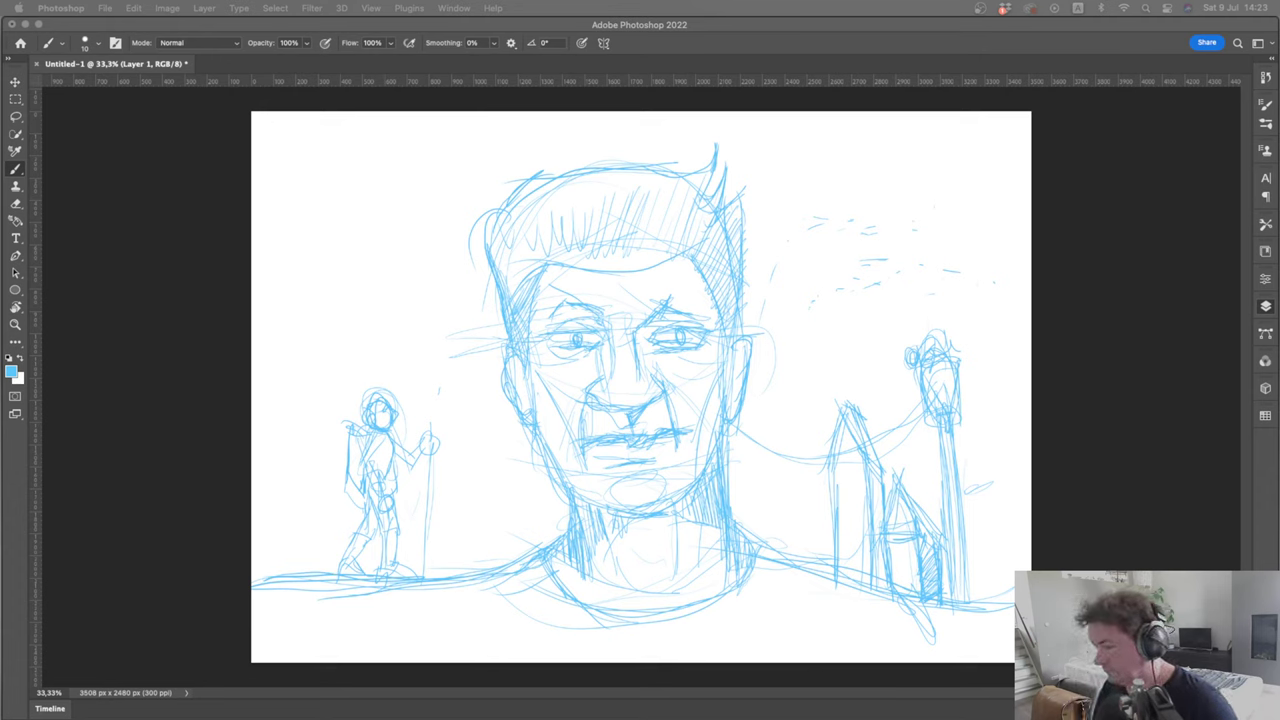
{"action": "key", "text": "super+Tab"}
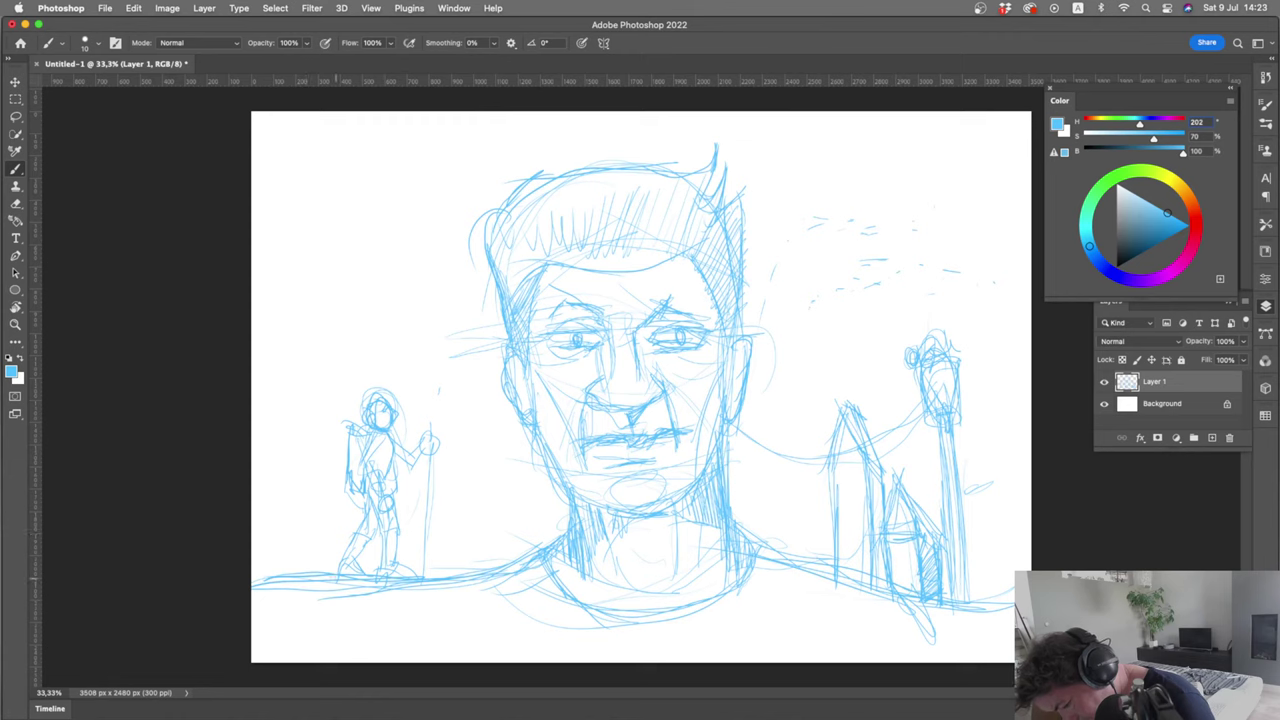
Sketch low hills behind the small figure, and strengthen its walking stick and the hand holding it
{"action": "mouse_move", "coordinate": [532, 556]}
{"action": "left_mouse_down"}
{"action": "mouse_move", "coordinate": [406, 519]}
{"action": "mouse_move", "coordinate": [395, 548]}
{"action": "mouse_move", "coordinate": [355, 565]}
{"action": "mouse_move", "coordinate": [252, 538]}
{"action": "left_mouse_up"}
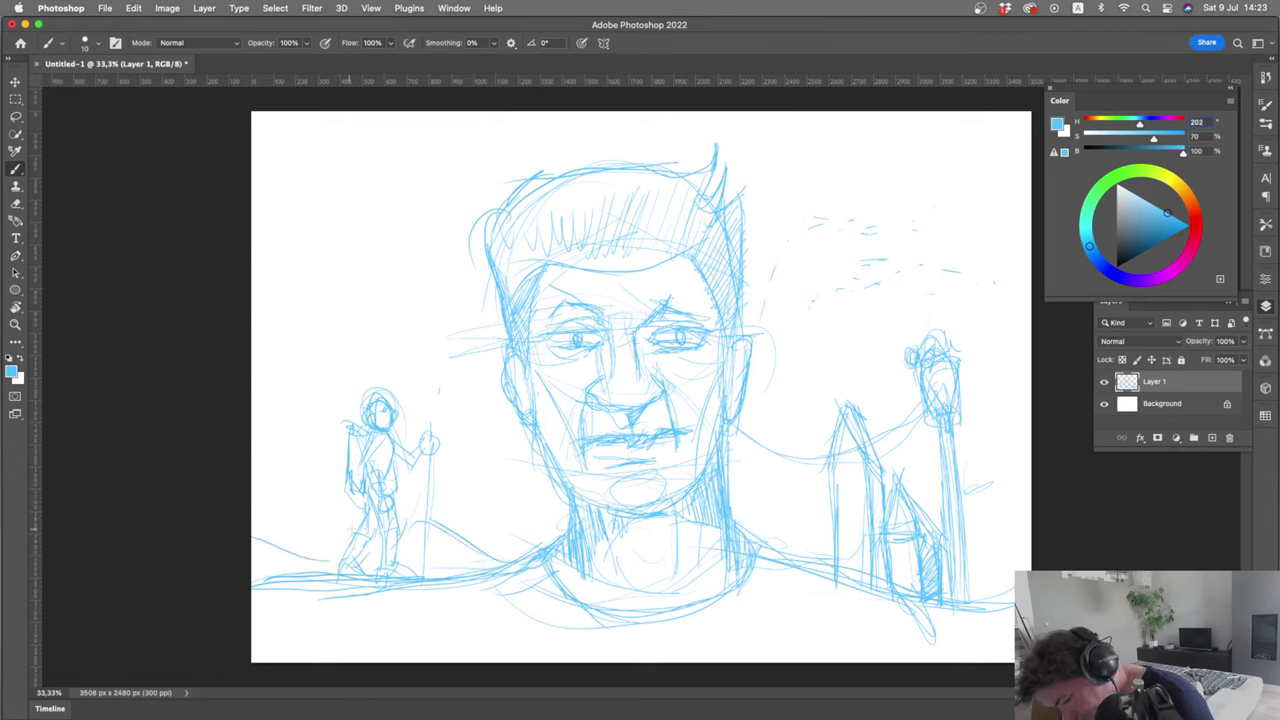
{"action": "left_click_drag", "start_coordinate": [350, 526], "coordinate": [278, 550]}
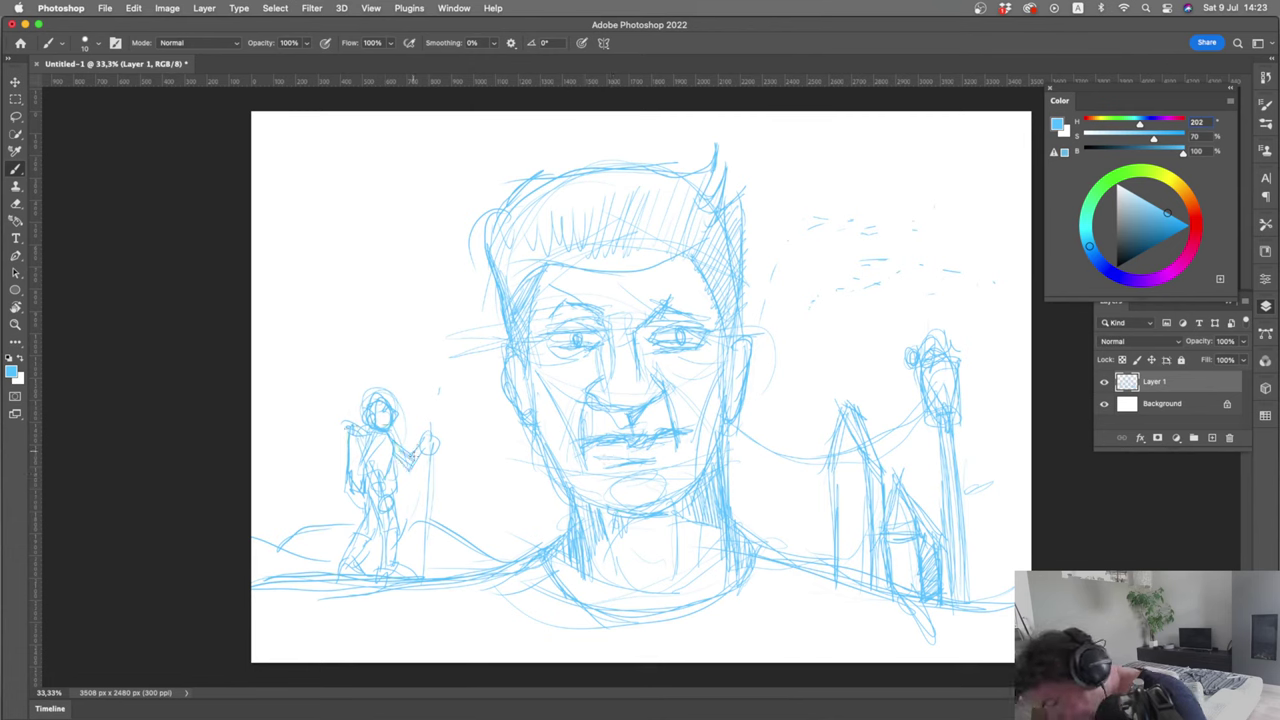
{"action": "left_click_drag", "start_coordinate": [428, 432], "coordinate": [455, 445]}
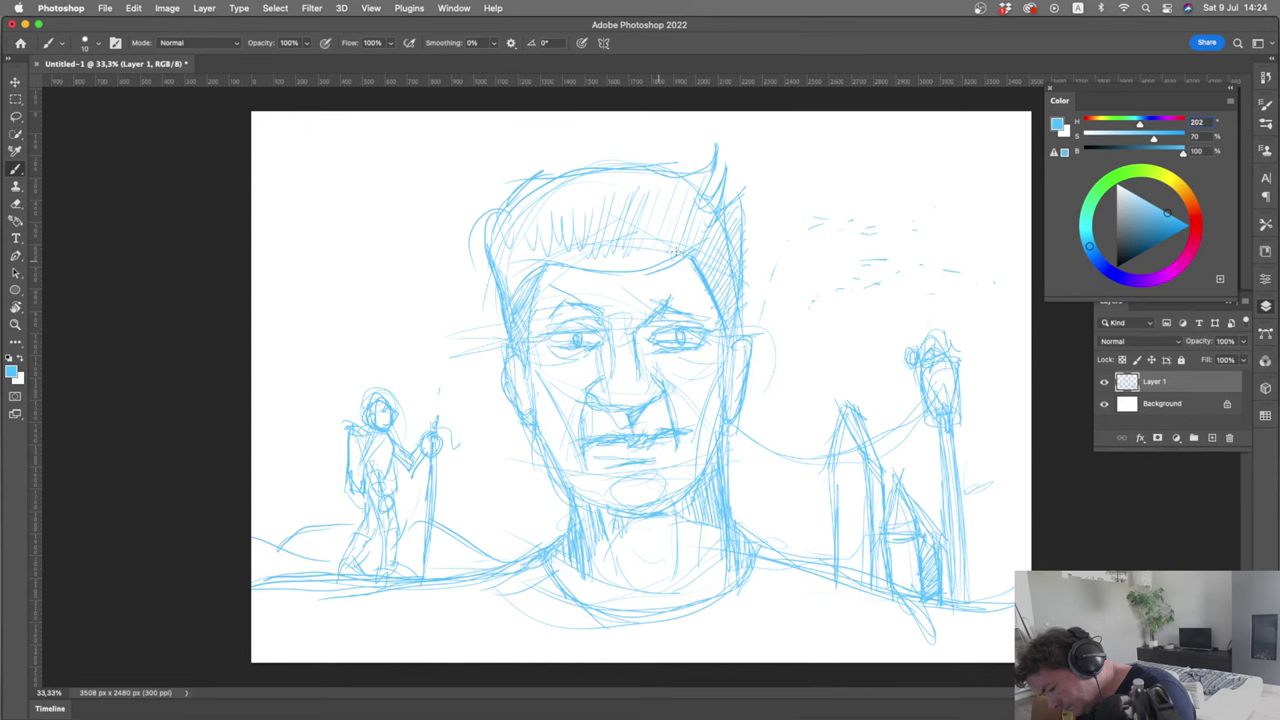
Reinforce the large portrait's hairline, eyes, nose shading, ears and jawline with additional blue sketch strokes
{"action": "left_click_drag", "start_coordinate": [677, 252], "coordinate": [535, 268]}
{"action": "left_click_drag", "start_coordinate": [553, 338], "coordinate": [600, 338]}
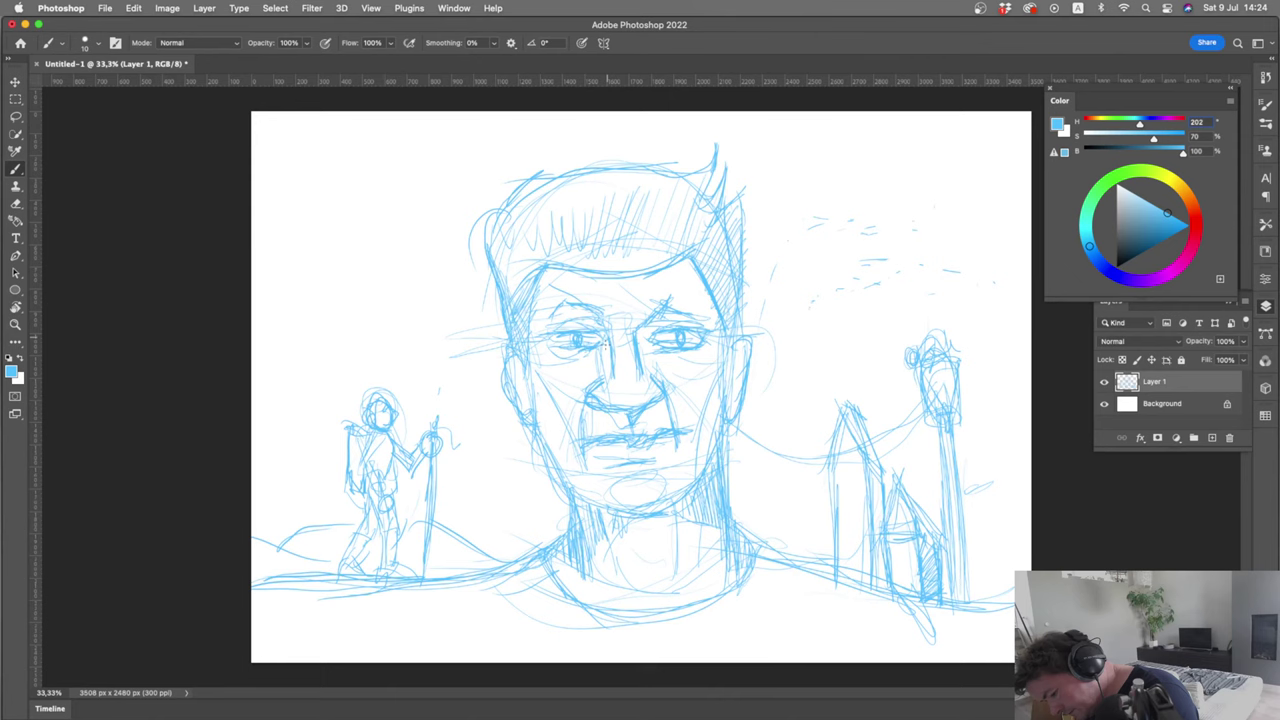
{"action": "left_click_drag", "start_coordinate": [605, 345], "coordinate": [609, 372]}
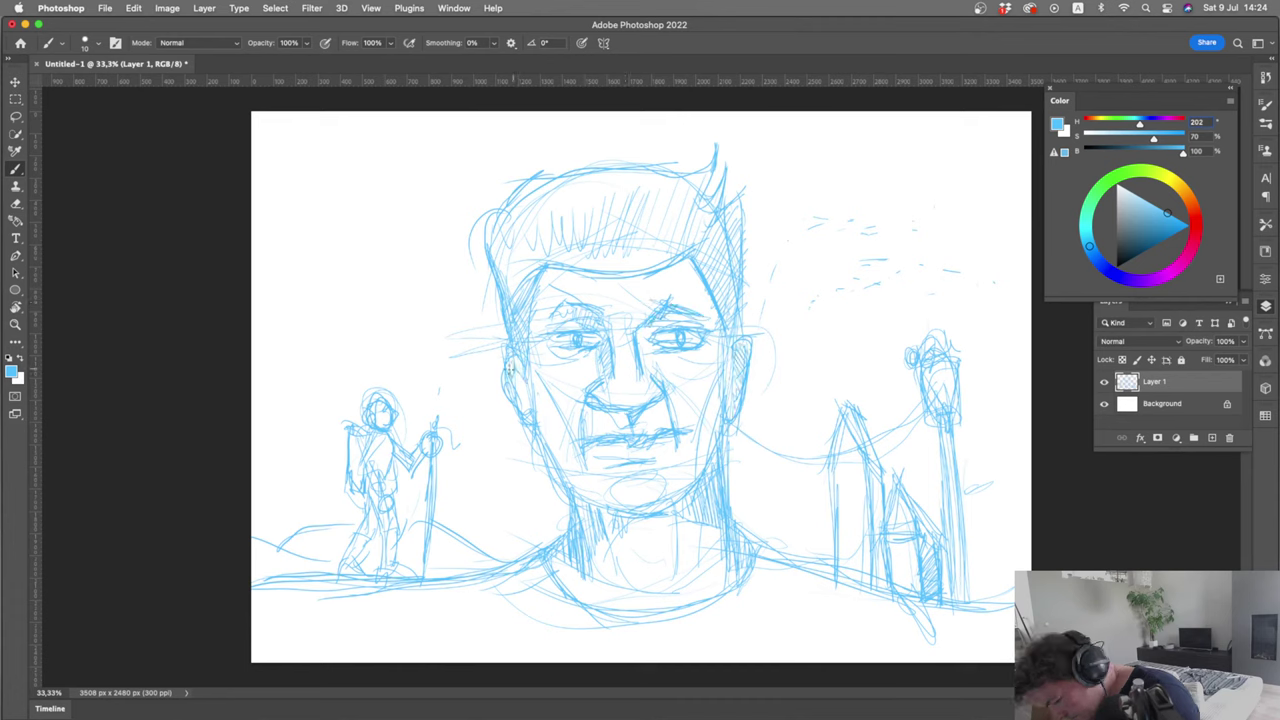
{"action": "left_click_drag", "start_coordinate": [737, 357], "coordinate": [734, 385]}
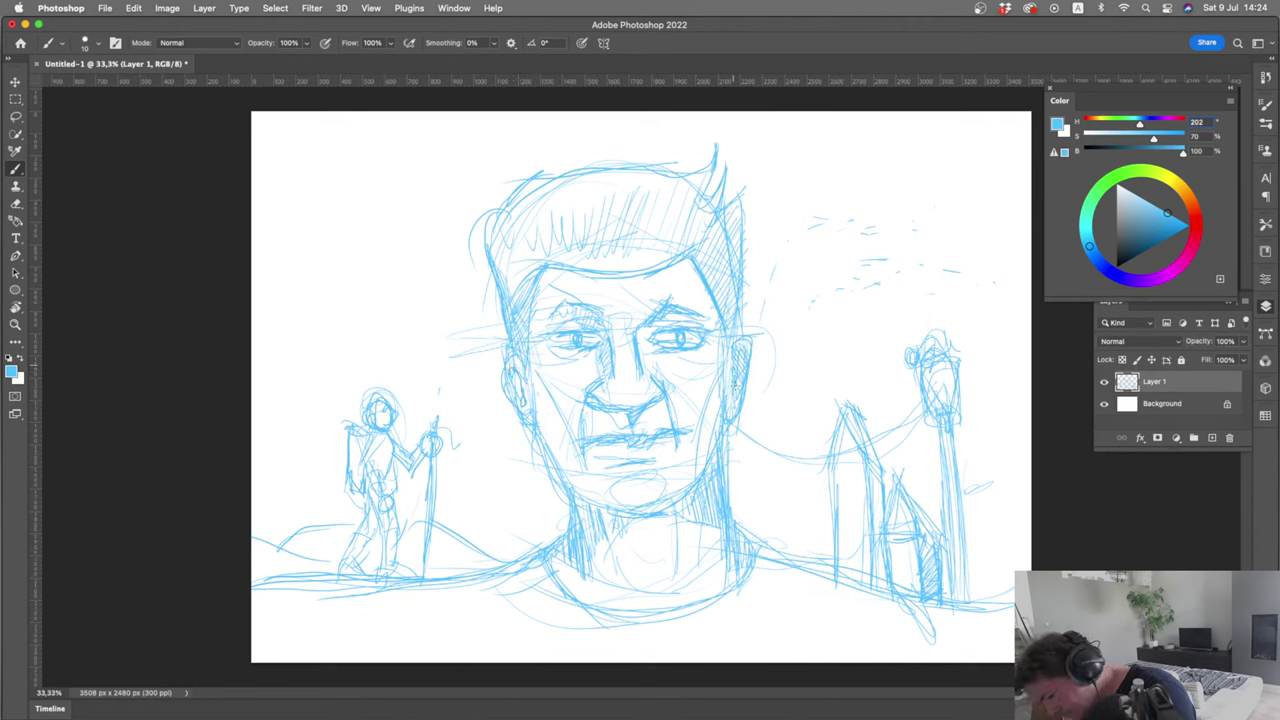
{"action": "left_click_drag", "start_coordinate": [564, 485], "coordinate": [622, 512]}
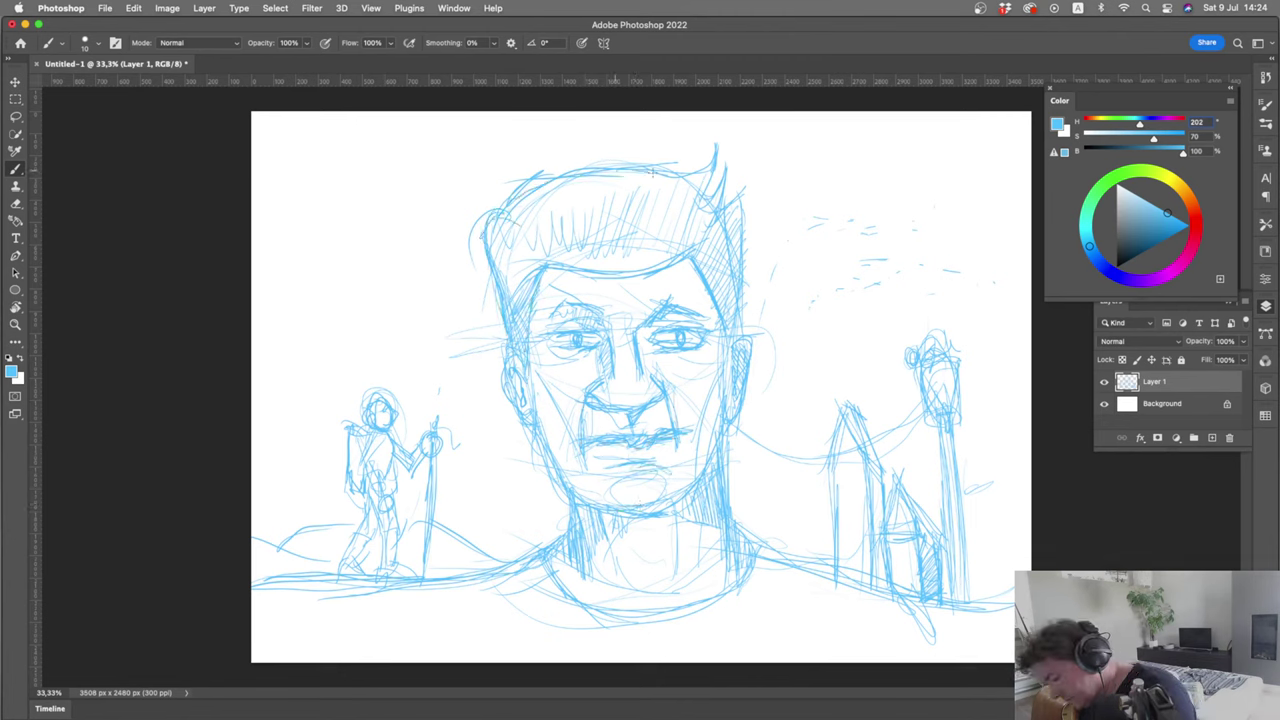
Strengthen the portrait's raised hair tufts, hatch the hair at the right temple more densely, and reinforce the shirt collar
{"action": "mouse_move", "coordinate": [672, 152]}
{"action": "left_mouse_down"}
{"action": "mouse_move", "coordinate": [718, 212]}
{"action": "mouse_move", "coordinate": [745, 290]}
{"action": "left_mouse_up"}
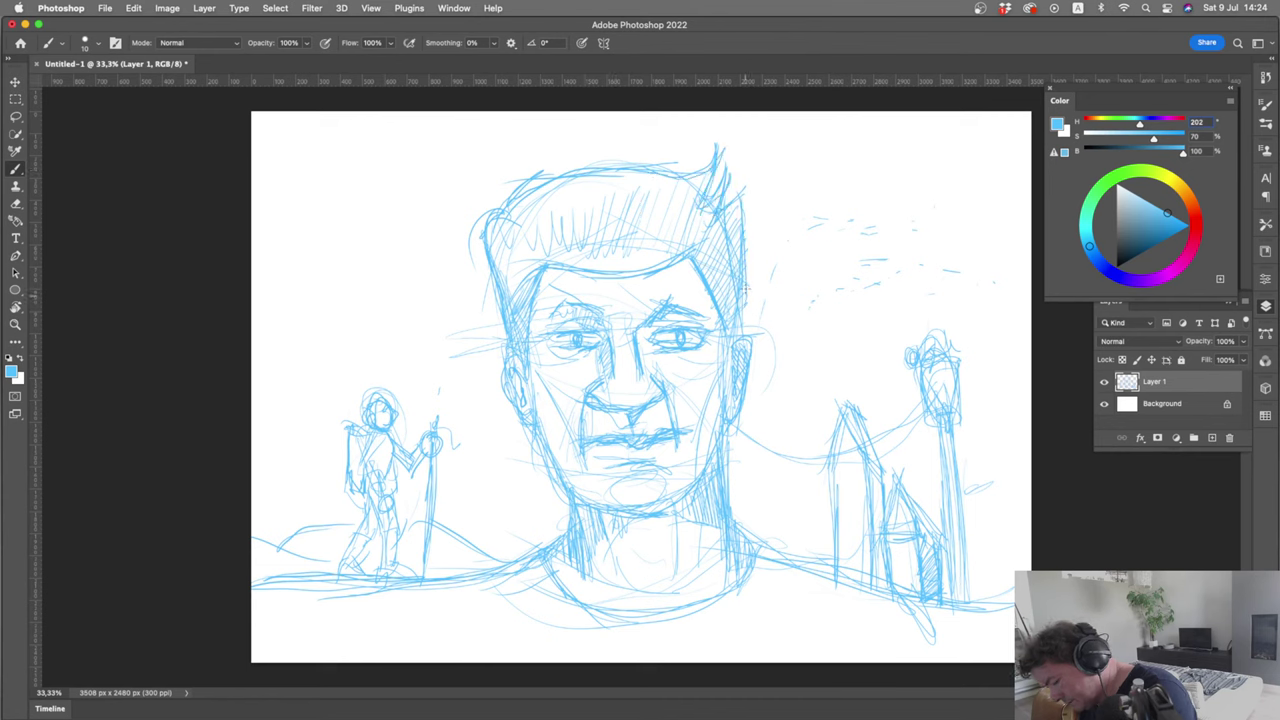
{"action": "left_click_drag", "start_coordinate": [746, 288], "coordinate": [687, 235]}
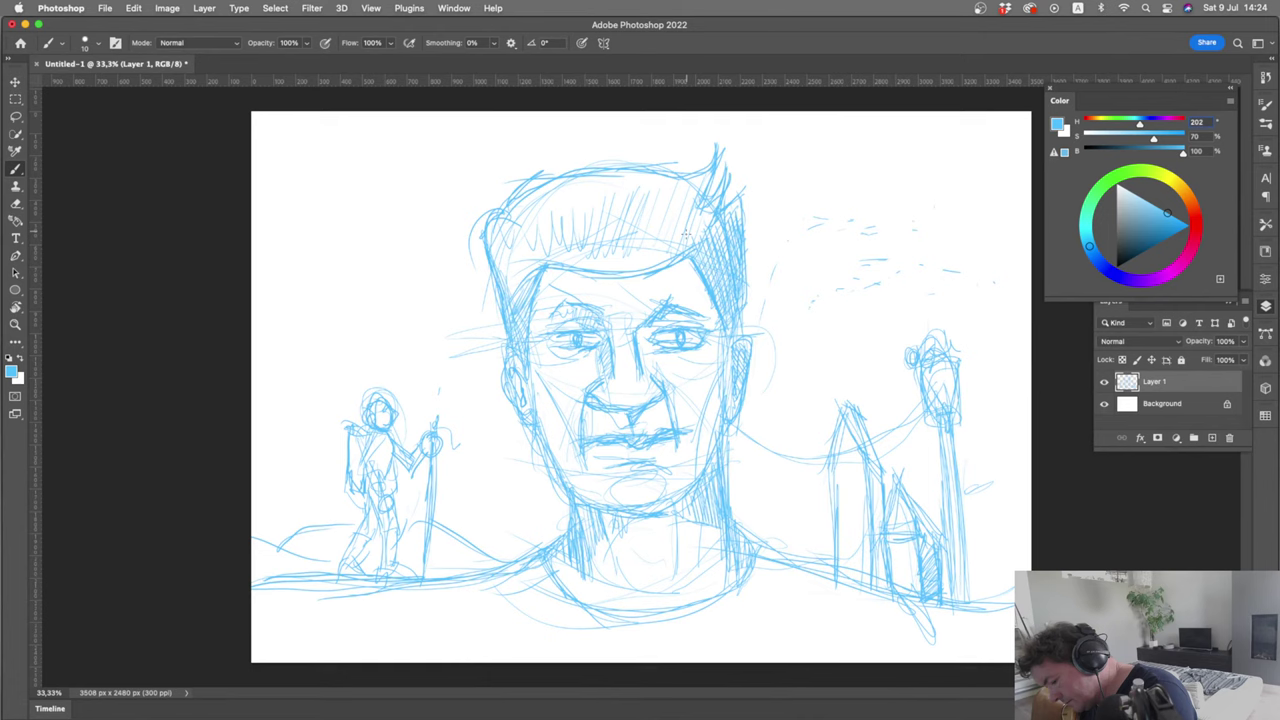
{"action": "left_click_drag", "start_coordinate": [716, 198], "coordinate": [688, 250]}
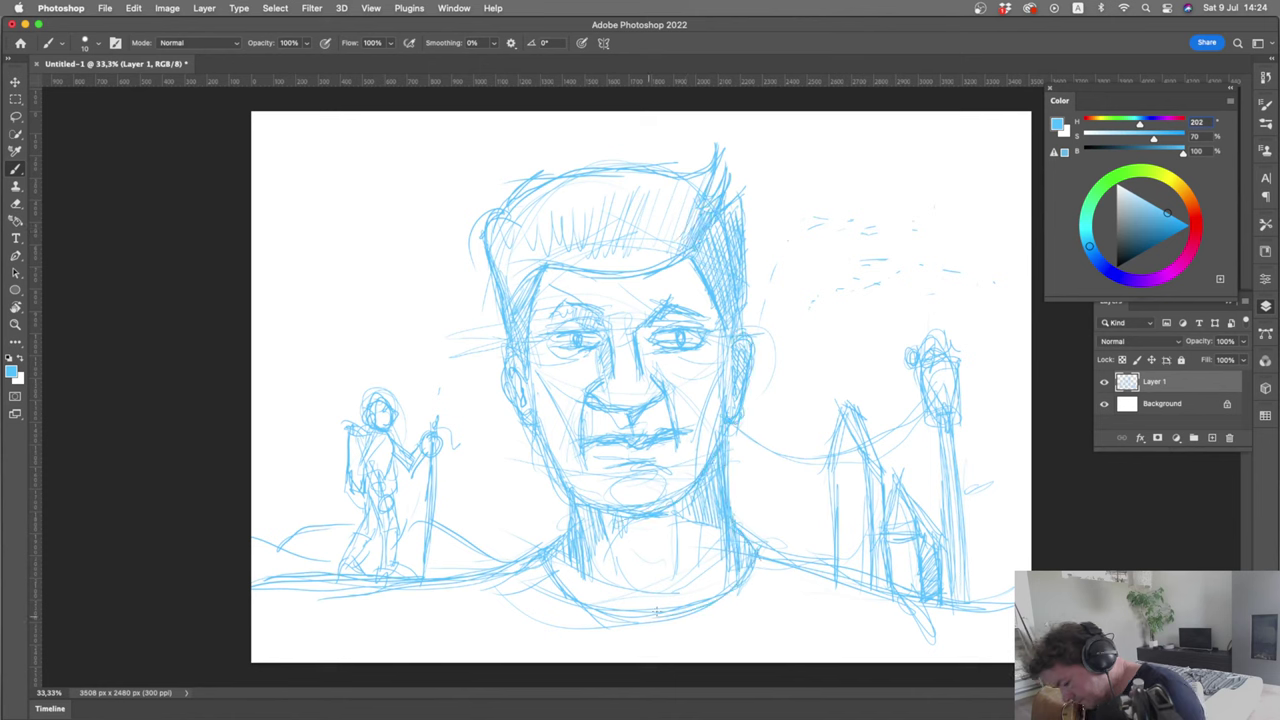
{"action": "left_click_drag", "start_coordinate": [556, 564], "coordinate": [688, 610]}
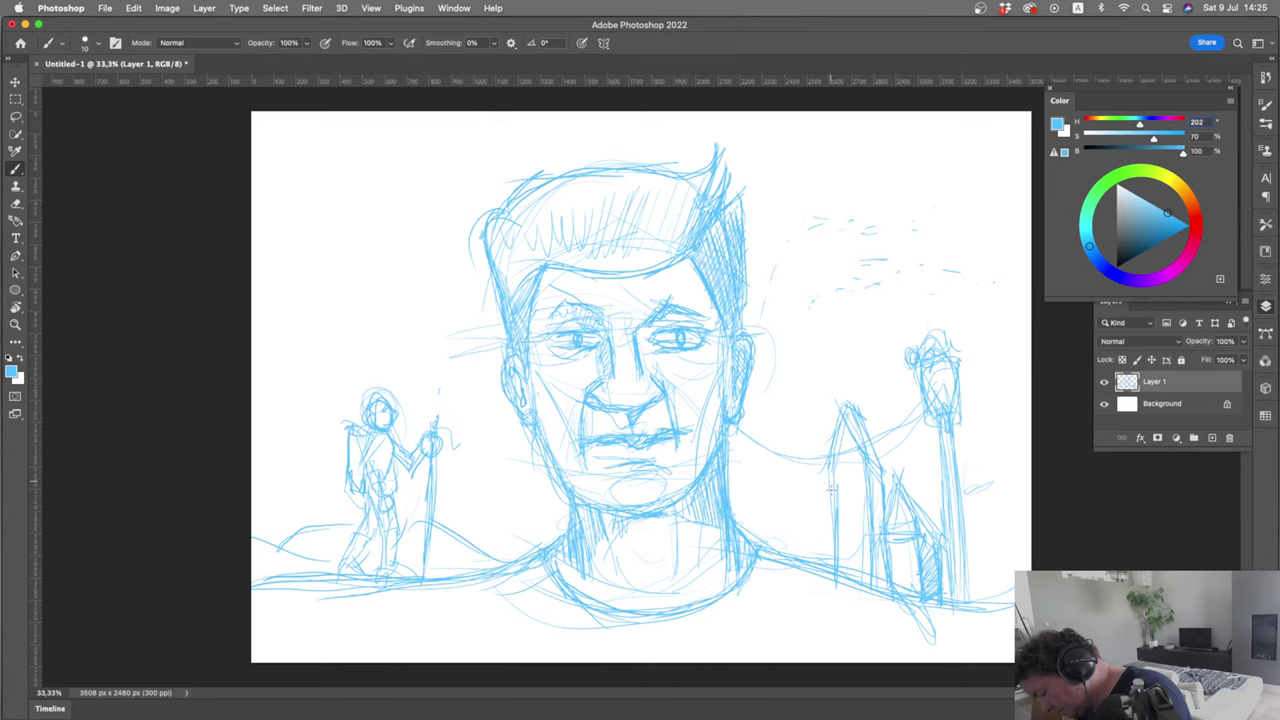
Sketch a small structure beside the tallest tower on the right shoulder and a wavy line below the walking figure
{"action": "left_click_drag", "start_coordinate": [830, 488], "coordinate": [818, 540]}
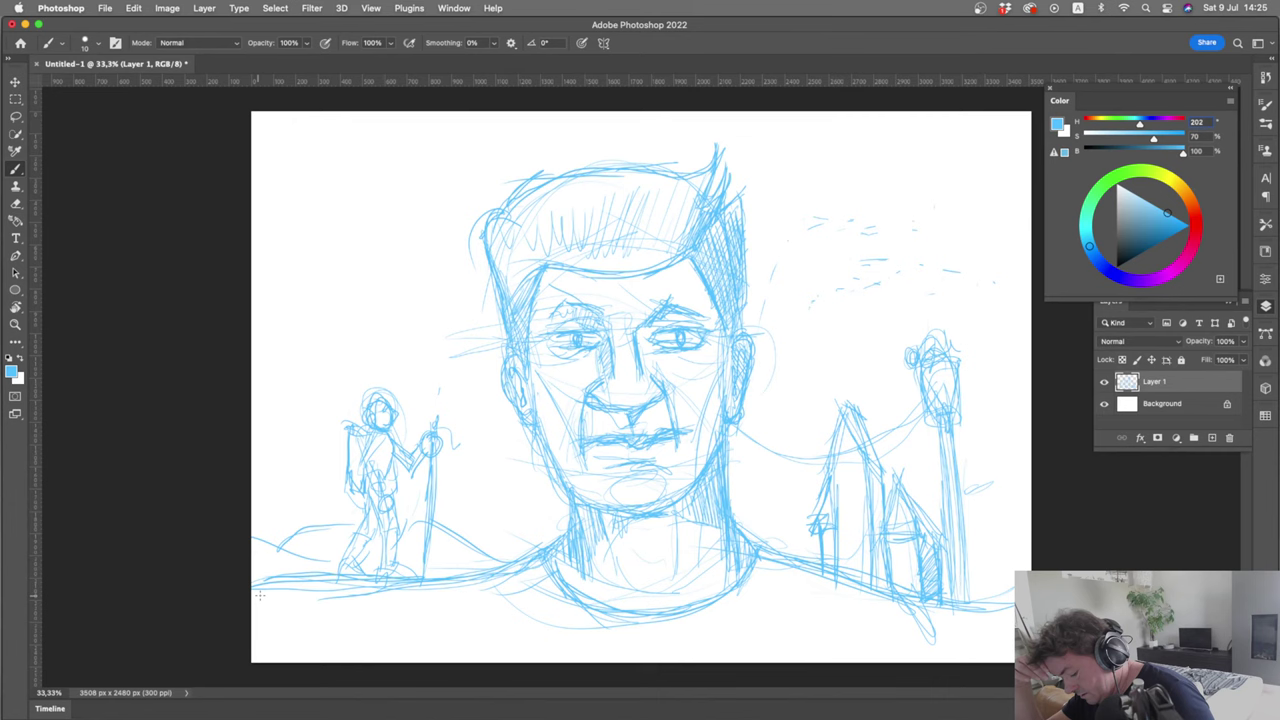
{"action": "left_click_drag", "start_coordinate": [375, 598], "coordinate": [378, 648]}
Sketch a square box with a circle hanging from a curling double cord above the figure, and add small detail lines around the scene
{"action": "mouse_move", "coordinate": [440, 115]}
{"action": "left_mouse_down"}
{"action": "mouse_move", "coordinate": [420, 340]}
{"action": "mouse_move", "coordinate": [410, 311]}
{"action": "mouse_move", "coordinate": [399, 328]}
{"action": "left_mouse_up"}
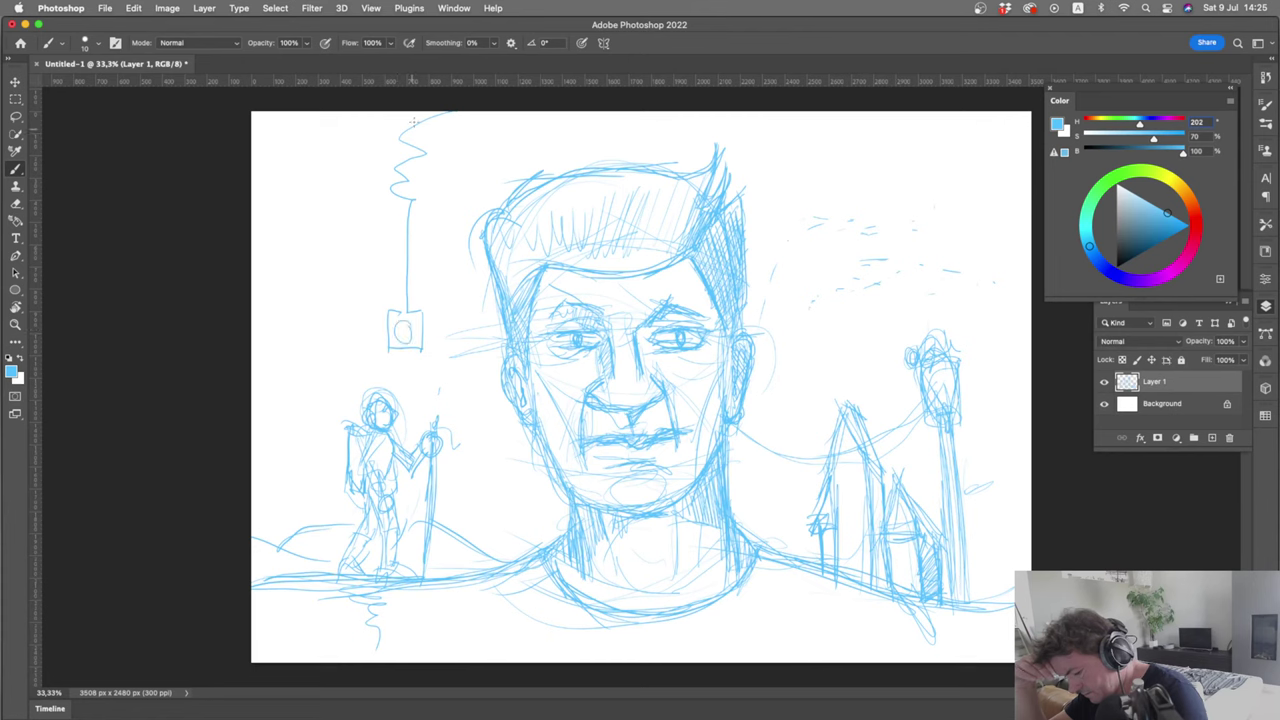
{"action": "left_click_drag", "start_coordinate": [448, 113], "coordinate": [382, 137]}
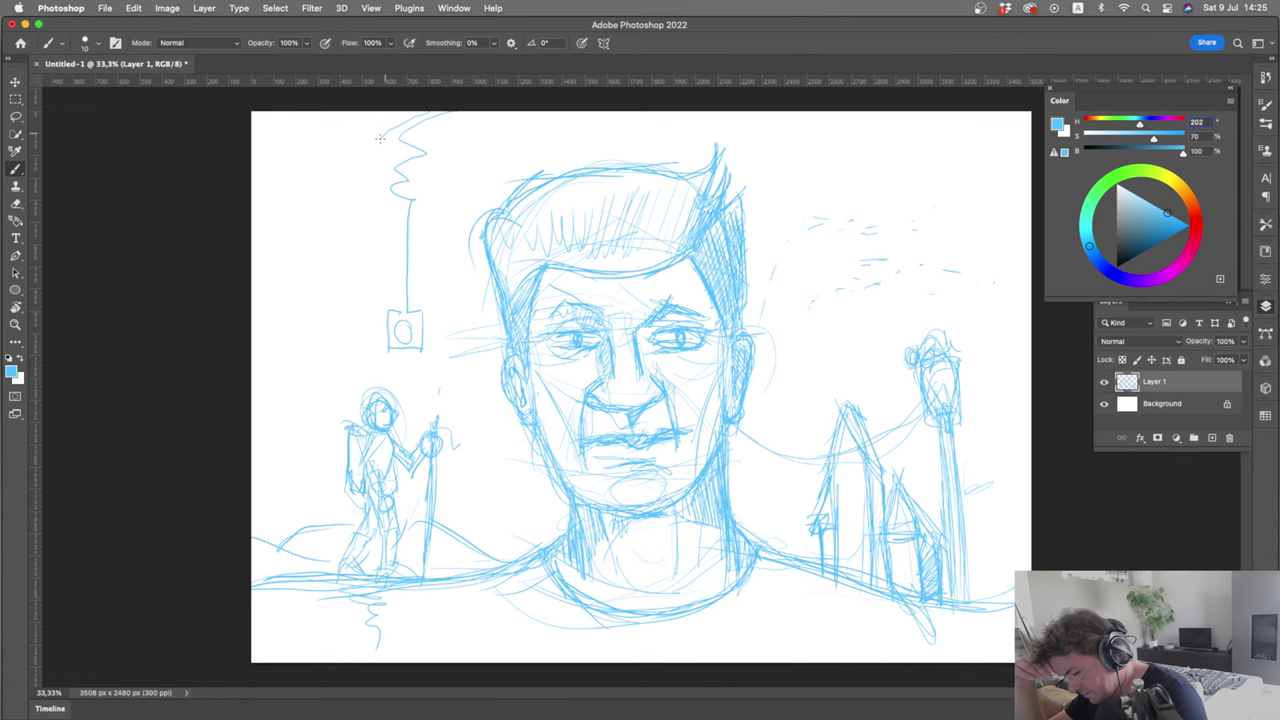
{"action": "left_click_drag", "start_coordinate": [380, 138], "coordinate": [402, 312]}
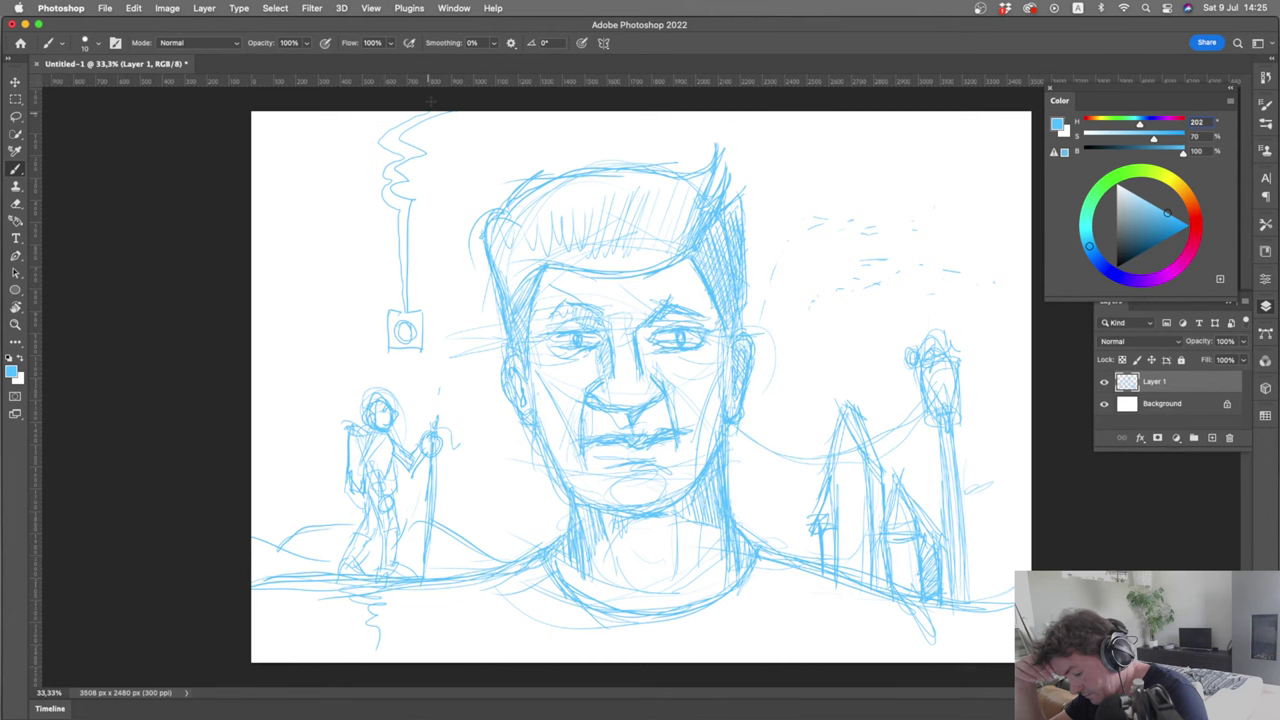
{"action": "left_click_drag", "start_coordinate": [944, 270], "coordinate": [960, 271]}
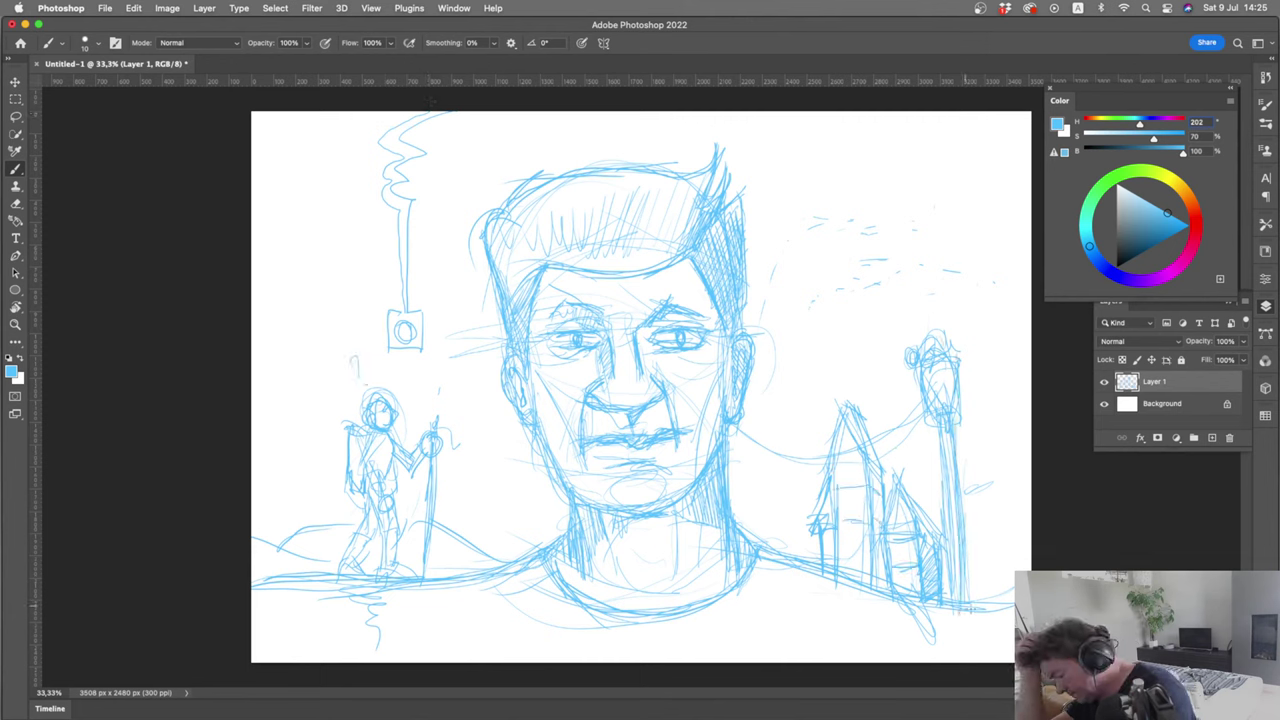
{"action": "left_click_drag", "start_coordinate": [354, 521], "coordinate": [316, 525]}
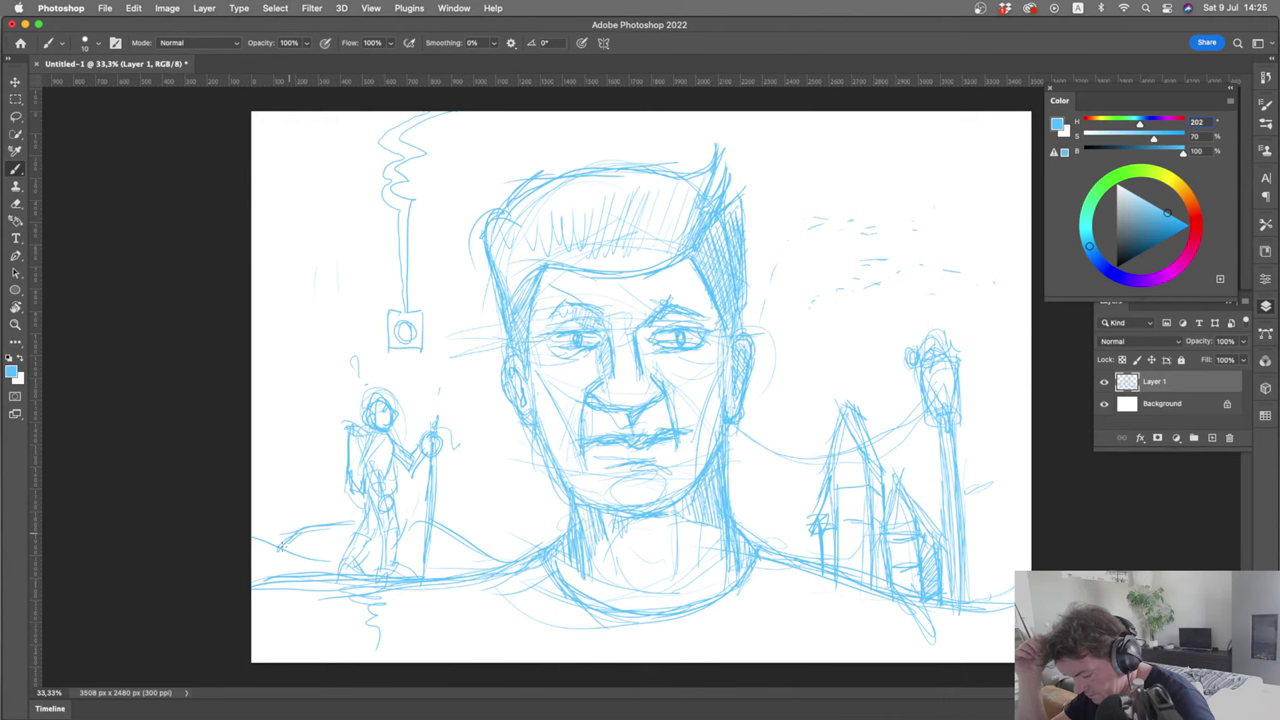
Create a new layer above the blue sketch for inking and set the foreground colour to black
{"action": "left_click", "coordinate": [1212, 438]}
{"action": "key", "text": "d"}
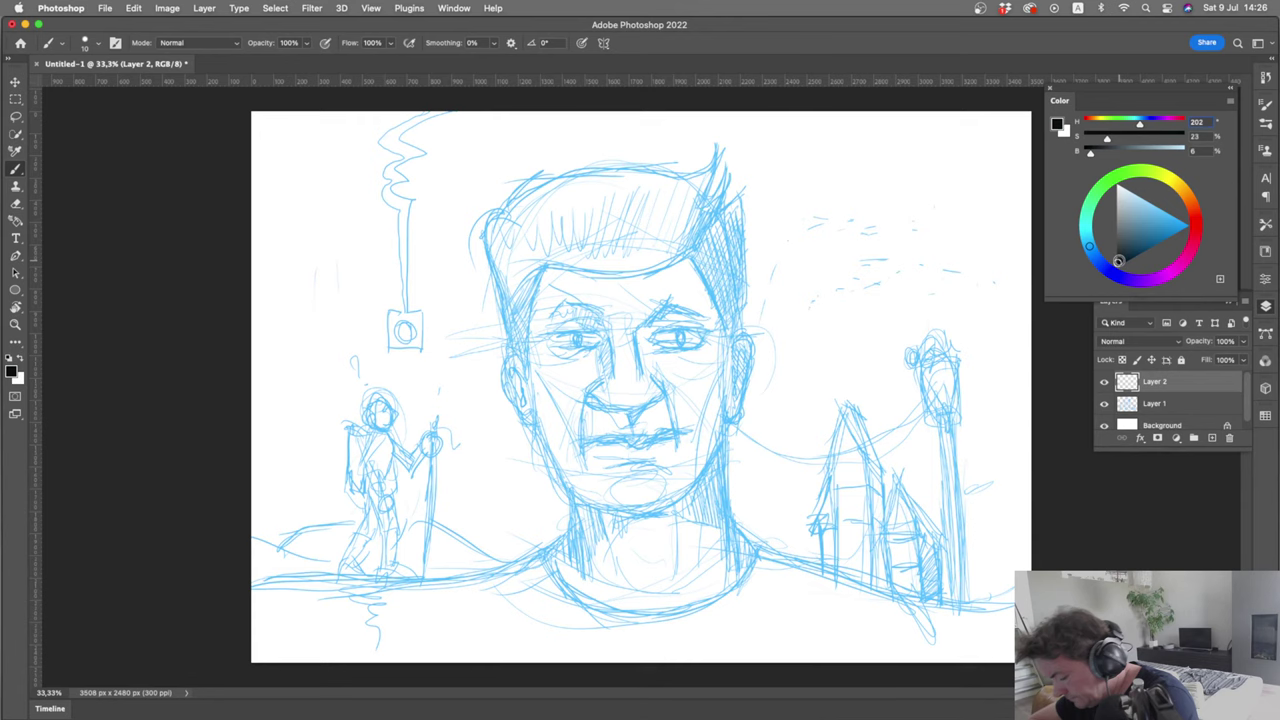
Try inking the right temple hairline, the hair's right edge and its raised tufts with a thin 10 px black brush
{"action": "left_click_drag", "start_coordinate": [688, 254], "coordinate": [728, 336]}
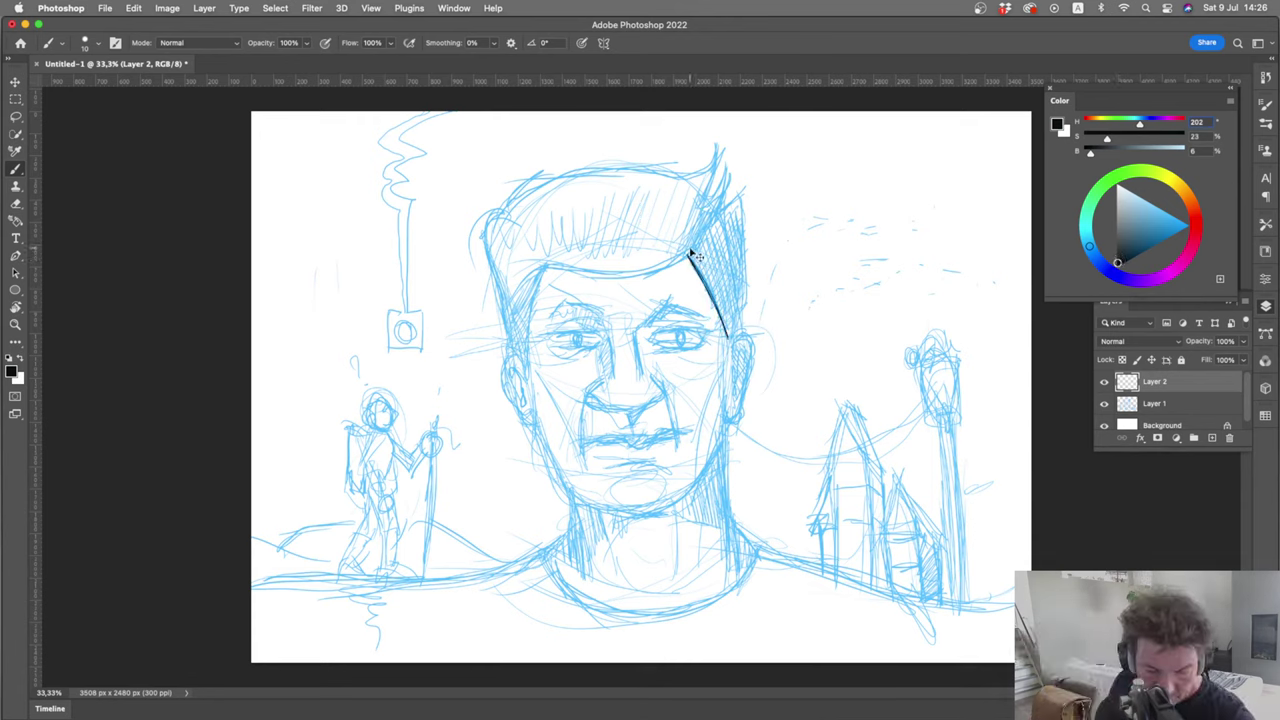
{"action": "key", "text": "super+equal"}
{"action": "key", "text": "super+equal"}
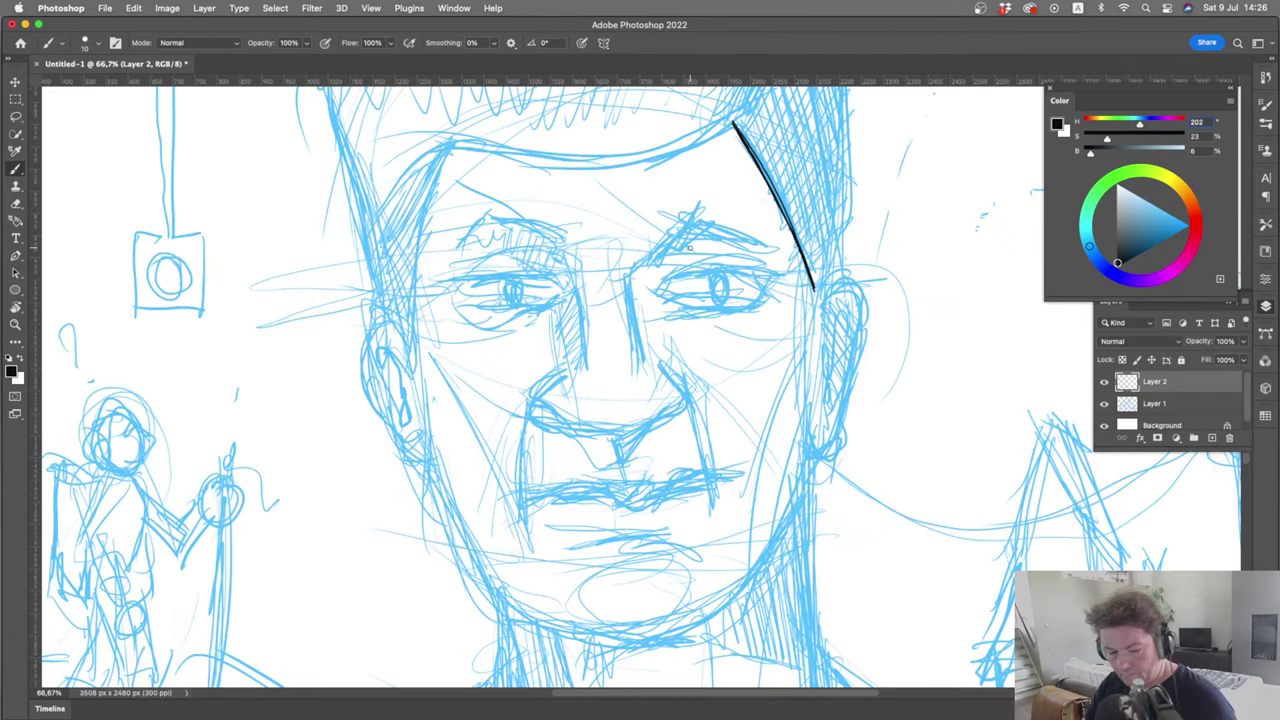
{"action": "scroll", "coordinate": [690, 247], "scroll_direction": "up", "scroll_amount": 5}
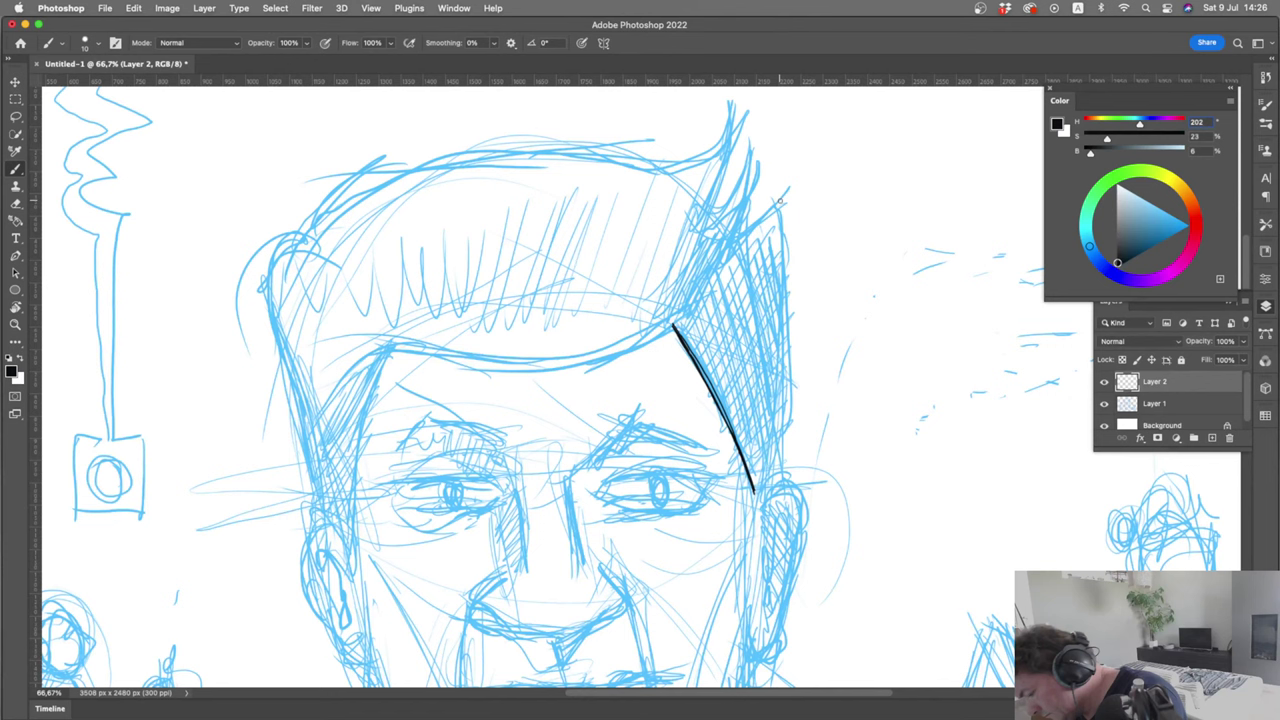
{"action": "left_click_drag", "start_coordinate": [780, 200], "coordinate": [785, 487]}
{"action": "left_click_drag", "start_coordinate": [751, 146], "coordinate": [741, 246]}
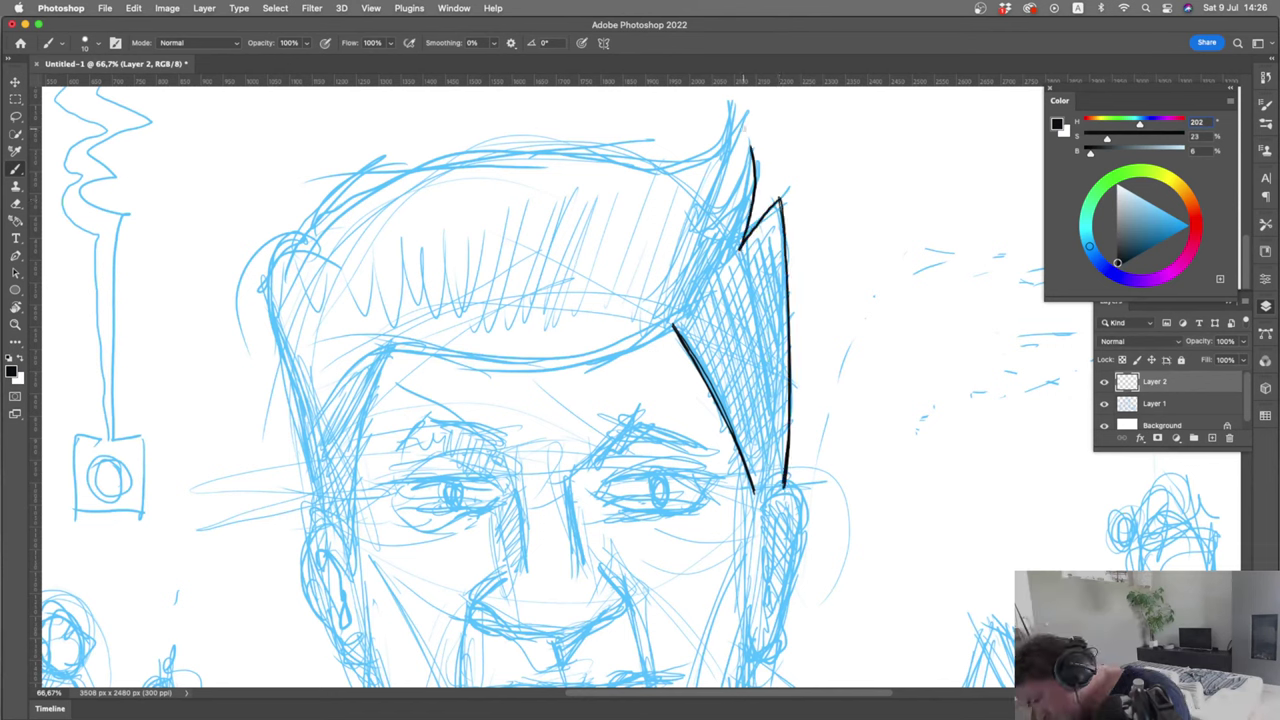
{"action": "left_click_drag", "start_coordinate": [748, 142], "coordinate": [708, 225]}
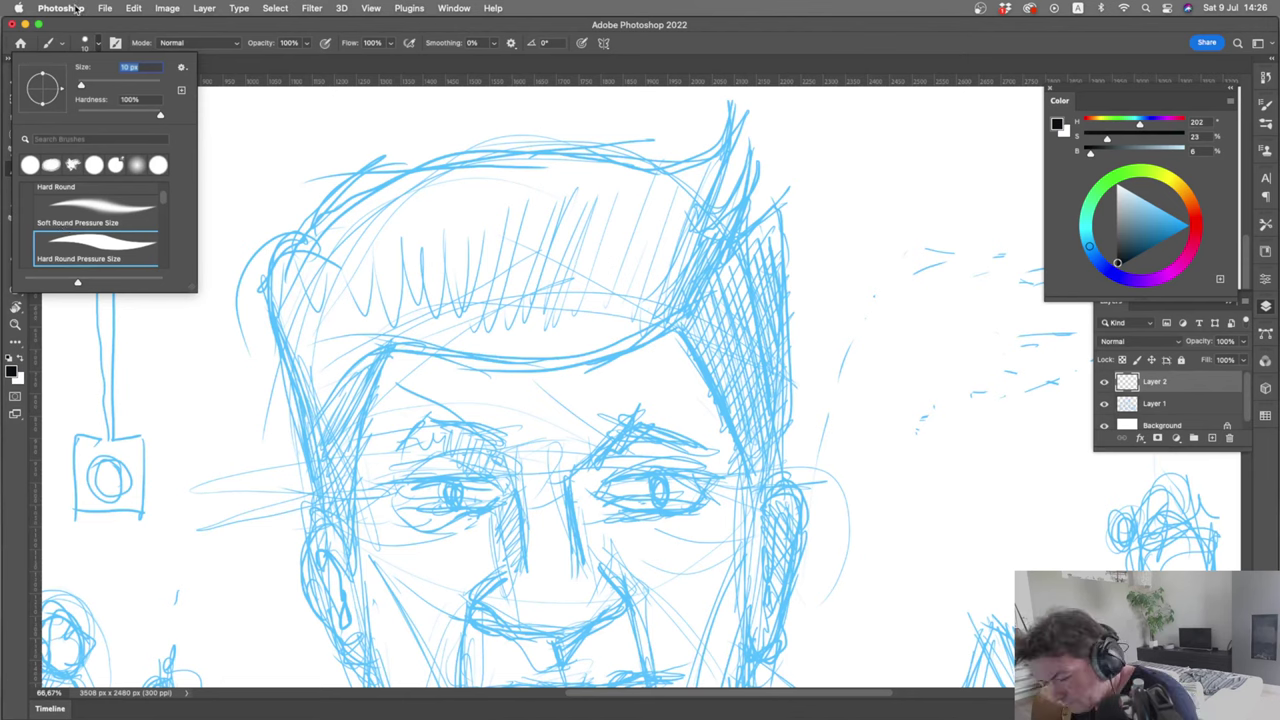
Check the current brush's tip shape settings, and close them without making changes
{"action": "left_click", "coordinate": [452, 8]}
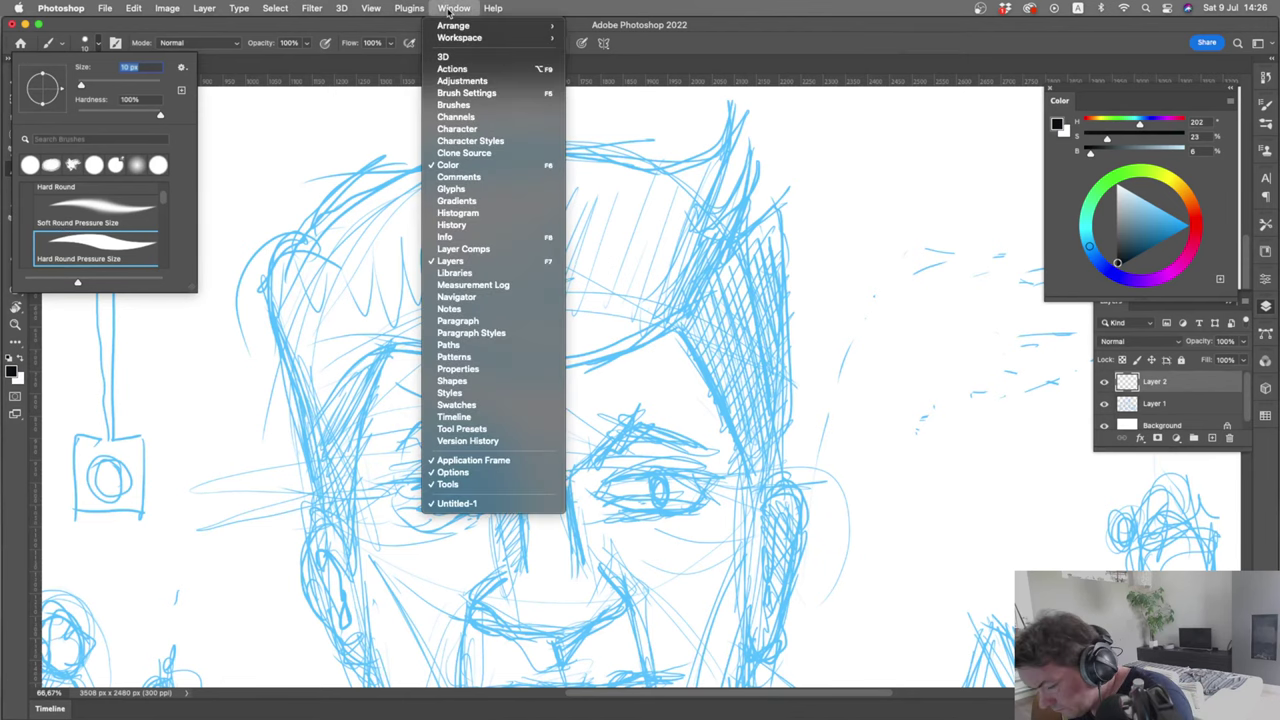
{"action": "left_click", "coordinate": [442, 93]}
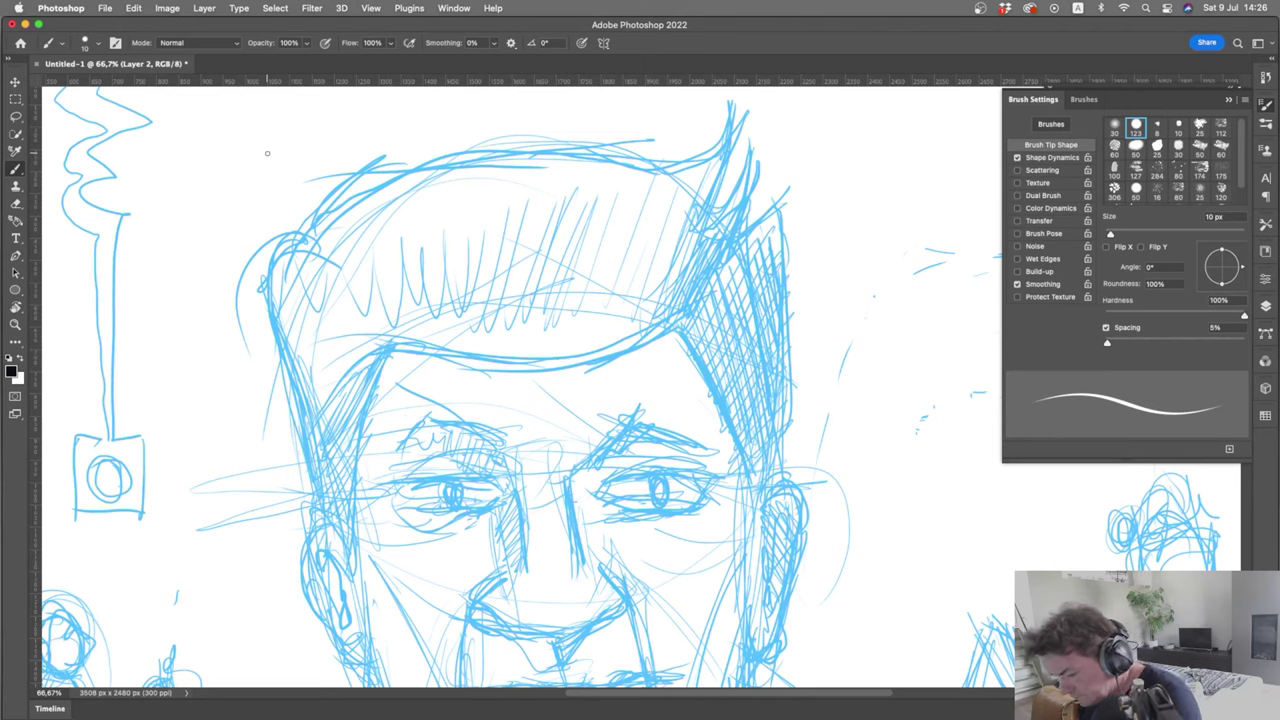
{"action": "left_click", "coordinate": [448, 12]}
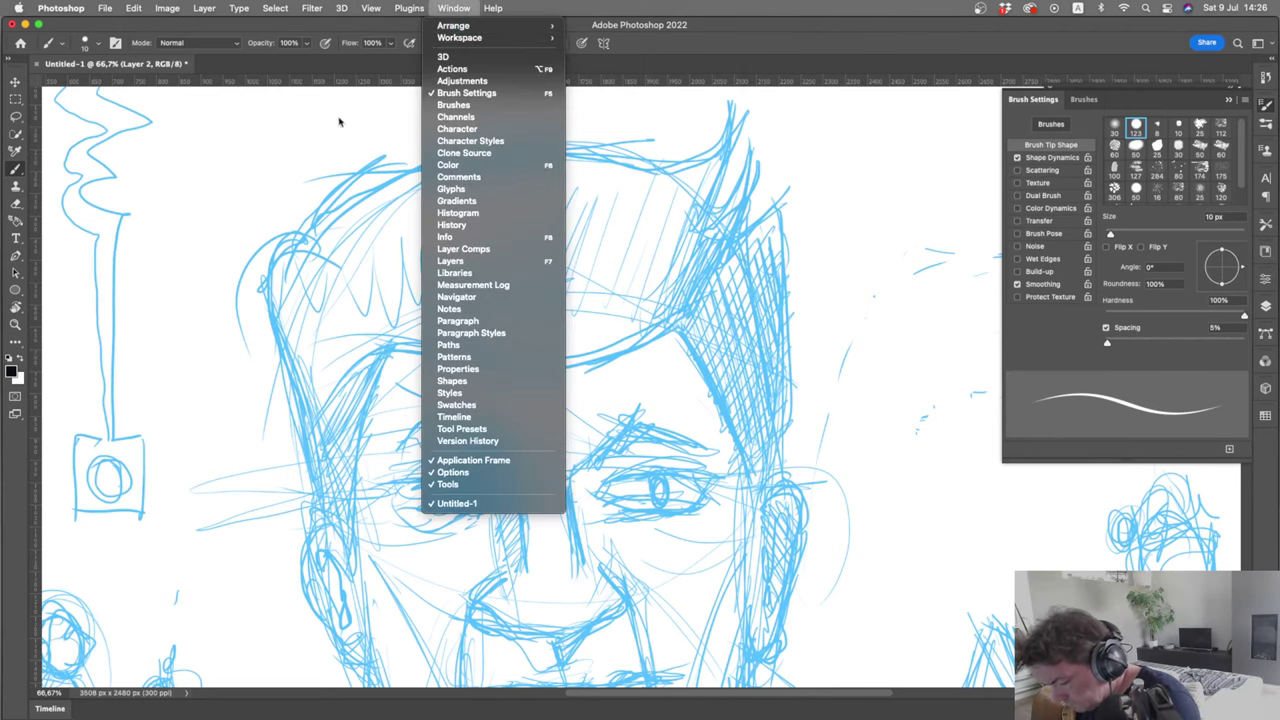
{"action": "left_click", "coordinate": [344, 126]}
{"action": "left_click", "coordinate": [1228, 100]}
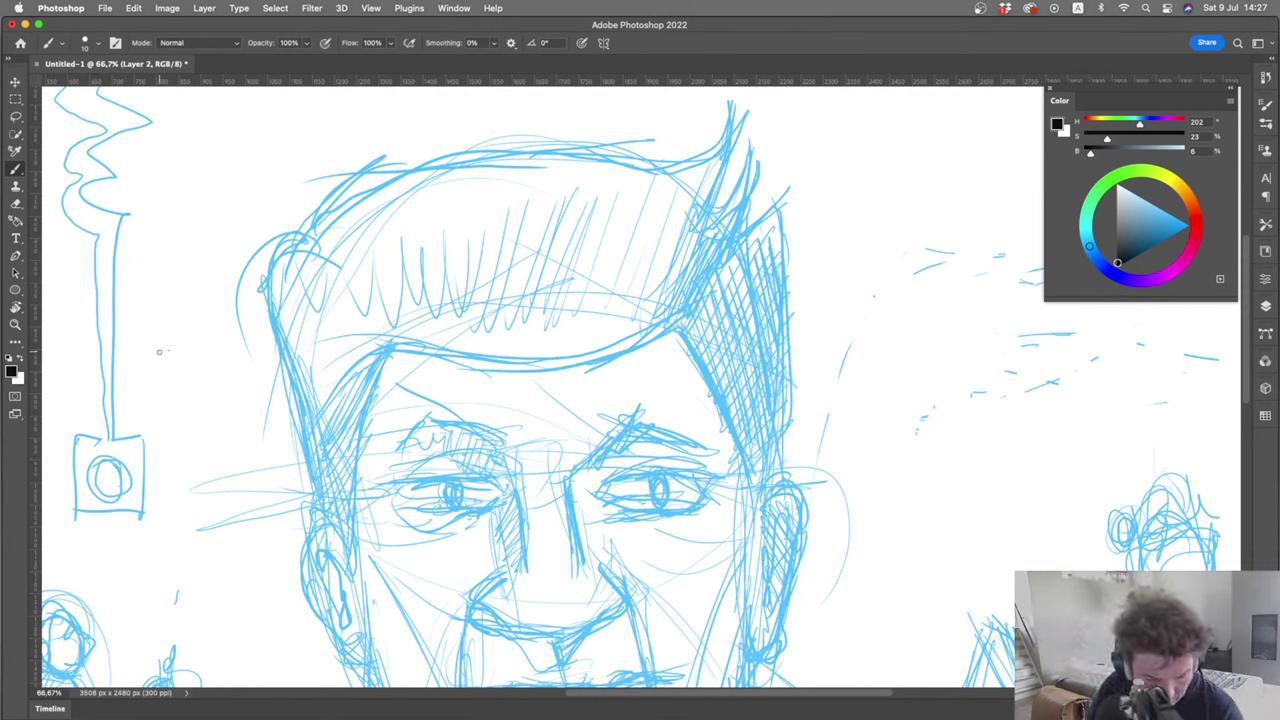
Try a black stroke along the right temple hairline at a brush size of 35 px, and undo it
{"action": "key", "text": "bracketright"}
{"action": "key", "text": "bracketright"}
{"action": "key", "text": "bracketright"}
{"action": "key", "text": "bracketright"}
{"action": "key", "text": "bracketright"}
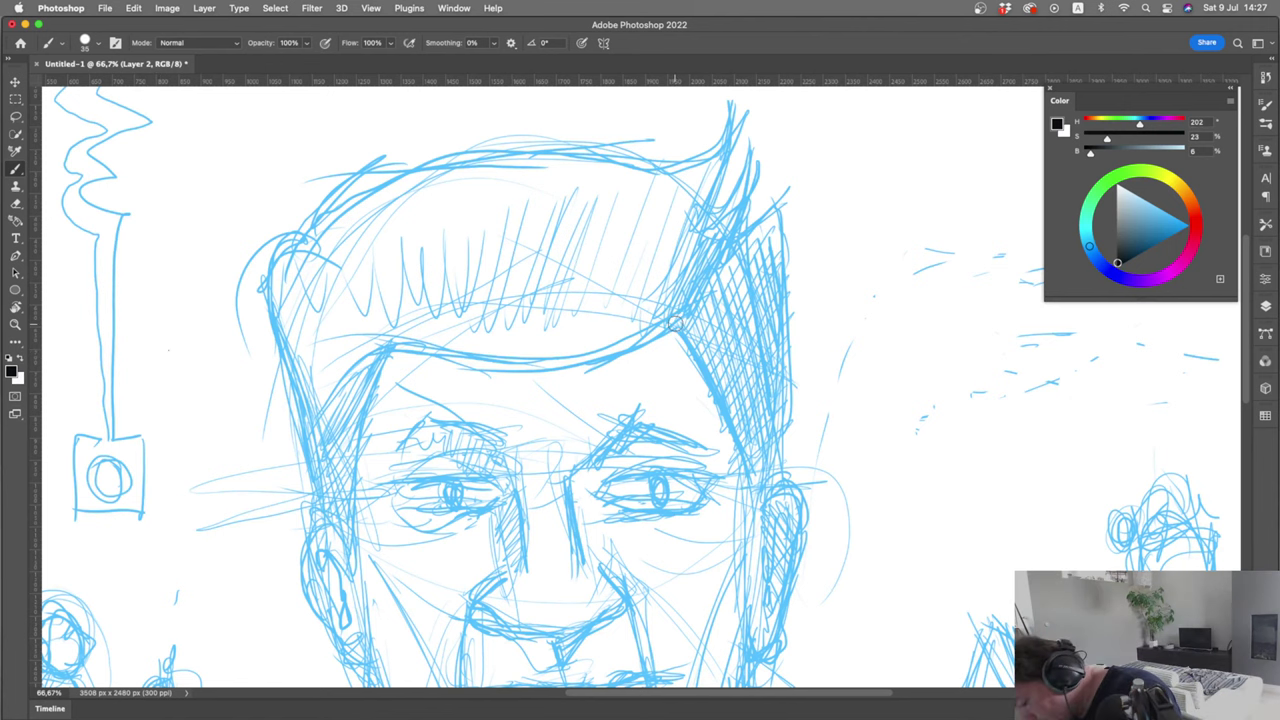
{"action": "left_click_drag", "start_coordinate": [672, 318], "coordinate": [752, 490]}
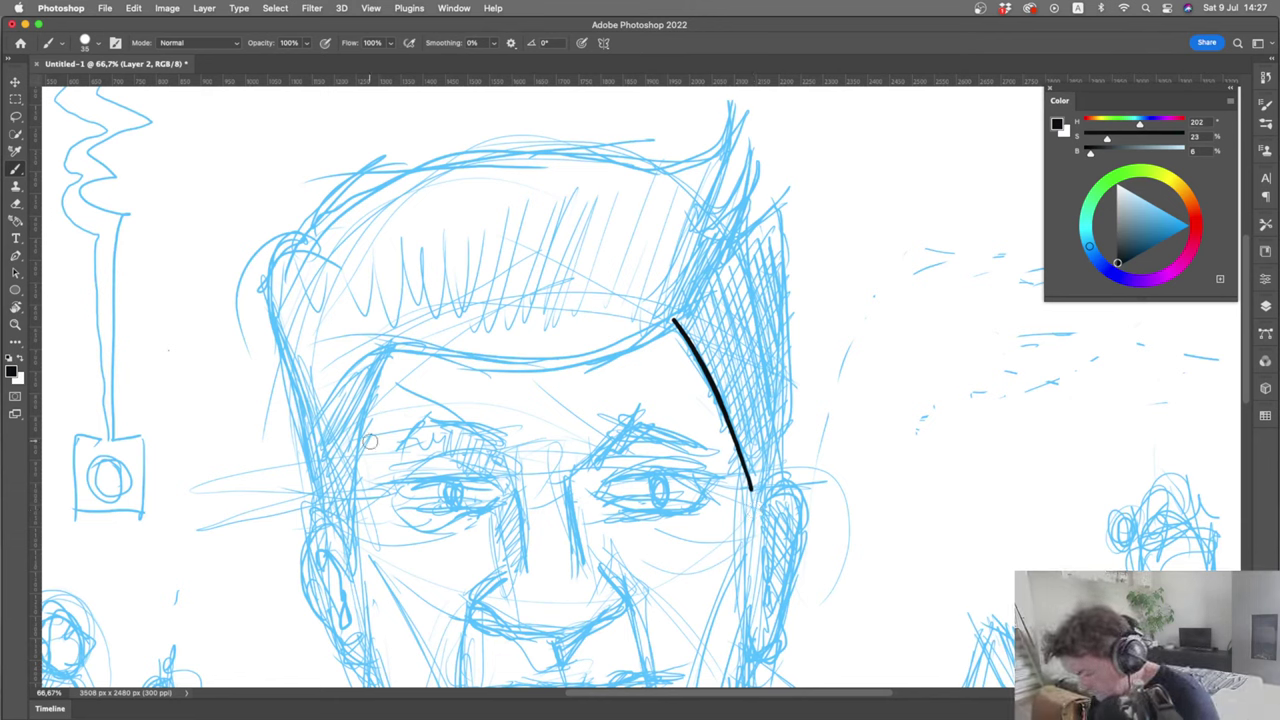
{"action": "key", "text": "super+z"}
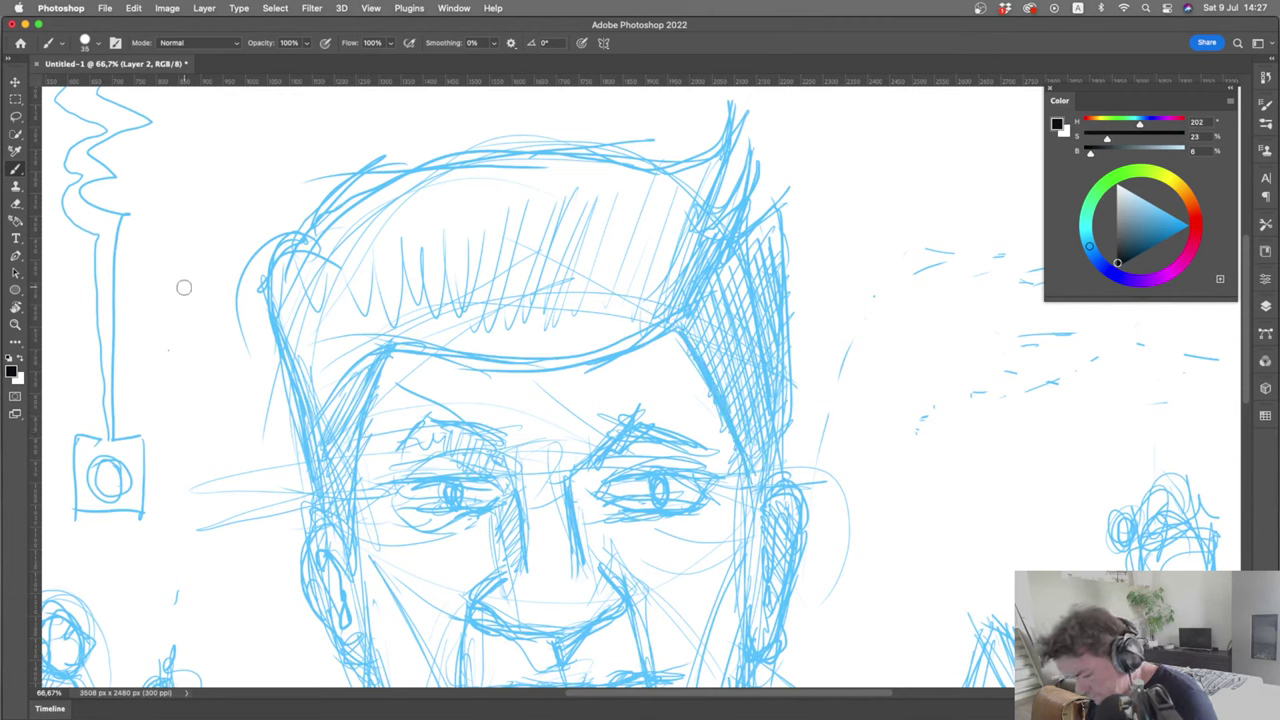
Set the brush size to 80 px and ink a thick black line along the right temple hairline
{"action": "key", "text": "bracketright"}
{"action": "key", "text": "bracketright"}
{"action": "key", "text": "bracketright"}
{"action": "key", "text": "bracketright"}
{"action": "key", "text": "bracketright"}
{"action": "key", "text": "bracketright"}
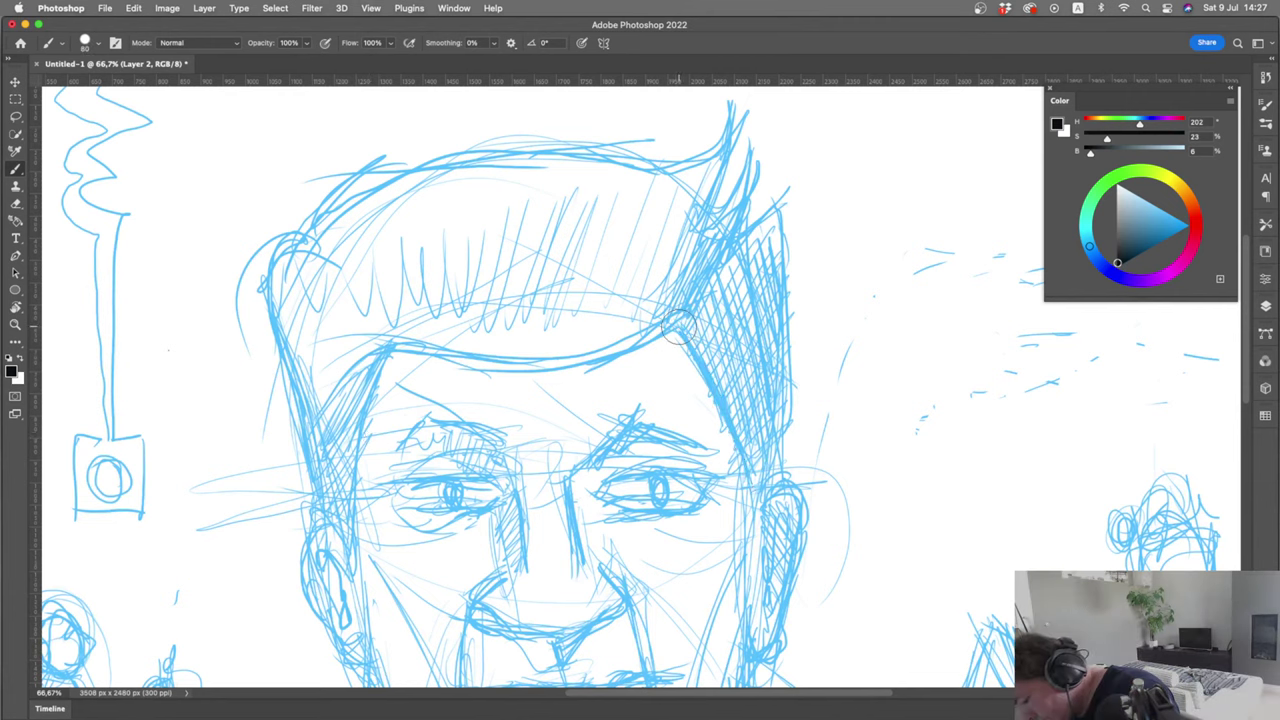
{"action": "left_click_drag", "start_coordinate": [672, 318], "coordinate": [757, 498]}
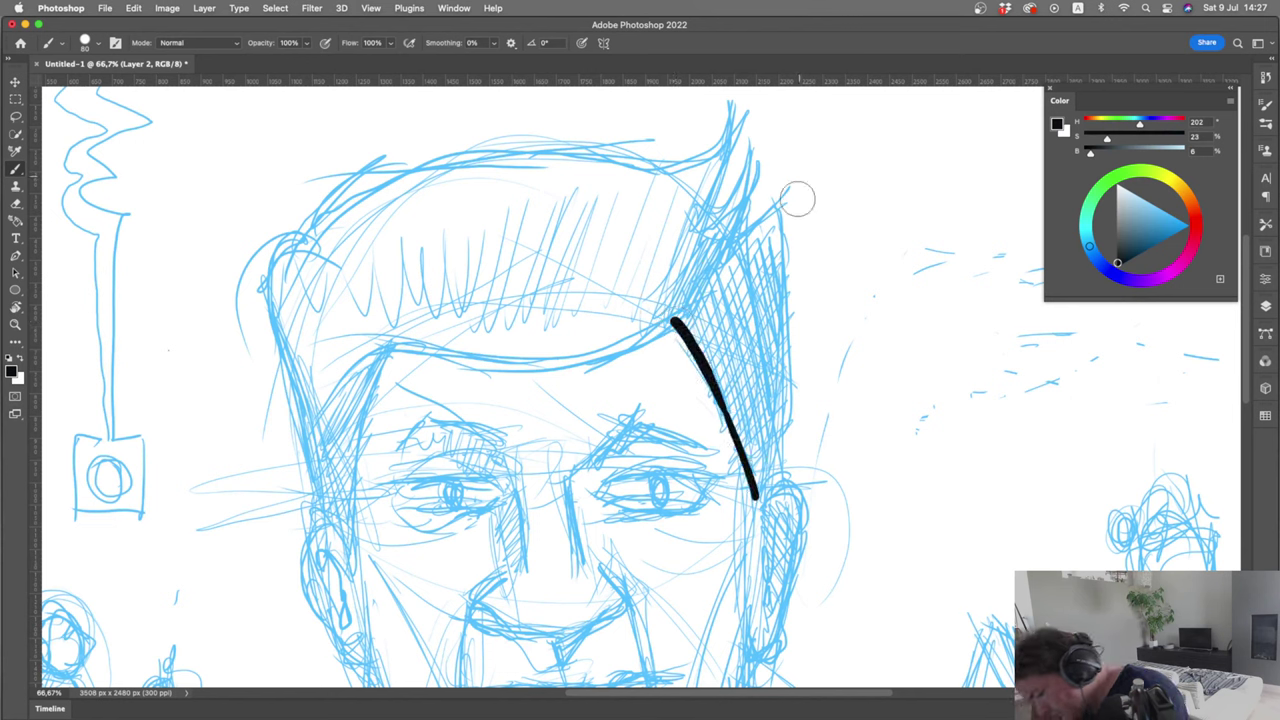
Ink the hair's outer contour from the right edge over the tufts to the left side, plus the fringe and left temple hairline
{"action": "left_click_drag", "start_coordinate": [786, 189], "coordinate": [788, 490]}
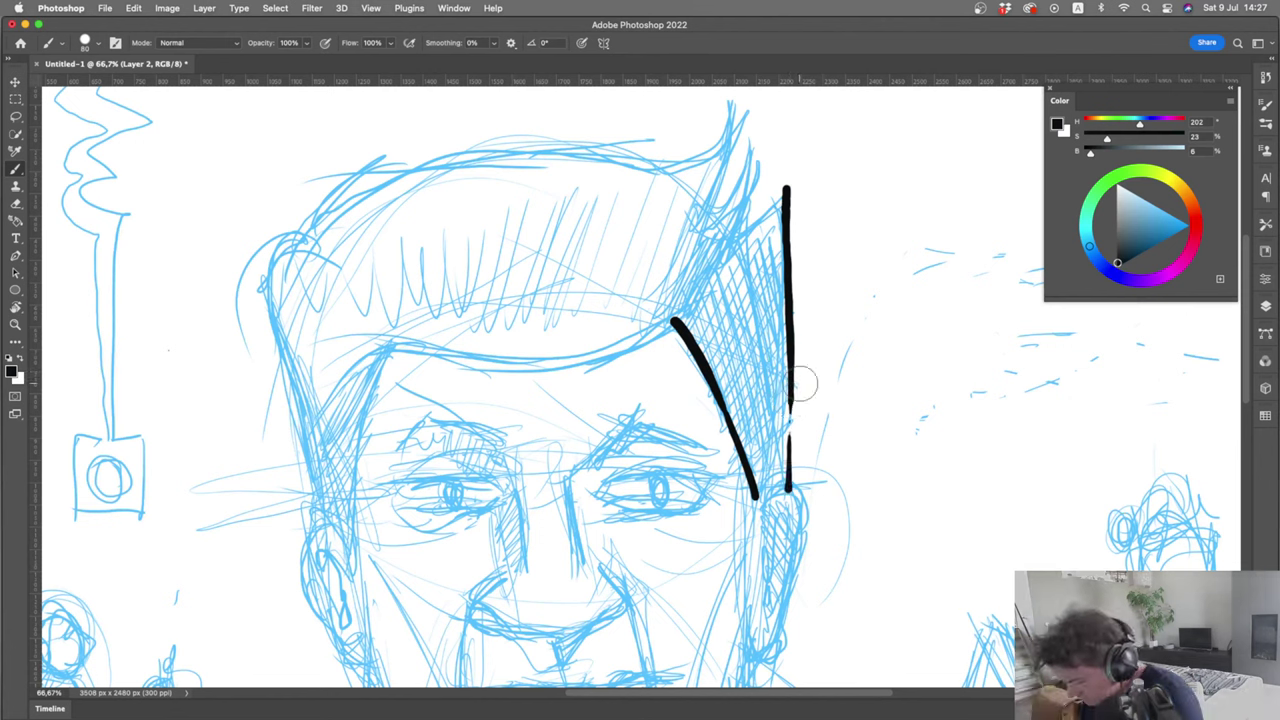
{"action": "key", "text": "super+z"}
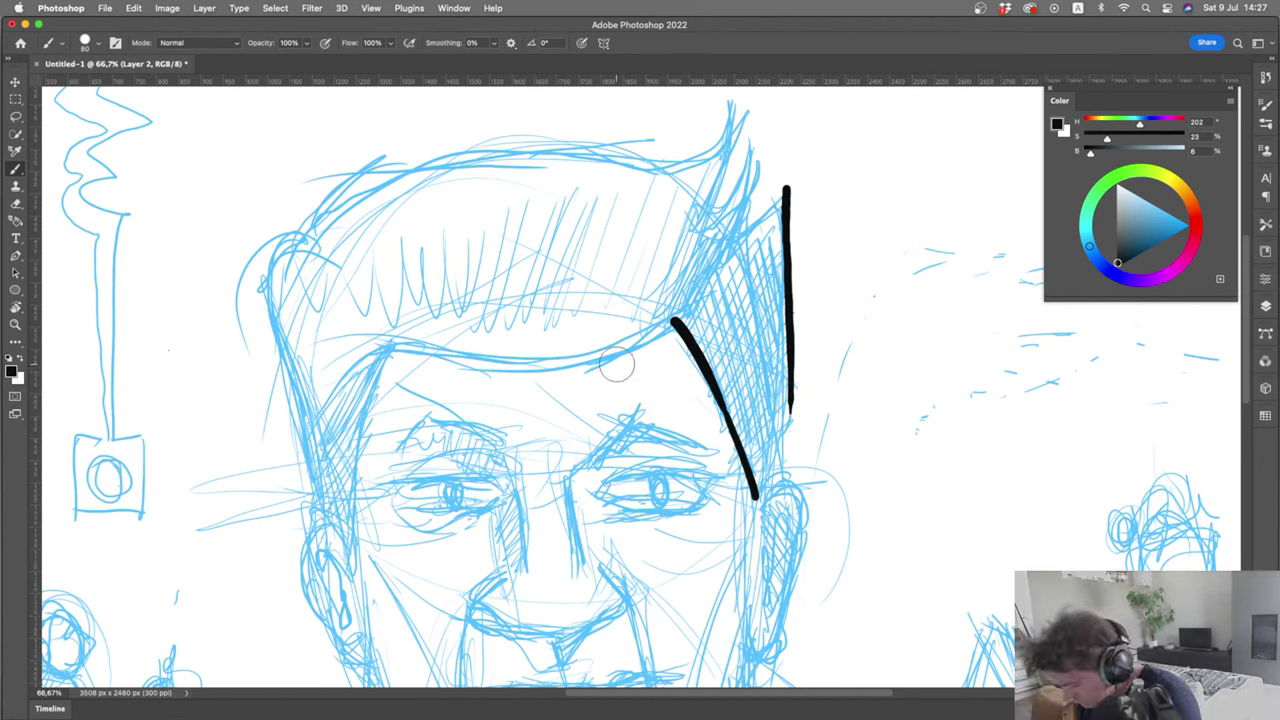
{"action": "key", "text": "super+z"}
{"action": "left_click_drag", "start_coordinate": [780, 198], "coordinate": [788, 488]}
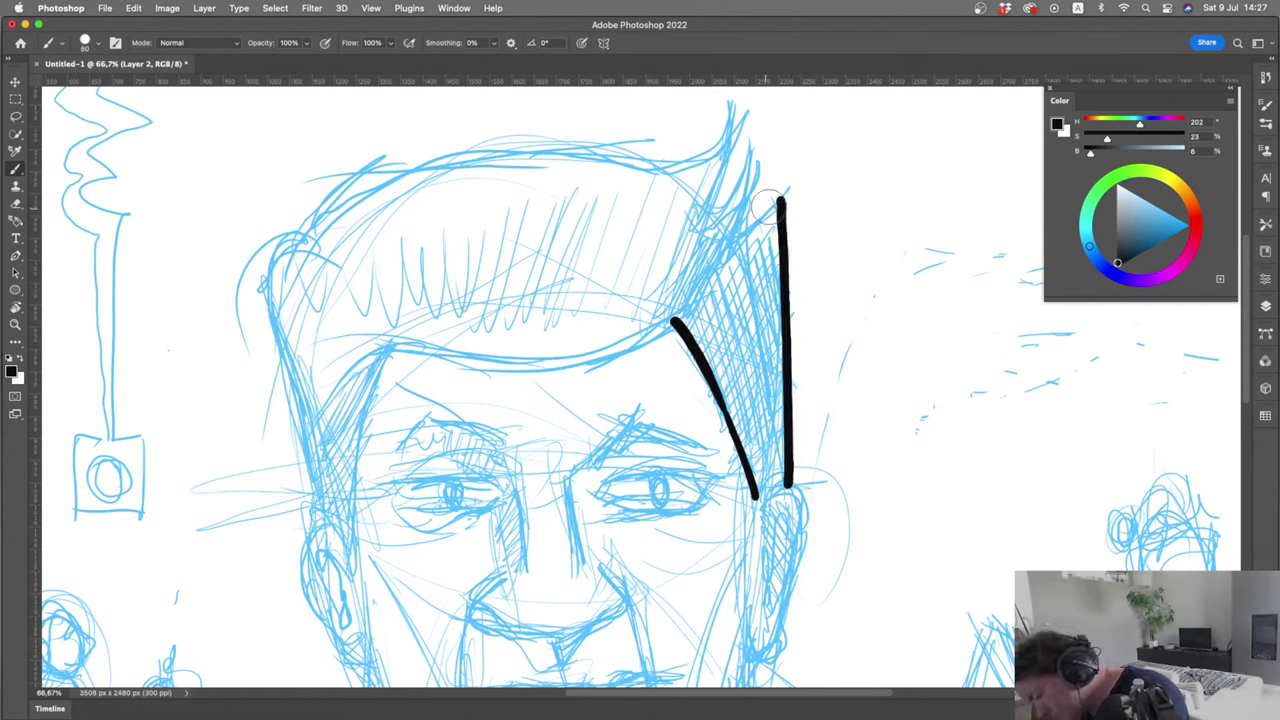
{"action": "mouse_move", "coordinate": [780, 196]}
{"action": "left_mouse_down"}
{"action": "mouse_move", "coordinate": [742, 240]}
{"action": "mouse_move", "coordinate": [757, 143]}
{"action": "mouse_move", "coordinate": [706, 230]}
{"action": "mouse_move", "coordinate": [735, 102]}
{"action": "mouse_move", "coordinate": [648, 164]}
{"action": "mouse_move", "coordinate": [428, 153]}
{"action": "mouse_move", "coordinate": [278, 245]}
{"action": "mouse_move", "coordinate": [255, 300]}
{"action": "mouse_move", "coordinate": [280, 330]}
{"action": "mouse_move", "coordinate": [318, 515]}
{"action": "left_mouse_up"}
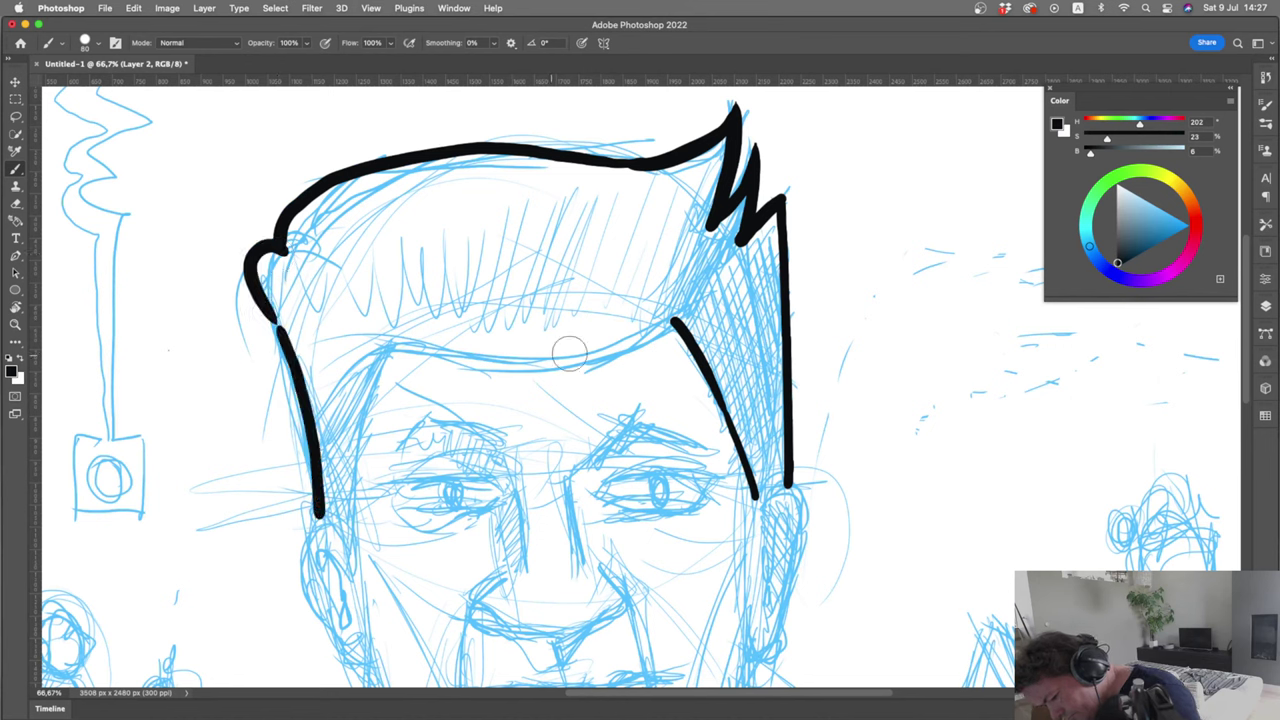
{"action": "mouse_move", "coordinate": [698, 288]}
{"action": "left_mouse_down"}
{"action": "mouse_move", "coordinate": [657, 324]}
{"action": "mouse_move", "coordinate": [548, 373]}
{"action": "mouse_move", "coordinate": [390, 361]}
{"action": "mouse_move", "coordinate": [345, 476]}
{"action": "mouse_move", "coordinate": [345, 540]}
{"action": "left_mouse_up"}
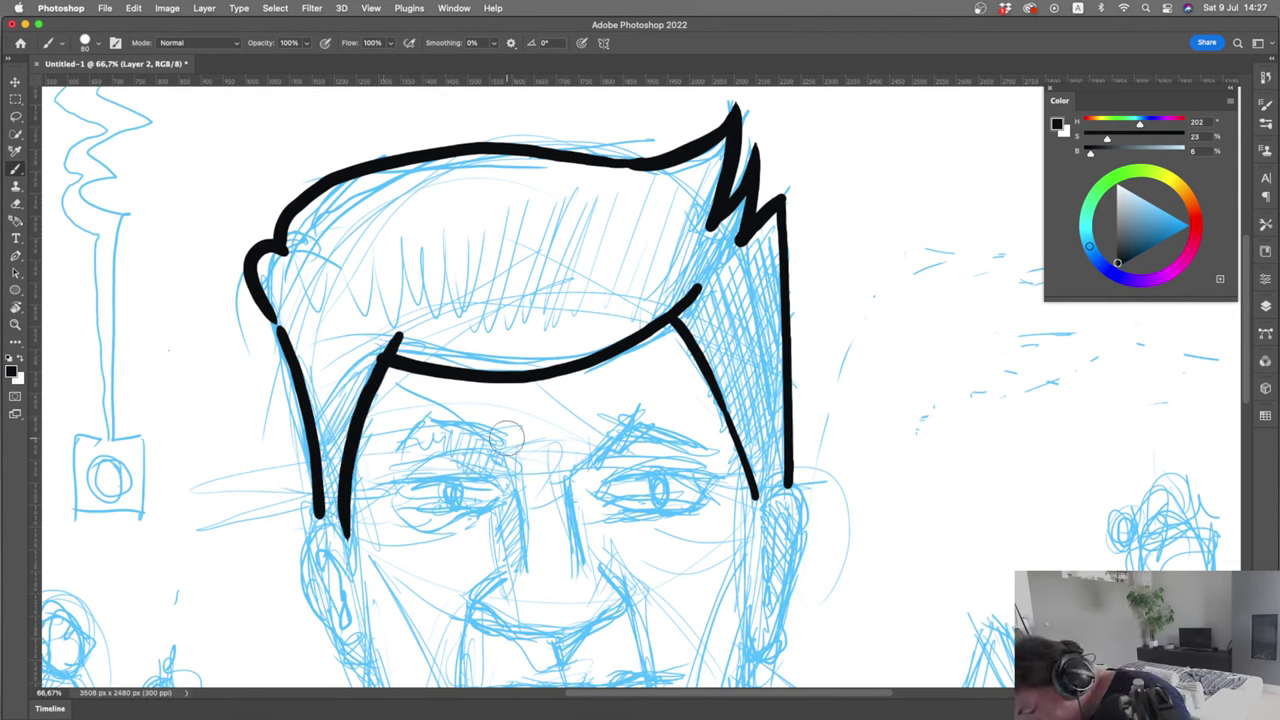
Ink both eyebrows, and outline both eyes with their pupils in black at a brush size of 50 px
{"action": "mouse_move", "coordinate": [508, 440]}
{"action": "left_mouse_down"}
{"action": "mouse_move", "coordinate": [456, 416]}
{"action": "mouse_move", "coordinate": [395, 446]}
{"action": "left_mouse_up"}
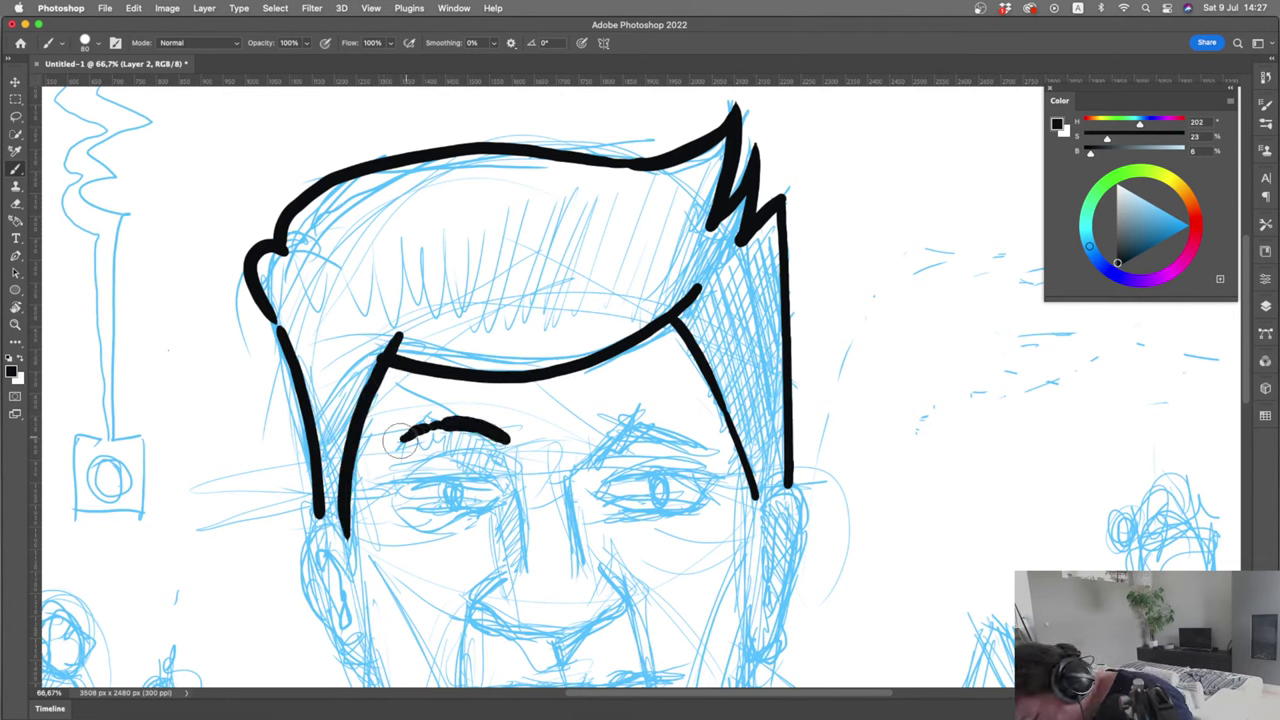
{"action": "mouse_move", "coordinate": [600, 455]}
{"action": "left_mouse_down"}
{"action": "mouse_move", "coordinate": [622, 431]}
{"action": "mouse_move", "coordinate": [710, 443]}
{"action": "left_mouse_up"}
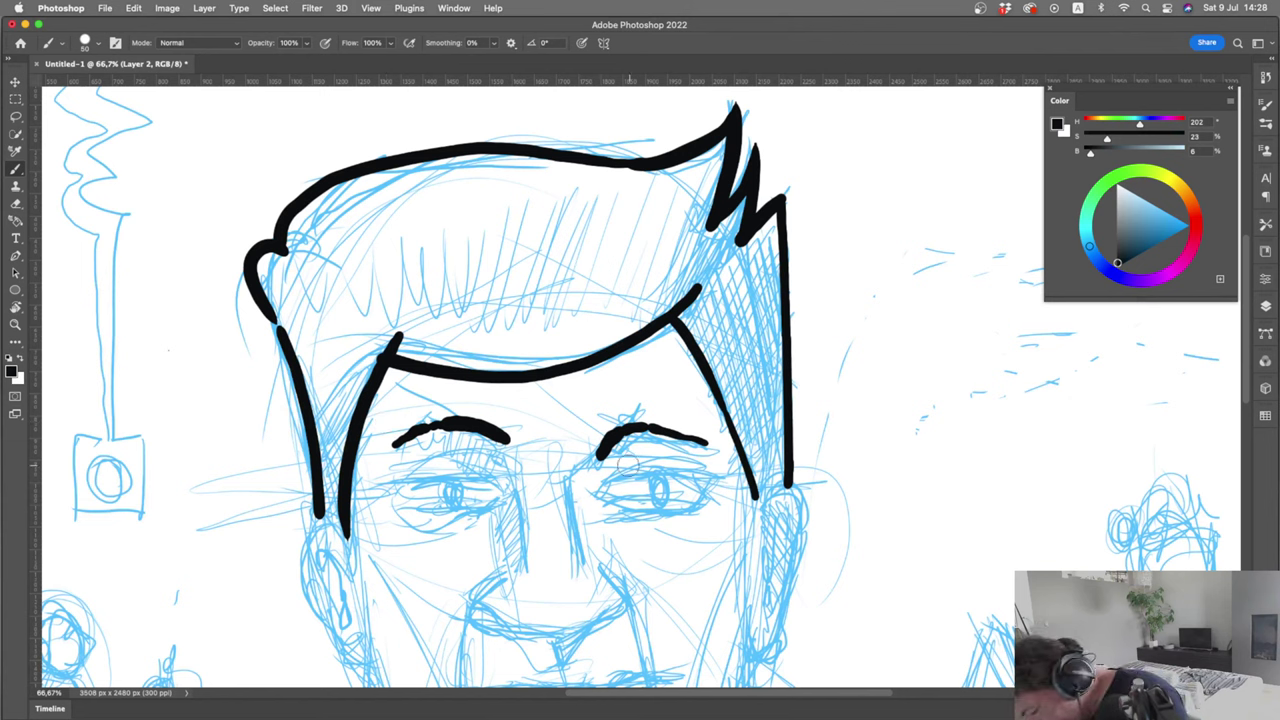
{"action": "left_click_drag", "start_coordinate": [607, 477], "coordinate": [604, 494]}
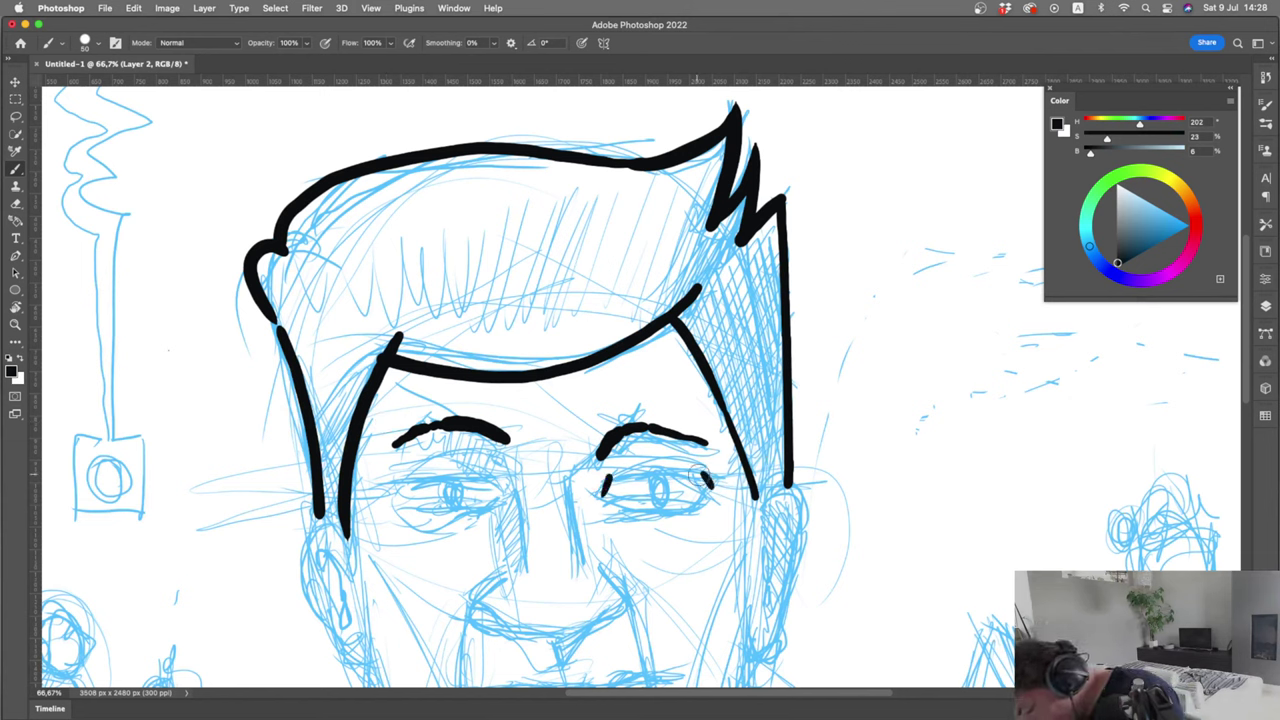
{"action": "left_click_drag", "start_coordinate": [714, 484], "coordinate": [611, 479]}
{"action": "mouse_move", "coordinate": [711, 487]}
{"action": "left_mouse_down"}
{"action": "mouse_move", "coordinate": [606, 499]}
{"action": "mouse_move", "coordinate": [662, 497]}
{"action": "mouse_move", "coordinate": [652, 462]}
{"action": "mouse_move", "coordinate": [656, 488]}
{"action": "left_mouse_up"}
{"action": "left_click_drag", "start_coordinate": [502, 495], "coordinate": [494, 477]}
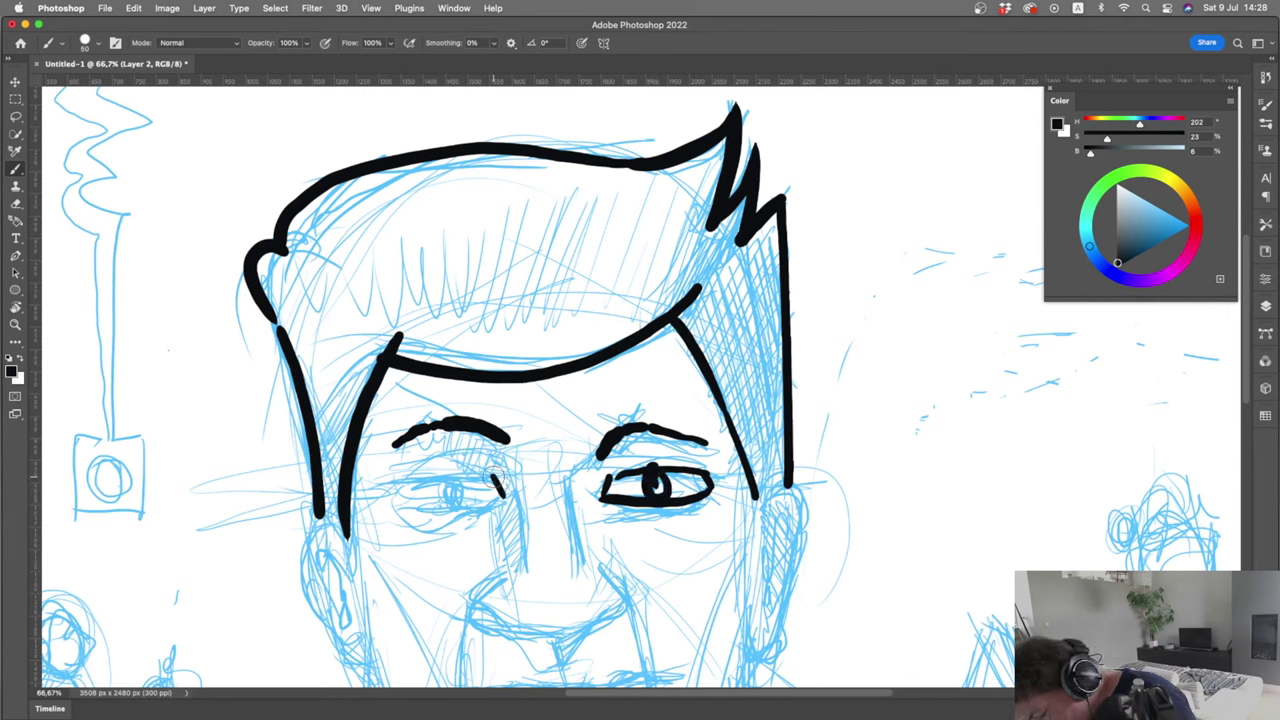
{"action": "left_click_drag", "start_coordinate": [397, 476], "coordinate": [505, 480]}
{"action": "mouse_move", "coordinate": [500, 496]}
{"action": "left_mouse_down"}
{"action": "mouse_move", "coordinate": [460, 506]}
{"action": "mouse_move", "coordinate": [400, 482]}
{"action": "mouse_move", "coordinate": [458, 500]}
{"action": "left_mouse_up"}
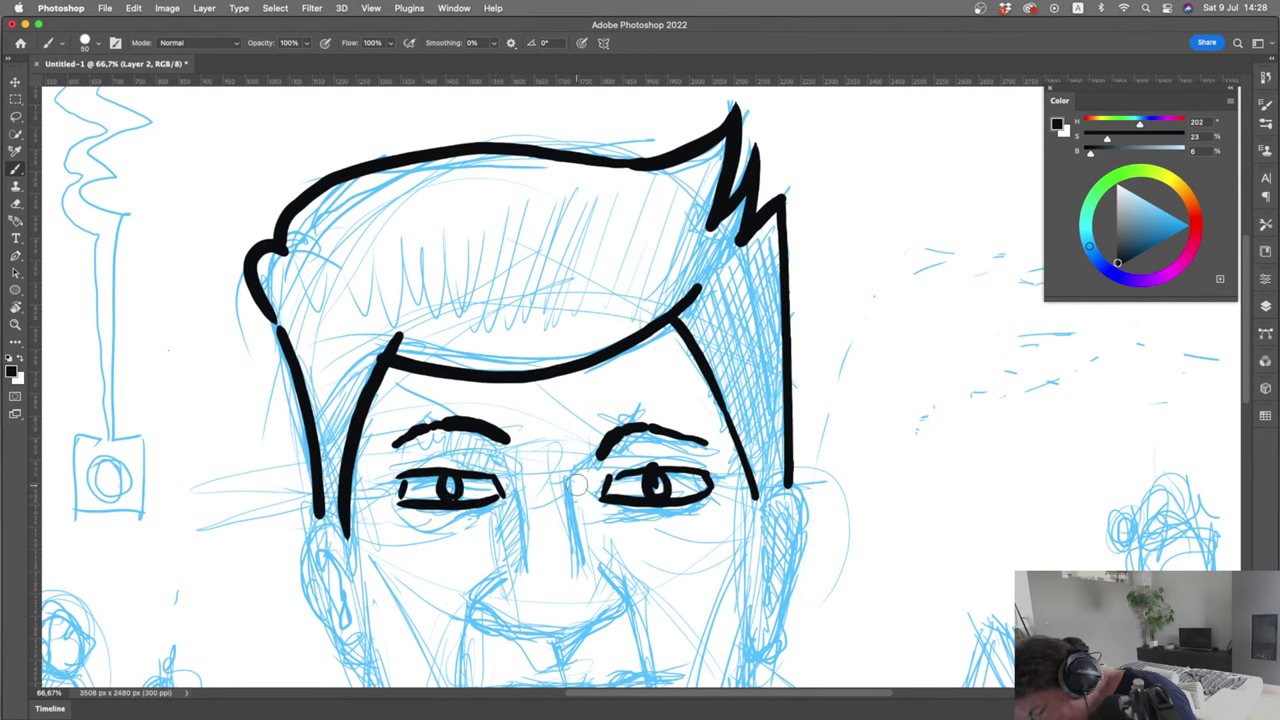
Ink the nose with its nostril curve and two bridge lines, and outline both ears with the left ear's inner fold
{"action": "mouse_move", "coordinate": [568, 480]}
{"action": "left_mouse_down"}
{"action": "mouse_move", "coordinate": [580, 555]}
{"action": "mouse_move", "coordinate": [626, 604]}
{"action": "mouse_move", "coordinate": [597, 617]}
{"action": "mouse_move", "coordinate": [500, 573]}
{"action": "left_mouse_up"}
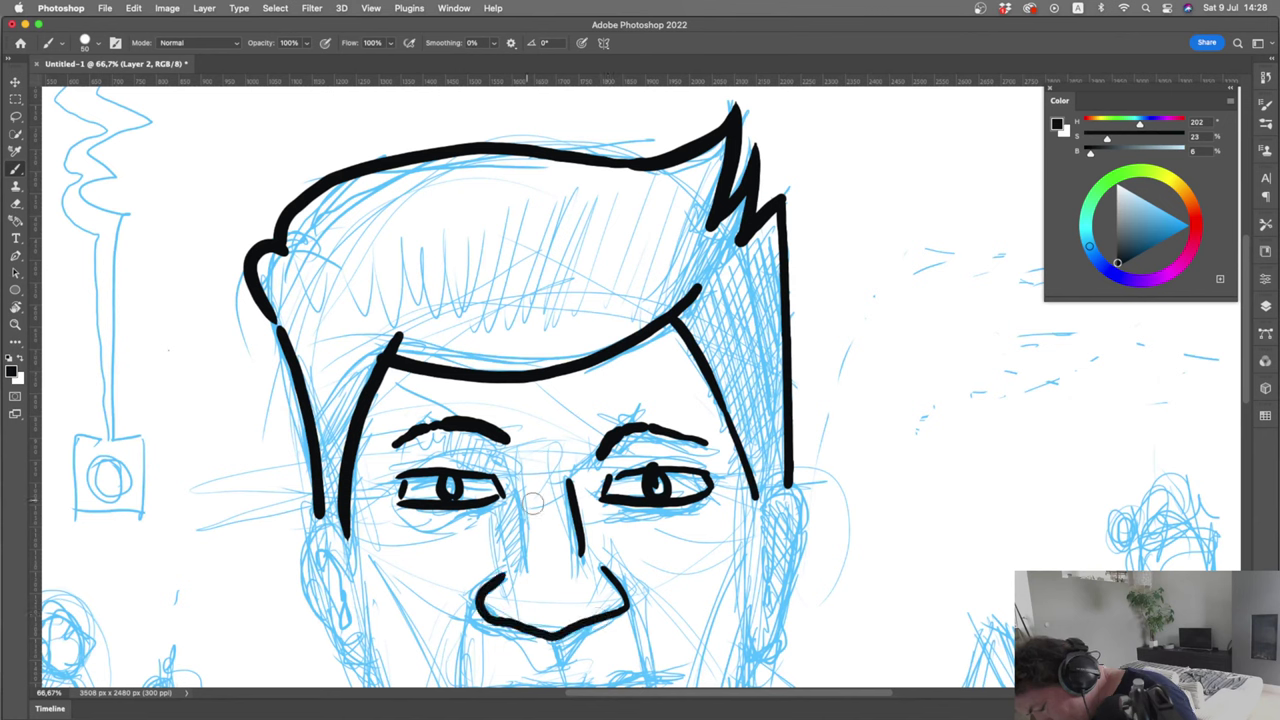
{"action": "left_click_drag", "start_coordinate": [521, 478], "coordinate": [524, 555]}
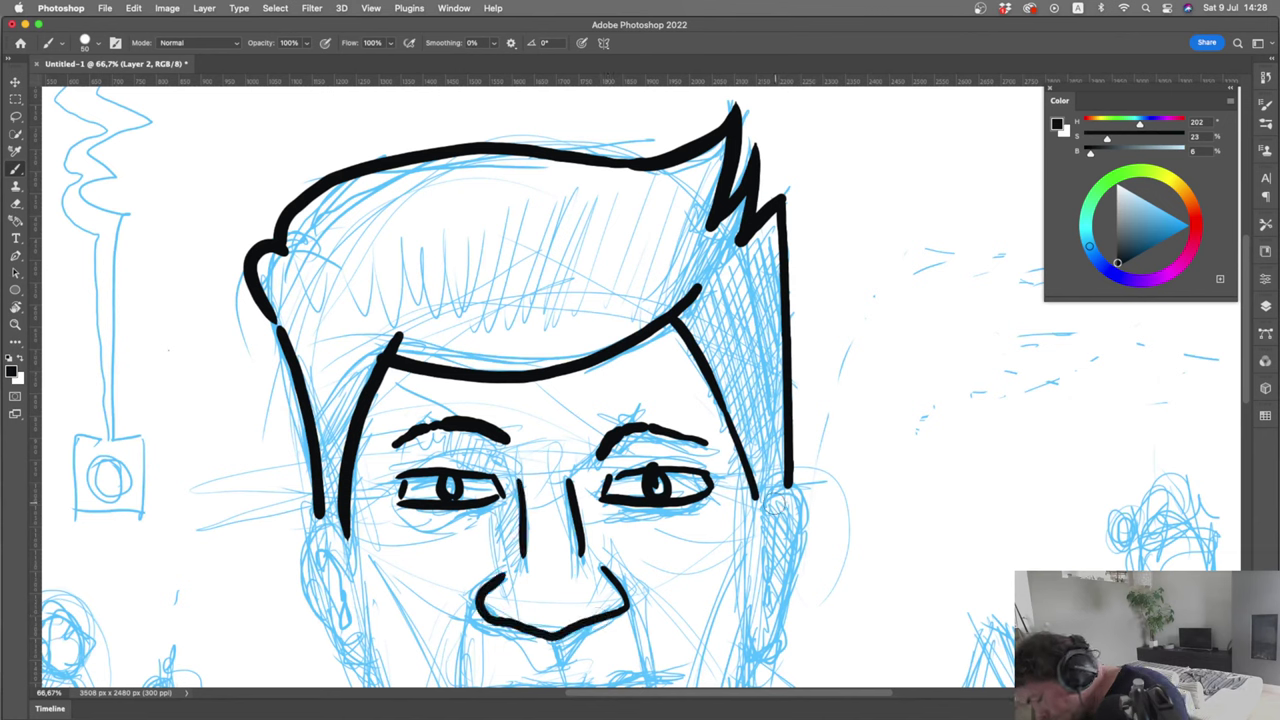
{"action": "mouse_move", "coordinate": [759, 517]}
{"action": "left_mouse_down"}
{"action": "mouse_move", "coordinate": [789, 584]}
{"action": "mouse_move", "coordinate": [784, 622]}
{"action": "mouse_move", "coordinate": [762, 648]}
{"action": "left_mouse_up"}
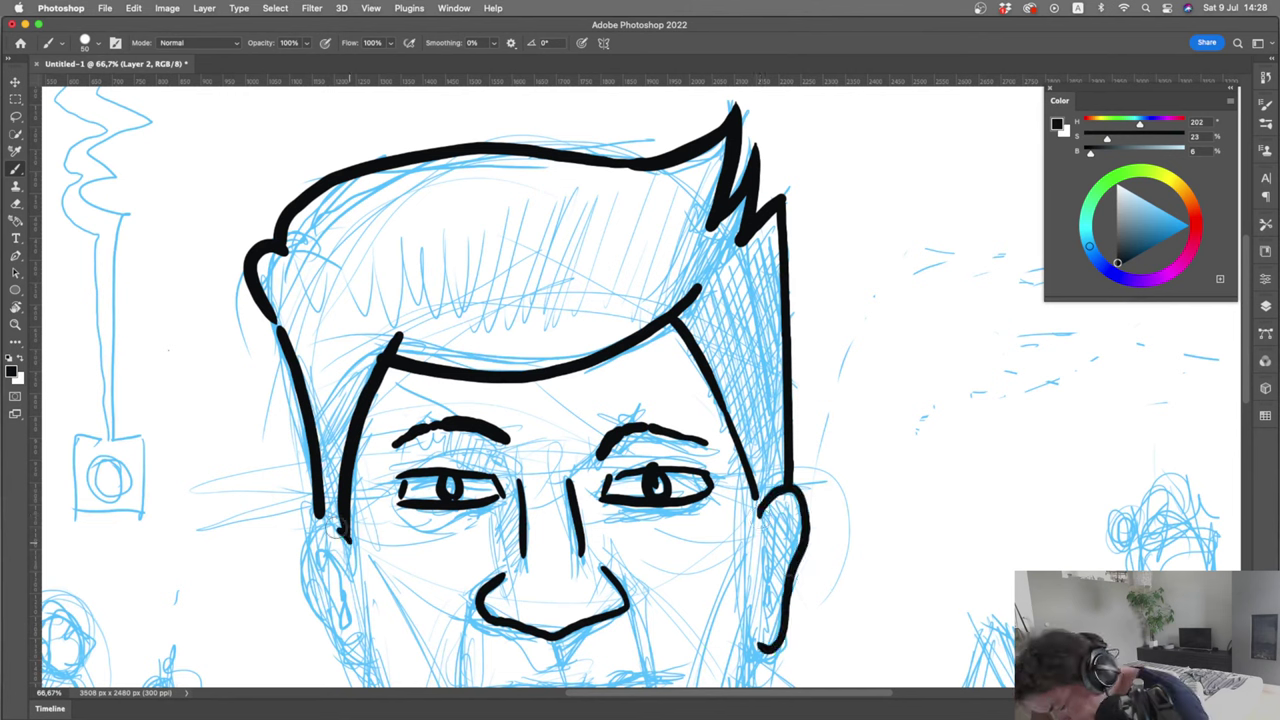
{"action": "mouse_move", "coordinate": [335, 529]}
{"action": "left_mouse_down"}
{"action": "mouse_move", "coordinate": [300, 564]}
{"action": "mouse_move", "coordinate": [358, 662]}
{"action": "left_mouse_up"}
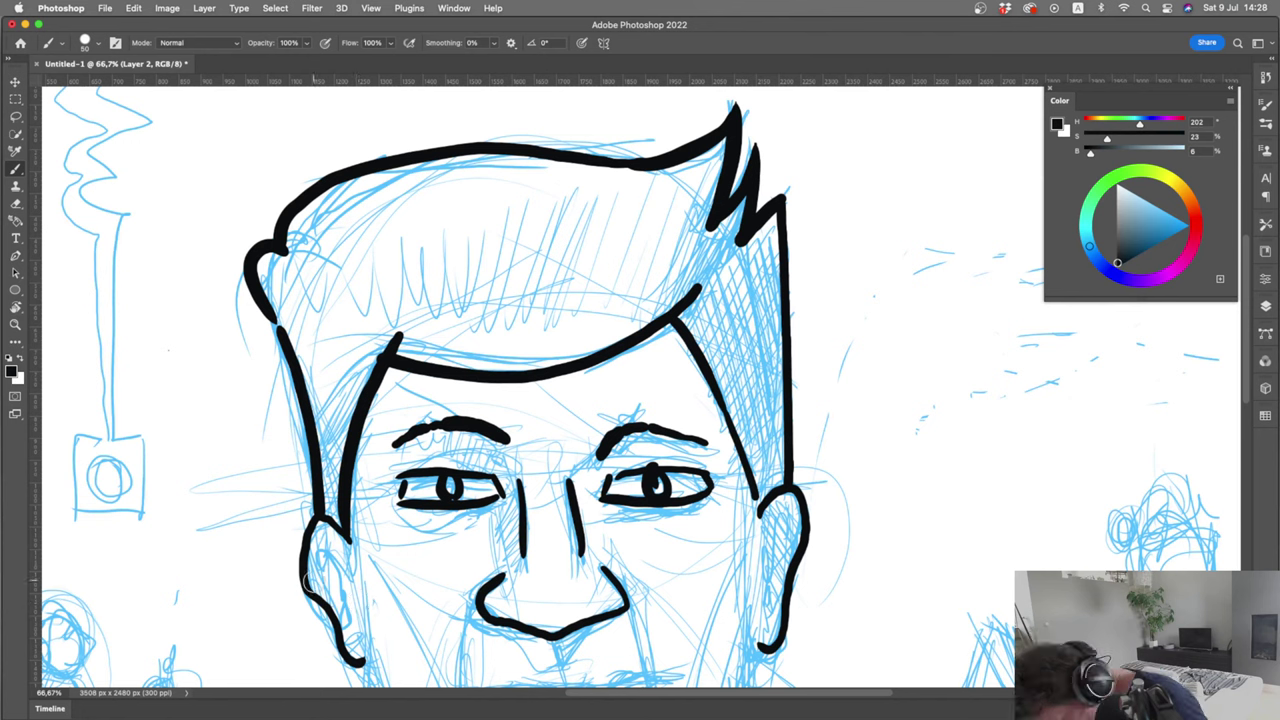
{"action": "mouse_move", "coordinate": [318, 578]}
{"action": "left_mouse_down"}
{"action": "mouse_move", "coordinate": [323, 540]}
{"action": "mouse_move", "coordinate": [348, 628]}
{"action": "left_mouse_up"}
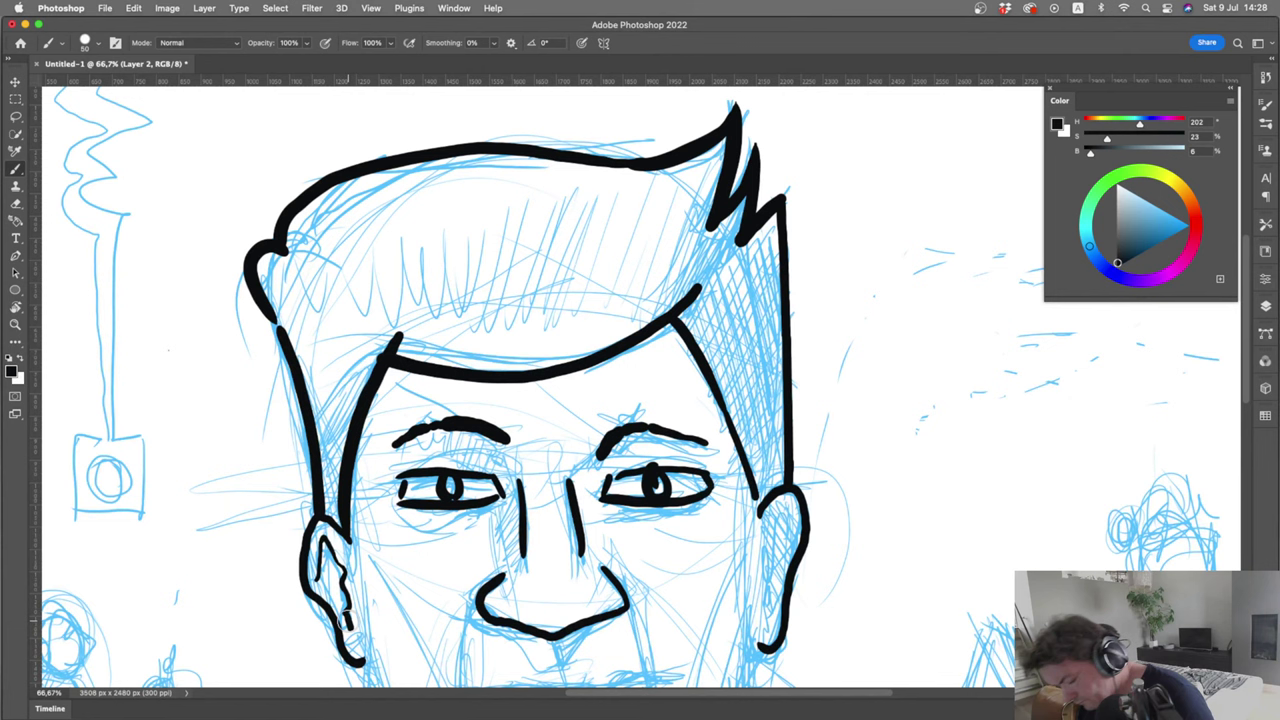
Ink the lower eyelid folds under both eyes and add short hair strokes along the tops of the eyebrows
{"action": "left_click_drag", "start_coordinate": [502, 497], "coordinate": [488, 514]}
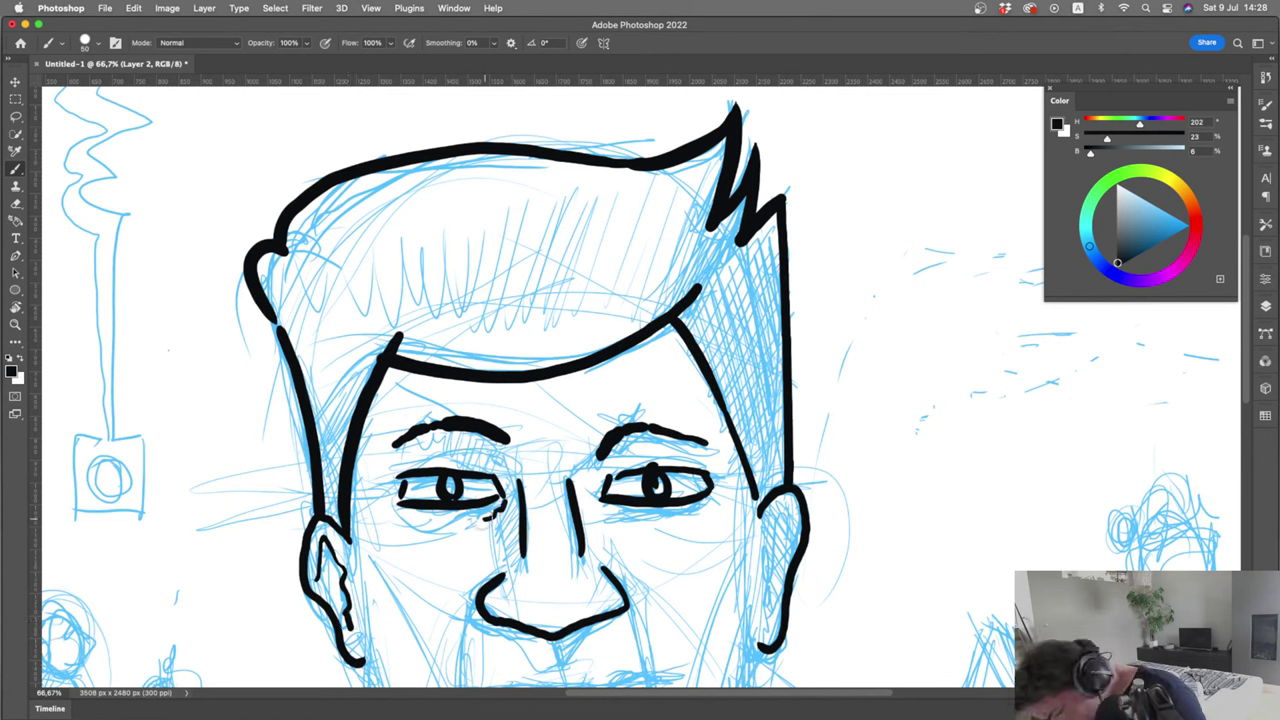
{"action": "left_click_drag", "start_coordinate": [604, 512], "coordinate": [711, 518]}
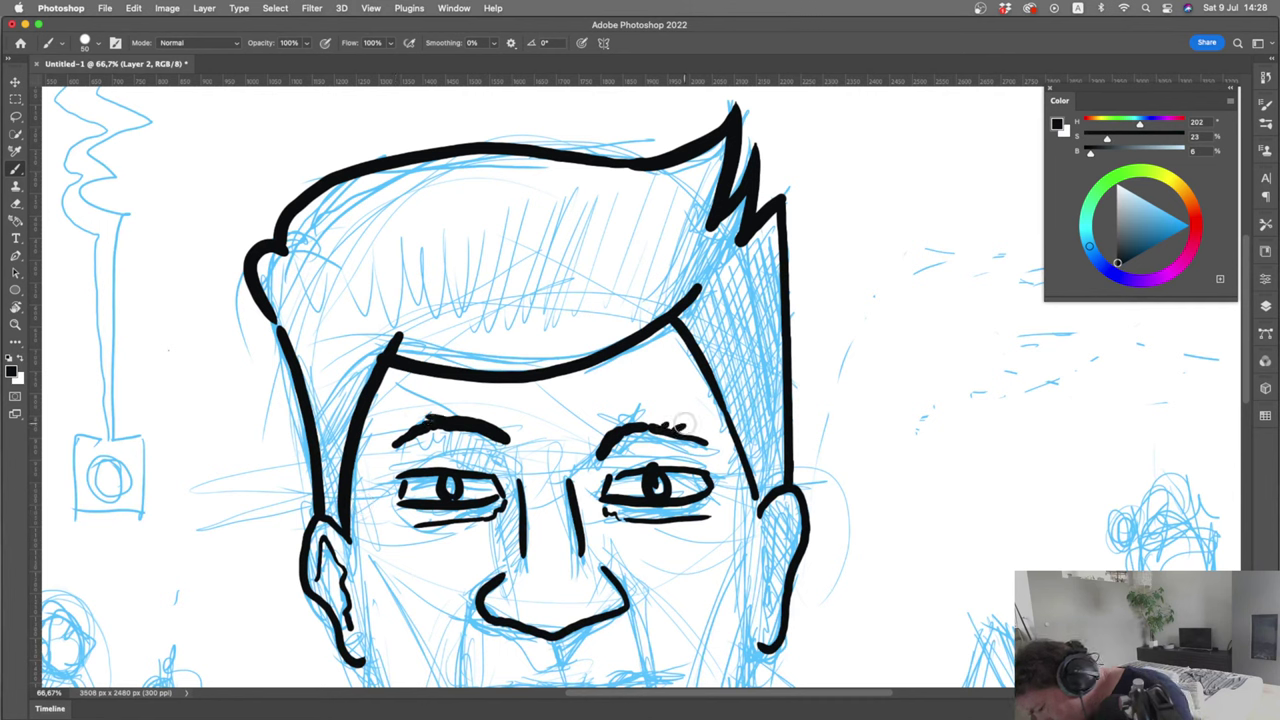
{"action": "left_click_drag", "start_coordinate": [684, 424], "coordinate": [695, 436]}
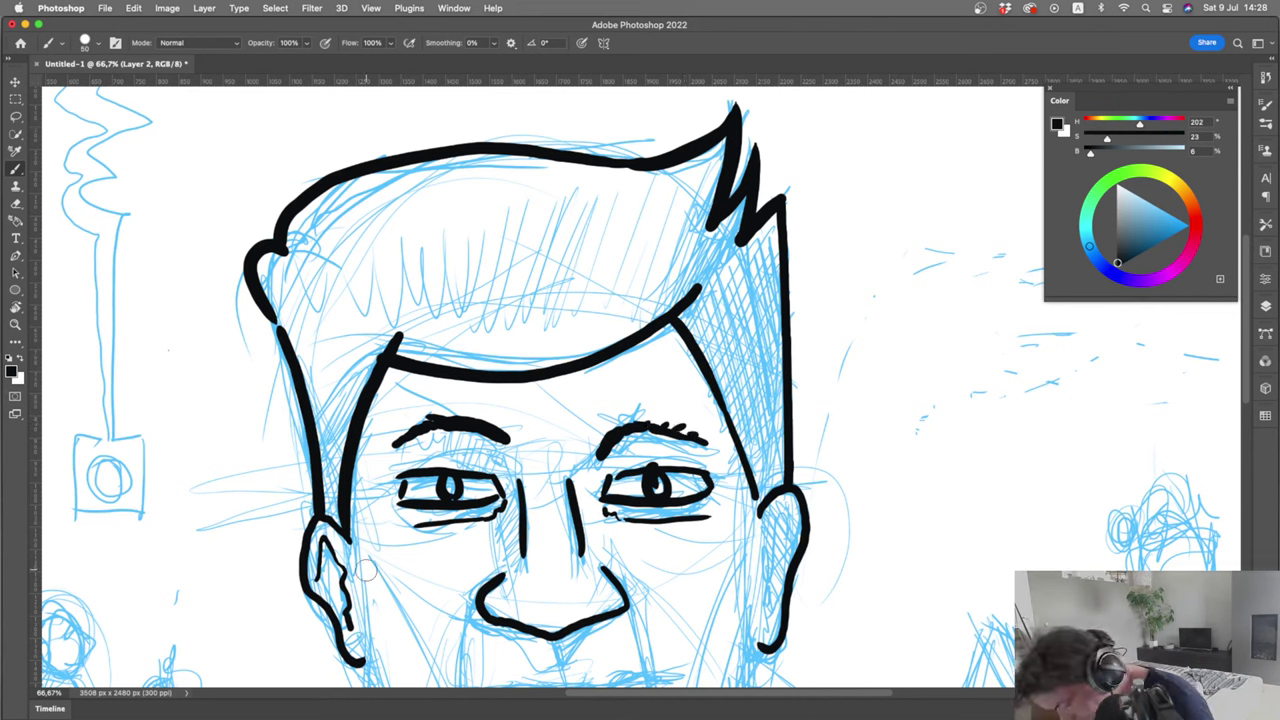
Ink the inner edges where both ears meet the head, and draw the right ear's inner fold
{"action": "left_click_drag", "start_coordinate": [365, 568], "coordinate": [366, 665]}
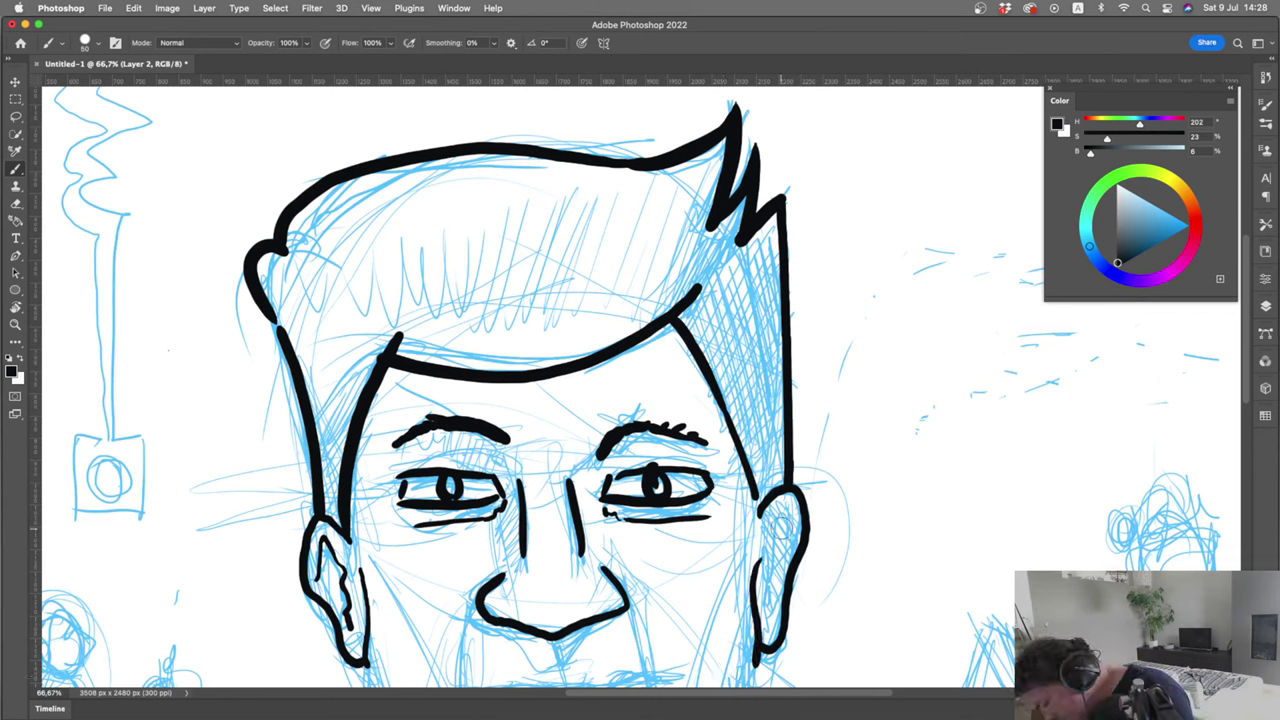
{"action": "left_click_drag", "start_coordinate": [784, 518], "coordinate": [768, 626]}
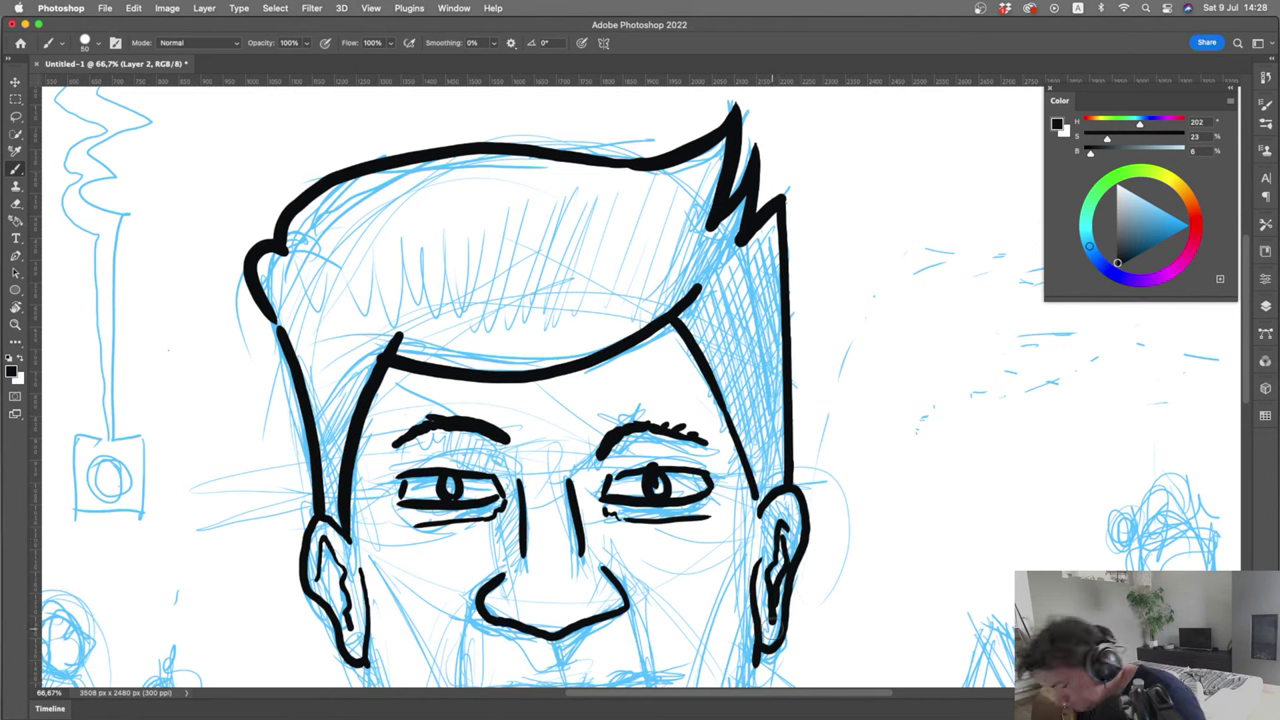
Add a short fold line inside the left ear and fill the left sideburn with dense black hatching up towards the hairline
{"action": "left_click_drag", "start_coordinate": [336, 574], "coordinate": [328, 600]}
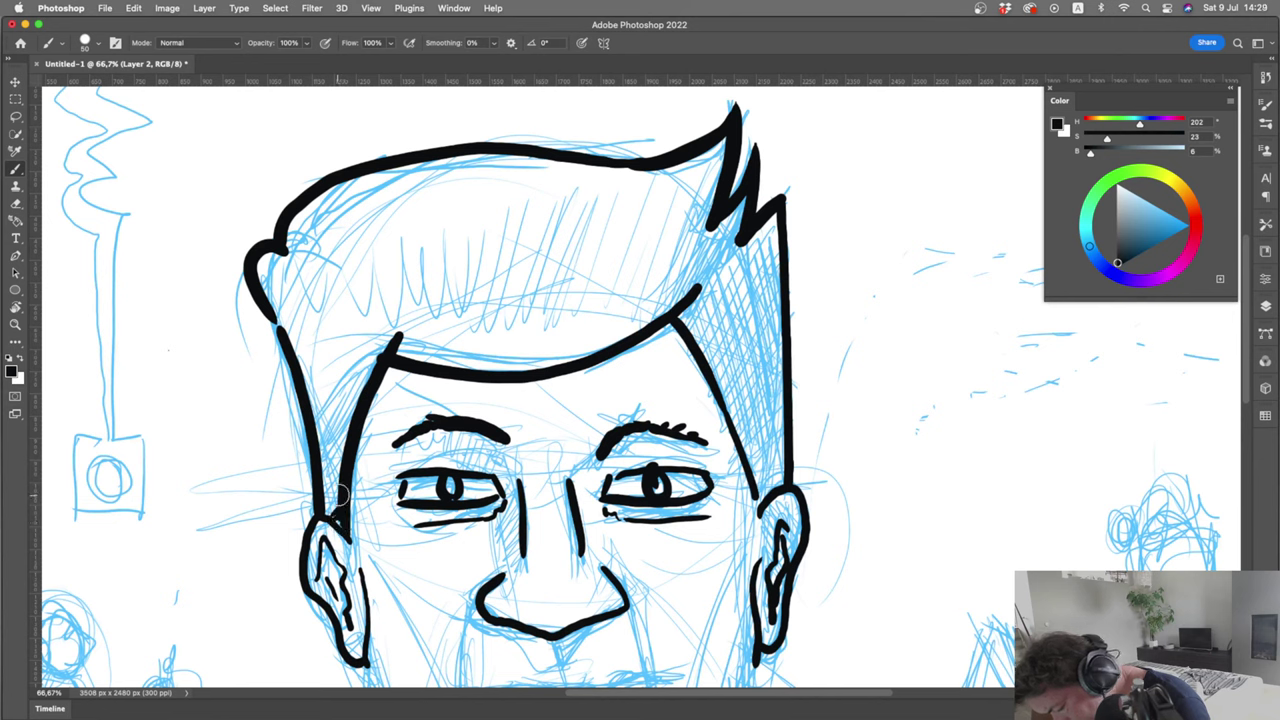
{"action": "left_click_drag", "start_coordinate": [343, 496], "coordinate": [320, 514]}
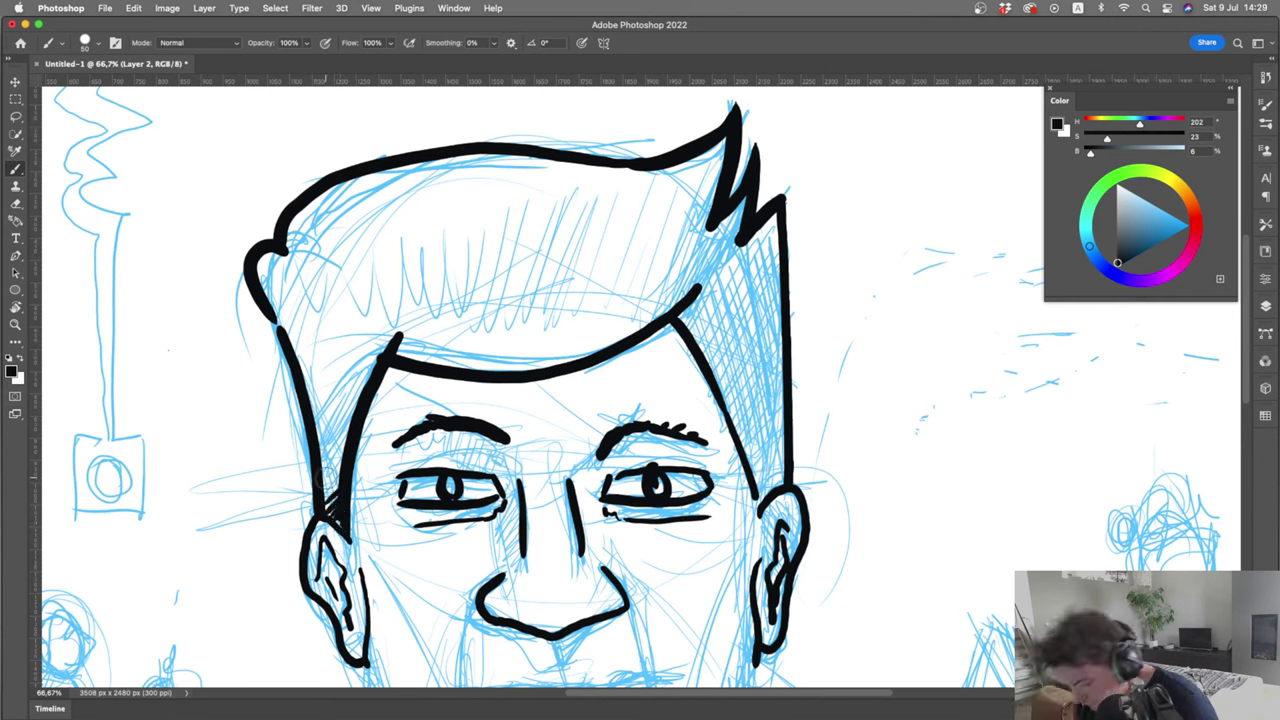
{"action": "left_click_drag", "start_coordinate": [342, 484], "coordinate": [320, 504]}
{"action": "mouse_move", "coordinate": [350, 462]}
{"action": "left_mouse_down"}
{"action": "mouse_move", "coordinate": [314, 500]}
{"action": "mouse_move", "coordinate": [318, 480]}
{"action": "left_mouse_up"}
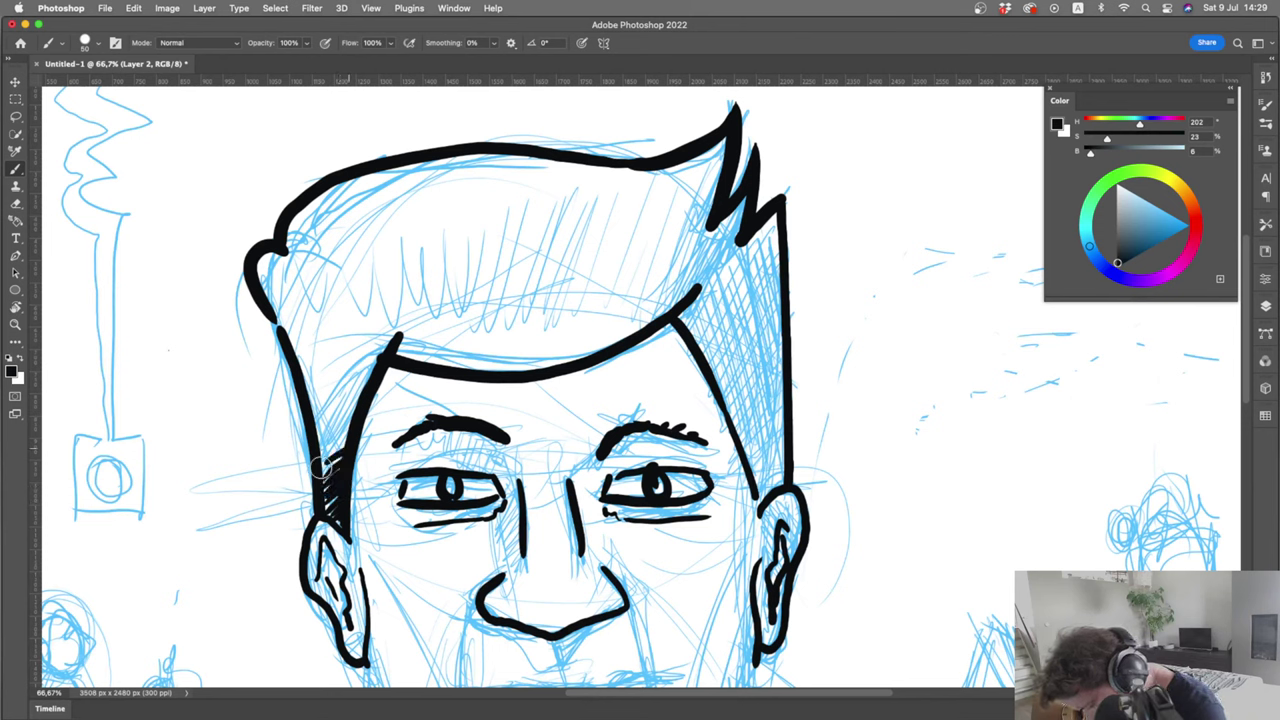
{"action": "mouse_move", "coordinate": [350, 440]}
{"action": "left_mouse_down"}
{"action": "mouse_move", "coordinate": [320, 472]}
{"action": "mouse_move", "coordinate": [330, 452]}
{"action": "left_mouse_up"}
{"action": "left_click_drag", "start_coordinate": [360, 412], "coordinate": [338, 434]}
{"action": "left_click_drag", "start_coordinate": [374, 386], "coordinate": [344, 402]}
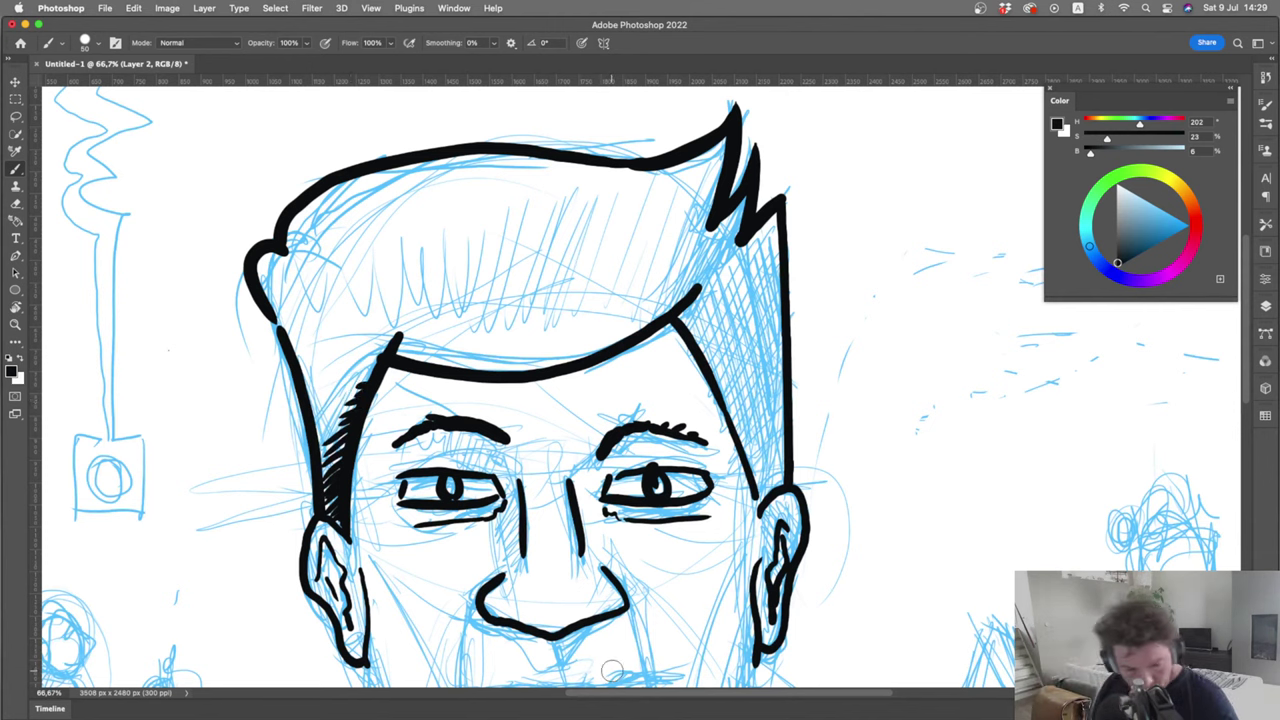
Reduce the brush size to 25 px and ink a thin wavy line inside the hair's left edge
{"action": "key", "text": "bracketleft"}
{"action": "key", "text": "bracketleft"}
{"action": "key", "text": "bracketleft"}
{"action": "key", "text": "bracketleft"}
{"action": "key", "text": "bracketleft"}
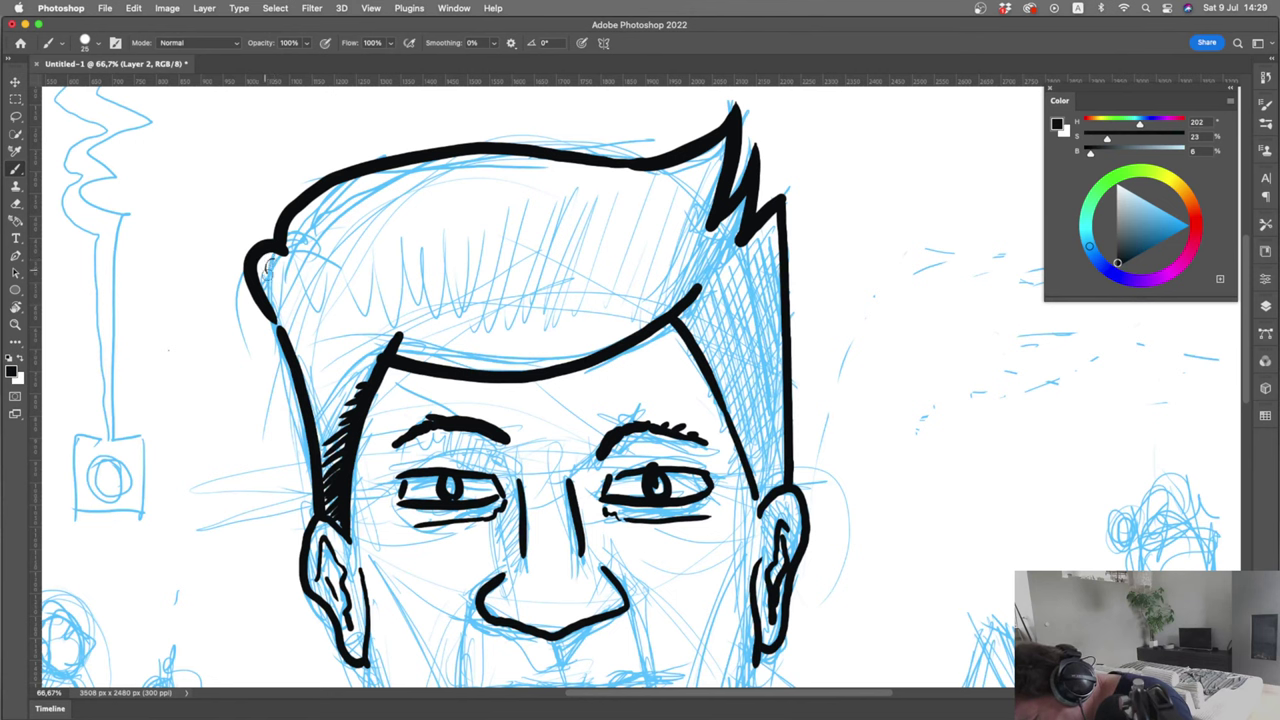
{"action": "left_click_drag", "start_coordinate": [267, 262], "coordinate": [316, 400]}
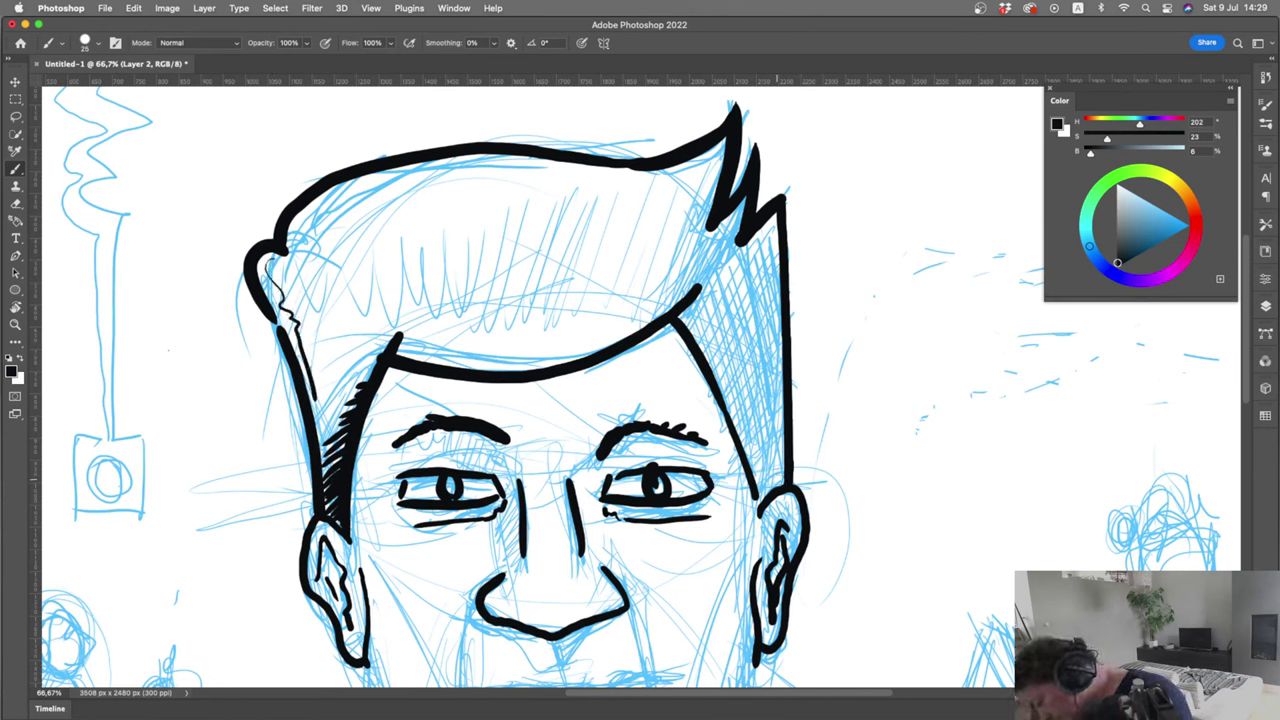
Hatch the shaved hair on the head's right side with parallel lines from the ear up to the spiky fringe
{"action": "mouse_move", "coordinate": [786, 465]}
{"action": "left_mouse_down"}
{"action": "mouse_move", "coordinate": [756, 484]}
{"action": "mouse_move", "coordinate": [762, 466]}
{"action": "left_mouse_up"}
{"action": "key", "text": "r"}
{"action": "key", "text": "b"}
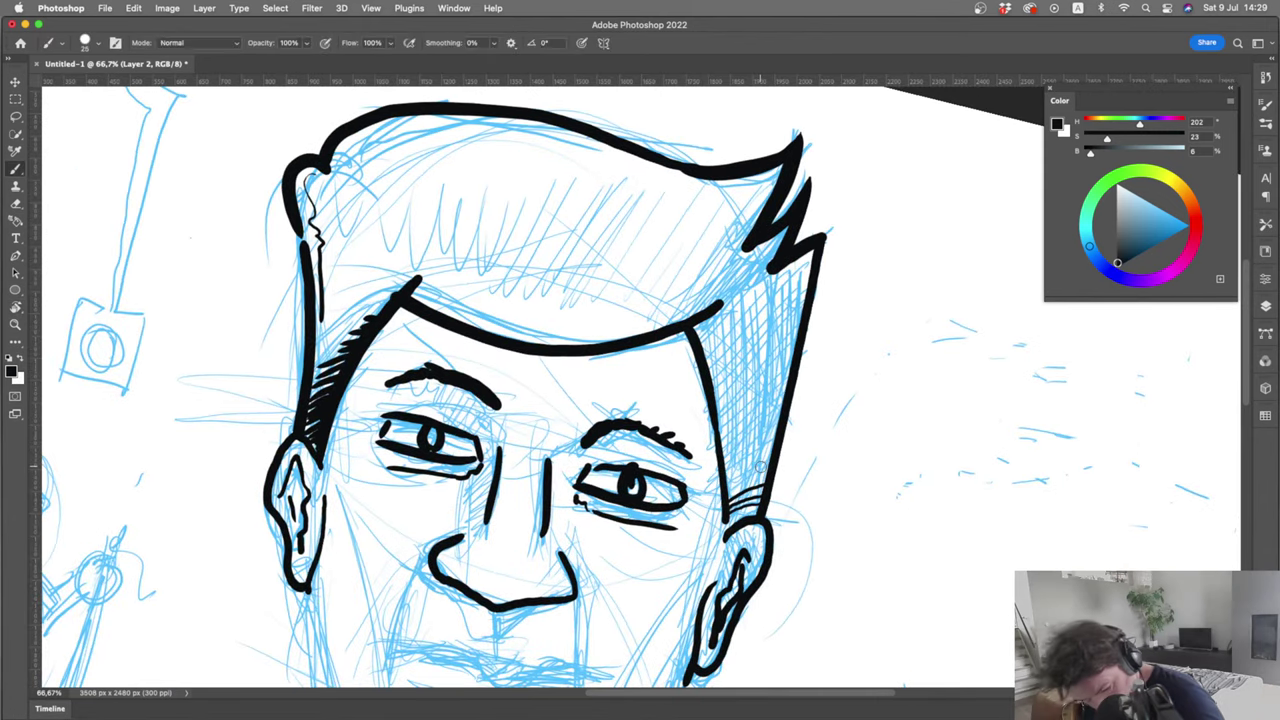
{"action": "key", "text": "r"}
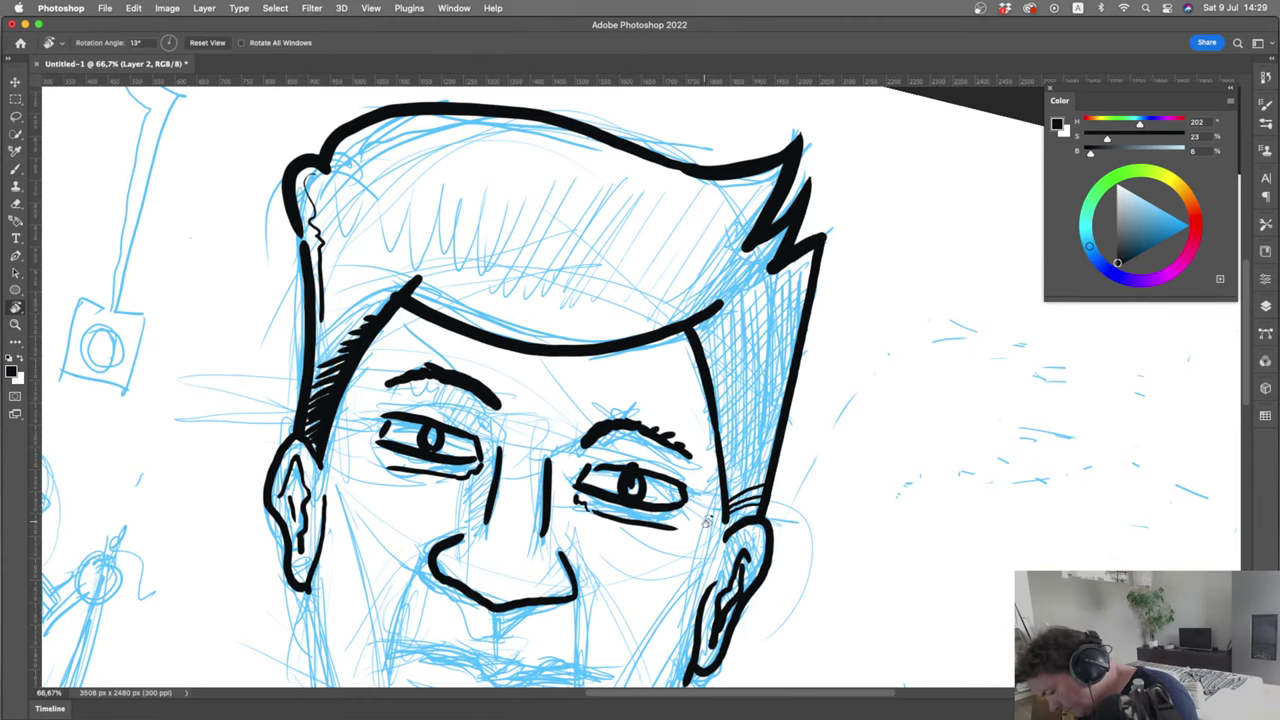
{"action": "left_click_drag", "start_coordinate": [760, 463], "coordinate": [725, 365]}
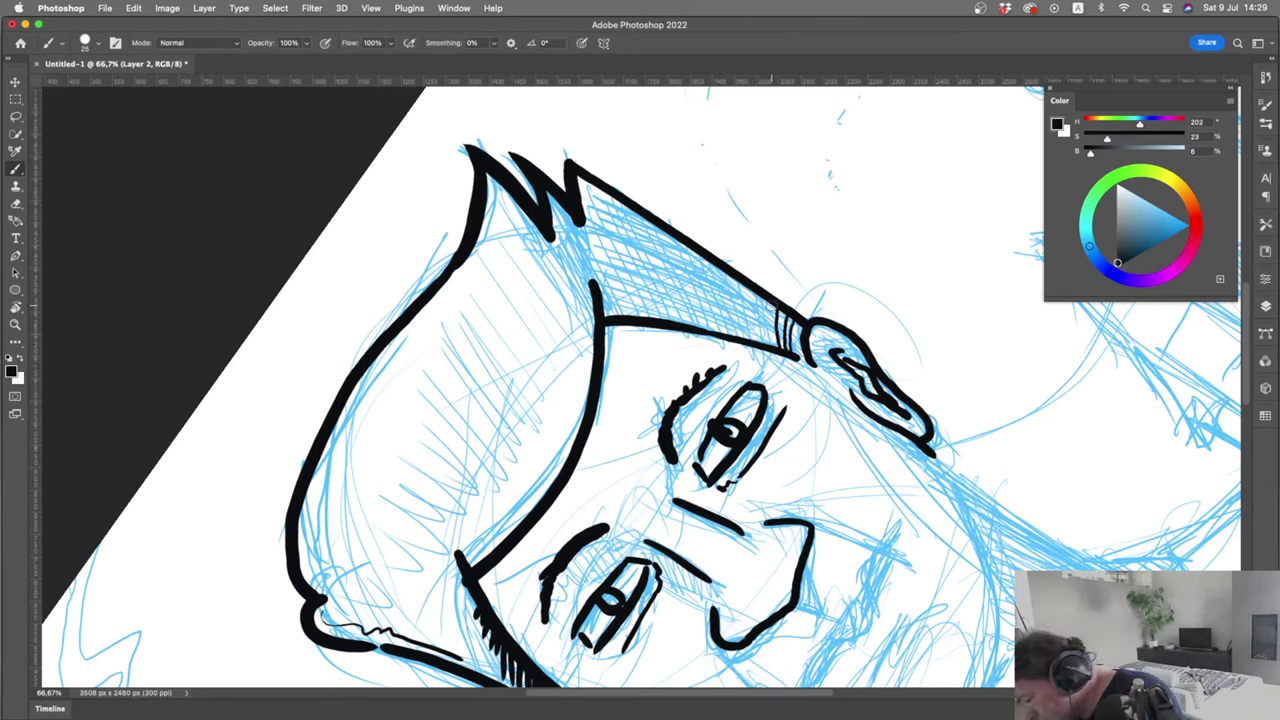
{"action": "mouse_move", "coordinate": [770, 298]}
{"action": "left_mouse_down"}
{"action": "mouse_move", "coordinate": [772, 346]}
{"action": "mouse_move", "coordinate": [750, 340]}
{"action": "mouse_move", "coordinate": [745, 316]}
{"action": "mouse_move", "coordinate": [743, 340]}
{"action": "left_mouse_up"}
{"action": "left_click_drag", "start_coordinate": [738, 278], "coordinate": [736, 334]}
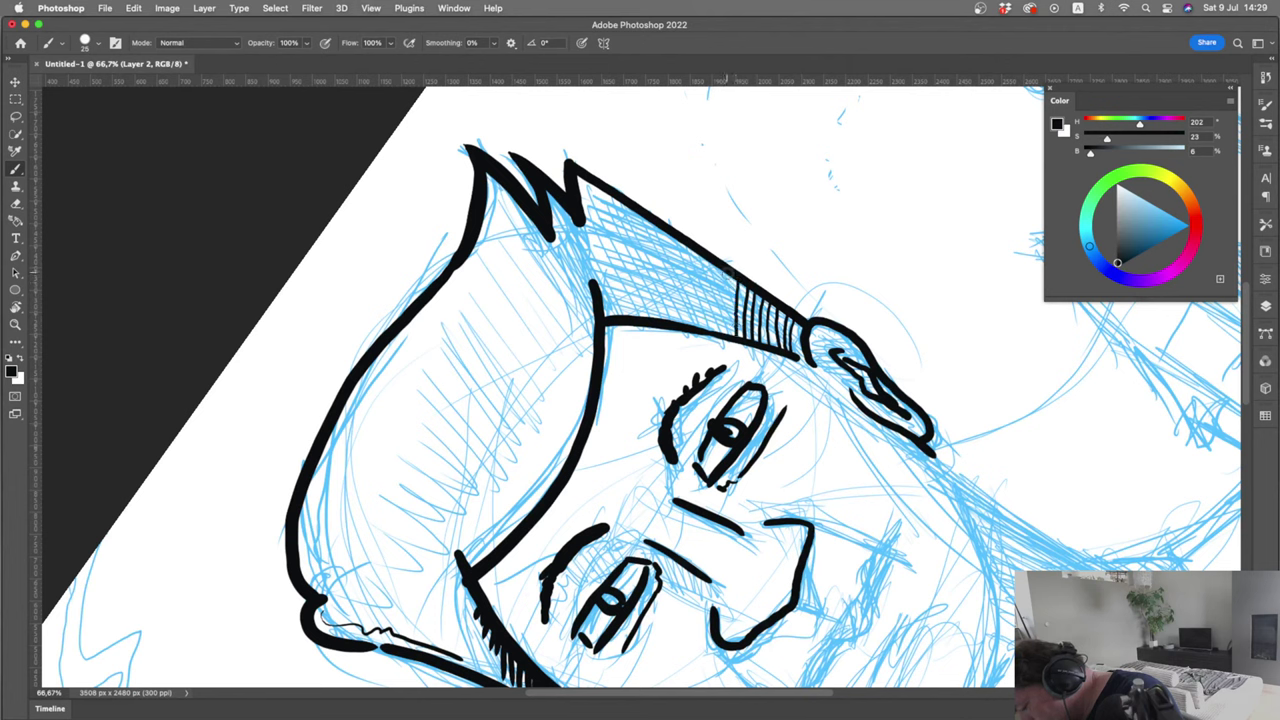
{"action": "mouse_move", "coordinate": [731, 264]}
{"action": "left_mouse_down"}
{"action": "mouse_move", "coordinate": [729, 334]}
{"action": "mouse_move", "coordinate": [714, 334]}
{"action": "left_mouse_up"}
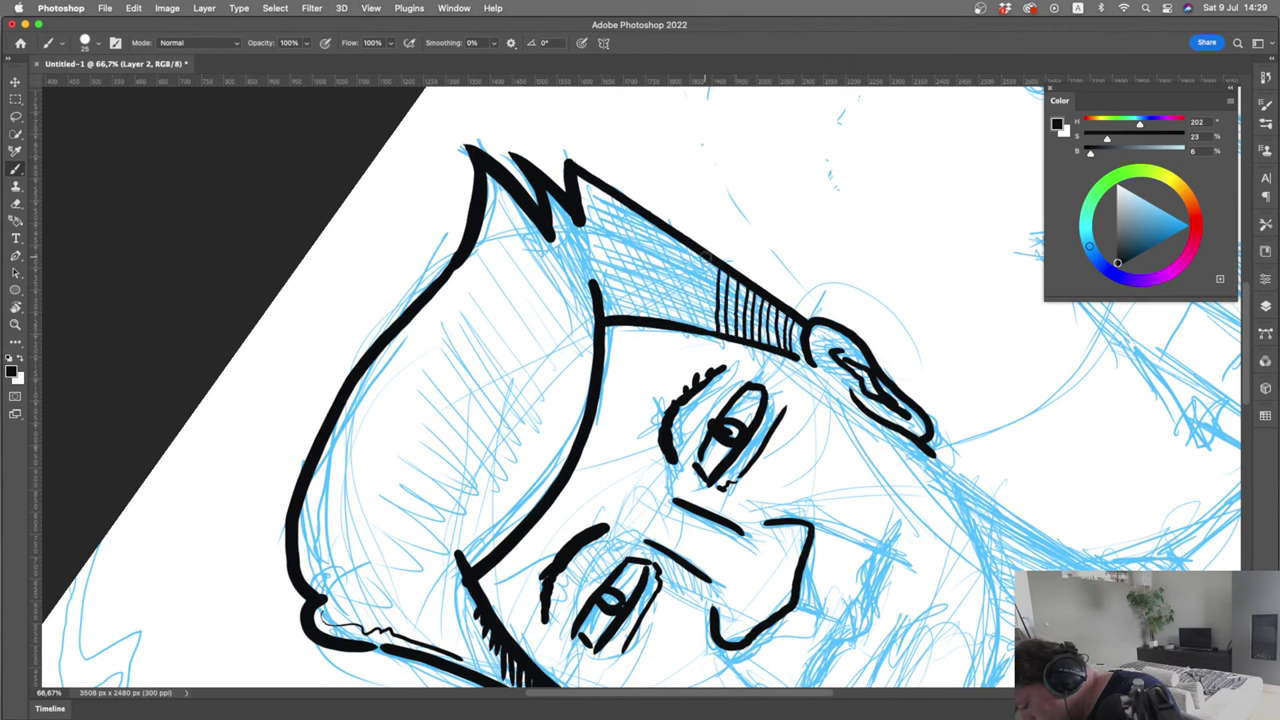
{"action": "mouse_move", "coordinate": [708, 254]}
{"action": "left_mouse_down"}
{"action": "mouse_move", "coordinate": [705, 328]}
{"action": "mouse_move", "coordinate": [695, 300]}
{"action": "mouse_move", "coordinate": [693, 326]}
{"action": "left_mouse_up"}
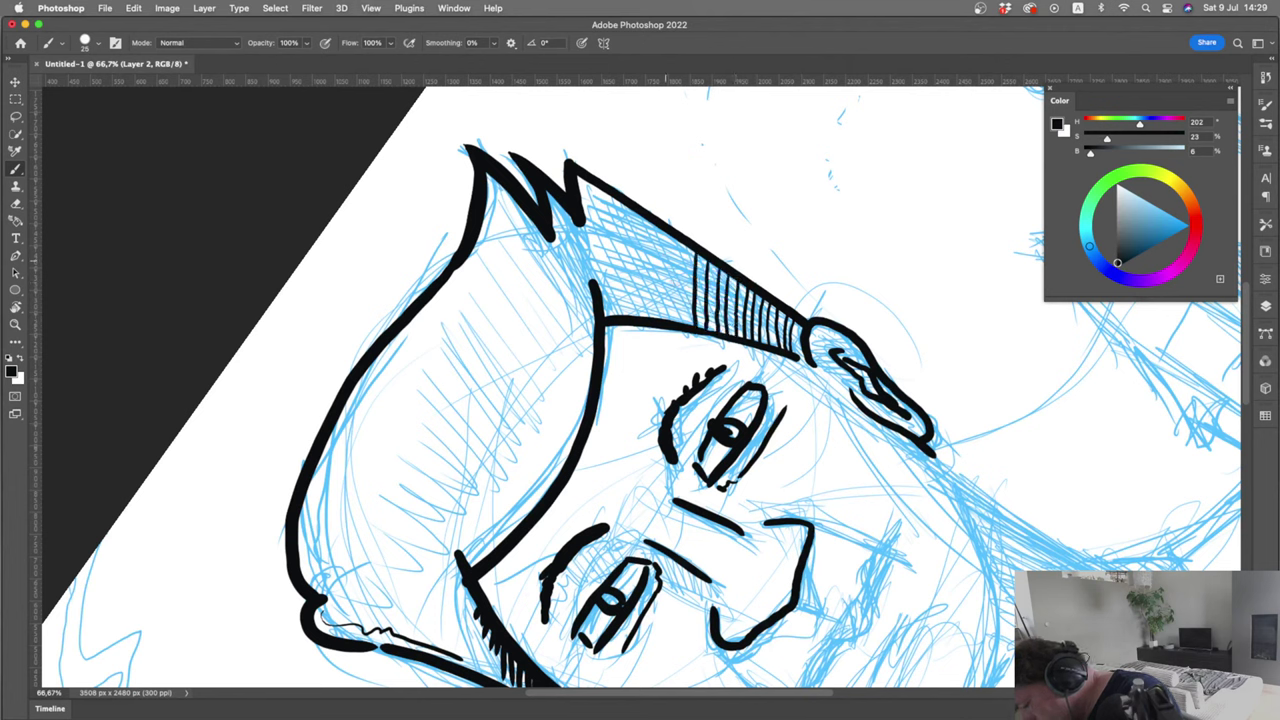
{"action": "mouse_move", "coordinate": [689, 246]}
{"action": "left_mouse_down"}
{"action": "mouse_move", "coordinate": [684, 323]}
{"action": "mouse_move", "coordinate": [670, 322]}
{"action": "left_mouse_up"}
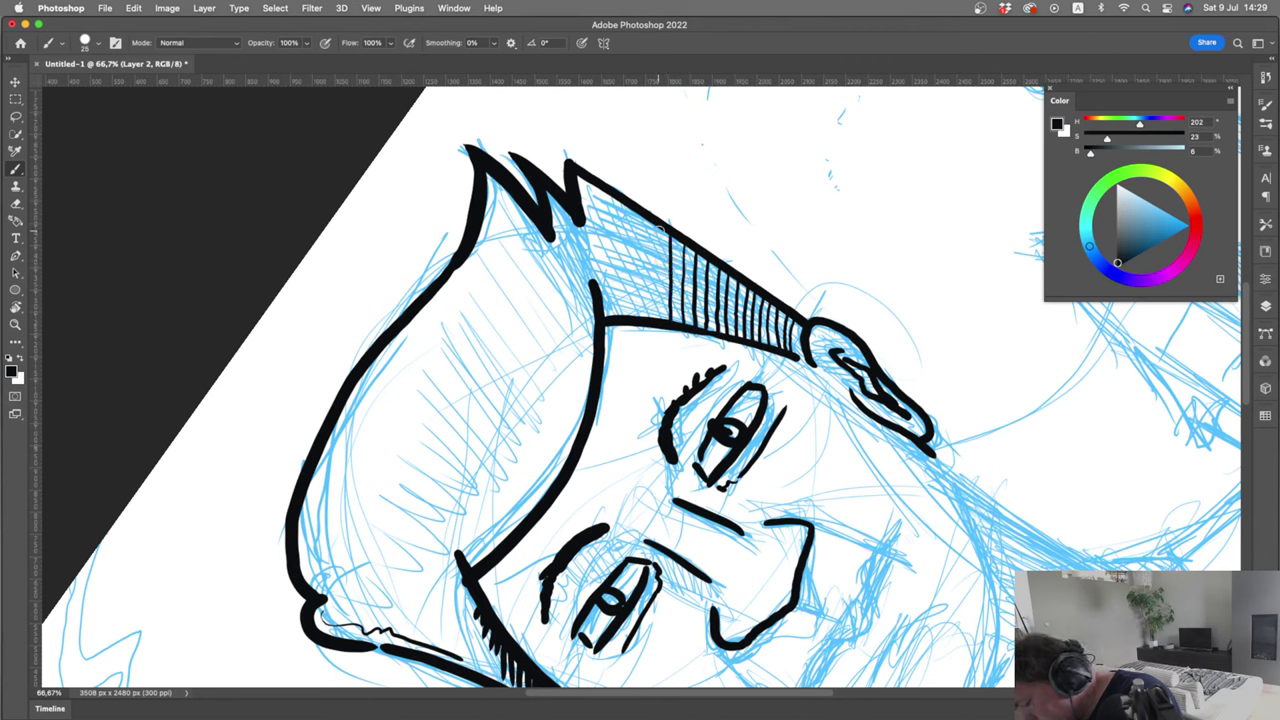
{"action": "mouse_move", "coordinate": [661, 228]}
{"action": "left_mouse_down"}
{"action": "mouse_move", "coordinate": [655, 318]}
{"action": "mouse_move", "coordinate": [644, 316]}
{"action": "left_mouse_up"}
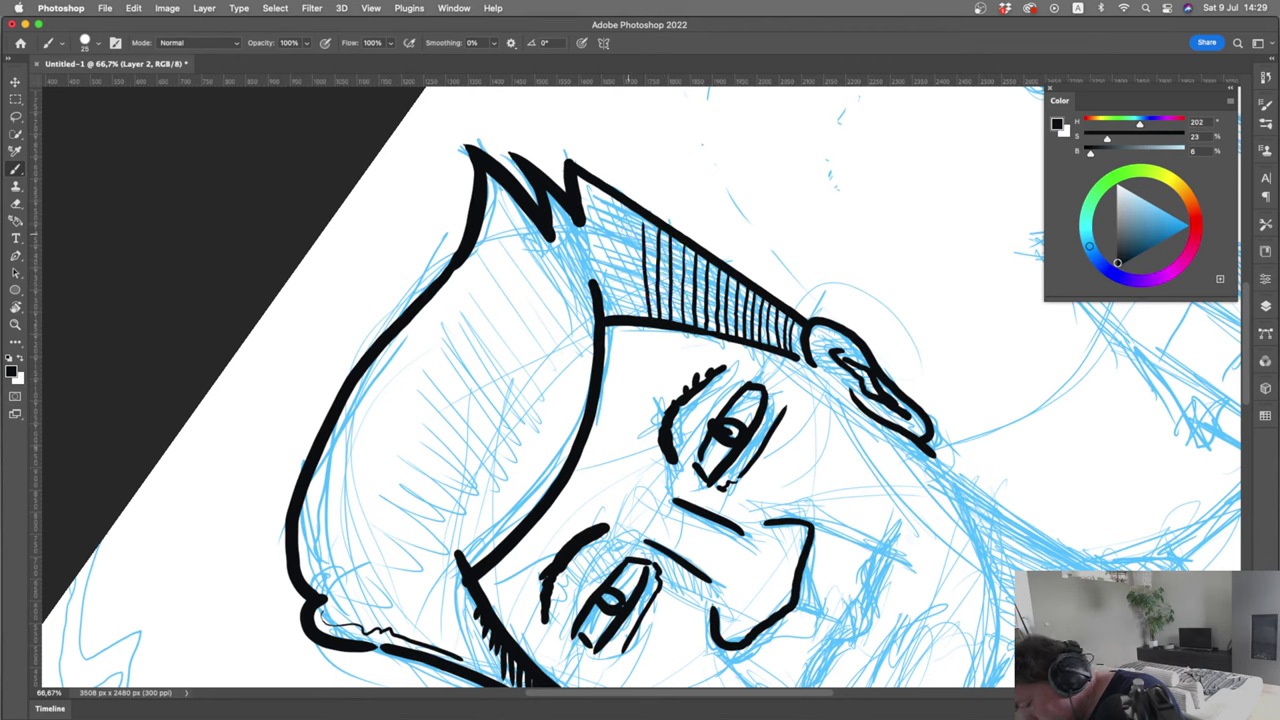
{"action": "left_click_drag", "start_coordinate": [639, 231], "coordinate": [633, 325]}
{"action": "mouse_move", "coordinate": [624, 227]}
{"action": "left_mouse_down"}
{"action": "mouse_move", "coordinate": [620, 318]}
{"action": "mouse_move", "coordinate": [609, 316]}
{"action": "left_mouse_up"}
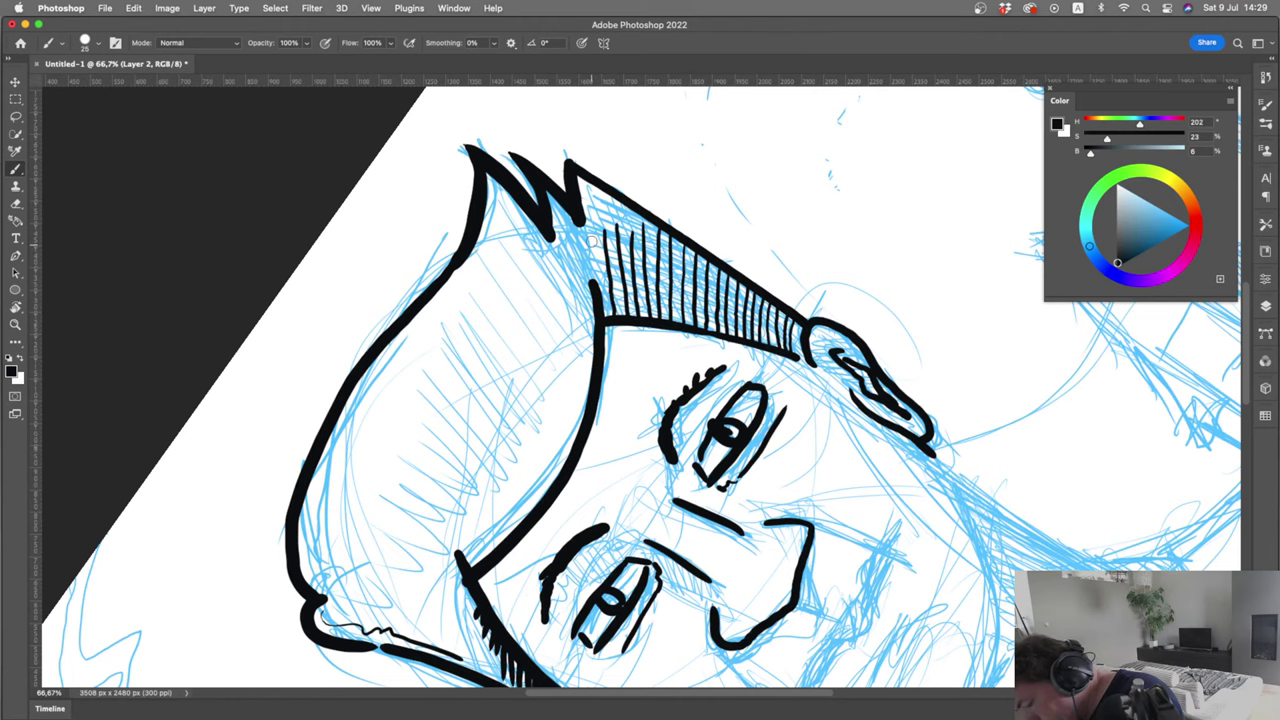
{"action": "mouse_move", "coordinate": [600, 232]}
{"action": "left_mouse_down"}
{"action": "mouse_move", "coordinate": [606, 316]}
{"action": "mouse_move", "coordinate": [700, 432]}
{"action": "left_mouse_up"}
Cross-hatch the lower part of the right-side hair just above the ear
{"action": "key", "text": "r"}
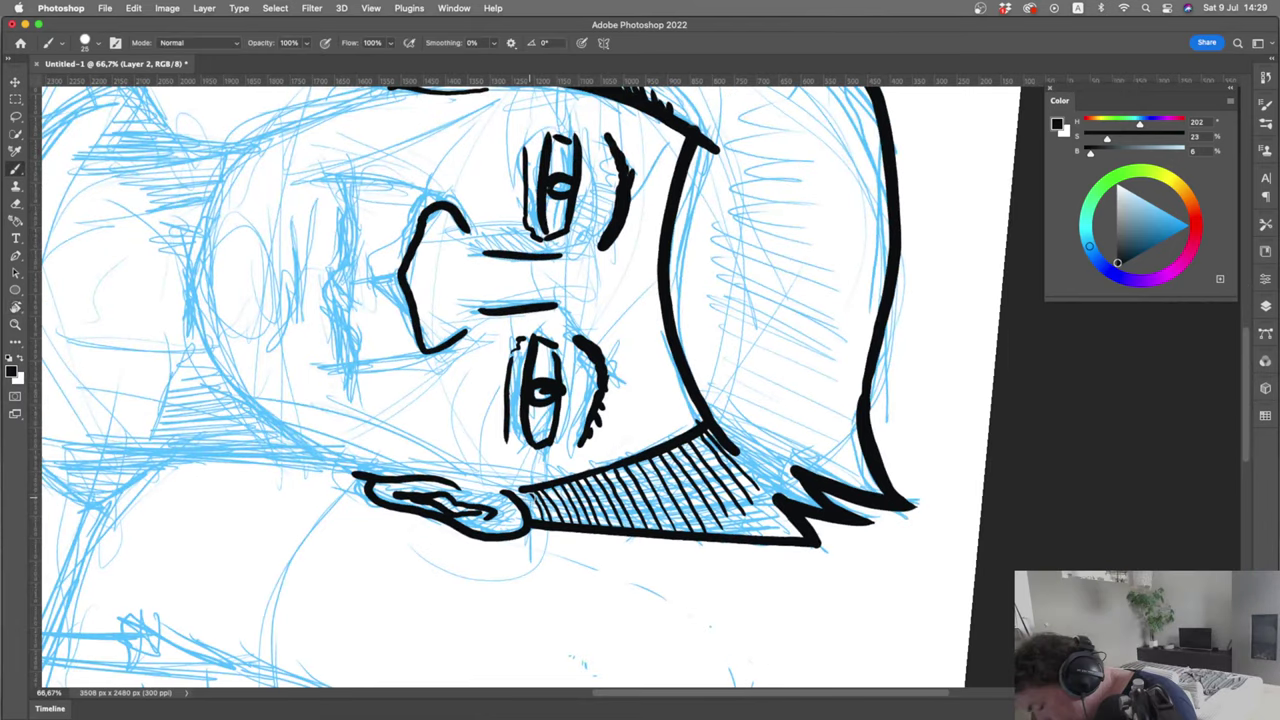
{"action": "mouse_move", "coordinate": [521, 507]}
{"action": "left_mouse_down"}
{"action": "mouse_move", "coordinate": [537, 527]}
{"action": "mouse_move", "coordinate": [577, 484]}
{"action": "mouse_move", "coordinate": [600, 520]}
{"action": "left_mouse_up"}
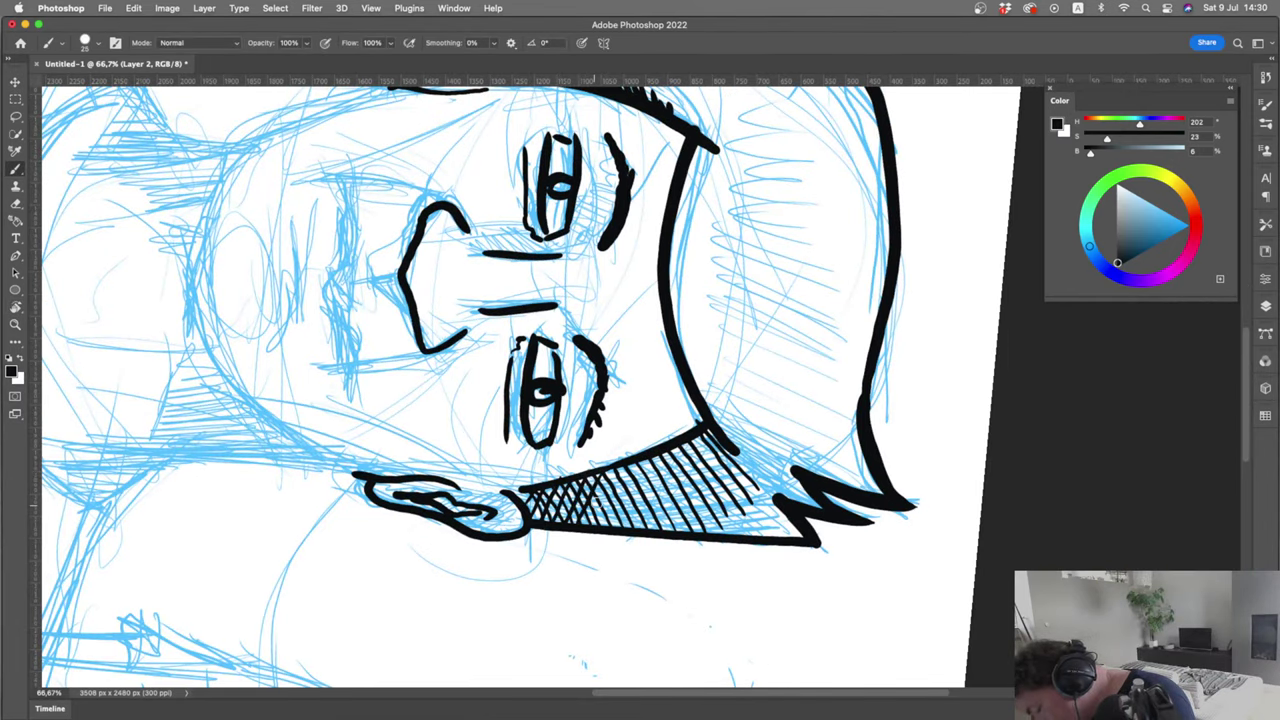
{"action": "left_click_drag", "start_coordinate": [598, 468], "coordinate": [620, 510]}
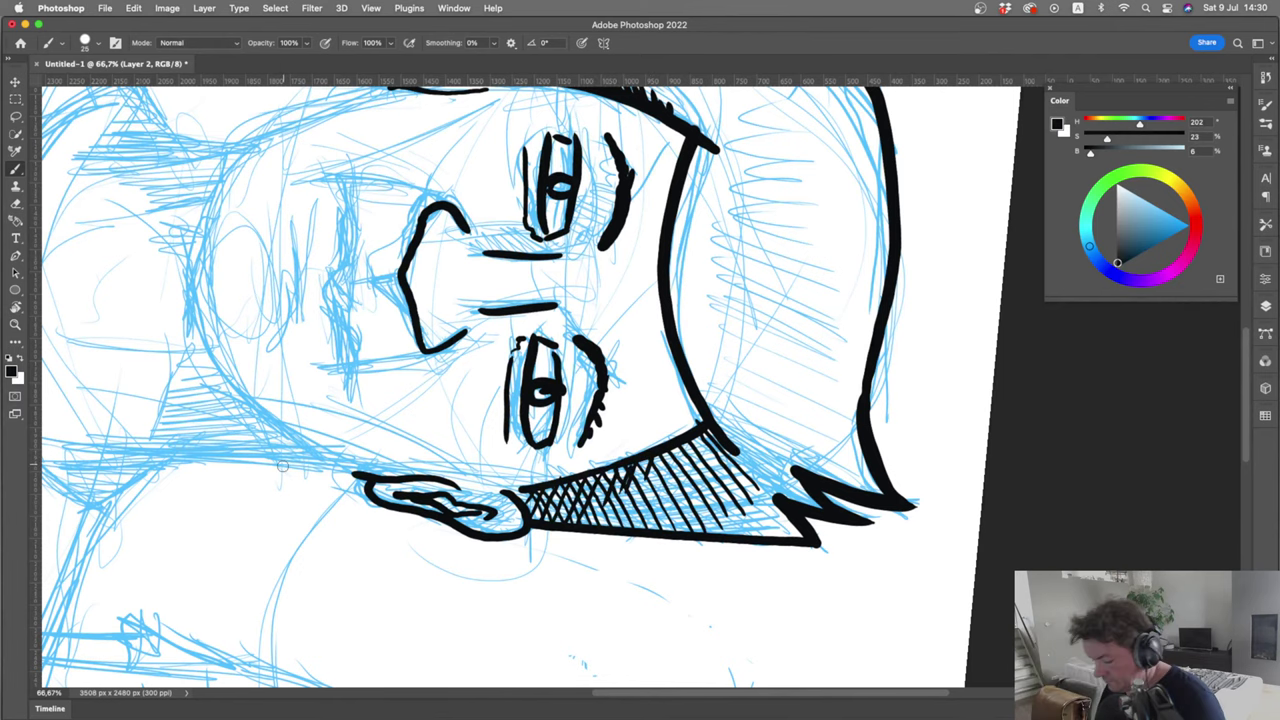
Set the brush size to 40 px and ink the jawline from the left ear around the chin to the right ear
{"action": "key", "text": "r"}
{"action": "left_click_drag", "start_coordinate": [619, 452], "coordinate": [482, 578]}
{"action": "key", "text": "Escape"}
{"action": "key", "text": "b"}
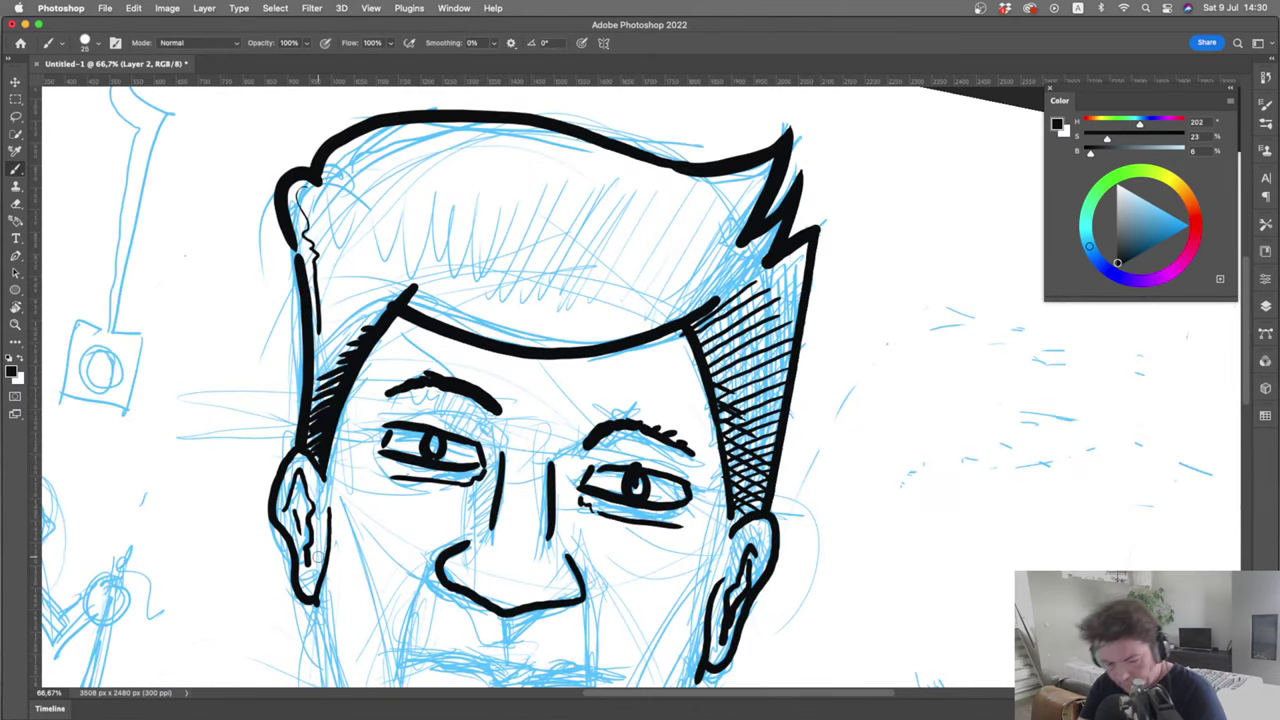
{"action": "left_click_drag", "start_coordinate": [451, 498], "coordinate": [622, 276]}
{"action": "key", "text": "bracketright"}
{"action": "key", "text": "bracketright"}
{"action": "key", "text": "bracketright"}
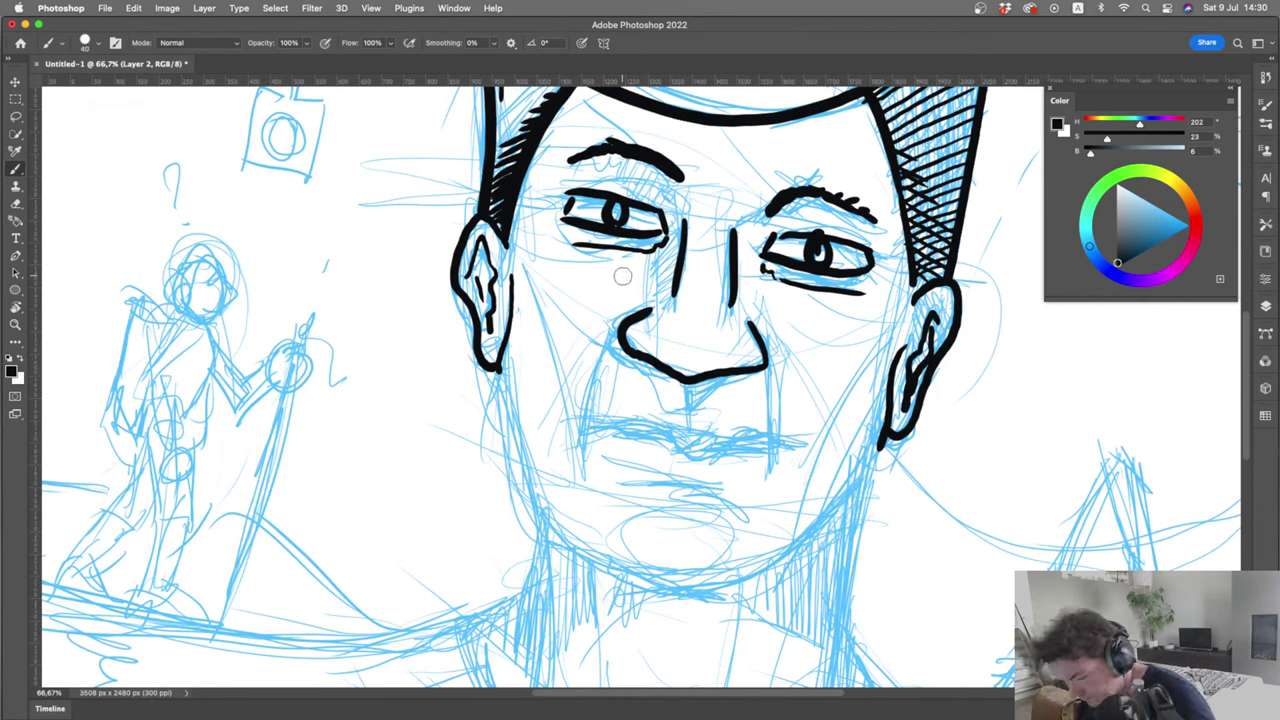
{"action": "mouse_move", "coordinate": [512, 324]}
{"action": "left_mouse_down"}
{"action": "mouse_move", "coordinate": [502, 396]}
{"action": "mouse_move", "coordinate": [530, 500]}
{"action": "mouse_move", "coordinate": [565, 542]}
{"action": "mouse_move", "coordinate": [655, 578]}
{"action": "mouse_move", "coordinate": [722, 576]}
{"action": "mouse_move", "coordinate": [800, 546]}
{"action": "mouse_move", "coordinate": [845, 500]}
{"action": "mouse_move", "coordinate": [888, 410]}
{"action": "left_mouse_up"}
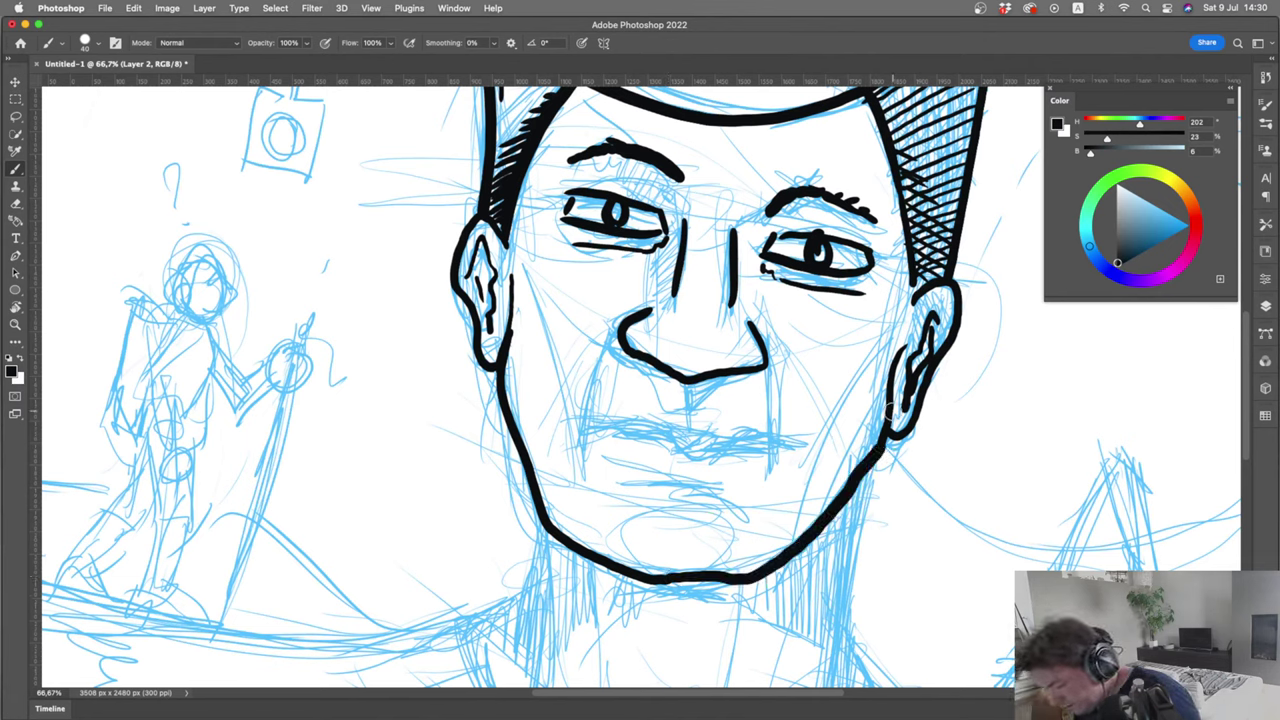
Ink the two smile lines running down from the nostrils, and draw the line between the lips as a thick stroke
{"action": "mouse_move", "coordinate": [752, 324]}
{"action": "left_mouse_down"}
{"action": "mouse_move", "coordinate": [786, 428]}
{"action": "mouse_move", "coordinate": [783, 464]}
{"action": "left_mouse_up"}
{"action": "left_click_drag", "start_coordinate": [612, 340], "coordinate": [588, 420]}
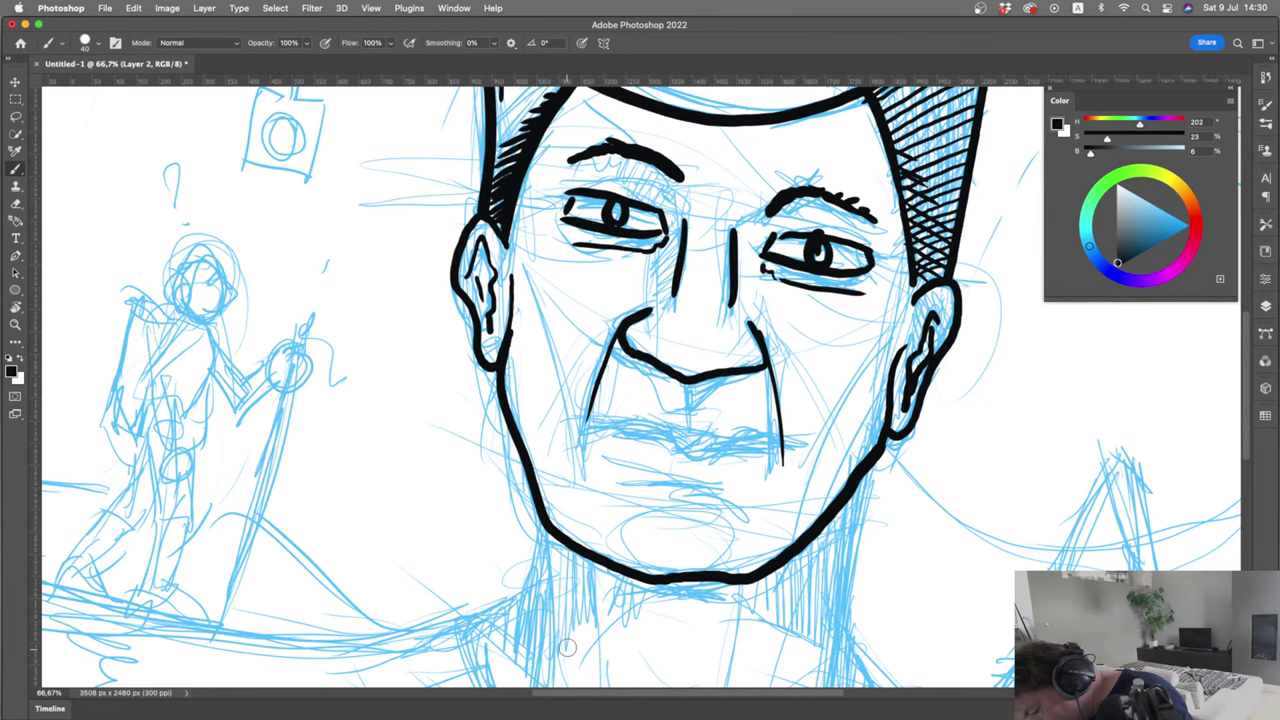
{"action": "key", "text": "r"}
{"action": "mouse_move", "coordinate": [394, 439]}
{"action": "left_mouse_down"}
{"action": "mouse_move", "coordinate": [314, 363]}
{"action": "mouse_move", "coordinate": [243, 237]}
{"action": "mouse_move", "coordinate": [250, 192]}
{"action": "left_mouse_up"}
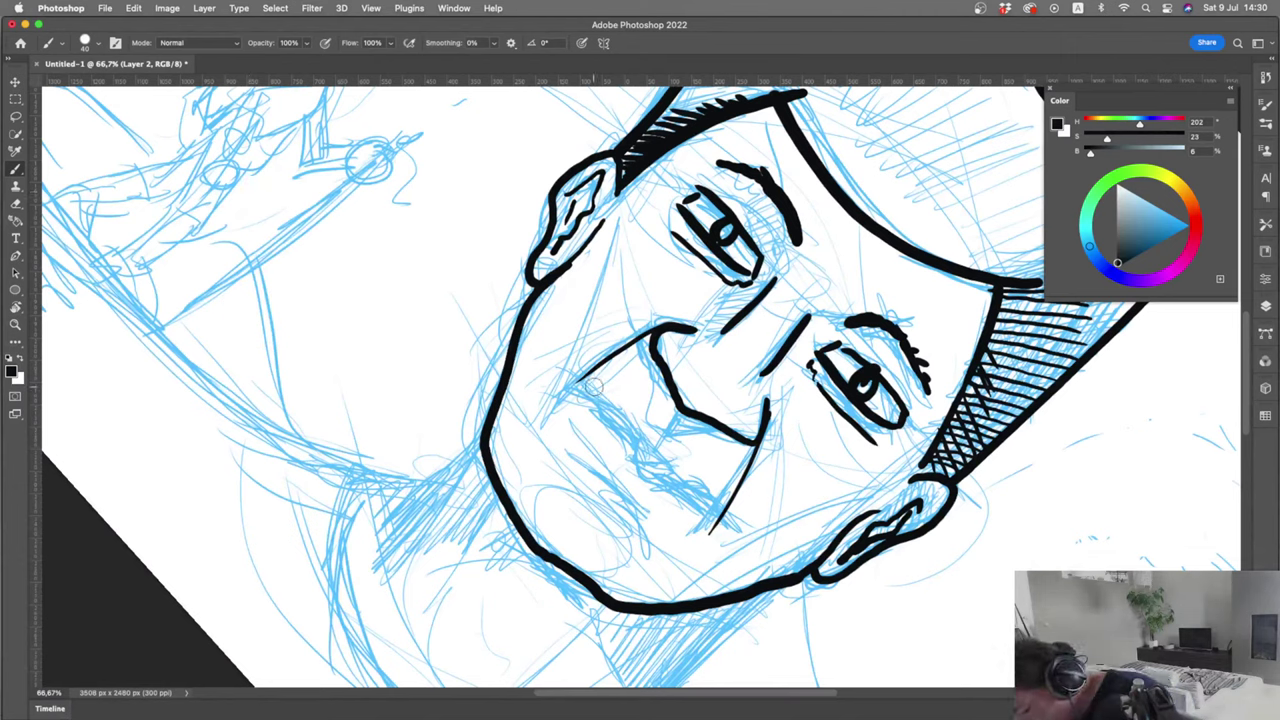
{"action": "left_click_drag", "start_coordinate": [588, 384], "coordinate": [718, 518]}
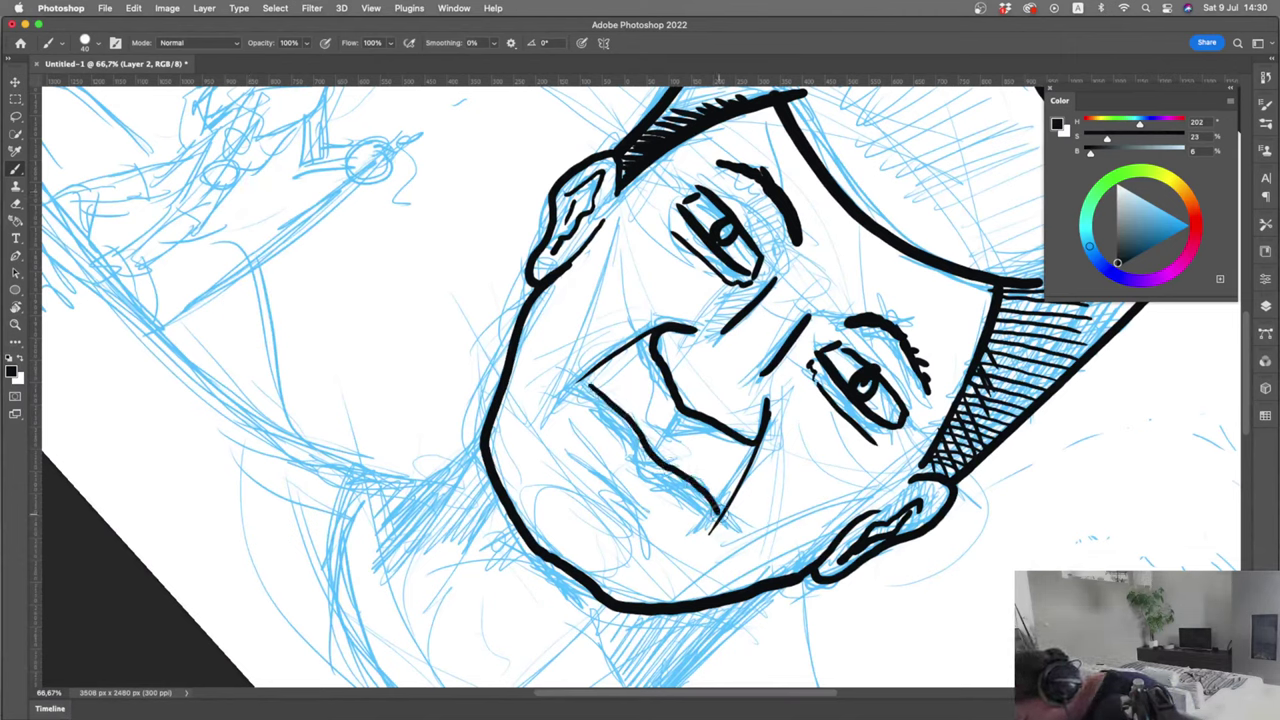
{"action": "left_click_drag", "start_coordinate": [591, 387], "coordinate": [717, 514]}
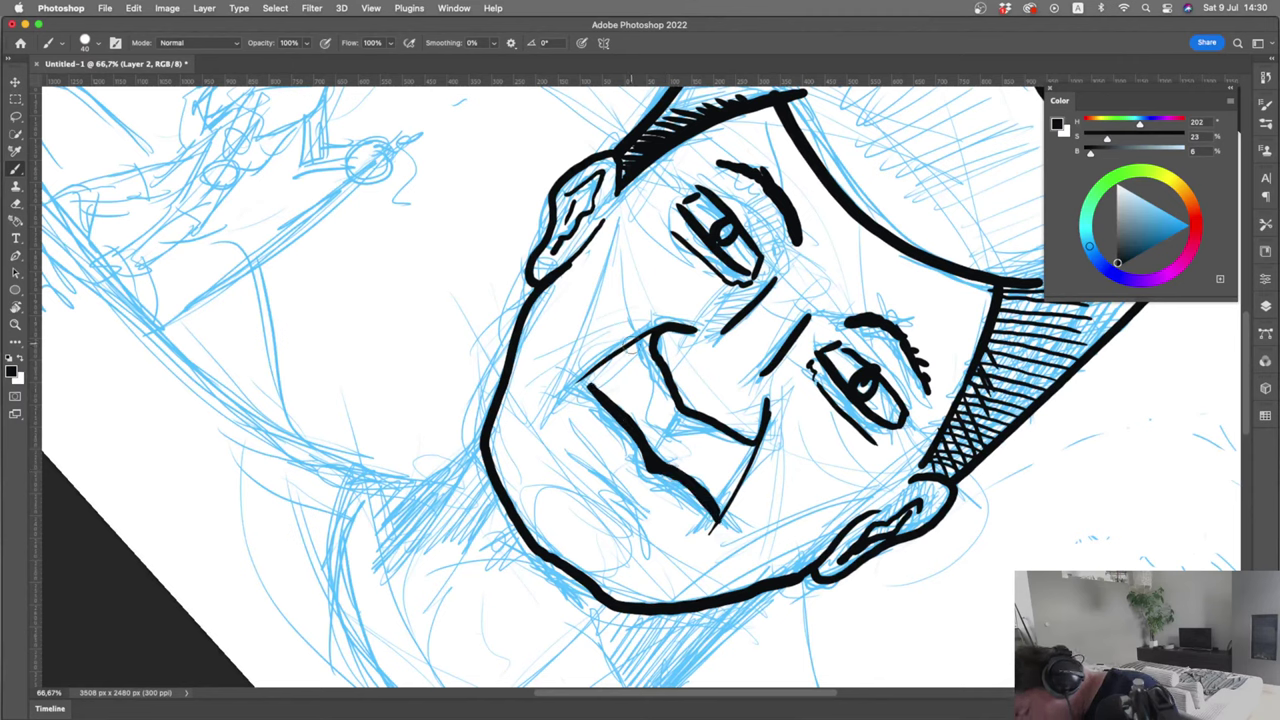
Thicken the nose's left underside, draw a short line below the nose tip, and add two lines beneath the mouth
{"action": "mouse_move", "coordinate": [648, 338]}
{"action": "left_mouse_down"}
{"action": "mouse_move", "coordinate": [664, 402]}
{"action": "mouse_move", "coordinate": [648, 352]}
{"action": "left_mouse_up"}
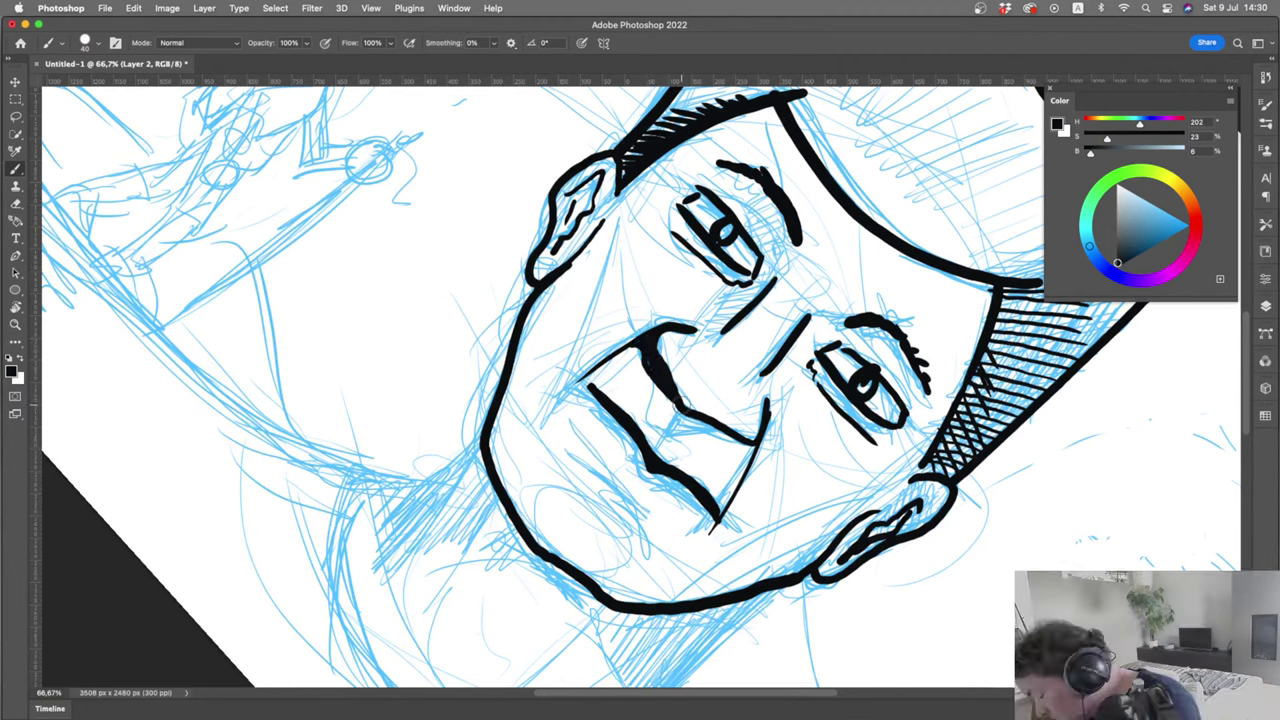
{"action": "left_click_drag", "start_coordinate": [679, 418], "coordinate": [665, 438]}
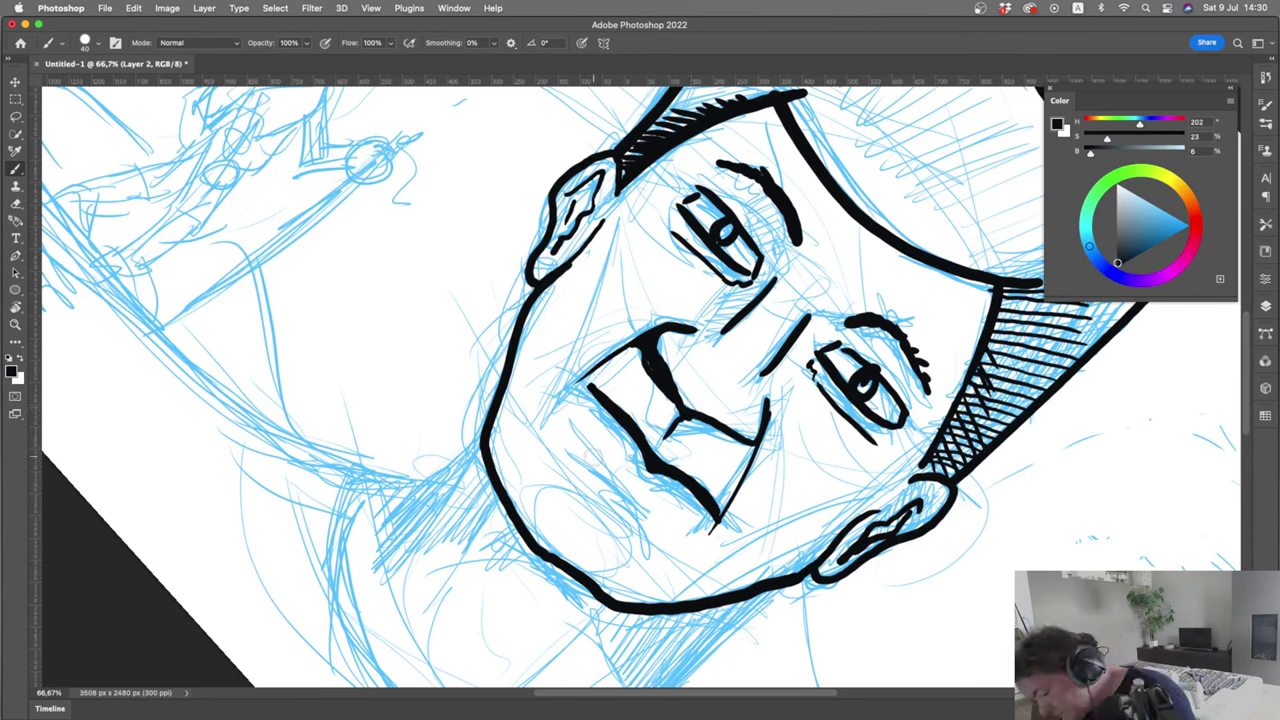
{"action": "left_click_drag", "start_coordinate": [588, 450], "coordinate": [652, 522]}
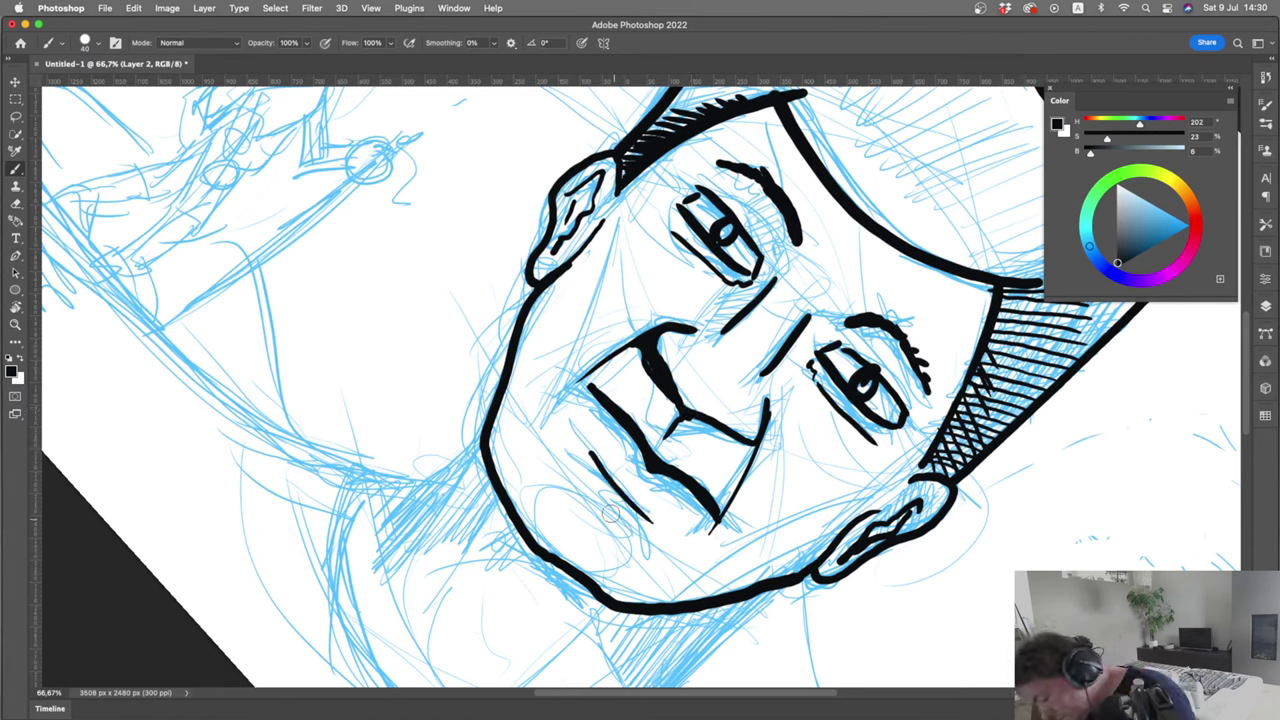
{"action": "left_click_drag", "start_coordinate": [577, 480], "coordinate": [636, 550]}
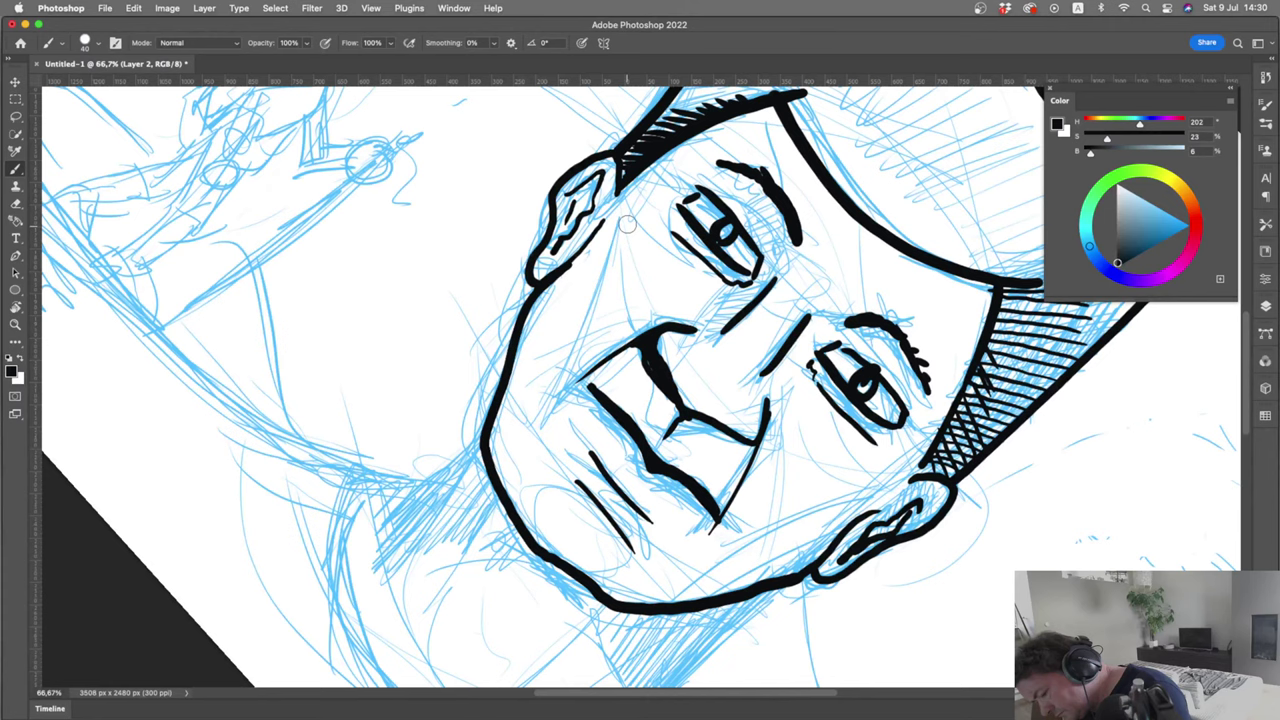
Ink thin cheek contours on both sides of the face and thin accent lines inside both sides of the jaw
{"action": "left_click_drag", "start_coordinate": [616, 222], "coordinate": [538, 384]}
{"action": "left_click_drag", "start_coordinate": [845, 512], "coordinate": [698, 560]}
{"action": "mouse_move", "coordinate": [801, 556]}
{"action": "left_mouse_down"}
{"action": "mouse_move", "coordinate": [768, 576]}
{"action": "mouse_move", "coordinate": [634, 592]}
{"action": "left_mouse_up"}
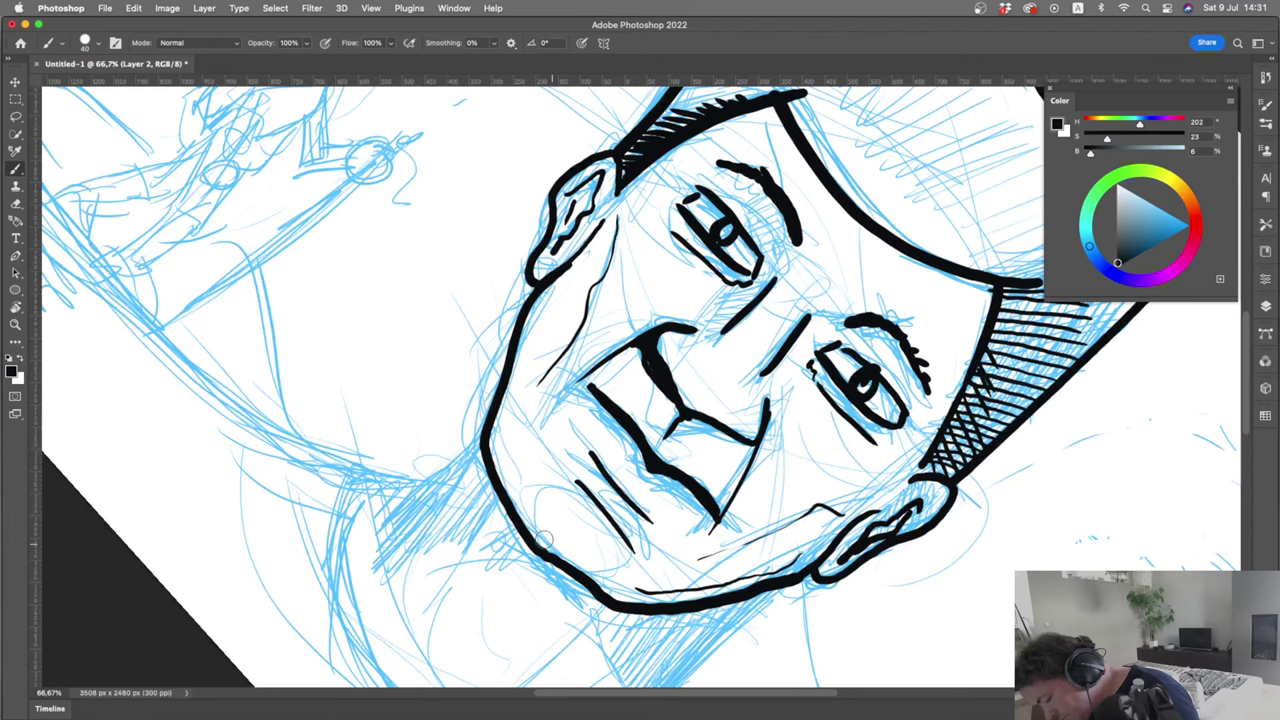
{"action": "left_click_drag", "start_coordinate": [536, 322], "coordinate": [502, 402]}
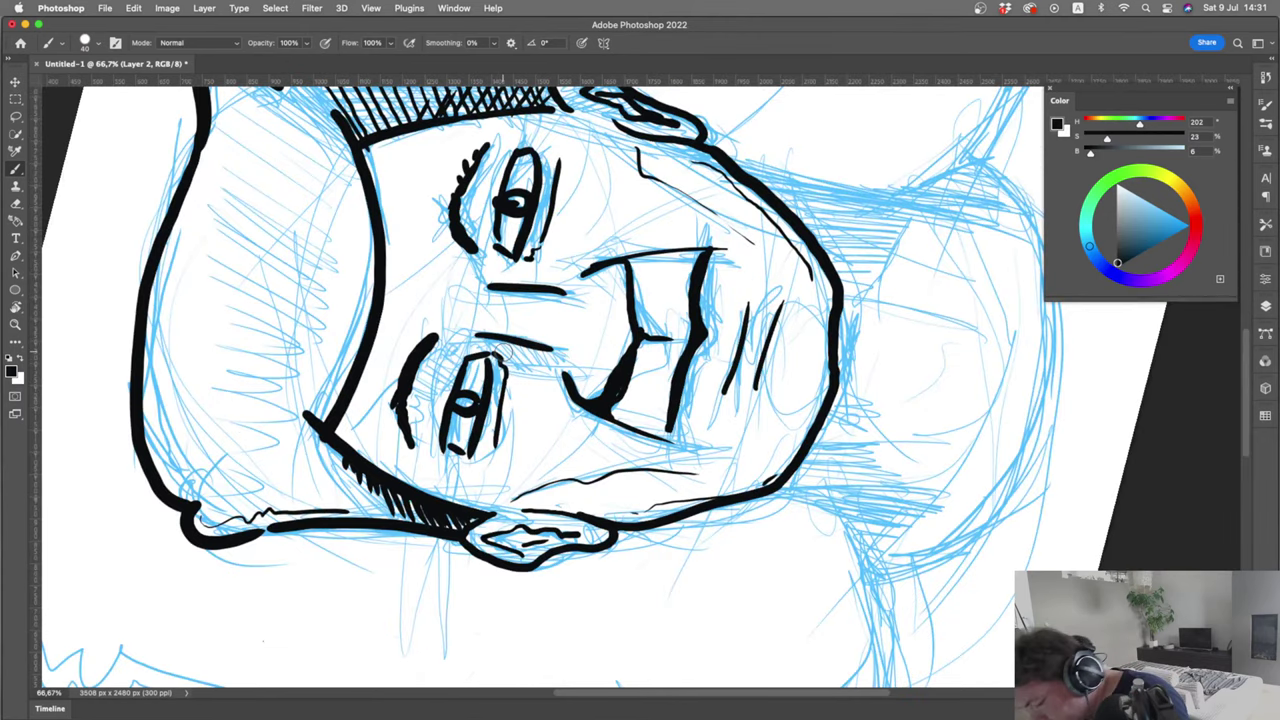
{"action": "mouse_move", "coordinate": [498, 352]}
{"action": "left_mouse_down"}
{"action": "mouse_move", "coordinate": [488, 340]}
{"action": "mouse_move", "coordinate": [540, 346]}
{"action": "mouse_move", "coordinate": [556, 374]}
{"action": "left_mouse_up"}
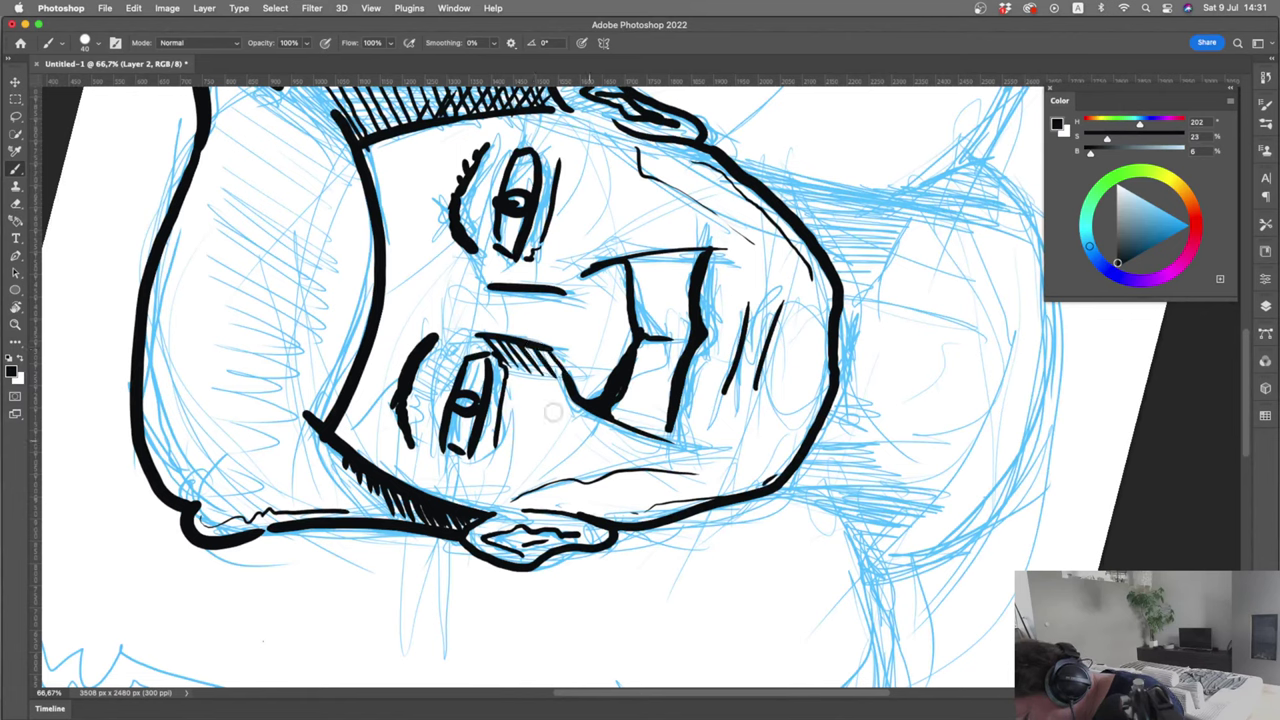
{"action": "mouse_move", "coordinate": [430, 368]}
{"action": "left_mouse_down"}
{"action": "mouse_move", "coordinate": [462, 366]}
{"action": "mouse_move", "coordinate": [425, 402]}
{"action": "left_mouse_up"}
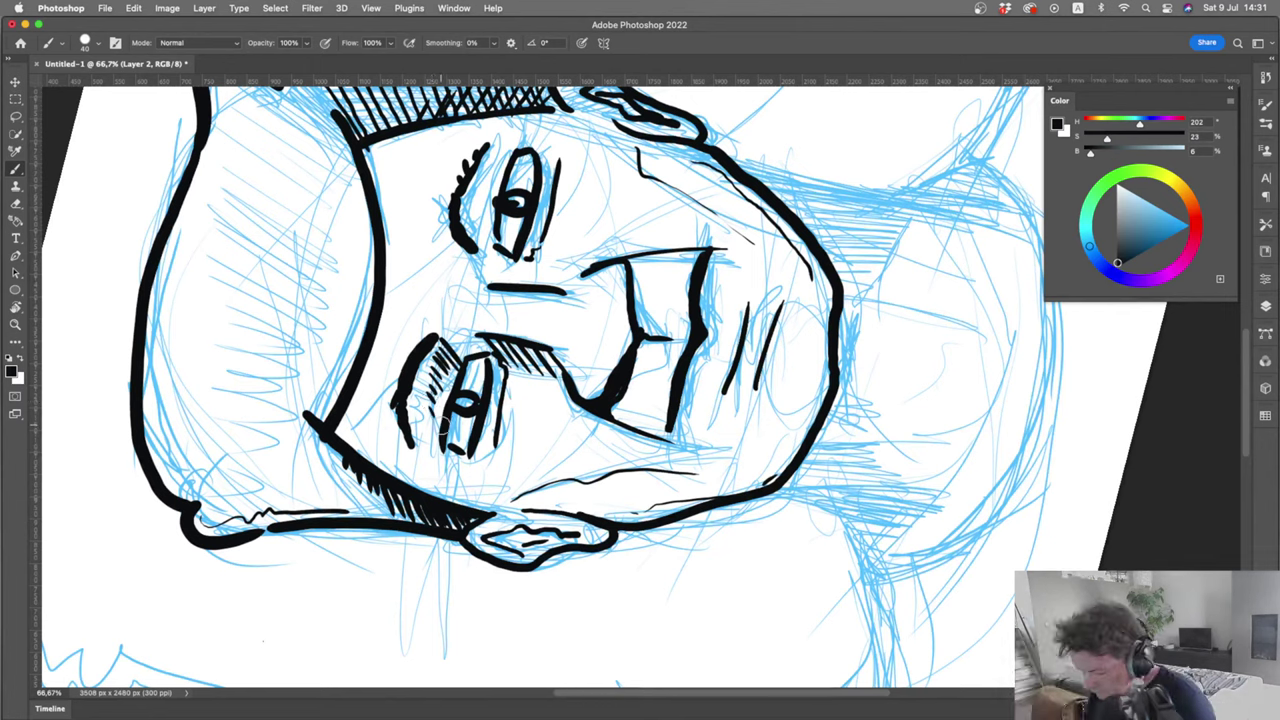
{"action": "key", "text": "super+z"}
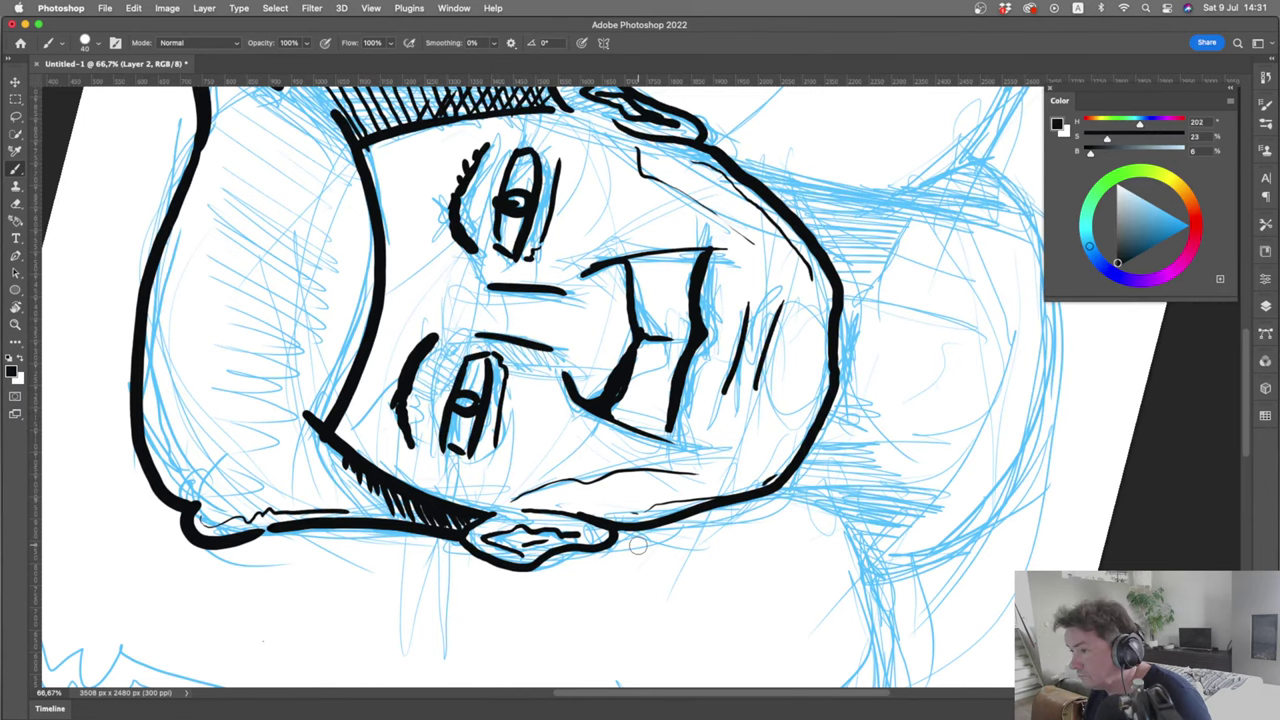
Ink both side contours of the neck down from the jaw, adding a second line on the left side
{"action": "key", "text": "r"}
{"action": "mouse_move", "coordinate": [637, 545]}
{"action": "left_mouse_down"}
{"action": "mouse_move", "coordinate": [323, 403]}
{"action": "mouse_move", "coordinate": [305, 352]}
{"action": "left_mouse_up"}
{"action": "key", "text": "b"}
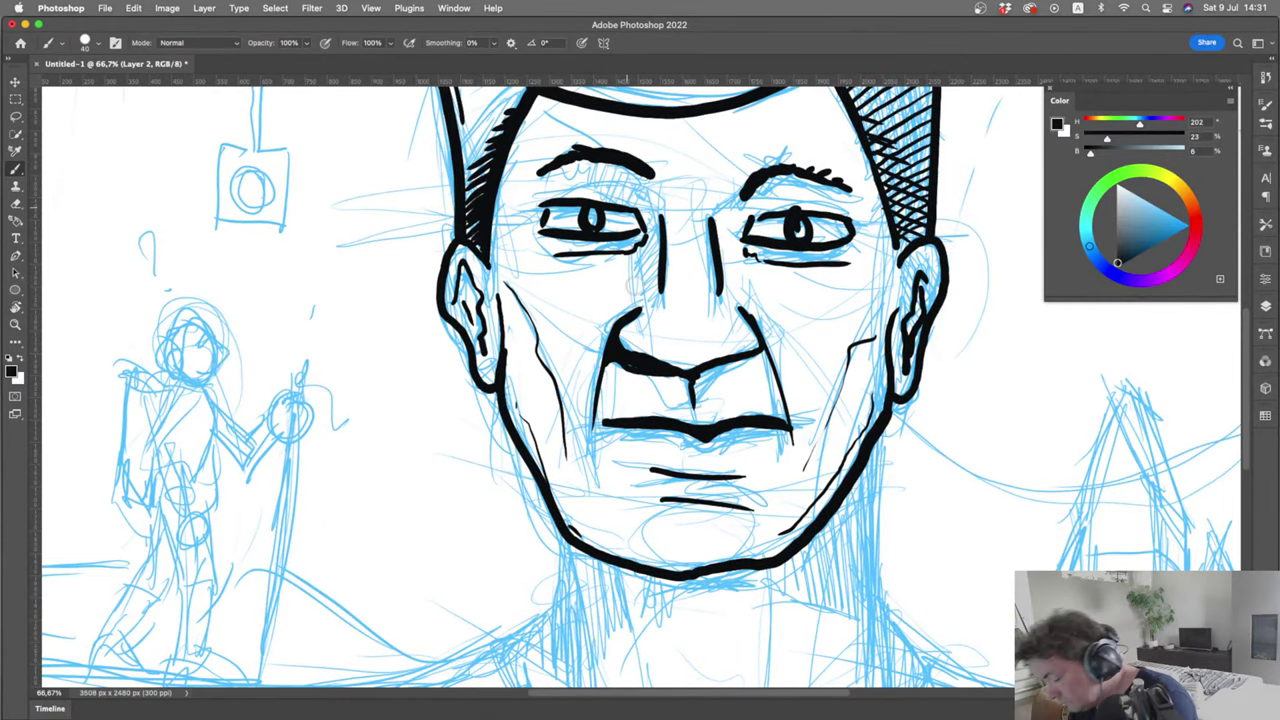
{"action": "key", "text": "r"}
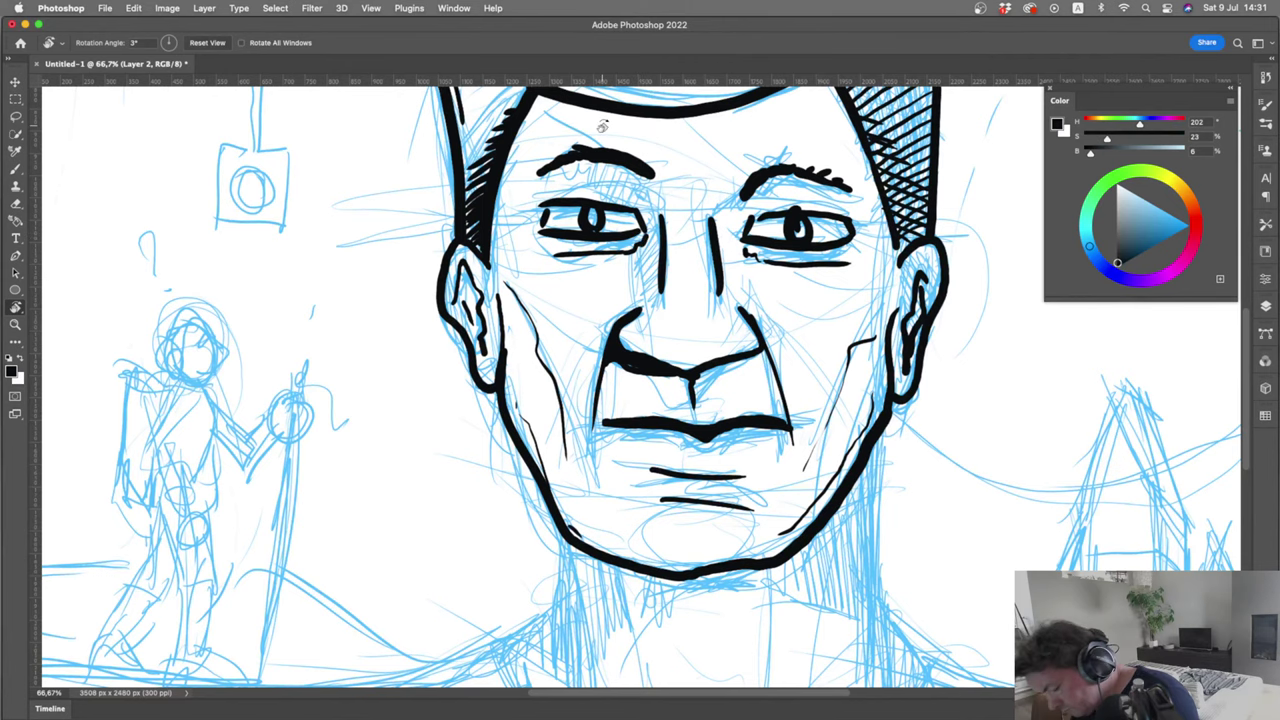
{"action": "mouse_move", "coordinate": [603, 126]}
{"action": "left_mouse_down"}
{"action": "mouse_move", "coordinate": [660, 150]}
{"action": "mouse_move", "coordinate": [612, 128]}
{"action": "left_mouse_up"}
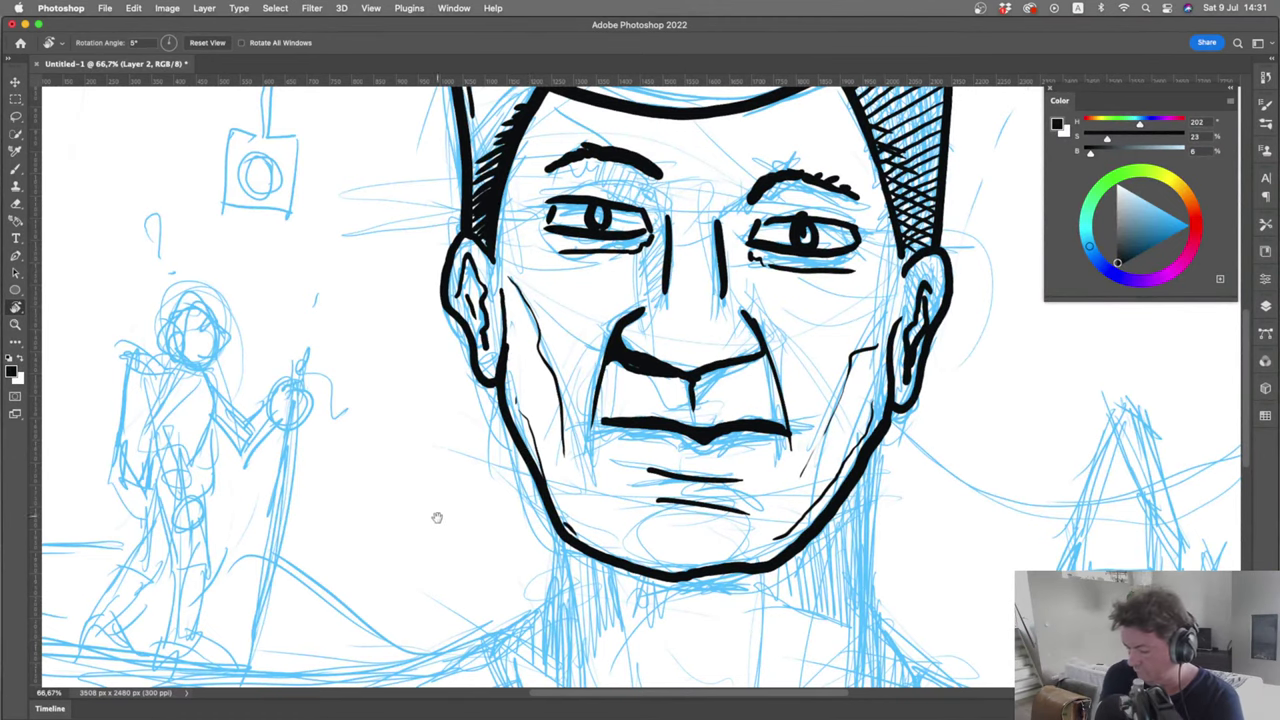
{"action": "left_click_drag", "start_coordinate": [434, 517], "coordinate": [470, 320]}
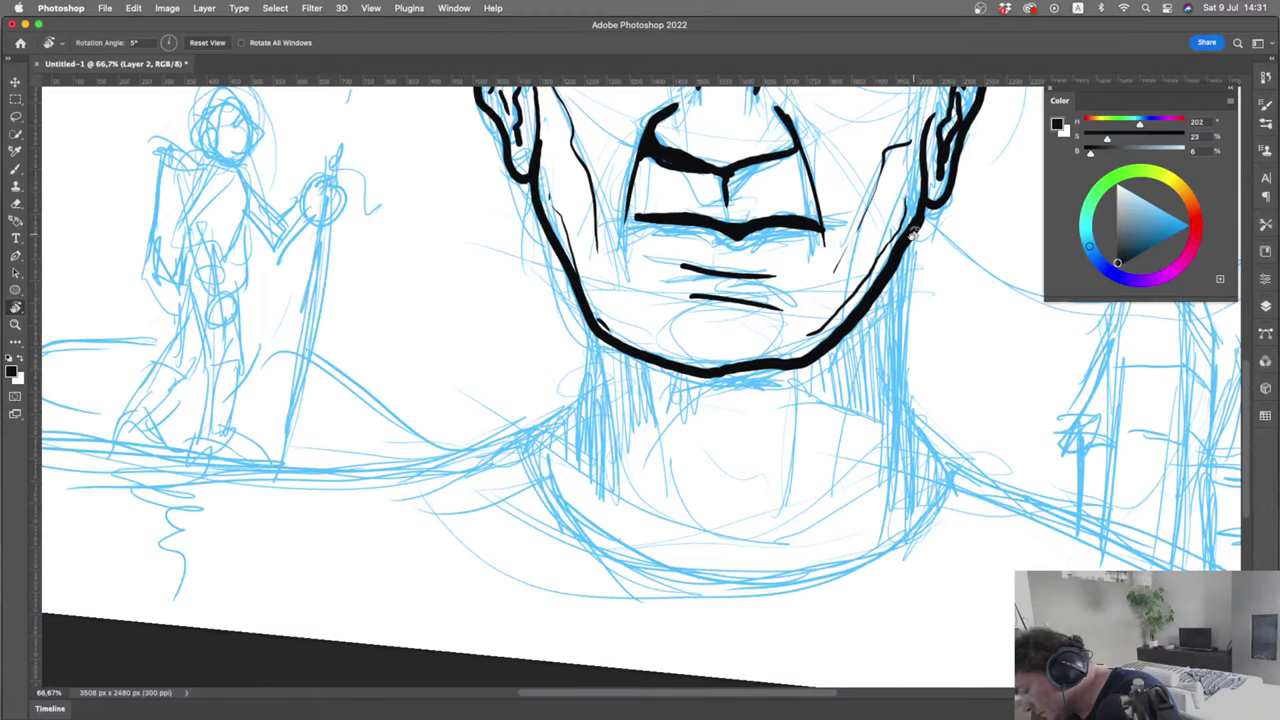
{"action": "mouse_move", "coordinate": [914, 234]}
{"action": "left_mouse_down"}
{"action": "mouse_move", "coordinate": [912, 254]}
{"action": "mouse_move", "coordinate": [908, 210]}
{"action": "left_mouse_up"}
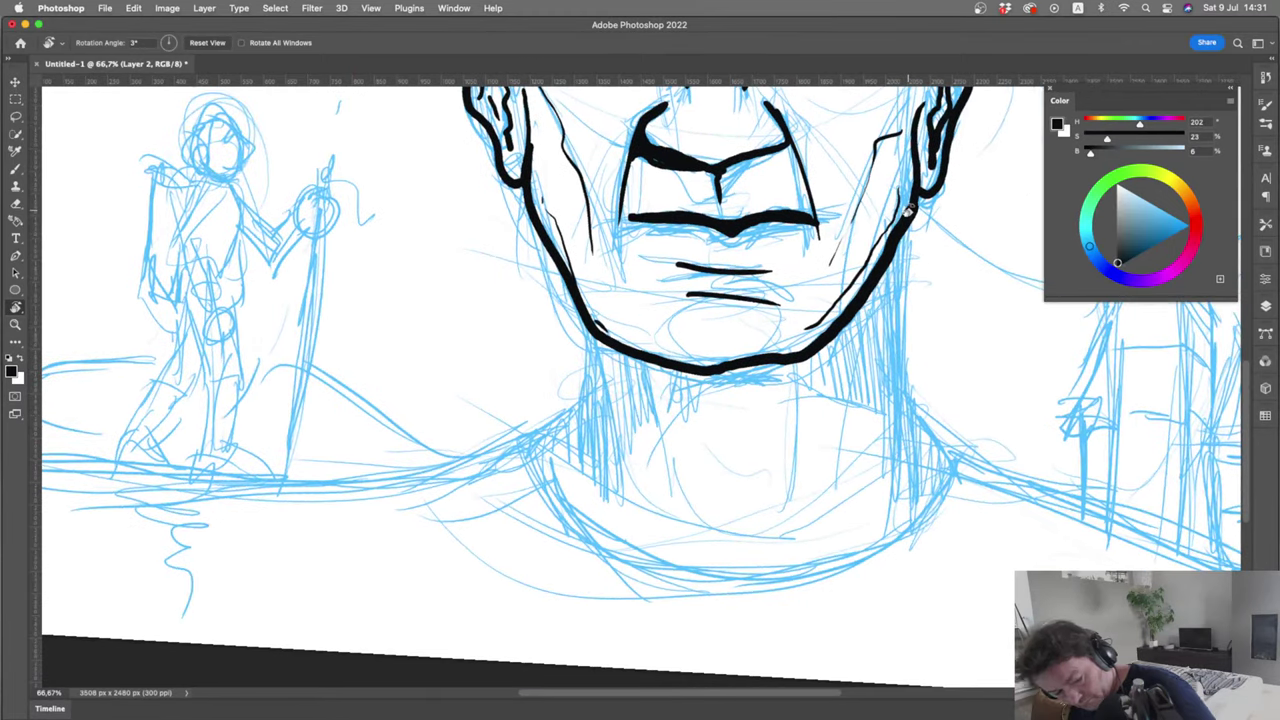
{"action": "key", "text": "b"}
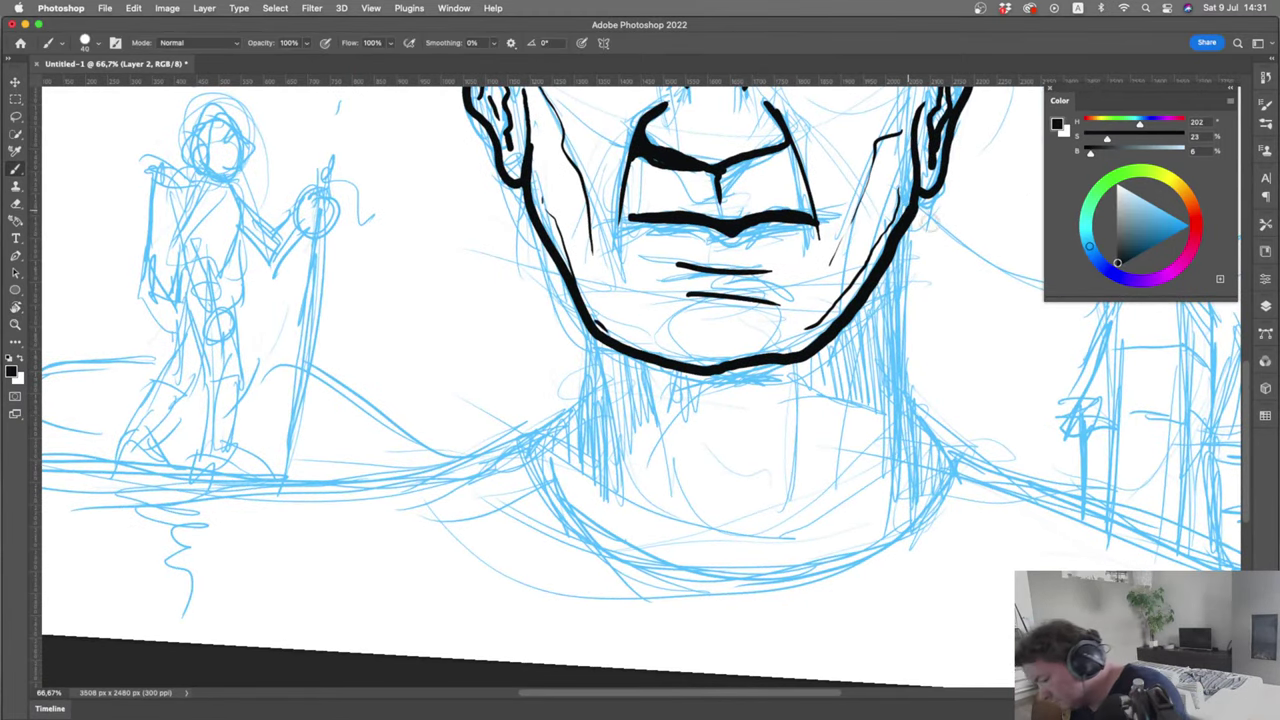
{"action": "left_click_drag", "start_coordinate": [908, 212], "coordinate": [904, 479]}
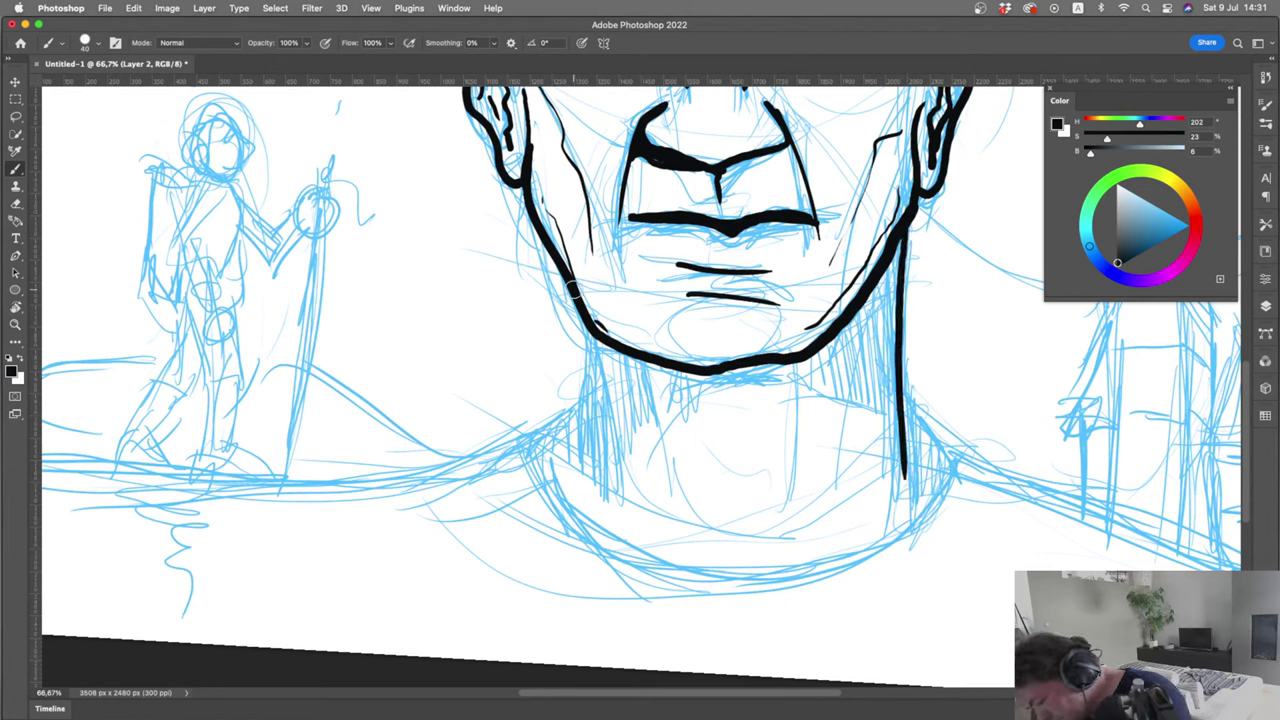
{"action": "left_click_drag", "start_coordinate": [591, 335], "coordinate": [598, 485]}
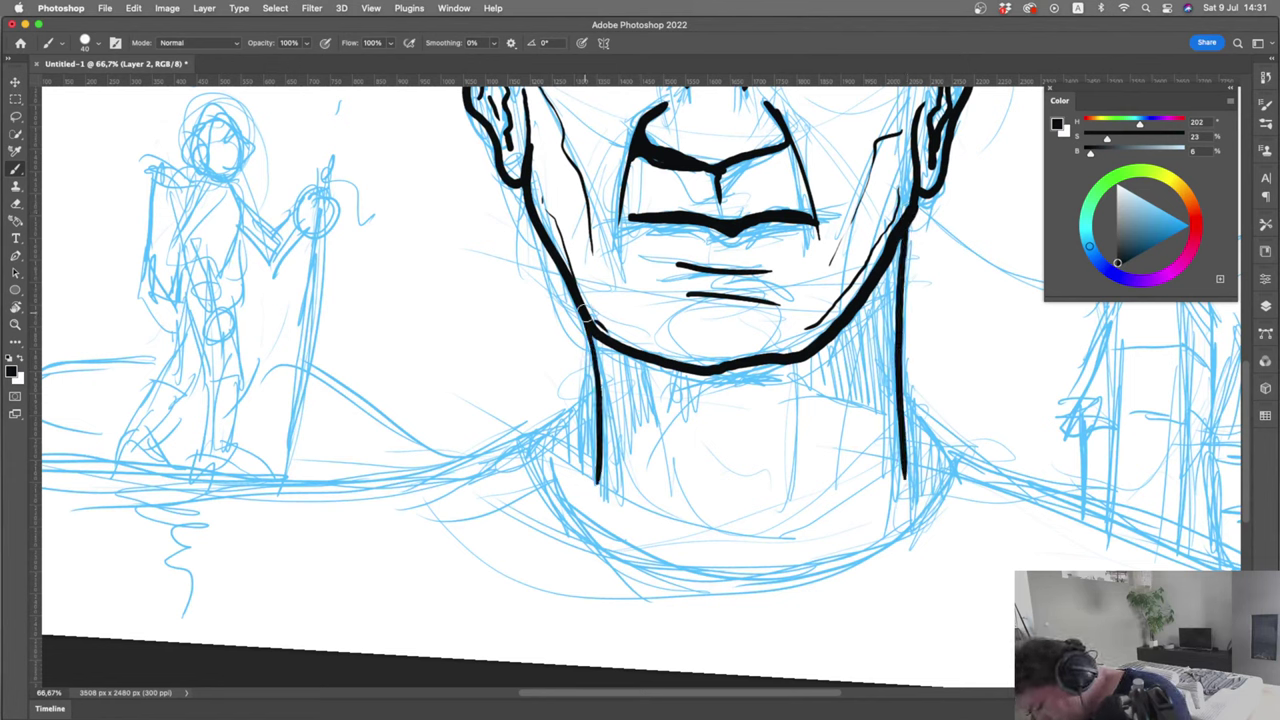
{"action": "left_click_drag", "start_coordinate": [590, 320], "coordinate": [574, 455]}
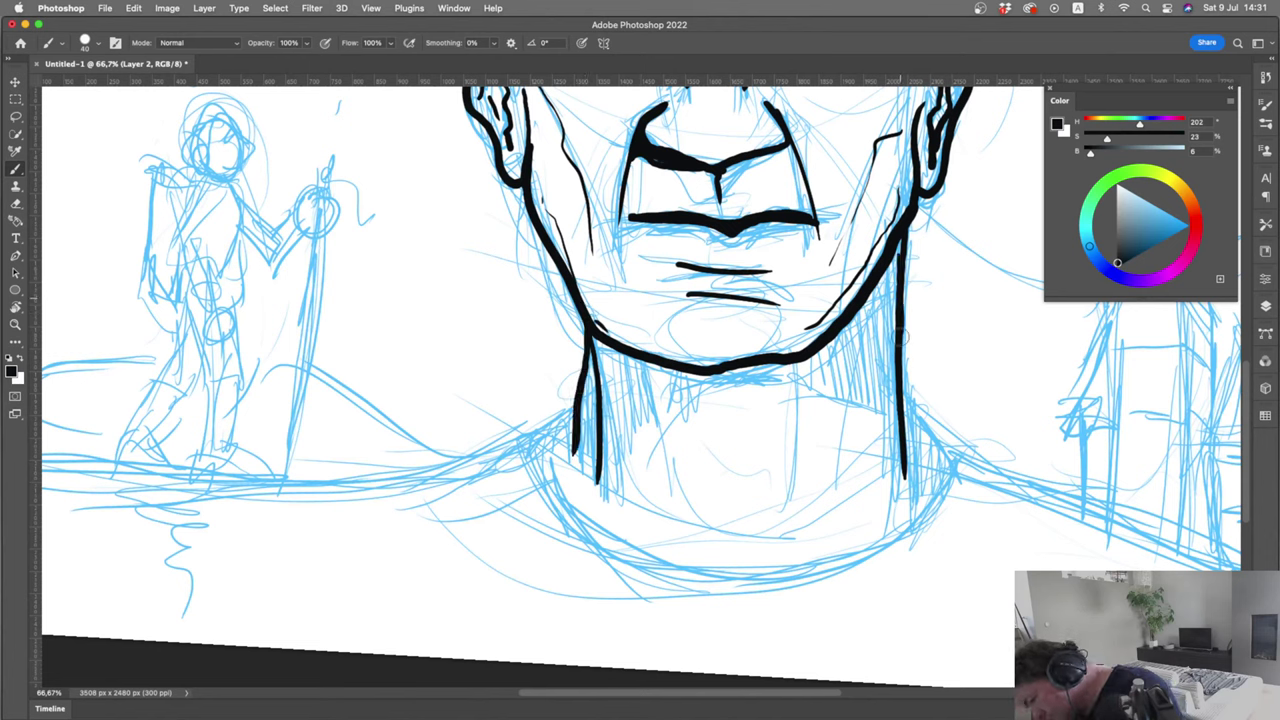
Ink flaring lines at the base of both neck sides and two long tendon lines down the throat
{"action": "left_click_drag", "start_coordinate": [898, 330], "coordinate": [924, 478]}
{"action": "left_click_drag", "start_coordinate": [901, 365], "coordinate": [958, 473]}
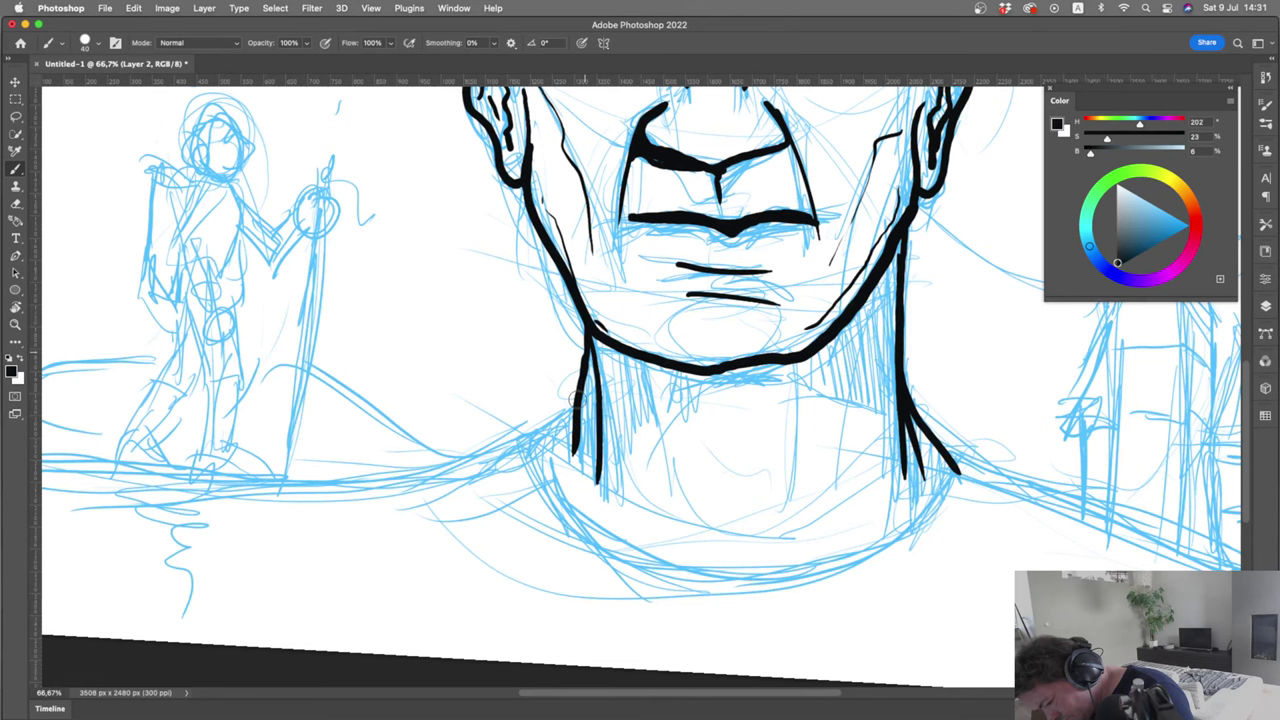
{"action": "left_click_drag", "start_coordinate": [577, 400], "coordinate": [549, 451]}
{"action": "left_click_drag", "start_coordinate": [655, 382], "coordinate": [699, 545]}
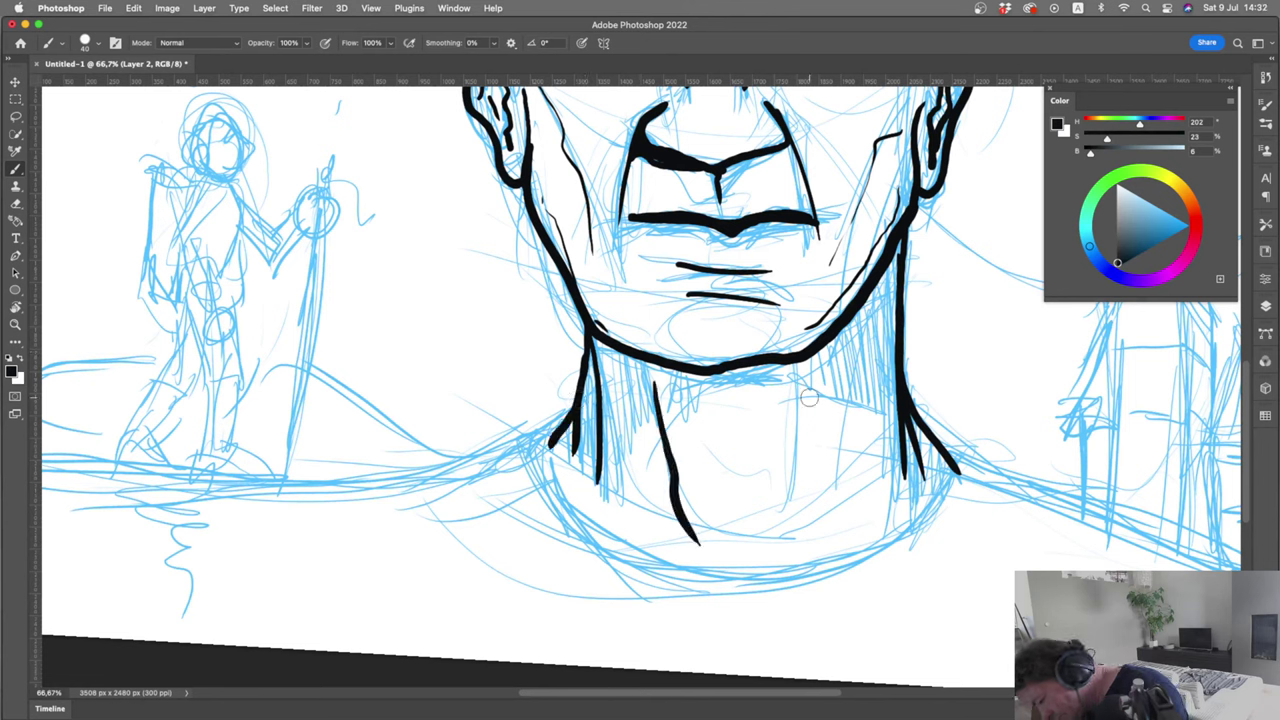
{"action": "left_click_drag", "start_coordinate": [803, 385], "coordinate": [797, 518]}
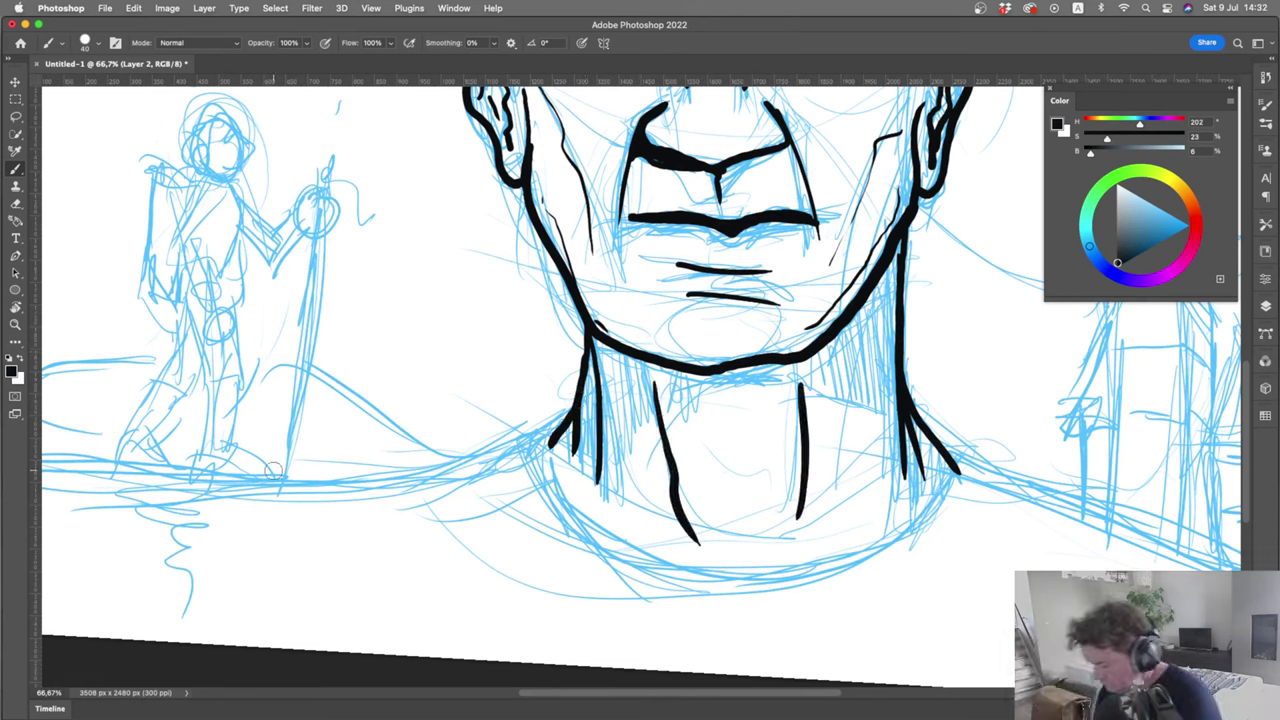
Ink the shirt collar as a thick curve below the neck with folded ends and a thin parallel outer line
{"action": "mouse_move", "coordinate": [942, 450]}
{"action": "left_mouse_down"}
{"action": "mouse_move", "coordinate": [536, 495]}
{"action": "mouse_move", "coordinate": [530, 450]}
{"action": "left_mouse_up"}
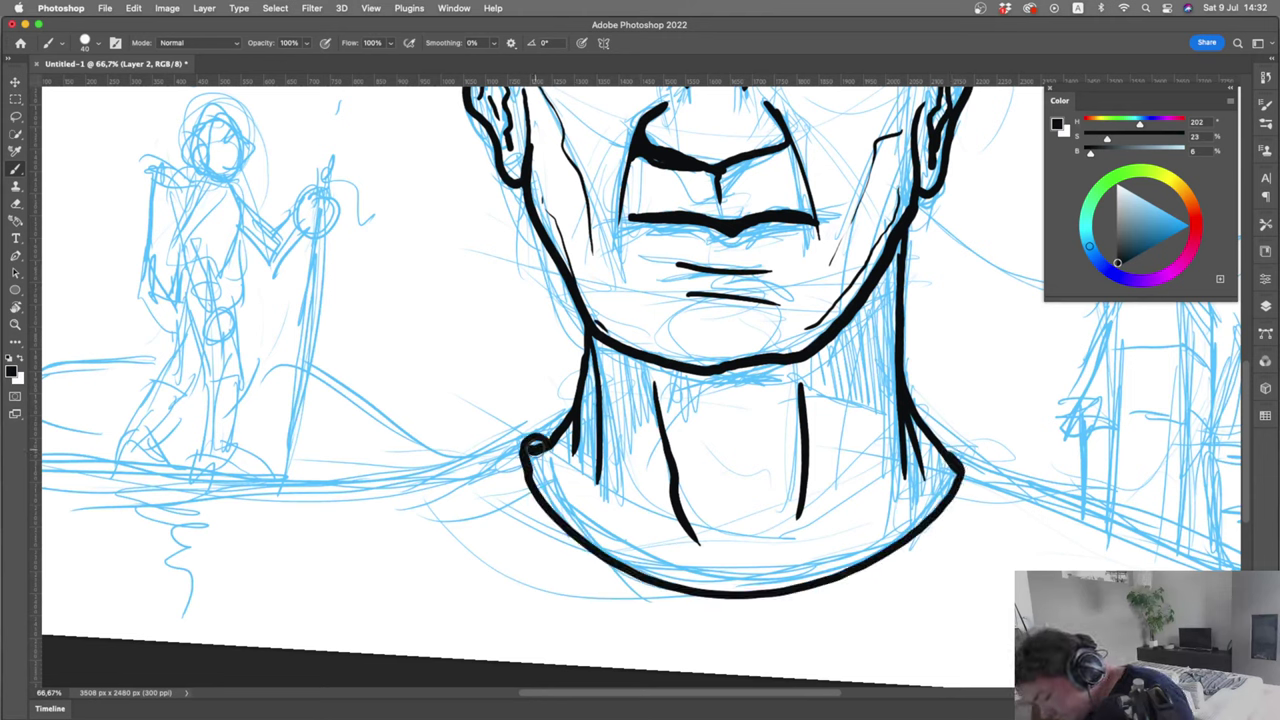
{"action": "mouse_move", "coordinate": [948, 452]}
{"action": "left_mouse_down"}
{"action": "mouse_move", "coordinate": [984, 480]}
{"action": "mouse_move", "coordinate": [926, 547]}
{"action": "mouse_move", "coordinate": [863, 588]}
{"action": "mouse_move", "coordinate": [733, 616]}
{"action": "left_mouse_up"}
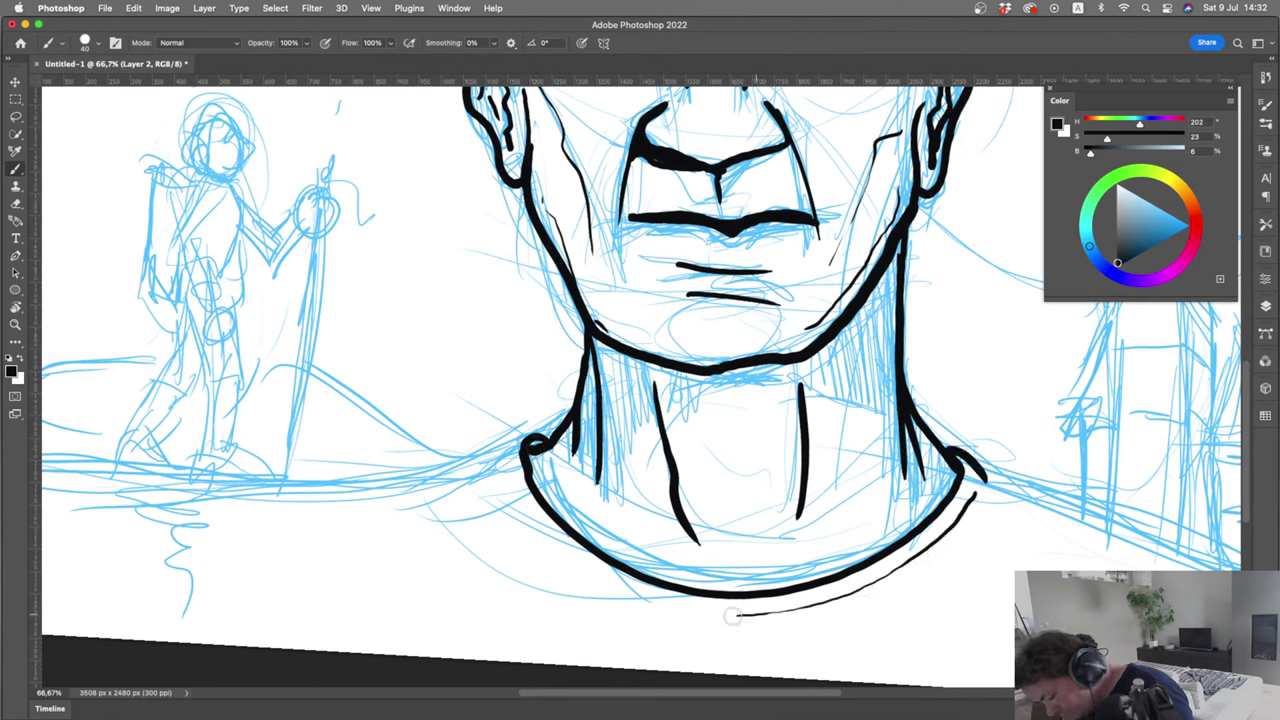
{"action": "left_click_drag", "start_coordinate": [733, 616], "coordinate": [654, 604]}
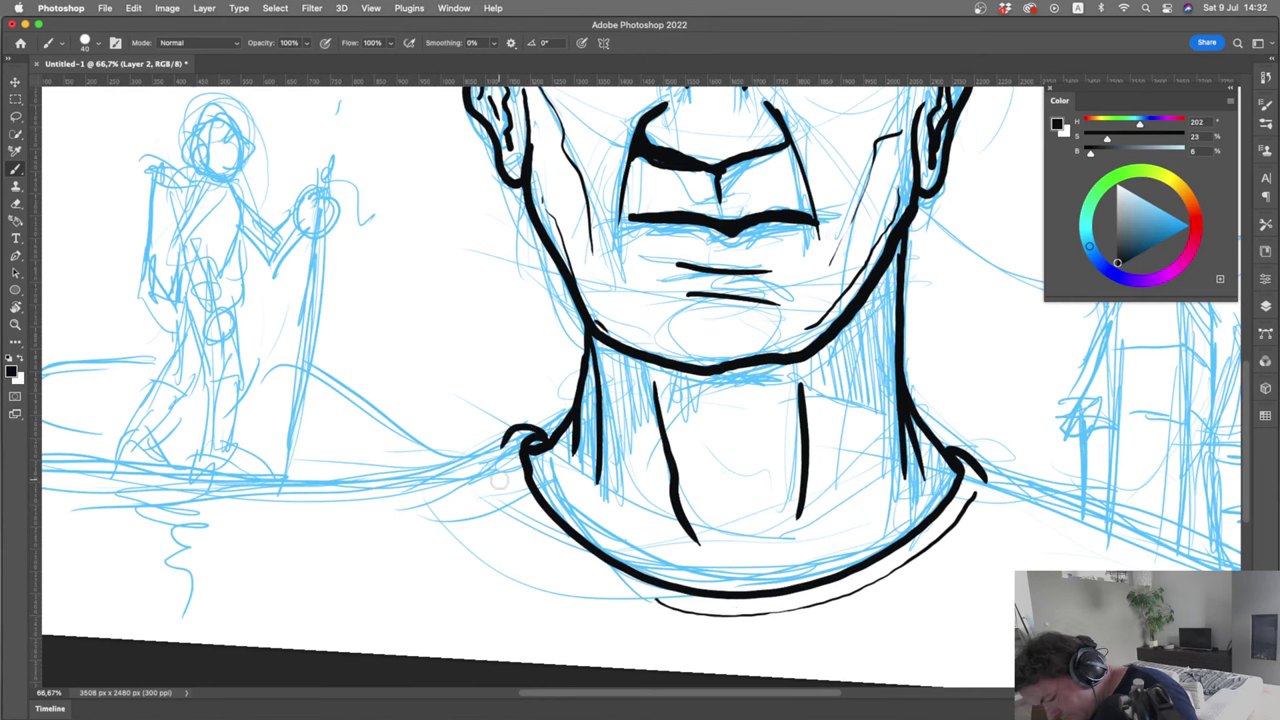
{"action": "mouse_move", "coordinate": [508, 462]}
{"action": "left_mouse_down"}
{"action": "mouse_move", "coordinate": [542, 530]}
{"action": "mouse_move", "coordinate": [648, 602]}
{"action": "left_mouse_up"}
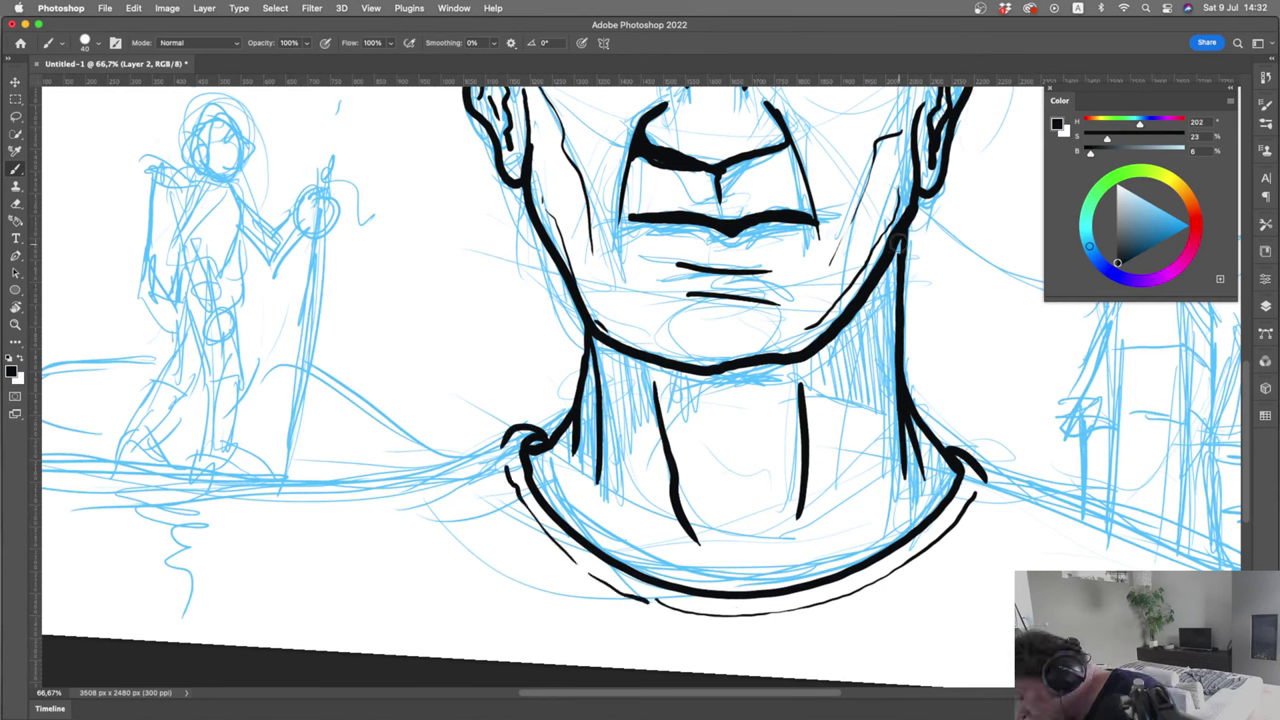
Hatch the right side of the neck with vertical strokes under the jaw and dense short strokes near the collar
{"action": "left_click_drag", "start_coordinate": [899, 240], "coordinate": [893, 386]}
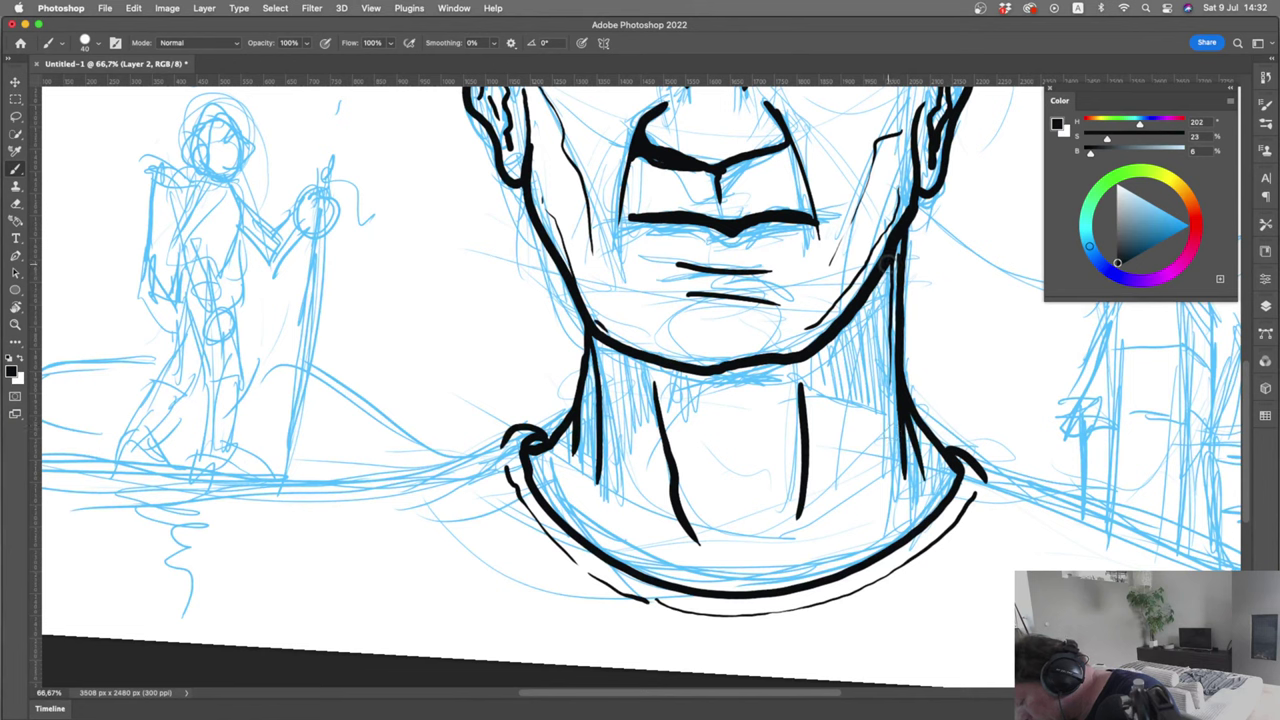
{"action": "mouse_move", "coordinate": [888, 258]}
{"action": "left_mouse_down"}
{"action": "mouse_move", "coordinate": [884, 356]}
{"action": "mouse_move", "coordinate": [872, 362]}
{"action": "left_mouse_up"}
{"action": "left_click_drag", "start_coordinate": [874, 282], "coordinate": [866, 376]}
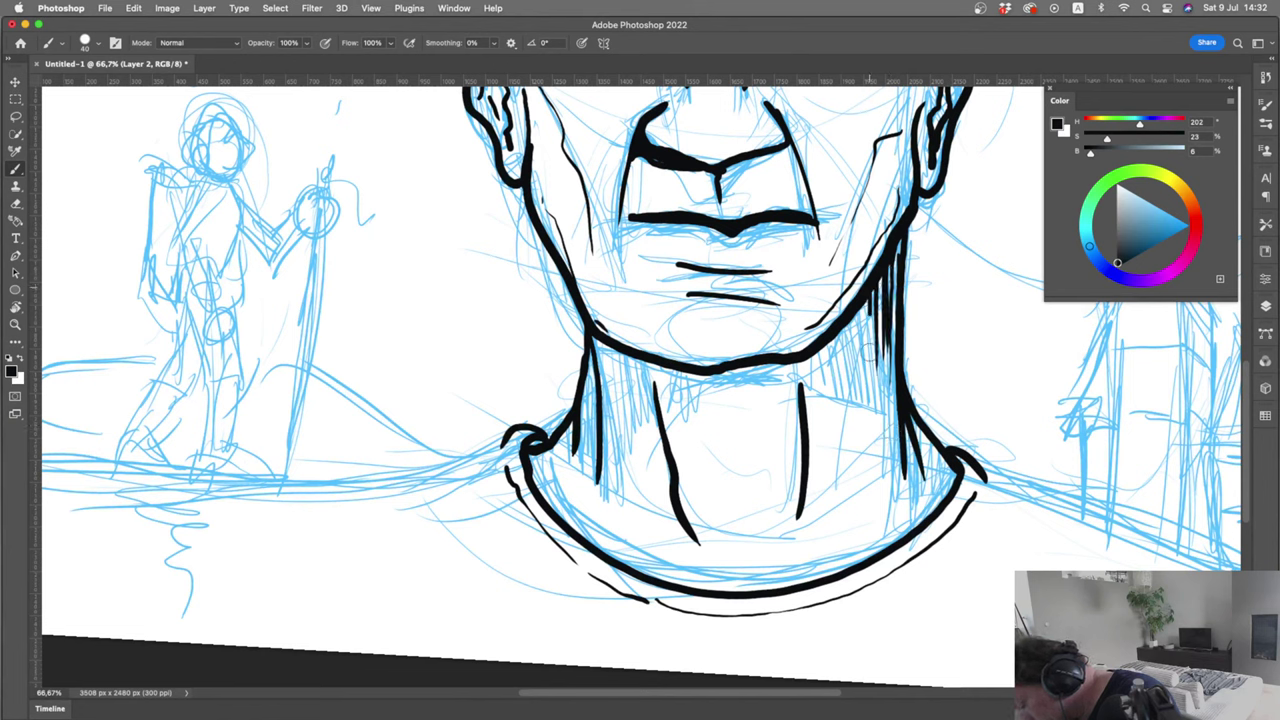
{"action": "left_click_drag", "start_coordinate": [876, 310], "coordinate": [862, 404]}
{"action": "left_click_drag", "start_coordinate": [868, 296], "coordinate": [852, 408]}
{"action": "mouse_move", "coordinate": [848, 330]}
{"action": "left_mouse_down"}
{"action": "mouse_move", "coordinate": [838, 408]}
{"action": "mouse_move", "coordinate": [822, 394]}
{"action": "left_mouse_up"}
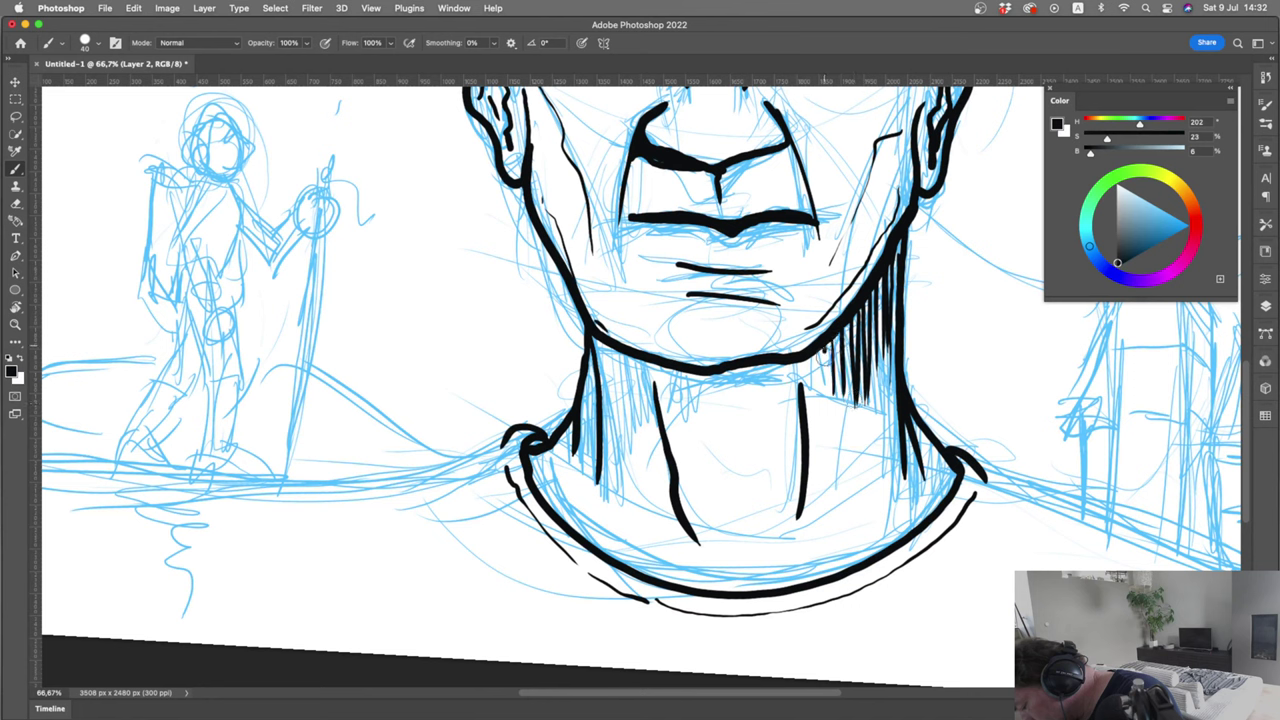
{"action": "left_click_drag", "start_coordinate": [830, 344], "coordinate": [816, 384]}
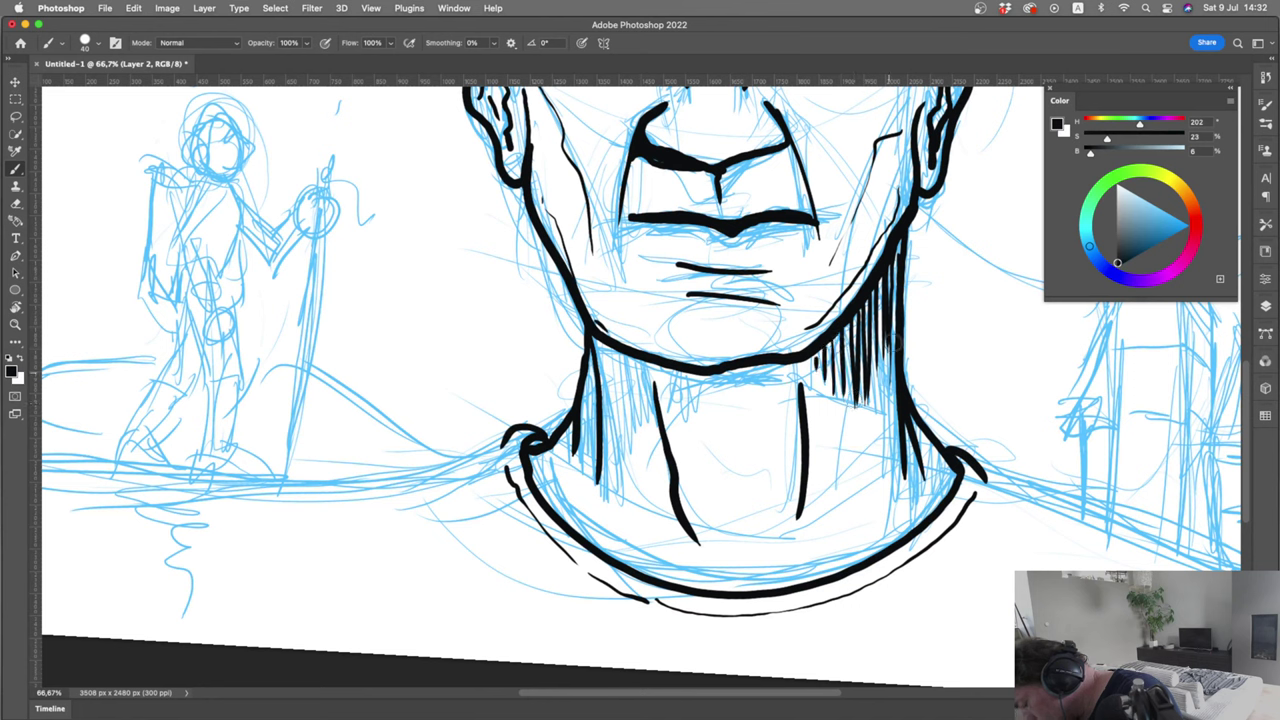
{"action": "left_click_drag", "start_coordinate": [926, 438], "coordinate": [946, 482]}
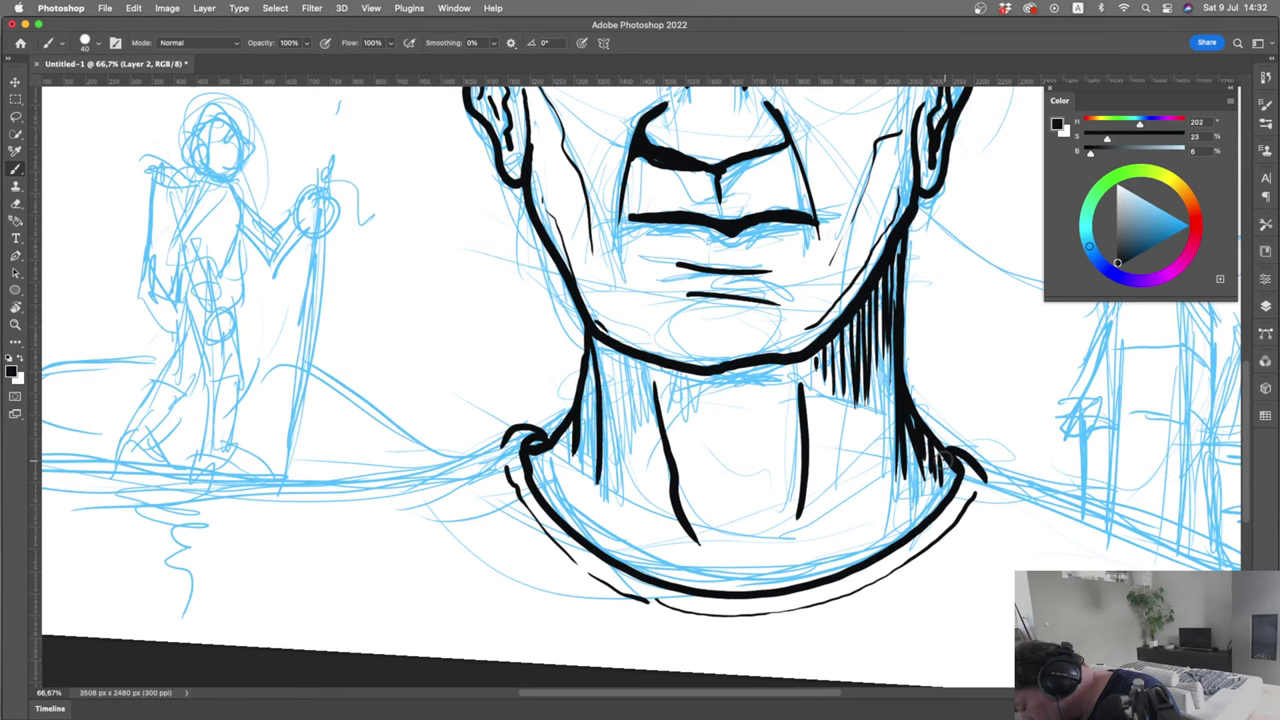
{"action": "left_click_drag", "start_coordinate": [924, 436], "coordinate": [948, 482]}
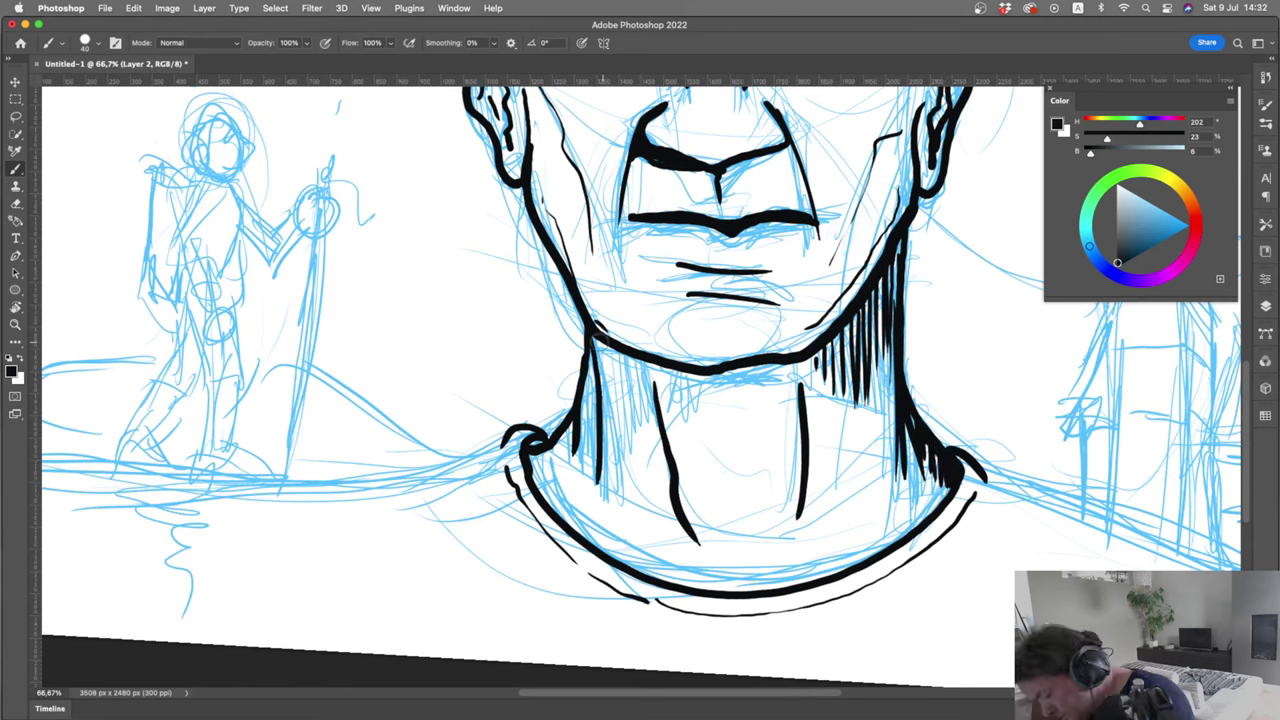
Hatch the left side of the neck below the jaw and fill the shadow in solid black, keeping a thin light gap
{"action": "left_click_drag", "start_coordinate": [600, 345], "coordinate": [616, 482]}
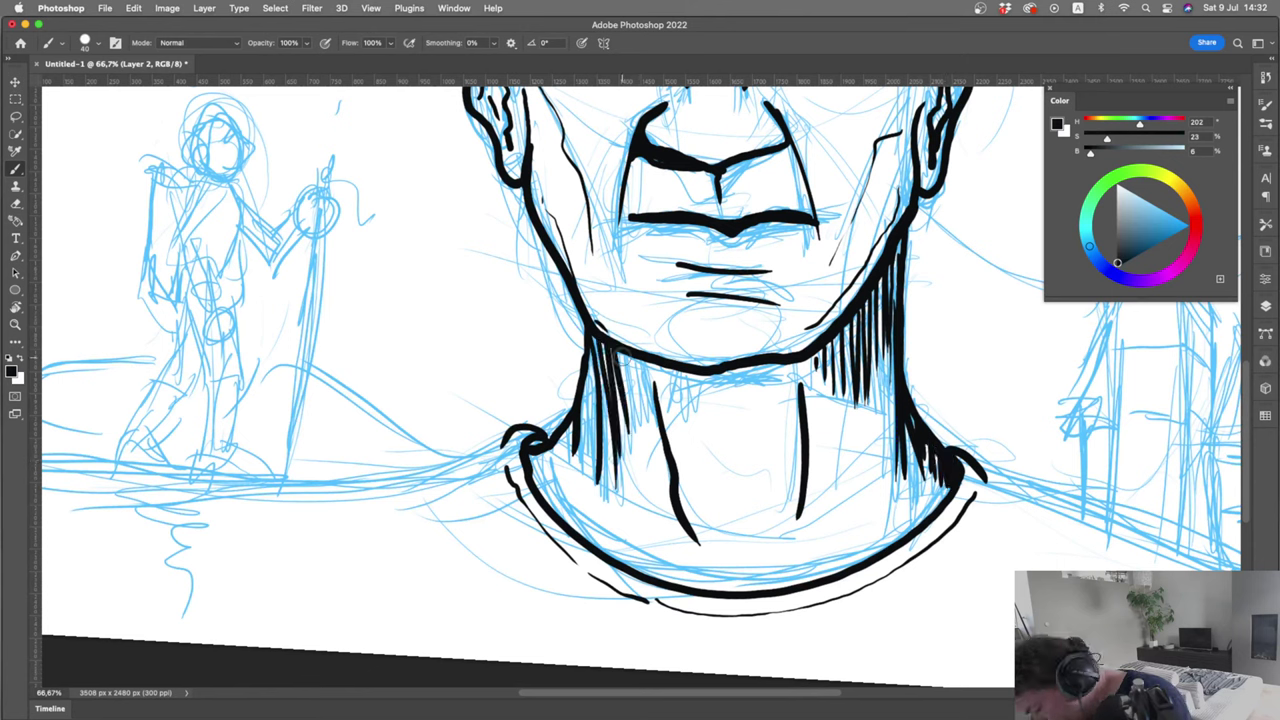
{"action": "left_click_drag", "start_coordinate": [618, 350], "coordinate": [652, 426]}
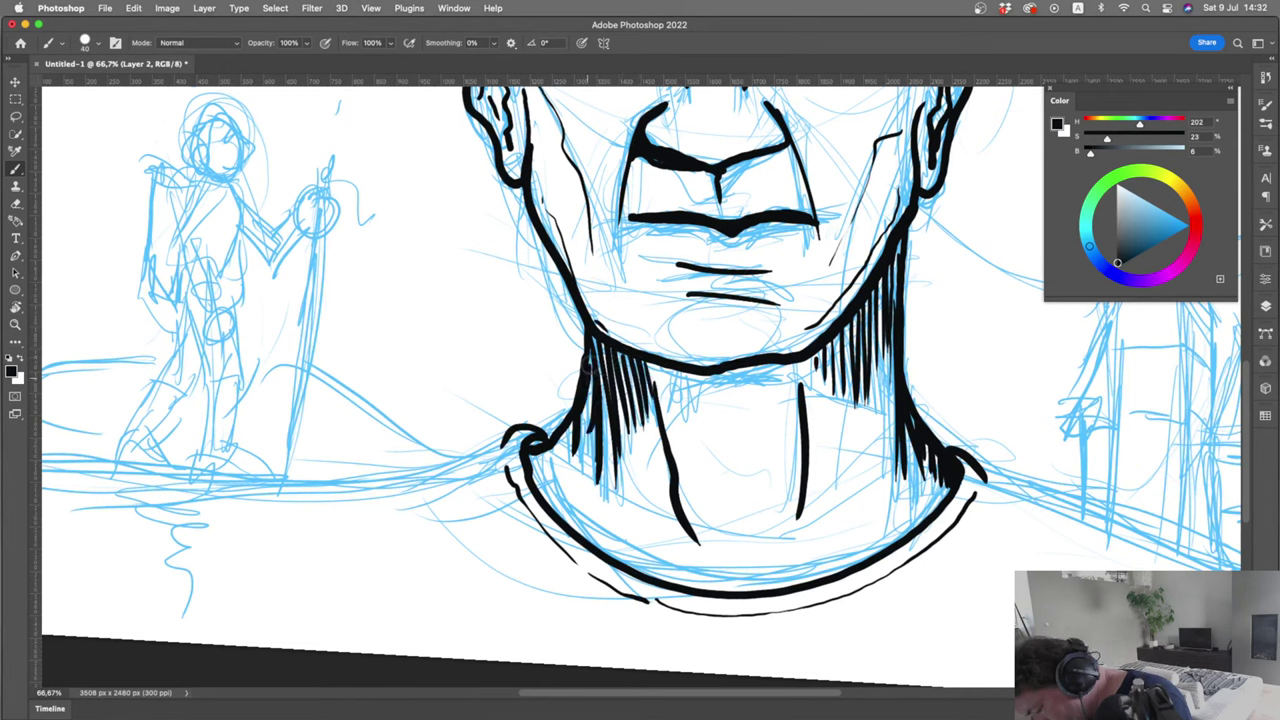
{"action": "mouse_move", "coordinate": [588, 368]}
{"action": "left_mouse_down"}
{"action": "mouse_move", "coordinate": [587, 454]}
{"action": "mouse_move", "coordinate": [568, 448]}
{"action": "left_mouse_up"}
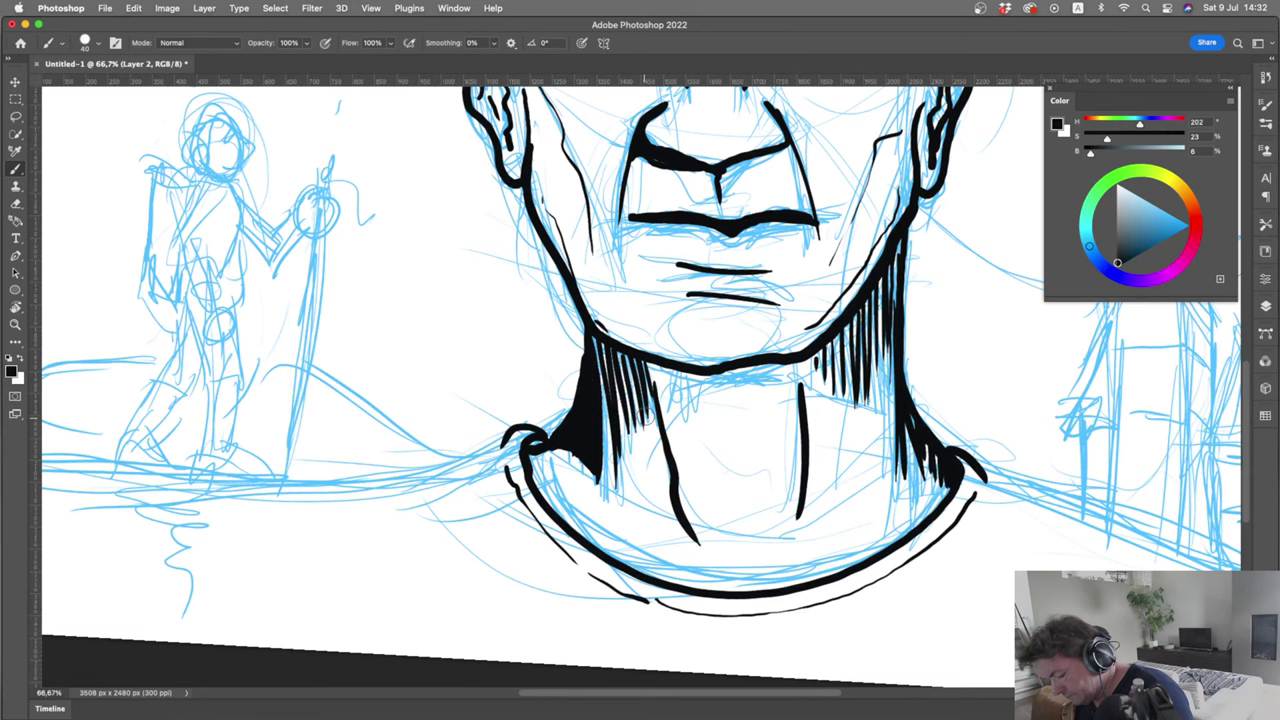
{"action": "mouse_move", "coordinate": [645, 420]}
{"action": "left_mouse_down"}
{"action": "mouse_move", "coordinate": [633, 405]}
{"action": "mouse_move", "coordinate": [648, 378]}
{"action": "mouse_move", "coordinate": [622, 352]}
{"action": "mouse_move", "coordinate": [630, 426]}
{"action": "left_mouse_up"}
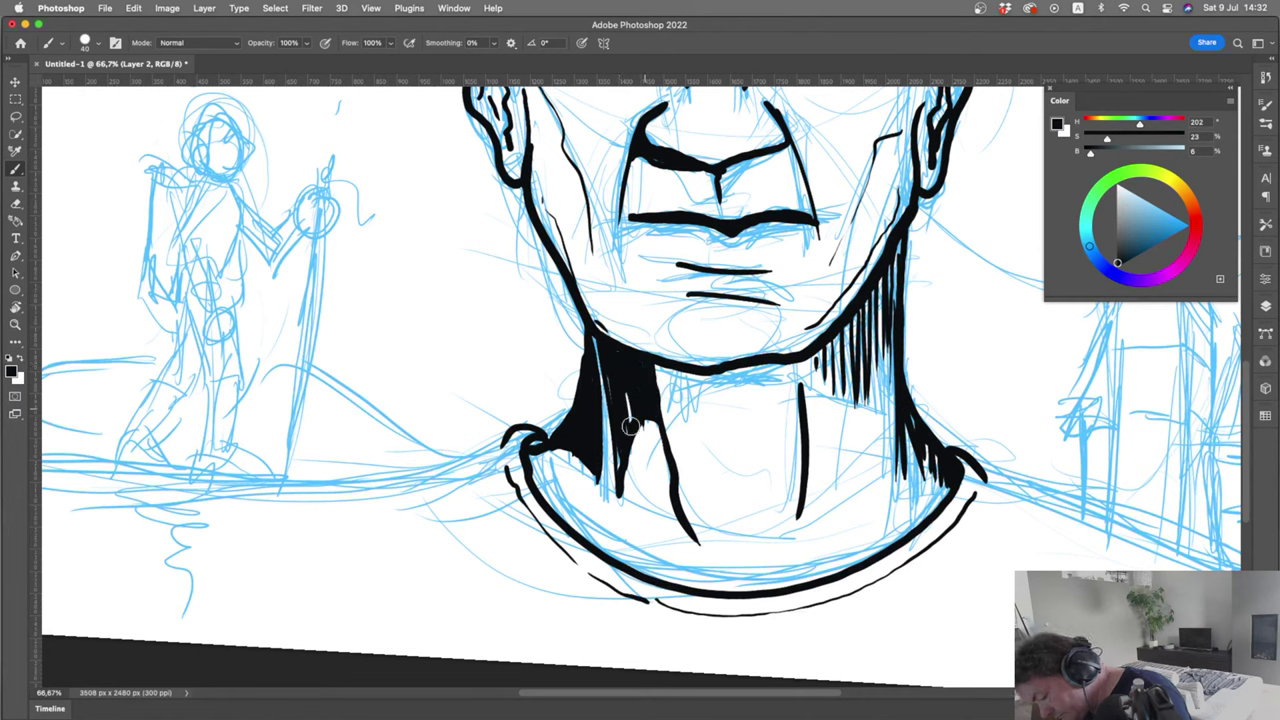
{"action": "left_click_drag", "start_coordinate": [630, 426], "coordinate": [630, 396]}
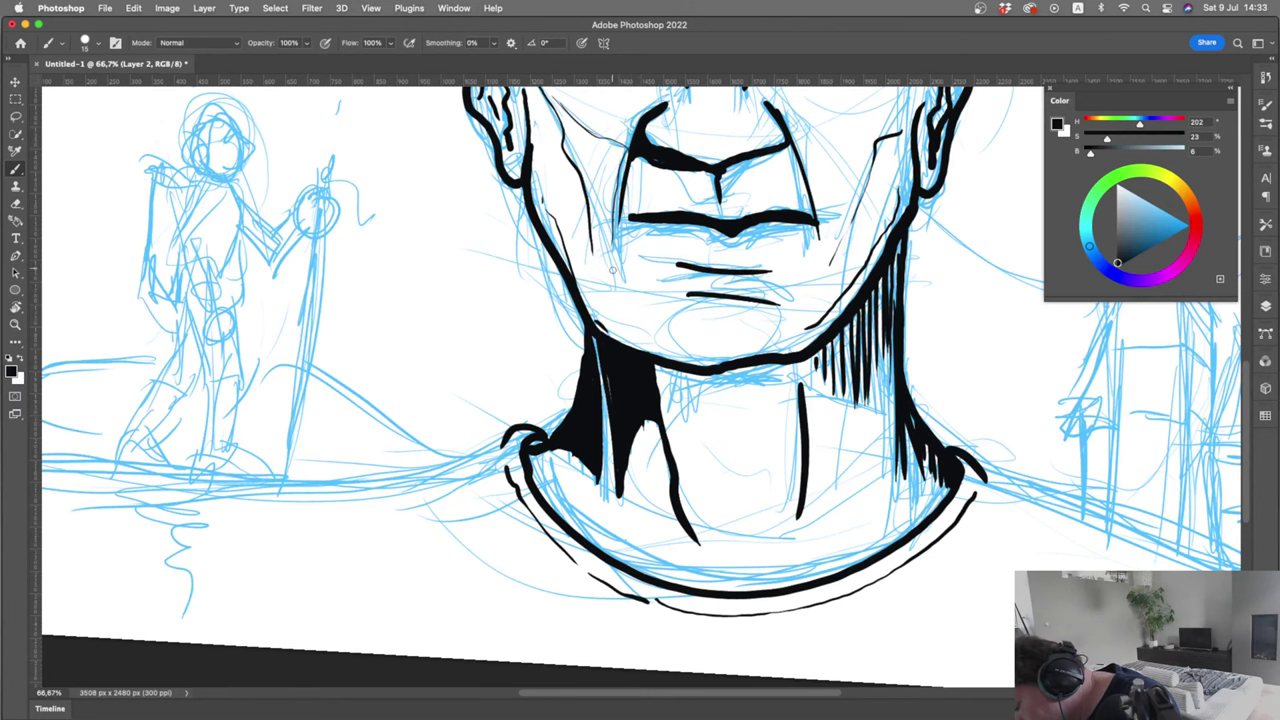
With a 15 px brush, add thin vertical crease lines to the left cheek beside the smile line and near the ear
{"action": "left_click_drag", "start_coordinate": [566, 110], "coordinate": [604, 228]}
{"action": "left_click_drag", "start_coordinate": [588, 170], "coordinate": [604, 244]}
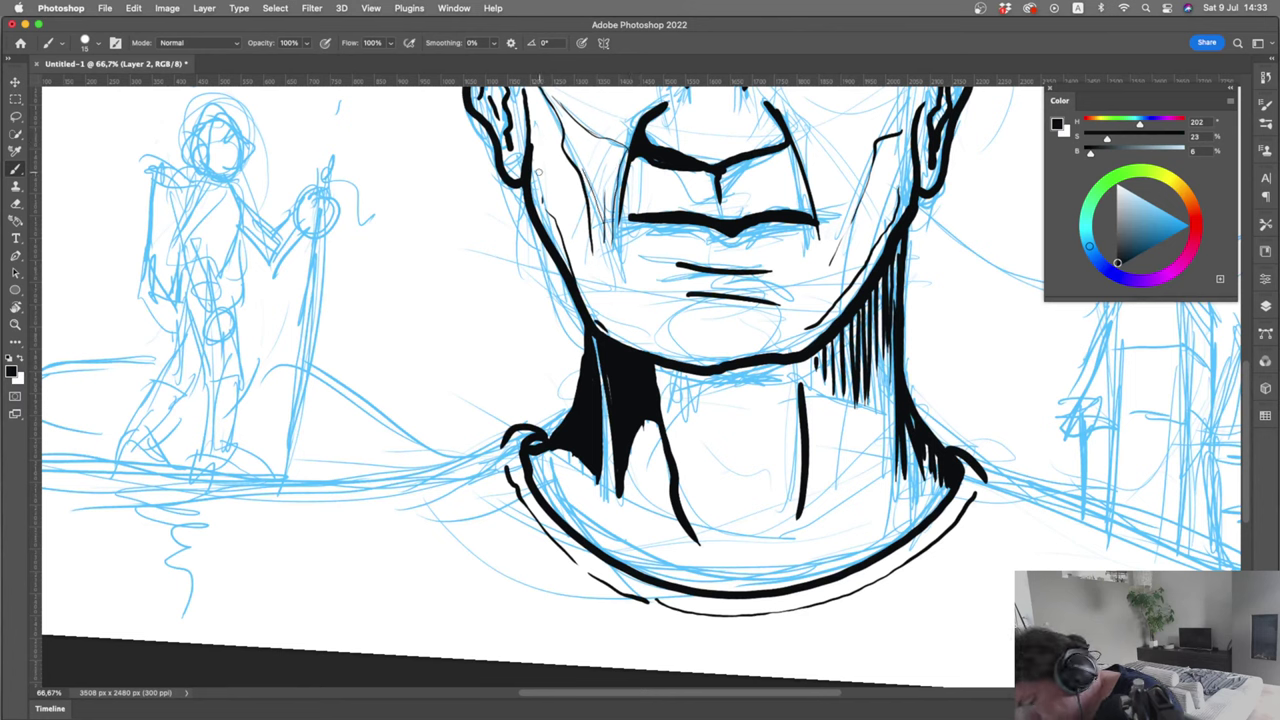
{"action": "left_click_drag", "start_coordinate": [538, 163], "coordinate": [544, 214]}
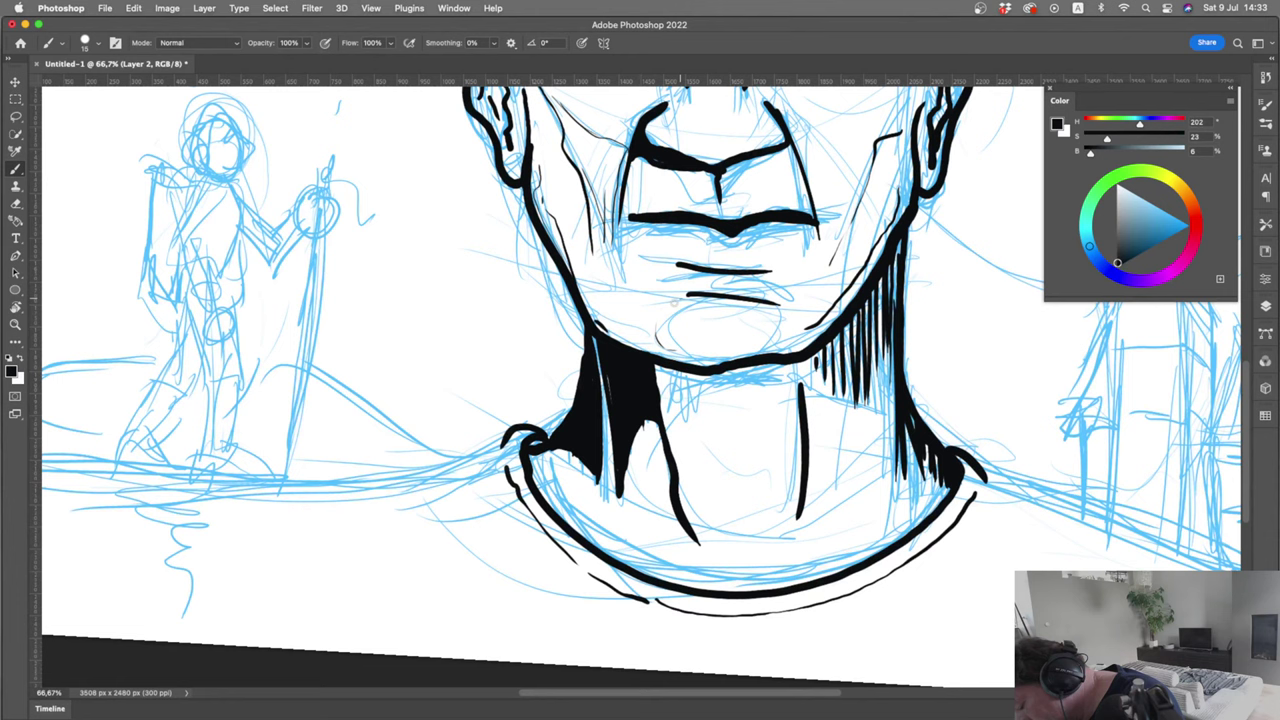
Outline the rounded chin with thin curves and add thin contour lines along the right cheek and jaw
{"action": "left_click_drag", "start_coordinate": [684, 300], "coordinate": [686, 356]}
{"action": "left_click_drag", "start_coordinate": [770, 310], "coordinate": [790, 356]}
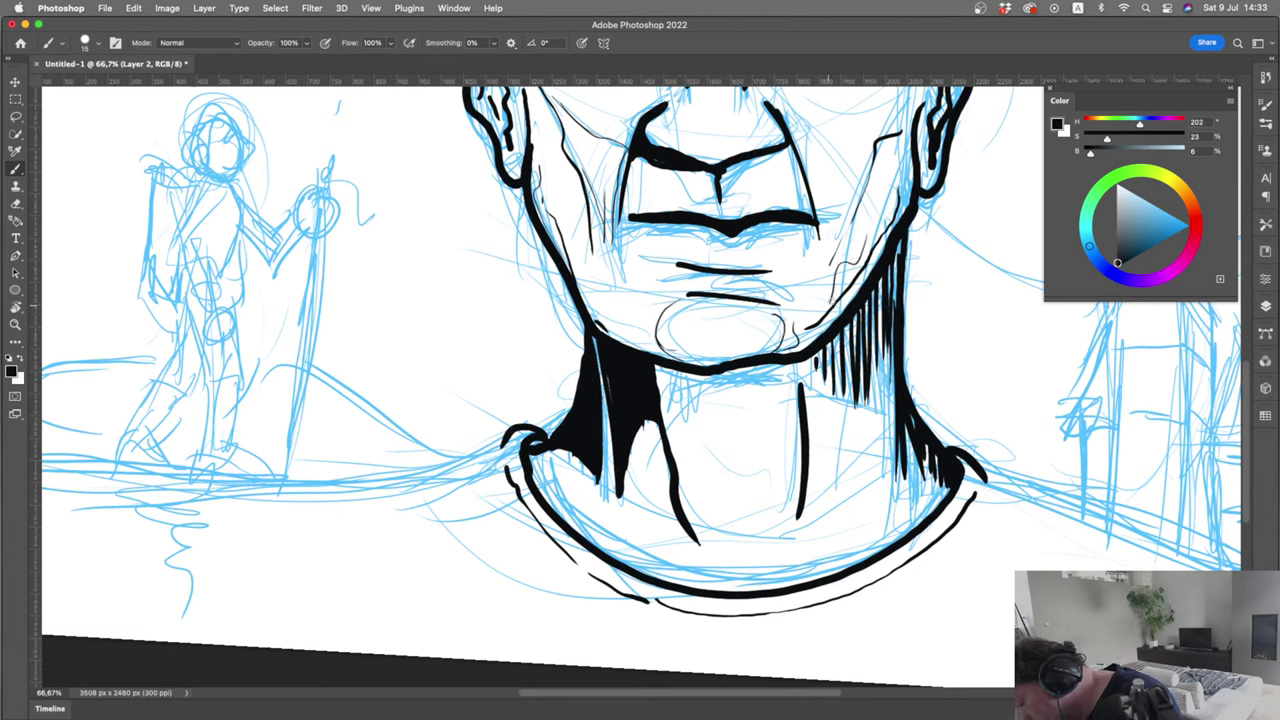
{"action": "left_click_drag", "start_coordinate": [866, 220], "coordinate": [834, 264]}
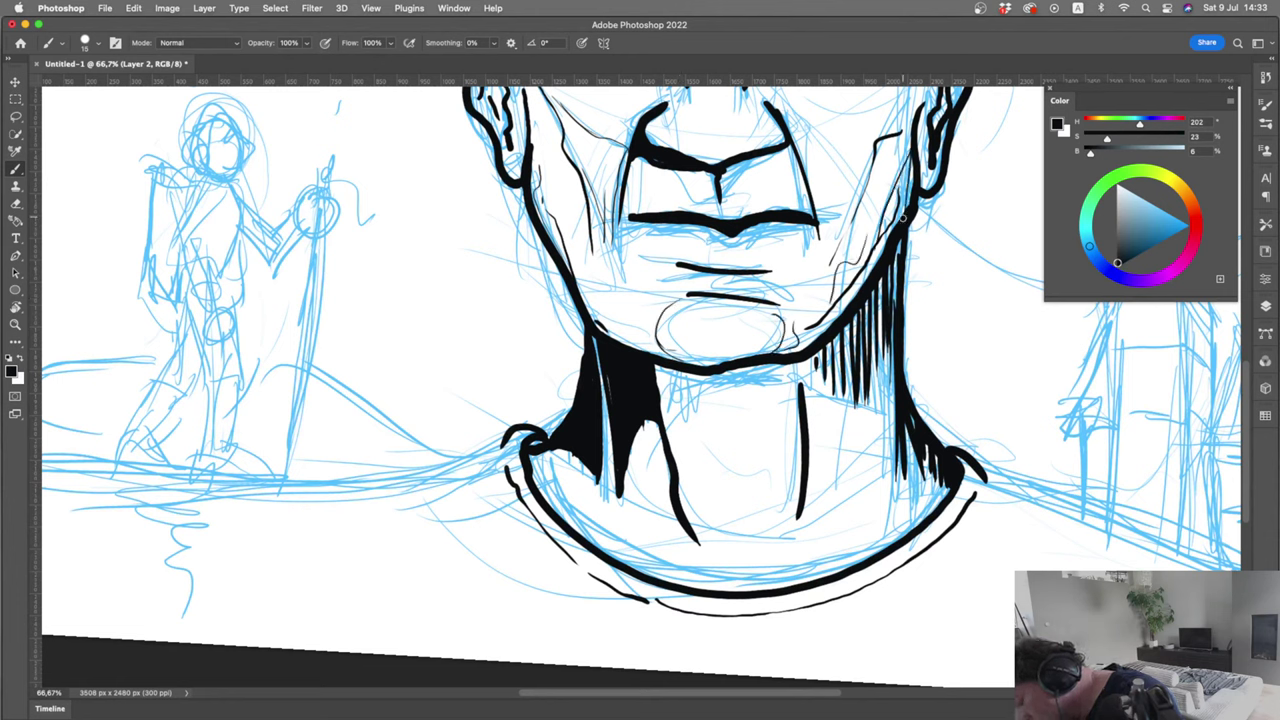
{"action": "left_click_drag", "start_coordinate": [914, 142], "coordinate": [878, 242]}
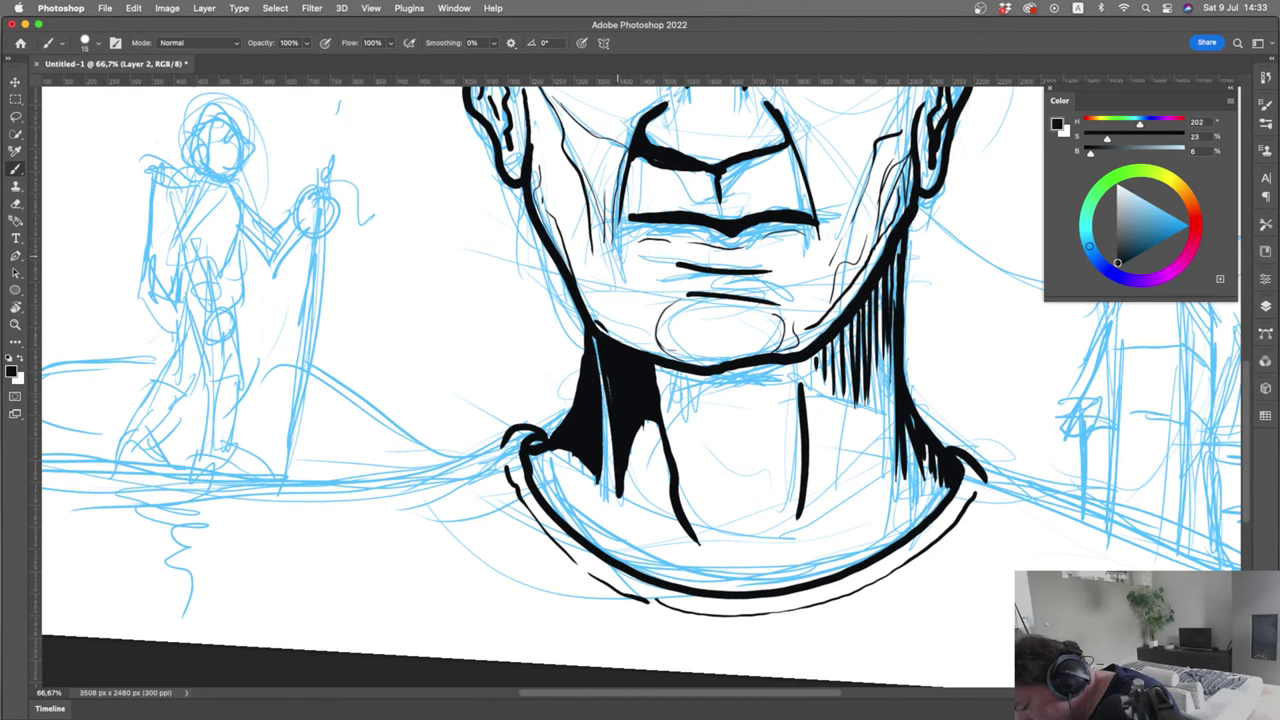
Add thin lines for the lower lip, both sides of the chin crease, the left jaw and the area under the chin
{"action": "left_click_drag", "start_coordinate": [636, 241], "coordinate": [672, 238]}
{"action": "left_click_drag", "start_coordinate": [670, 258], "coordinate": [660, 302]}
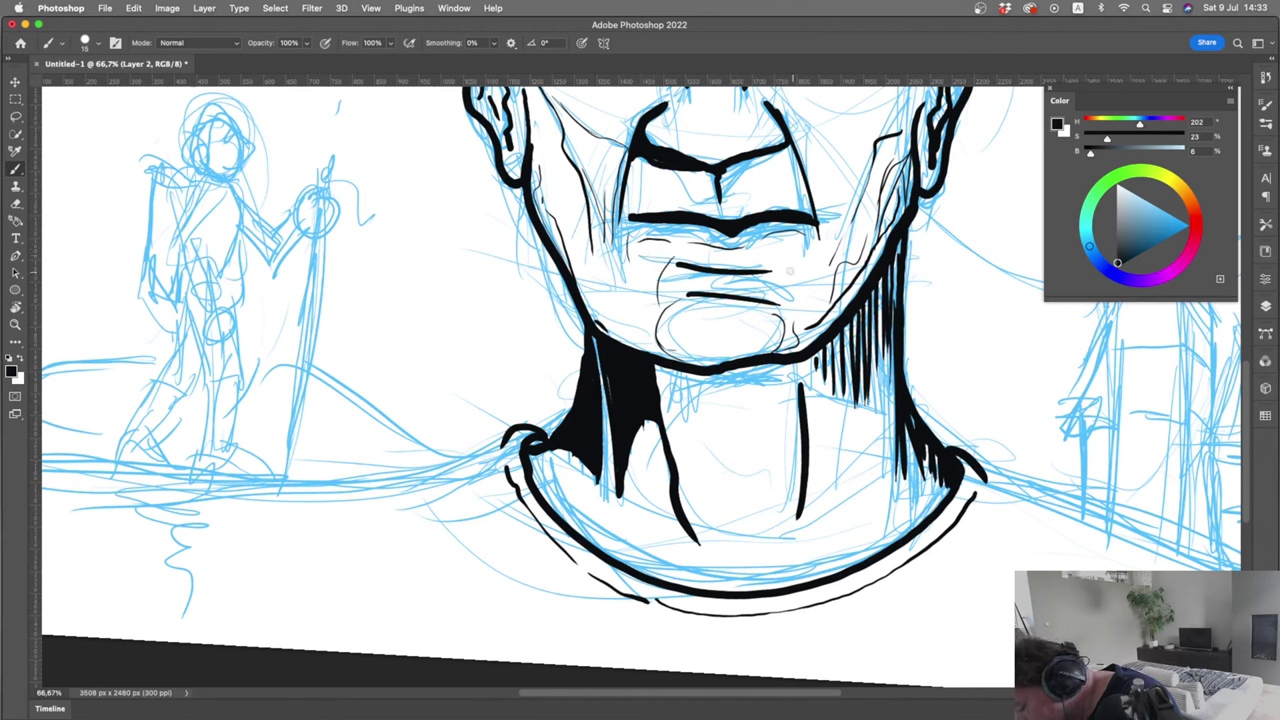
{"action": "left_click_drag", "start_coordinate": [788, 268], "coordinate": [800, 300]}
{"action": "left_click_drag", "start_coordinate": [636, 297], "coordinate": [584, 285]}
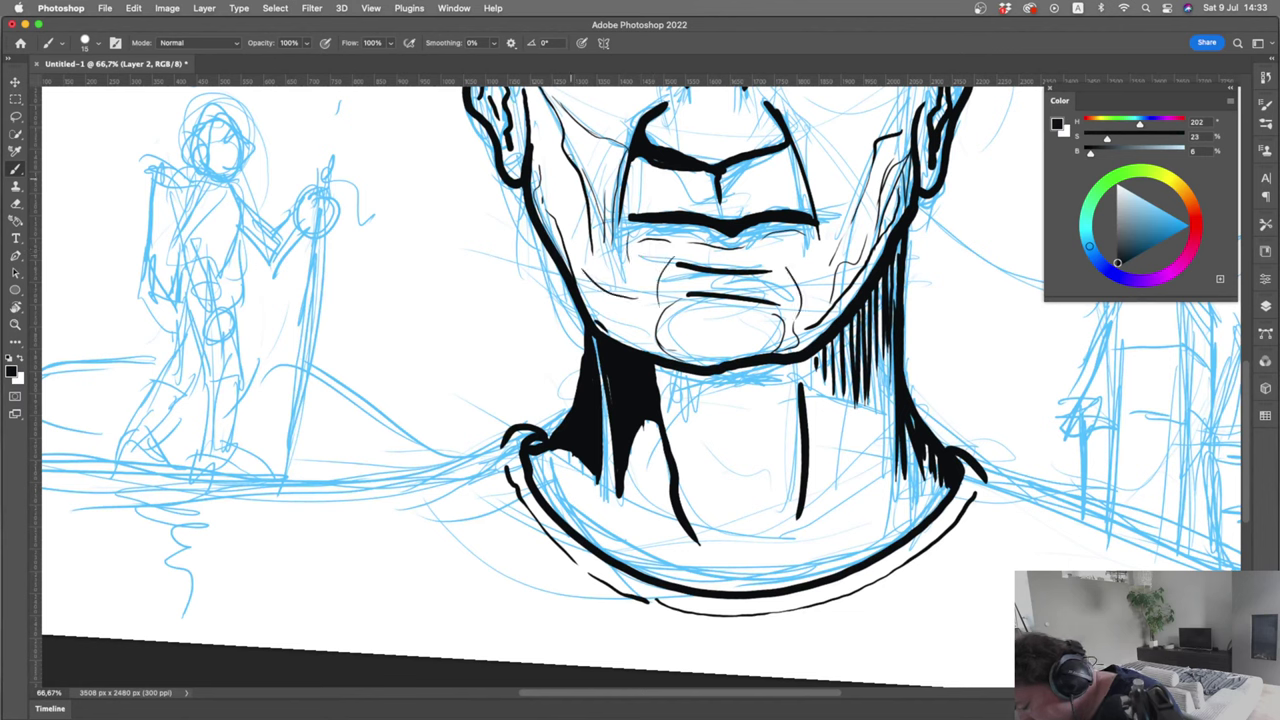
{"action": "left_click_drag", "start_coordinate": [758, 381], "coordinate": [698, 398]}
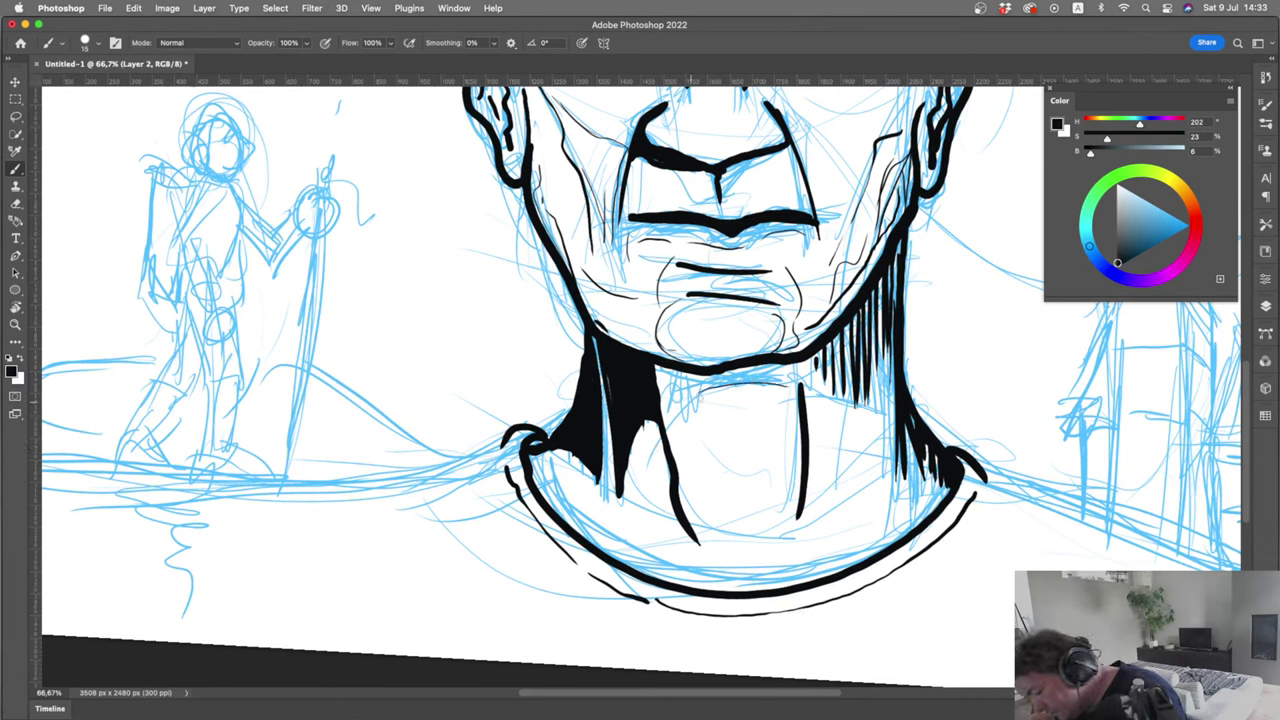
Add thin throat lines below the chin, along both thick neck tendons and across the middle of the neck
{"action": "left_click_drag", "start_coordinate": [744, 374], "coordinate": [694, 390]}
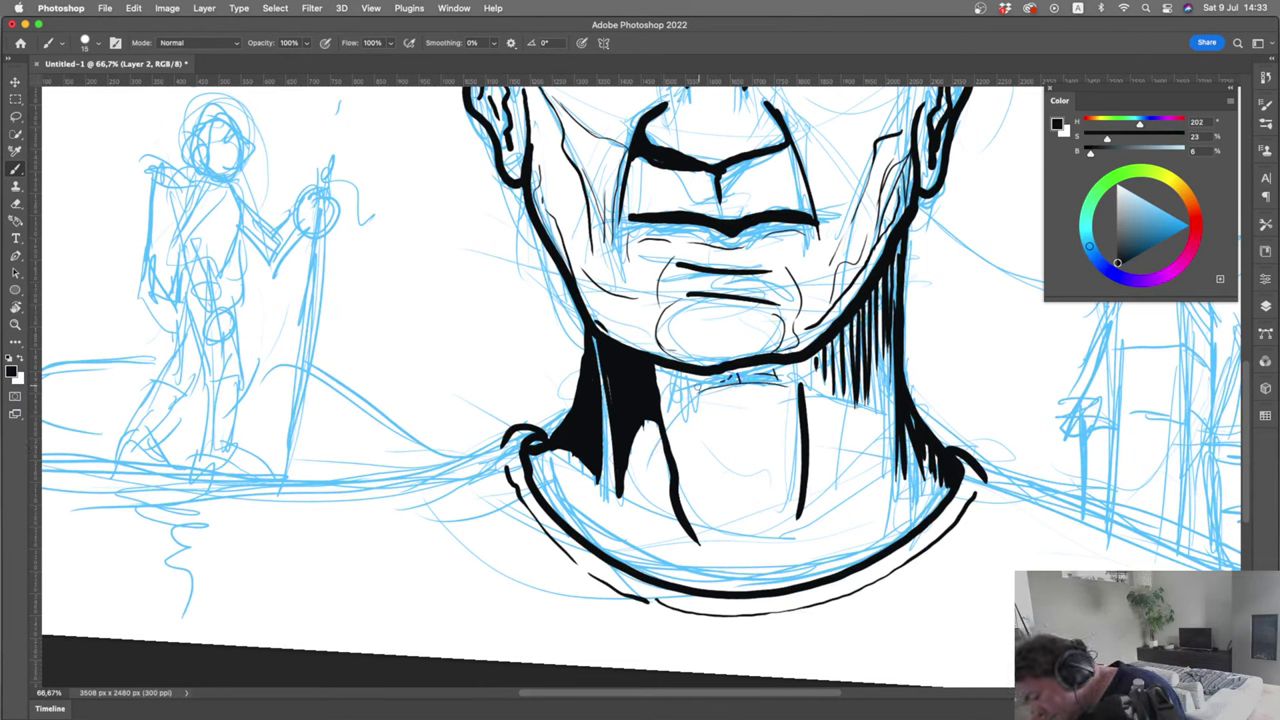
{"action": "left_click_drag", "start_coordinate": [676, 396], "coordinate": [696, 538]}
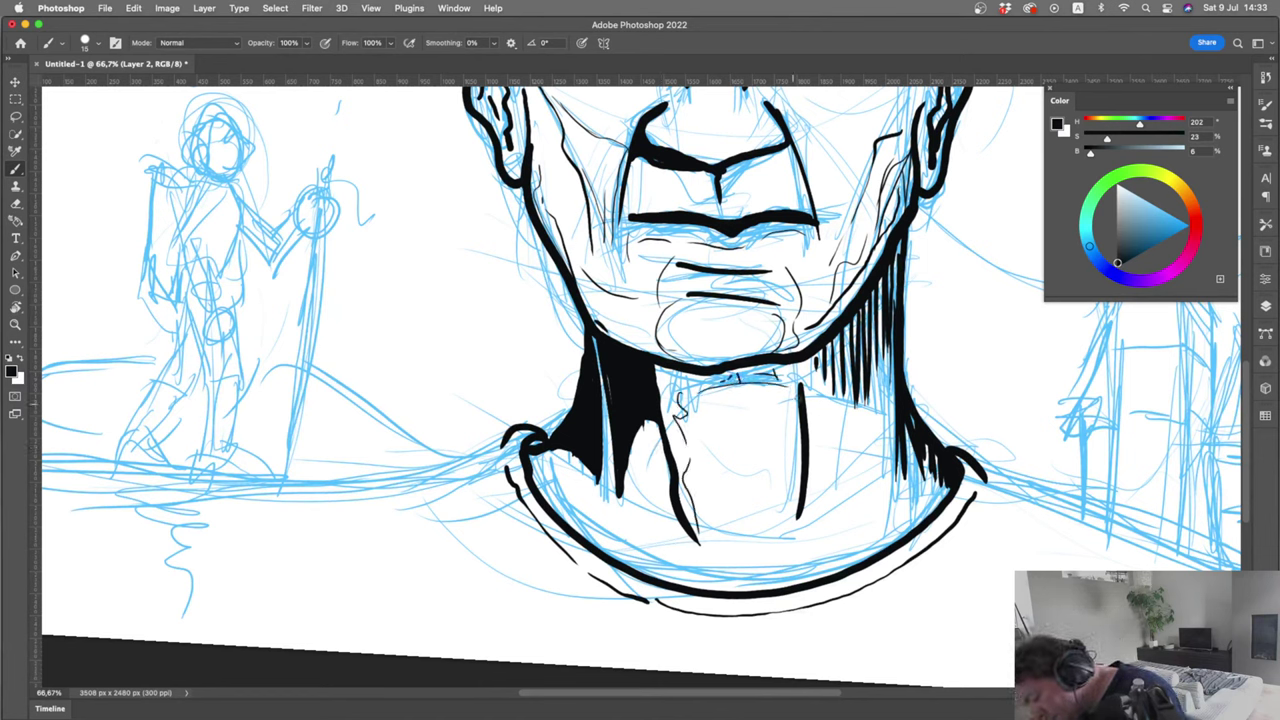
{"action": "left_click_drag", "start_coordinate": [802, 394], "coordinate": [772, 535]}
{"action": "left_click_drag", "start_coordinate": [770, 474], "coordinate": [700, 462]}
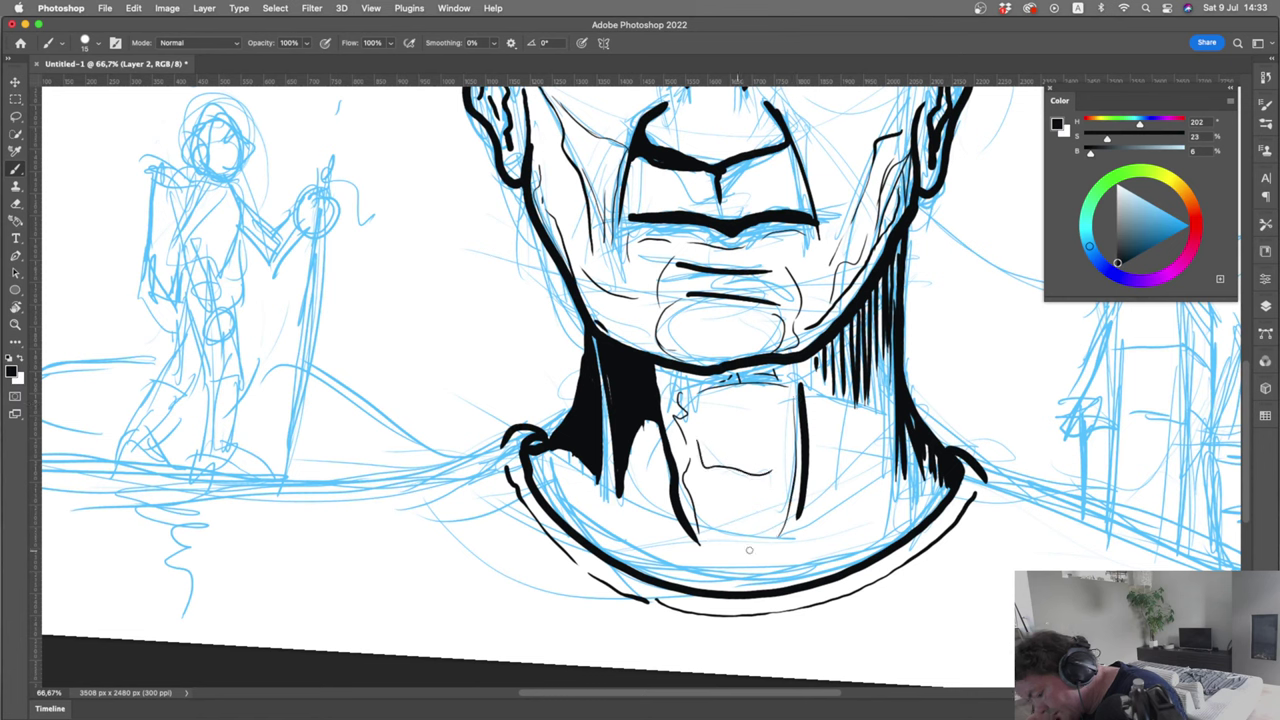
{"action": "left_click_drag", "start_coordinate": [752, 540], "coordinate": [762, 548]}
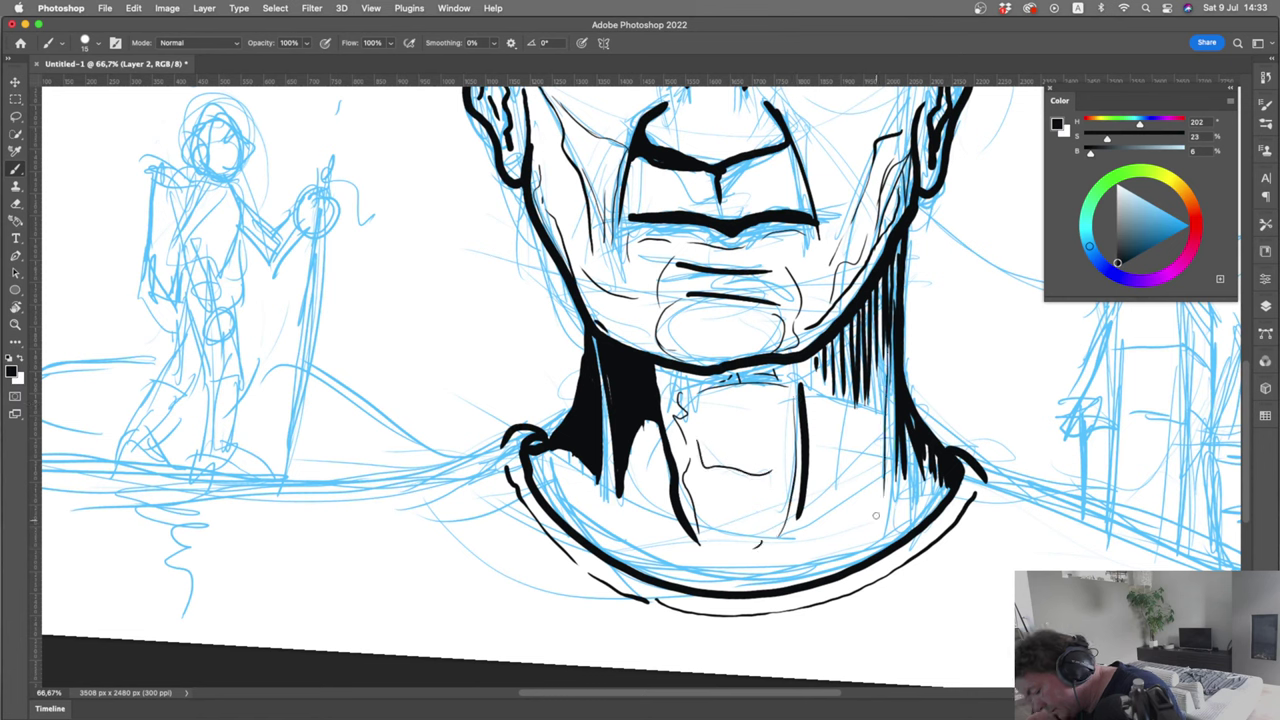
Draw thin contour and fold lines on the right side of the neck and along the inner edge of the collar
{"action": "left_click_drag", "start_coordinate": [840, 396], "coordinate": [832, 505]}
{"action": "left_click_drag", "start_coordinate": [896, 446], "coordinate": [882, 532]}
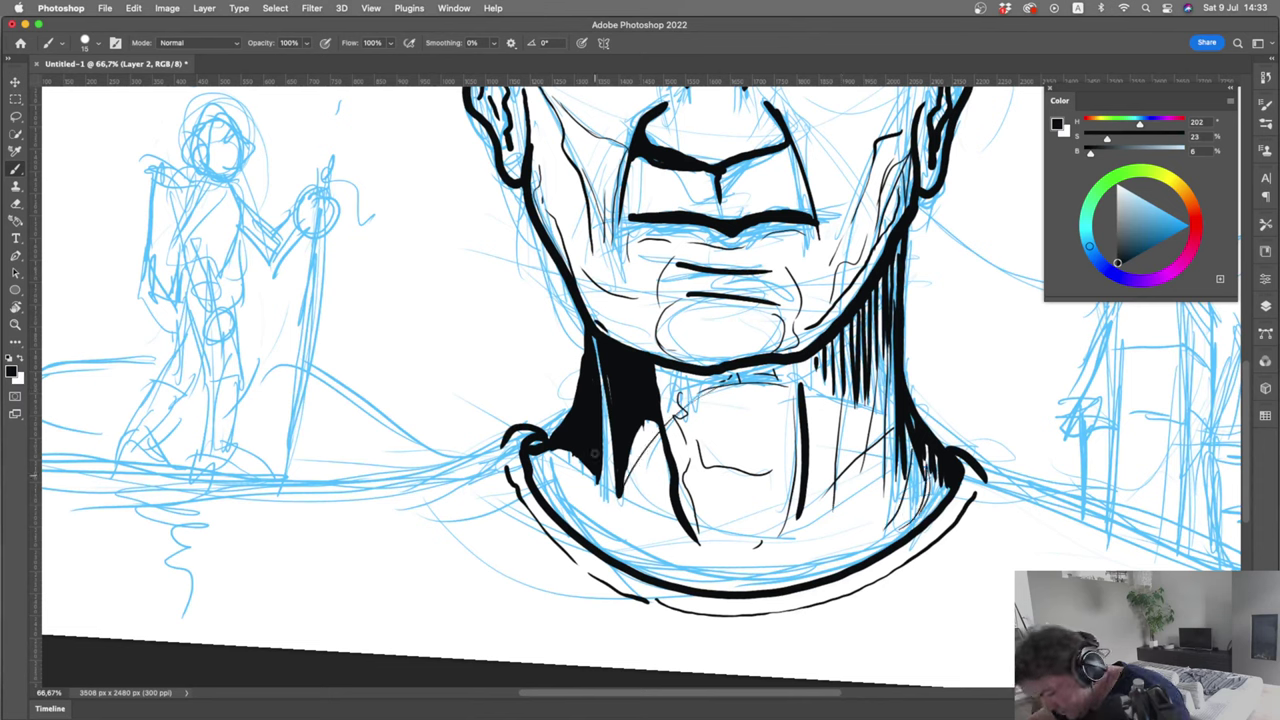
{"action": "mouse_move", "coordinate": [578, 515]}
{"action": "left_mouse_down"}
{"action": "mouse_move", "coordinate": [554, 450]}
{"action": "mouse_move", "coordinate": [733, 576]}
{"action": "left_mouse_up"}
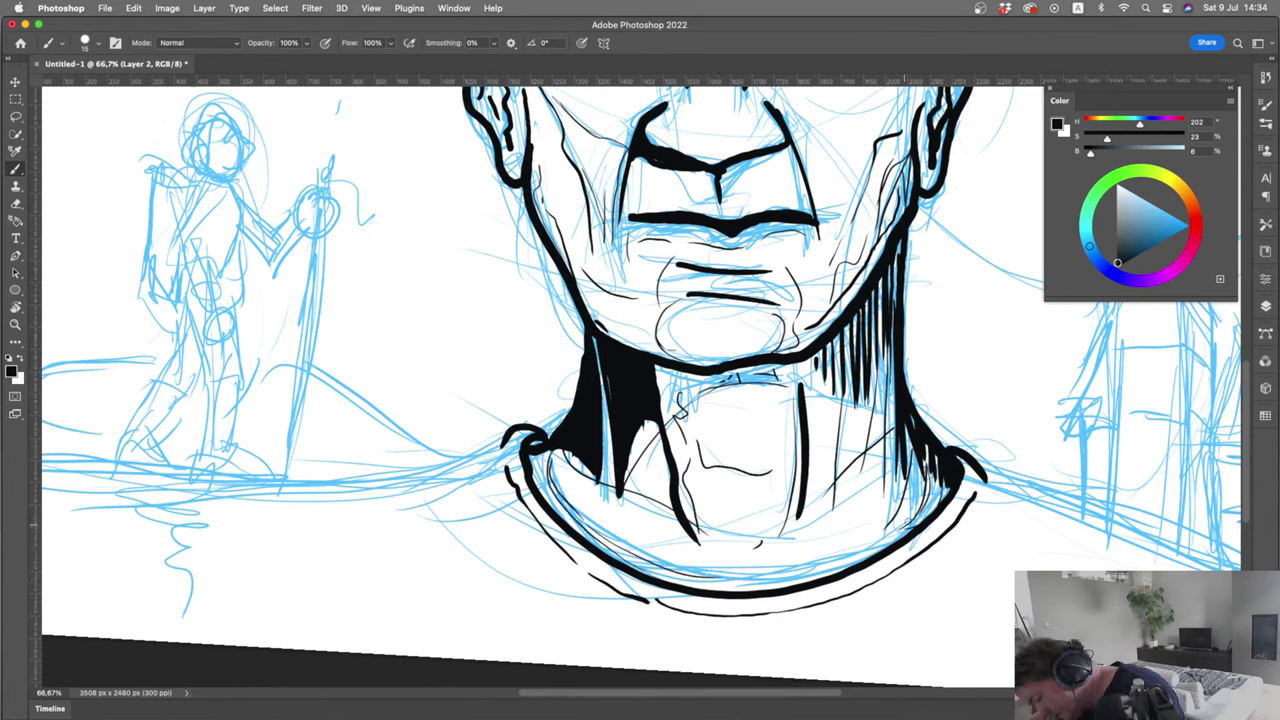
{"action": "left_click_drag", "start_coordinate": [921, 527], "coordinate": [906, 453]}
{"action": "left_click_drag", "start_coordinate": [864, 561], "coordinate": [870, 493]}
{"action": "left_click_drag", "start_coordinate": [828, 545], "coordinate": [822, 578]}
{"action": "left_click_drag", "start_coordinate": [854, 540], "coordinate": [845, 572]}
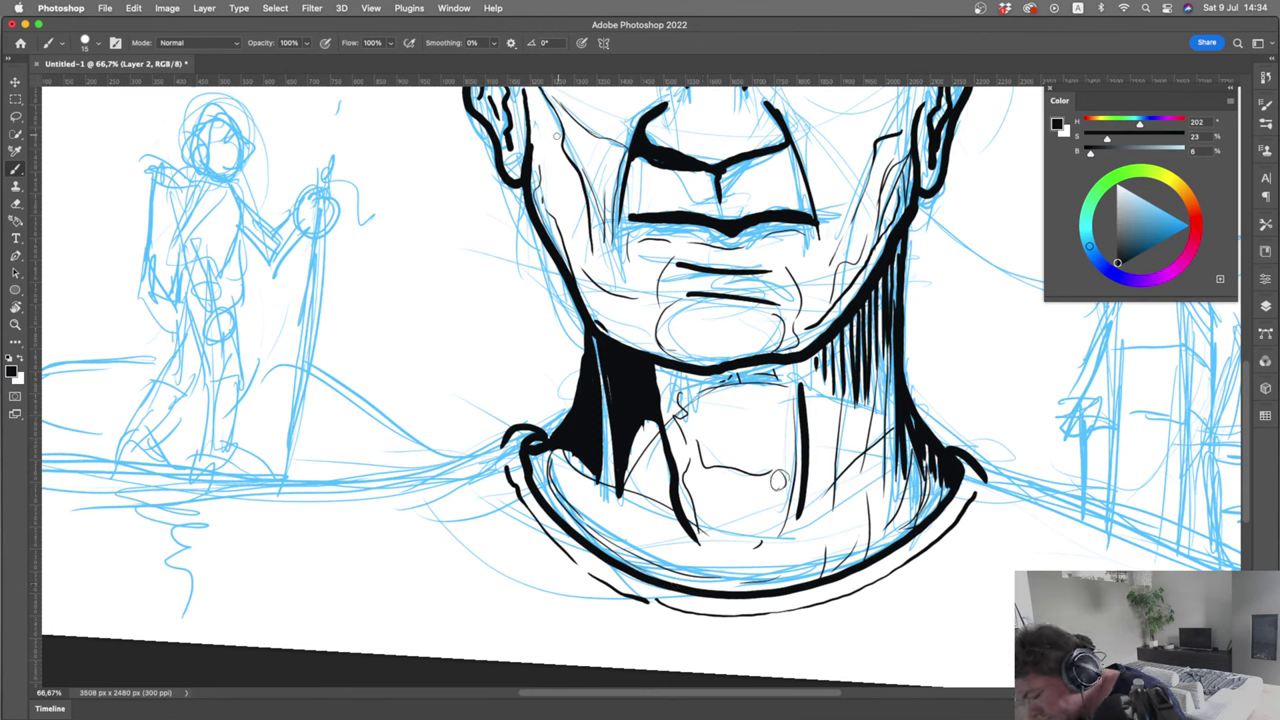
Add thin wrinkles to both cheeks and fine lines around the eyelids, nose bridge and nose tip
{"action": "left_click_drag", "start_coordinate": [556, 166], "coordinate": [561, 190]}
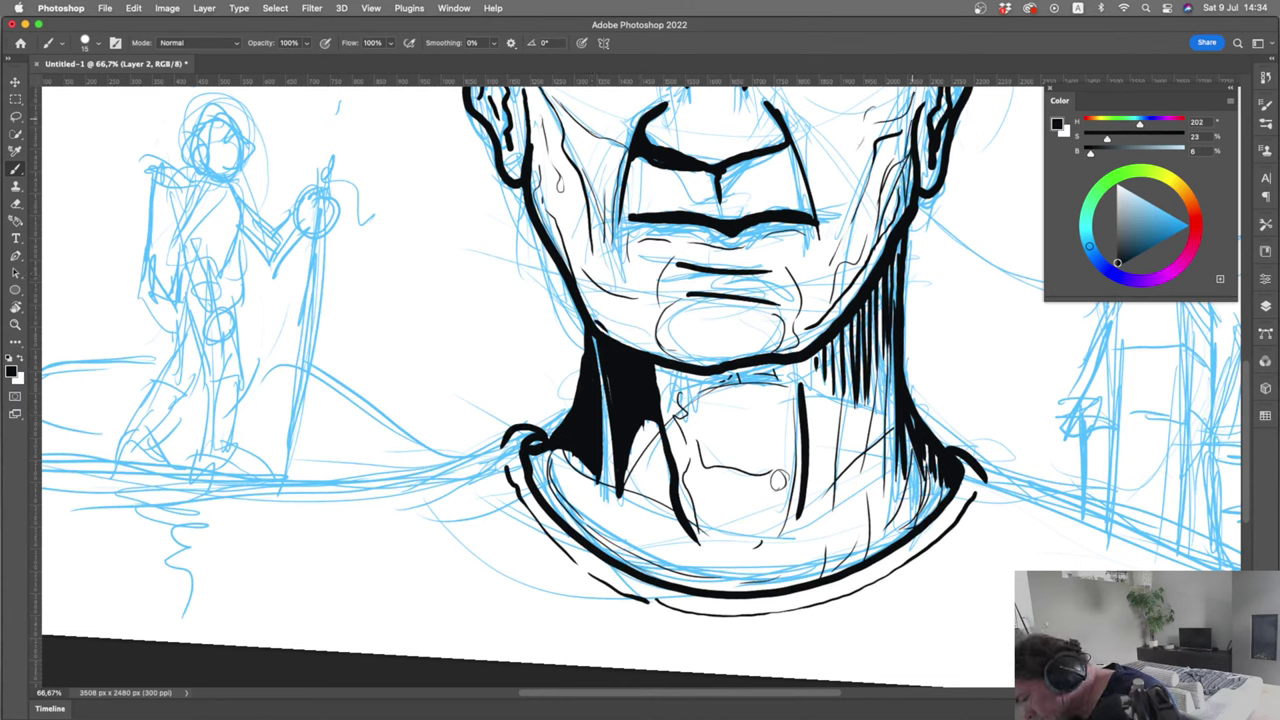
{"action": "mouse_move", "coordinate": [866, 132]}
{"action": "left_mouse_down"}
{"action": "mouse_move", "coordinate": [848, 222]}
{"action": "mouse_move", "coordinate": [860, 146]}
{"action": "mouse_move", "coordinate": [795, 262]}
{"action": "left_mouse_up"}
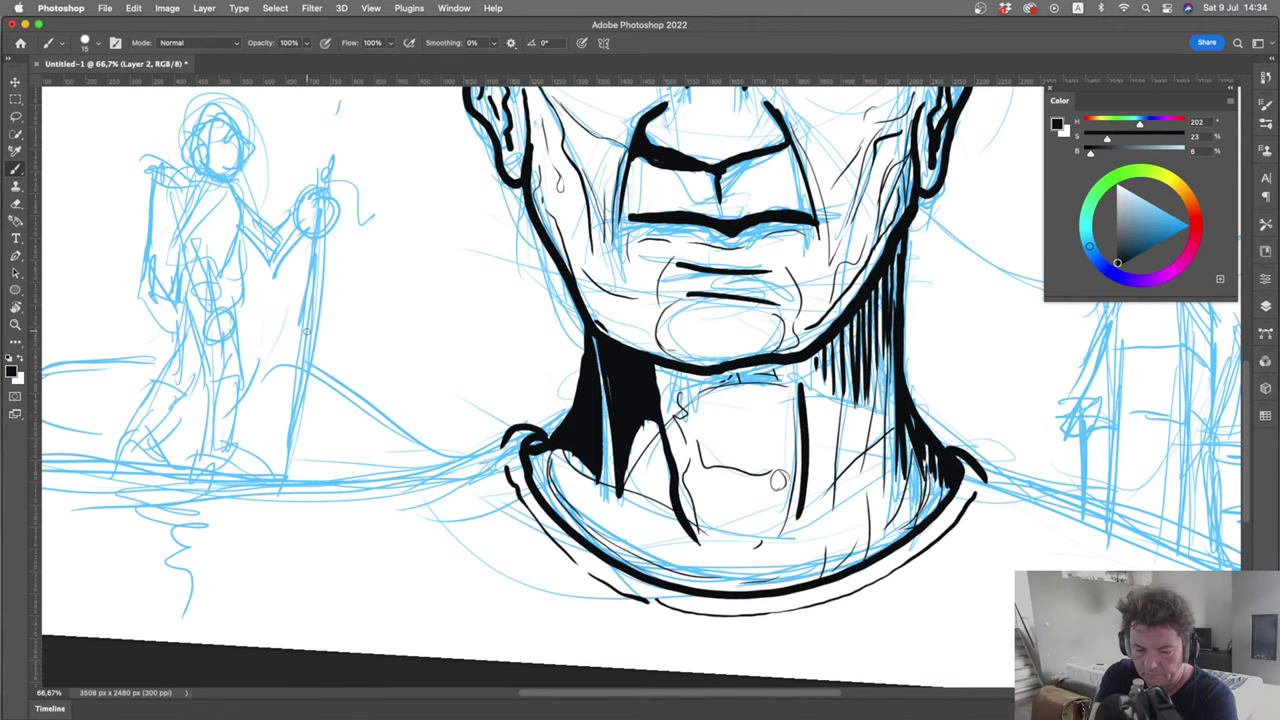
{"action": "scroll", "coordinate": [307, 330], "scroll_direction": "up", "scroll_amount": 5}
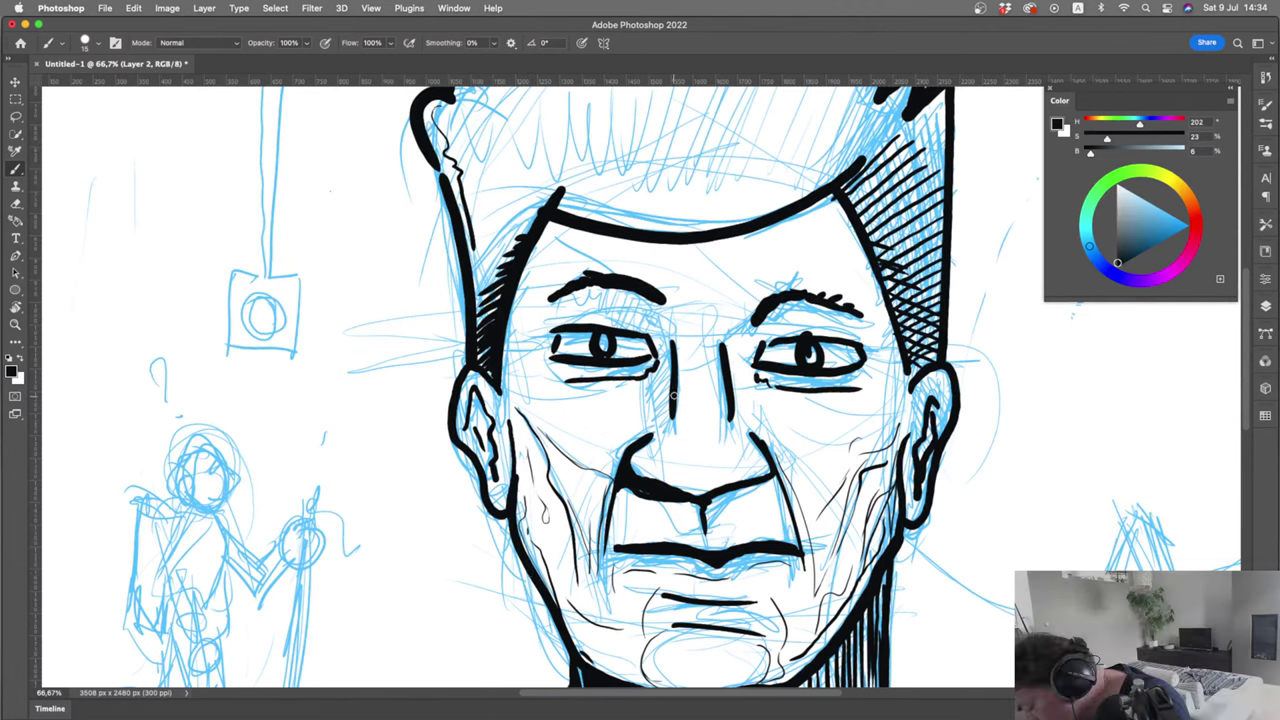
{"action": "left_click_drag", "start_coordinate": [673, 396], "coordinate": [650, 425]}
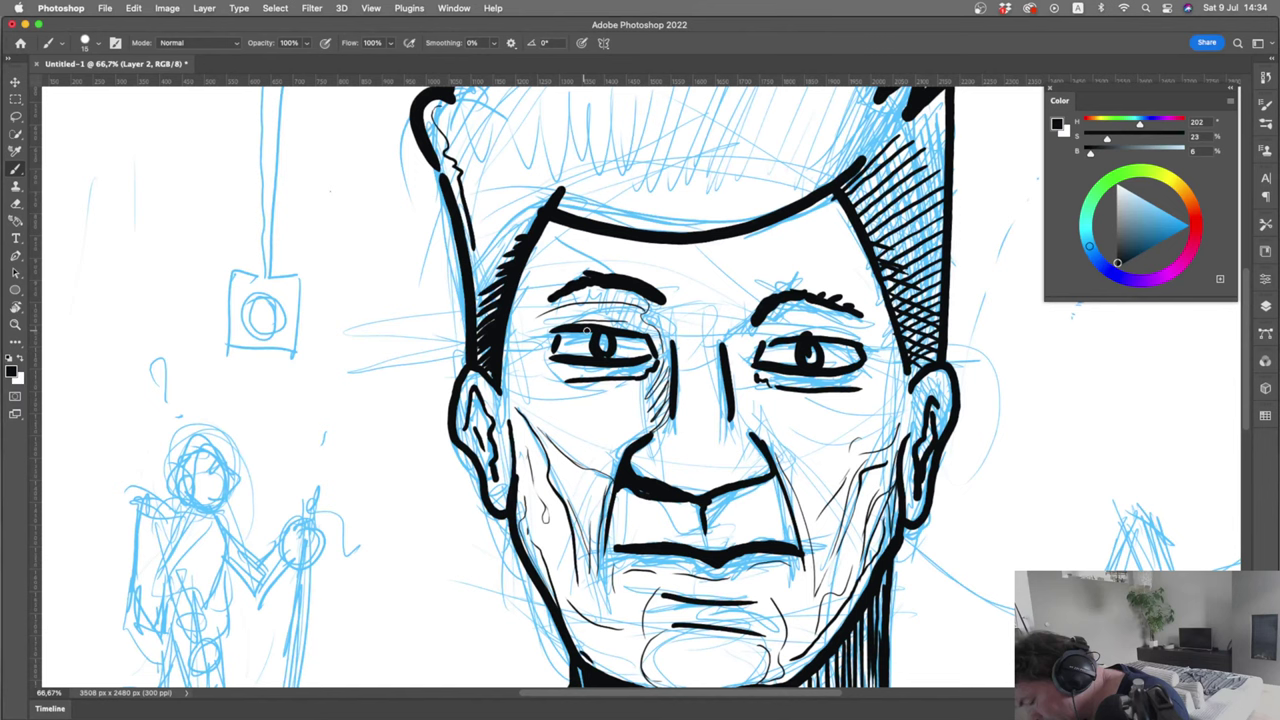
{"action": "left_click_drag", "start_coordinate": [864, 318], "coordinate": [758, 322]}
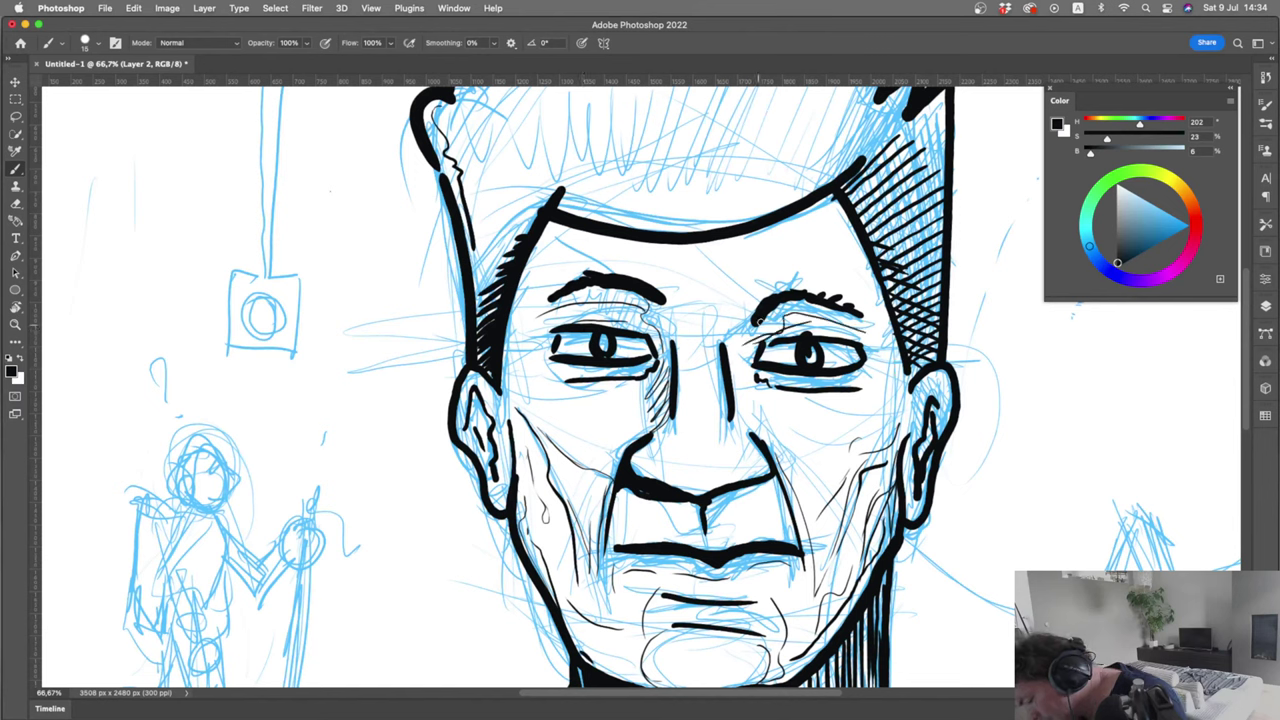
{"action": "left_click_drag", "start_coordinate": [754, 388], "coordinate": [772, 438]}
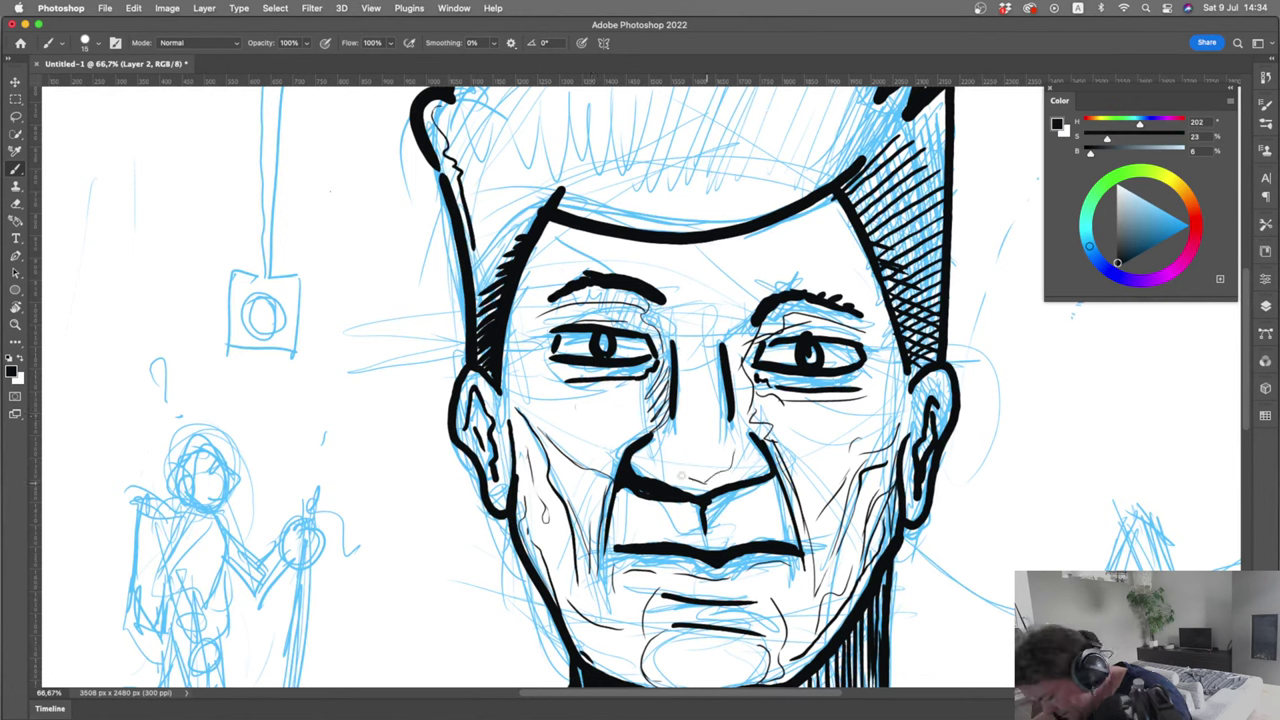
Draw thin frown lines between the eyebrows and wavy contours around the left eye socket and both cheekbones
{"action": "left_click_drag", "start_coordinate": [748, 258], "coordinate": [740, 334]}
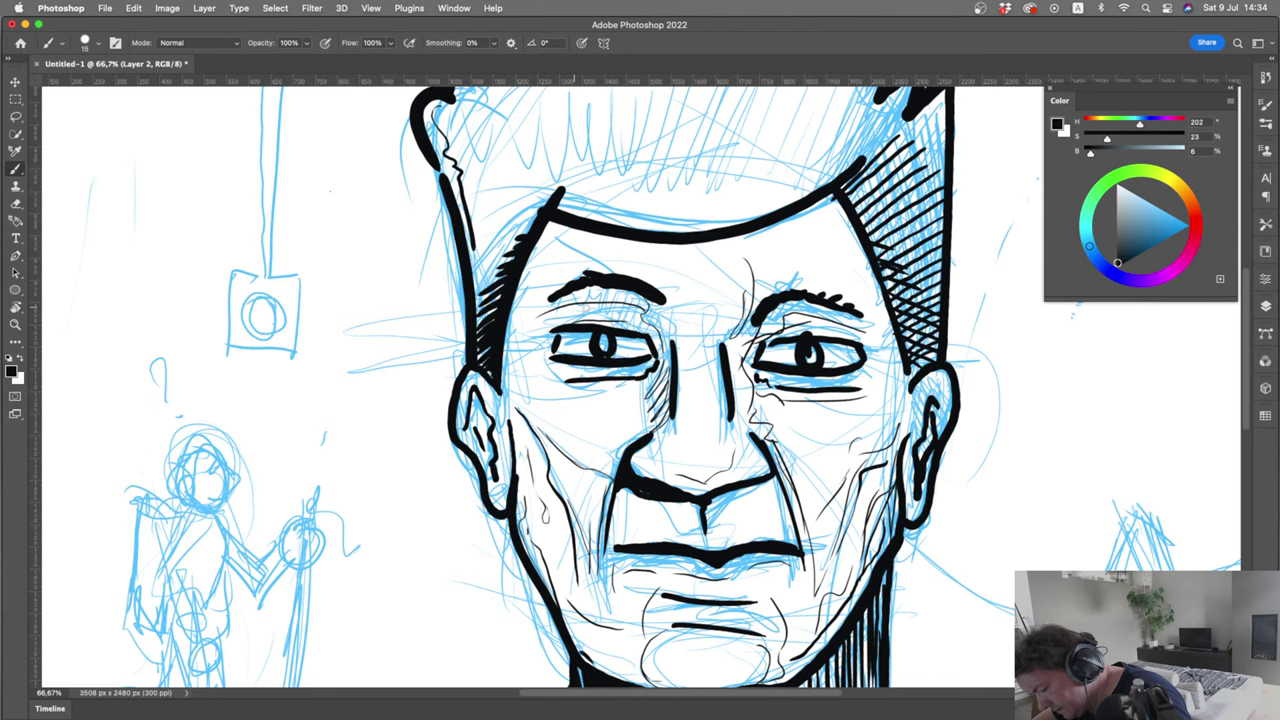
{"action": "left_click_drag", "start_coordinate": [560, 268], "coordinate": [525, 365]}
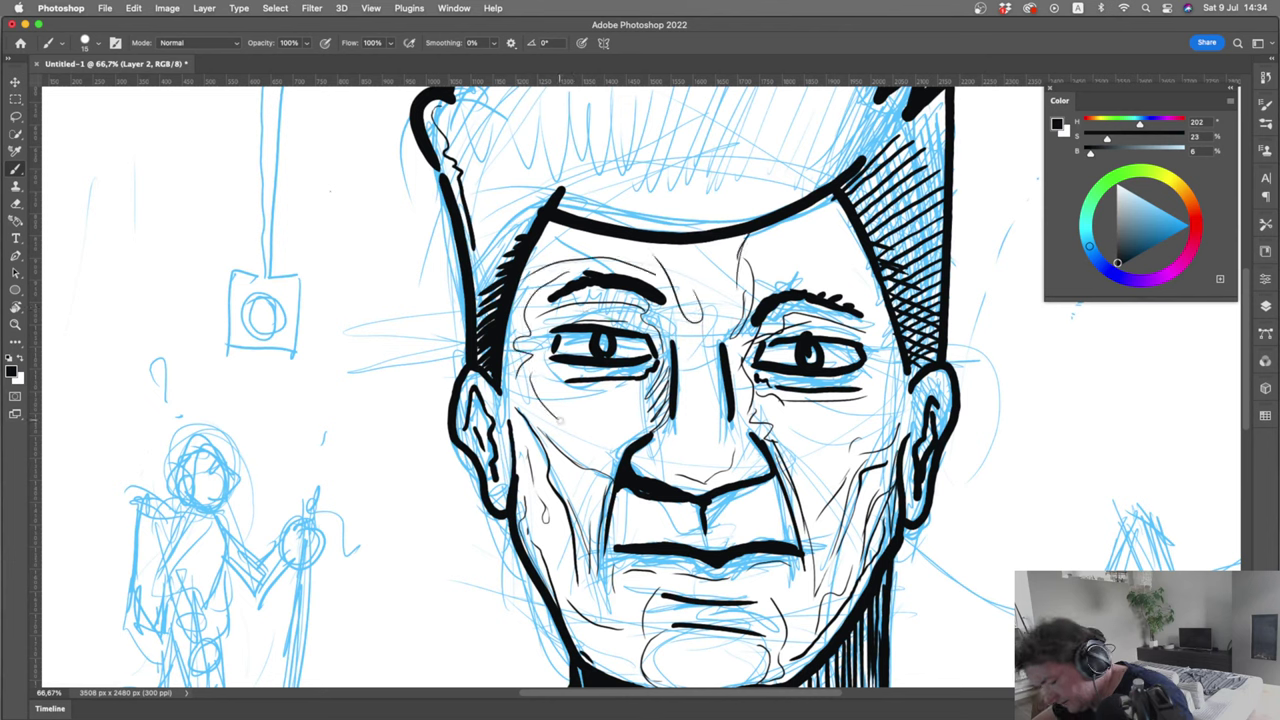
{"action": "left_click_drag", "start_coordinate": [558, 418], "coordinate": [588, 466]}
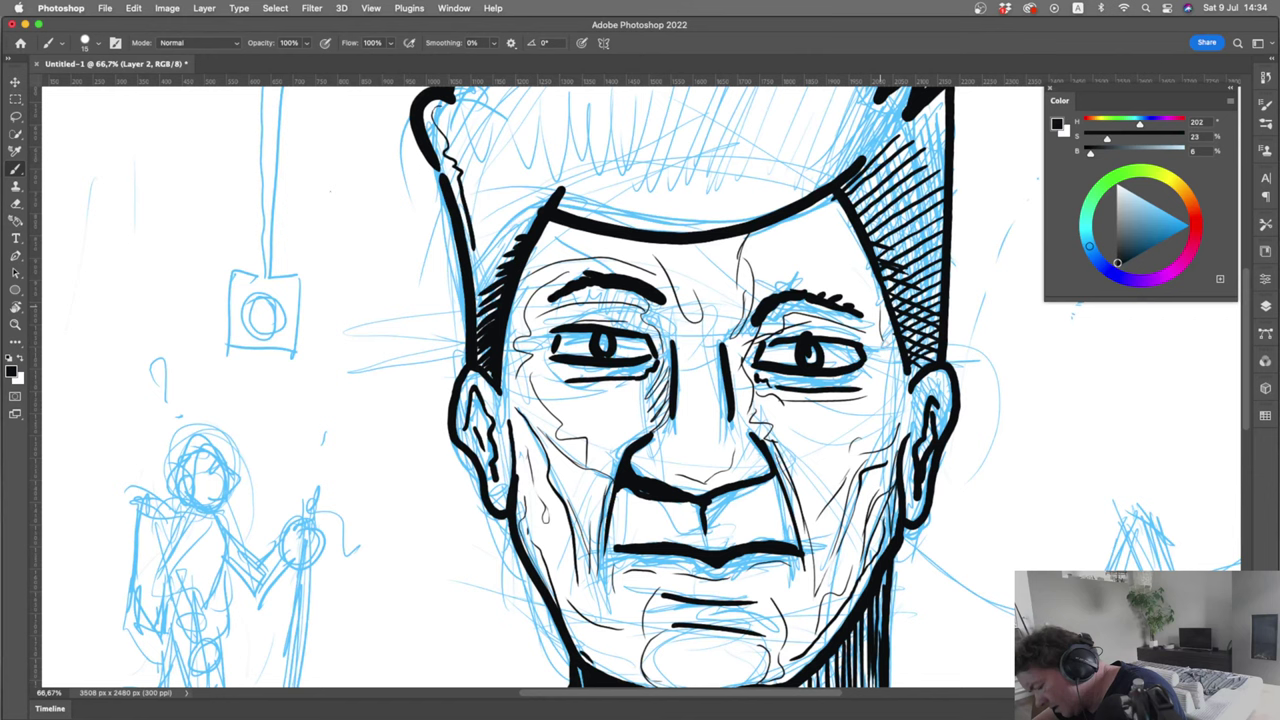
{"action": "left_click_drag", "start_coordinate": [900, 345], "coordinate": [885, 438]}
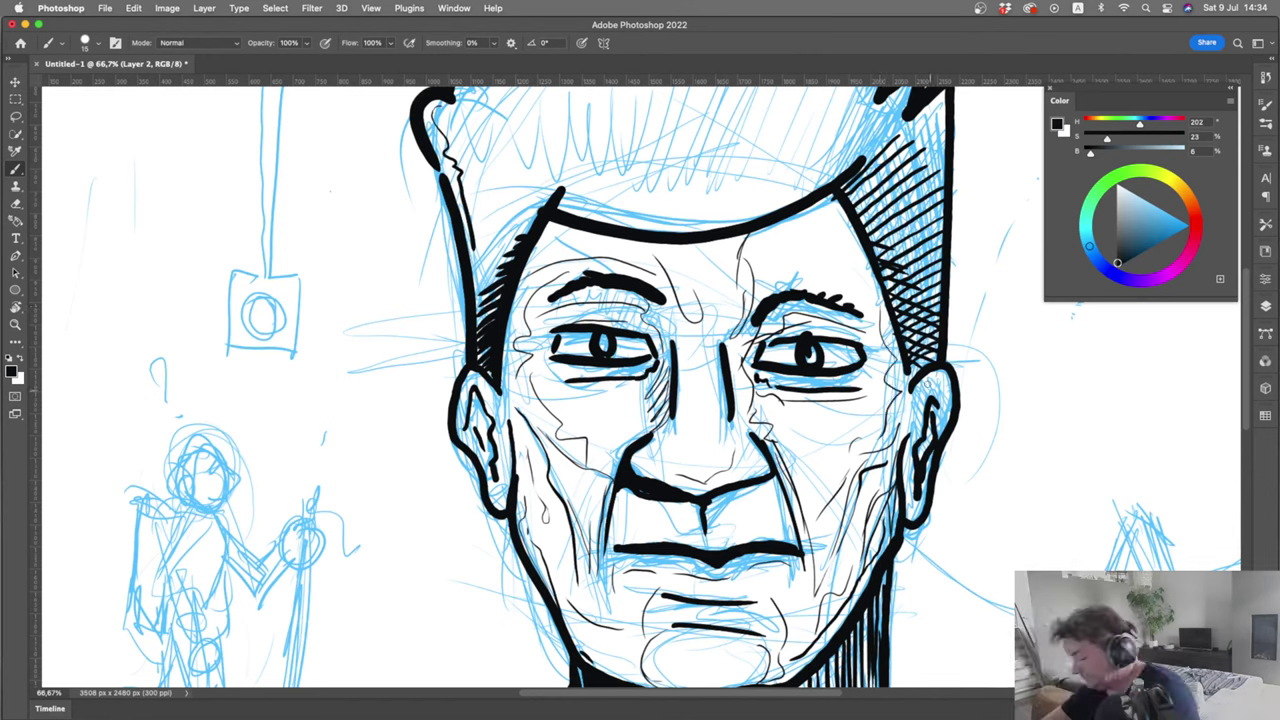
Shade the insides of both ears with fine hatching, rotating the canvas slightly for the left ear
{"action": "mouse_move", "coordinate": [922, 380]}
{"action": "left_mouse_down"}
{"action": "mouse_move", "coordinate": [940, 402]}
{"action": "mouse_move", "coordinate": [905, 508]}
{"action": "left_mouse_up"}
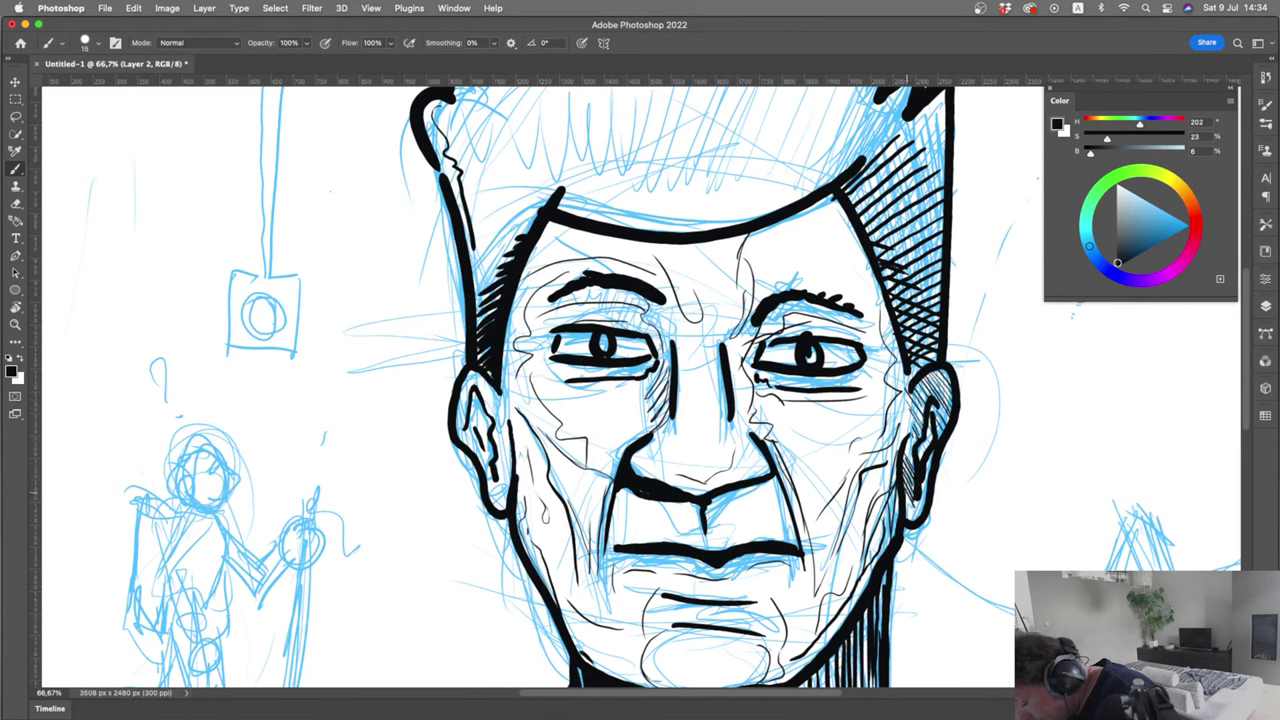
{"action": "mouse_move", "coordinate": [508, 494]}
{"action": "left_mouse_down"}
{"action": "mouse_move", "coordinate": [491, 505]}
{"action": "mouse_move", "coordinate": [511, 503]}
{"action": "left_mouse_up"}
{"action": "key", "text": "r"}
{"action": "key", "text": "Escape"}
{"action": "key", "text": "b"}
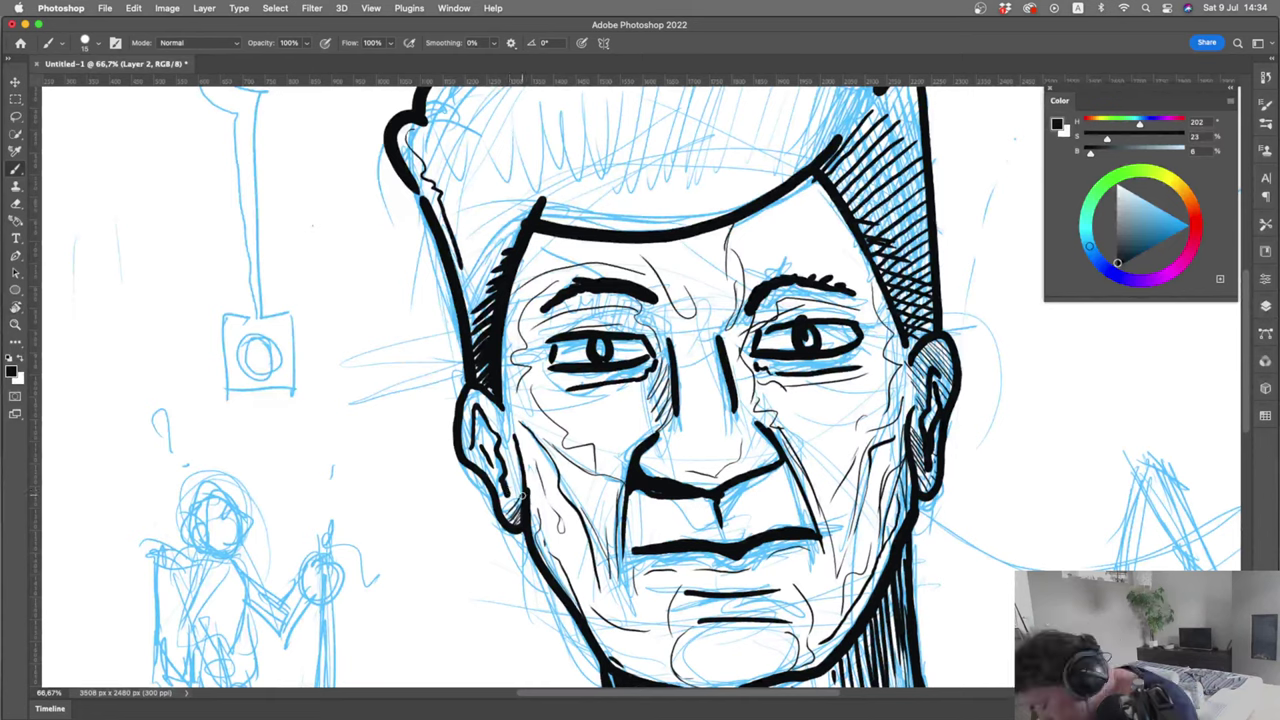
{"action": "mouse_move", "coordinate": [522, 495]}
{"action": "left_mouse_down"}
{"action": "mouse_move", "coordinate": [504, 513]}
{"action": "mouse_move", "coordinate": [499, 499]}
{"action": "left_mouse_up"}
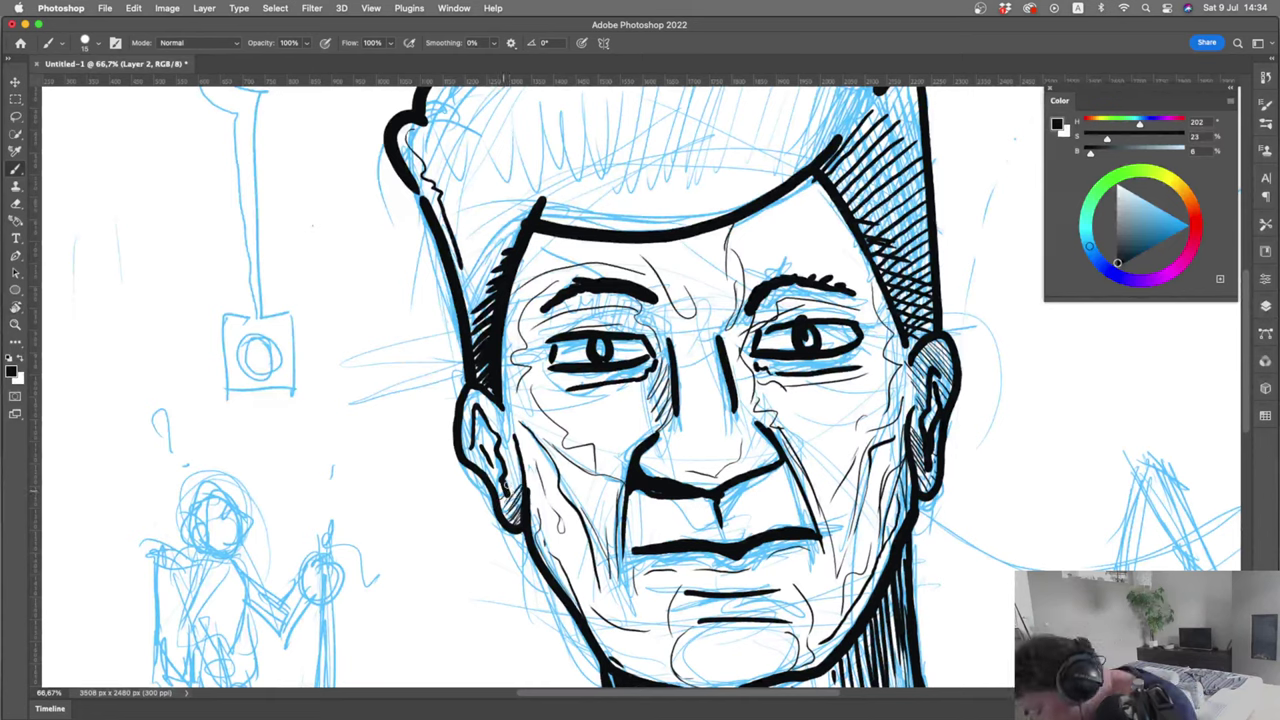
{"action": "mouse_move", "coordinate": [472, 400]}
{"action": "left_mouse_down"}
{"action": "mouse_move", "coordinate": [464, 414]}
{"action": "mouse_move", "coordinate": [476, 411]}
{"action": "left_mouse_up"}
{"action": "mouse_move", "coordinate": [478, 422]}
{"action": "left_mouse_down"}
{"action": "mouse_move", "coordinate": [462, 440]}
{"action": "mouse_move", "coordinate": [488, 417]}
{"action": "left_mouse_up"}
{"action": "mouse_move", "coordinate": [504, 416]}
{"action": "left_mouse_down"}
{"action": "mouse_move", "coordinate": [495, 436]}
{"action": "mouse_move", "coordinate": [478, 414]}
{"action": "left_mouse_up"}
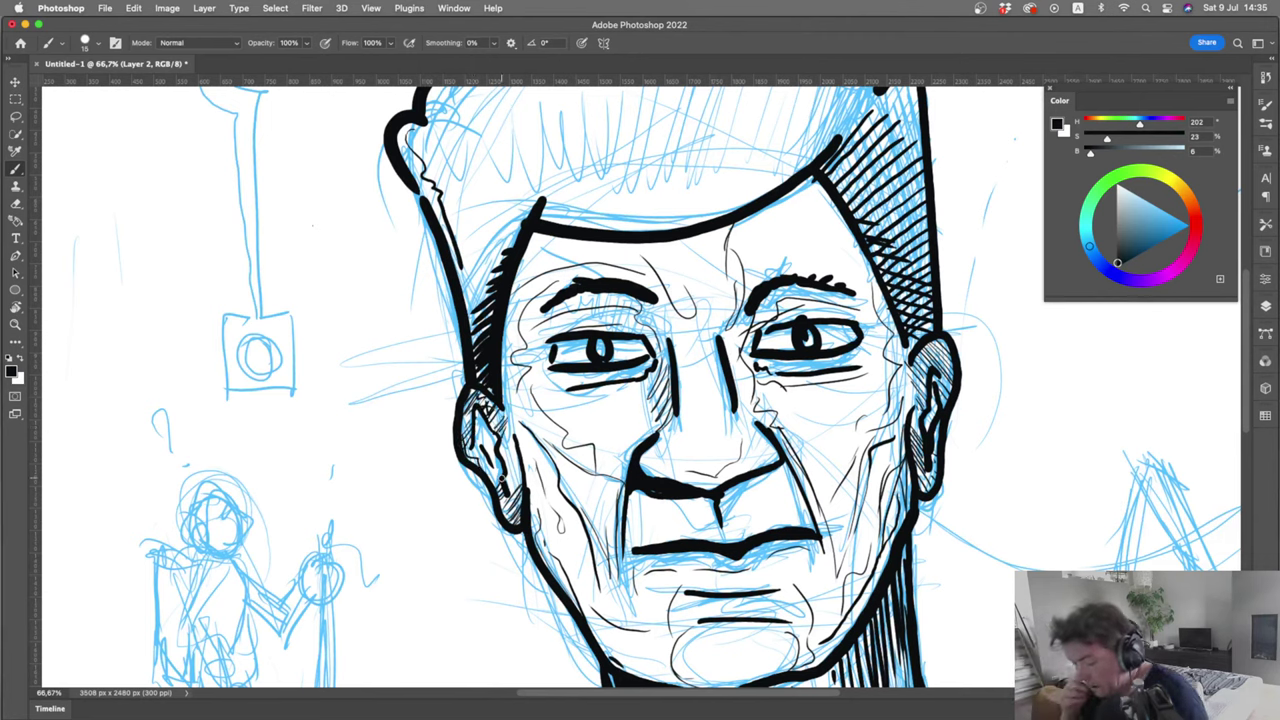
Draw a thin hair contour and short hatch strokes on the left side of the hair above the sideburn
{"action": "mouse_move", "coordinate": [434, 130]}
{"action": "left_mouse_down"}
{"action": "mouse_move", "coordinate": [450, 186]}
{"action": "mouse_move", "coordinate": [470, 196]}
{"action": "mouse_move", "coordinate": [480, 304]}
{"action": "left_mouse_up"}
{"action": "mouse_move", "coordinate": [506, 242]}
{"action": "left_mouse_down"}
{"action": "mouse_move", "coordinate": [472, 254]}
{"action": "mouse_move", "coordinate": [477, 236]}
{"action": "left_mouse_up"}
{"action": "mouse_move", "coordinate": [499, 209]}
{"action": "left_mouse_down"}
{"action": "mouse_move", "coordinate": [470, 221]}
{"action": "mouse_move", "coordinate": [474, 206]}
{"action": "left_mouse_up"}
{"action": "mouse_move", "coordinate": [496, 188]}
{"action": "left_mouse_down"}
{"action": "mouse_move", "coordinate": [470, 199]}
{"action": "mouse_move", "coordinate": [461, 172]}
{"action": "left_mouse_up"}
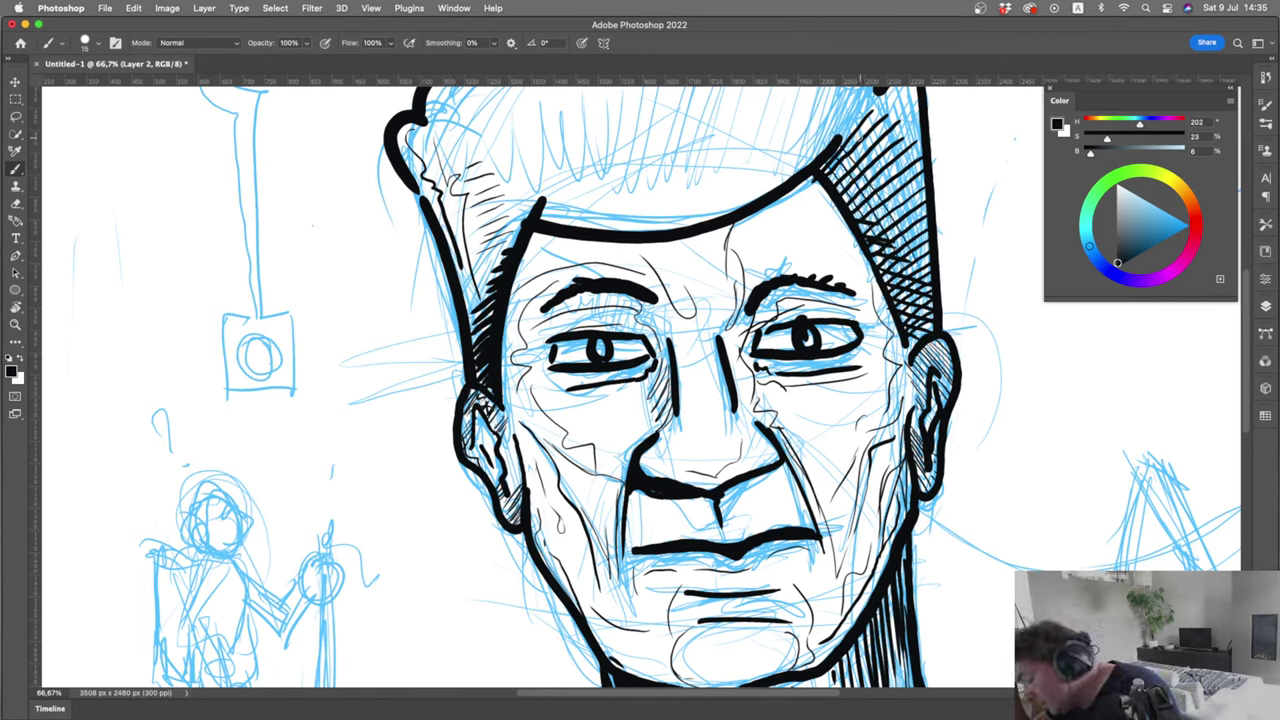
Cross-hatch the upper right side of the hair and thicken the head's outline down to the right ear
{"action": "mouse_move", "coordinate": [859, 136]}
{"action": "left_mouse_down"}
{"action": "mouse_move", "coordinate": [916, 242]}
{"action": "mouse_move", "coordinate": [927, 236]}
{"action": "left_mouse_up"}
{"action": "mouse_move", "coordinate": [876, 126]}
{"action": "left_mouse_down"}
{"action": "mouse_move", "coordinate": [922, 200]}
{"action": "mouse_move", "coordinate": [926, 186]}
{"action": "left_mouse_up"}
{"action": "left_click_drag", "start_coordinate": [934, 200], "coordinate": [946, 224]}
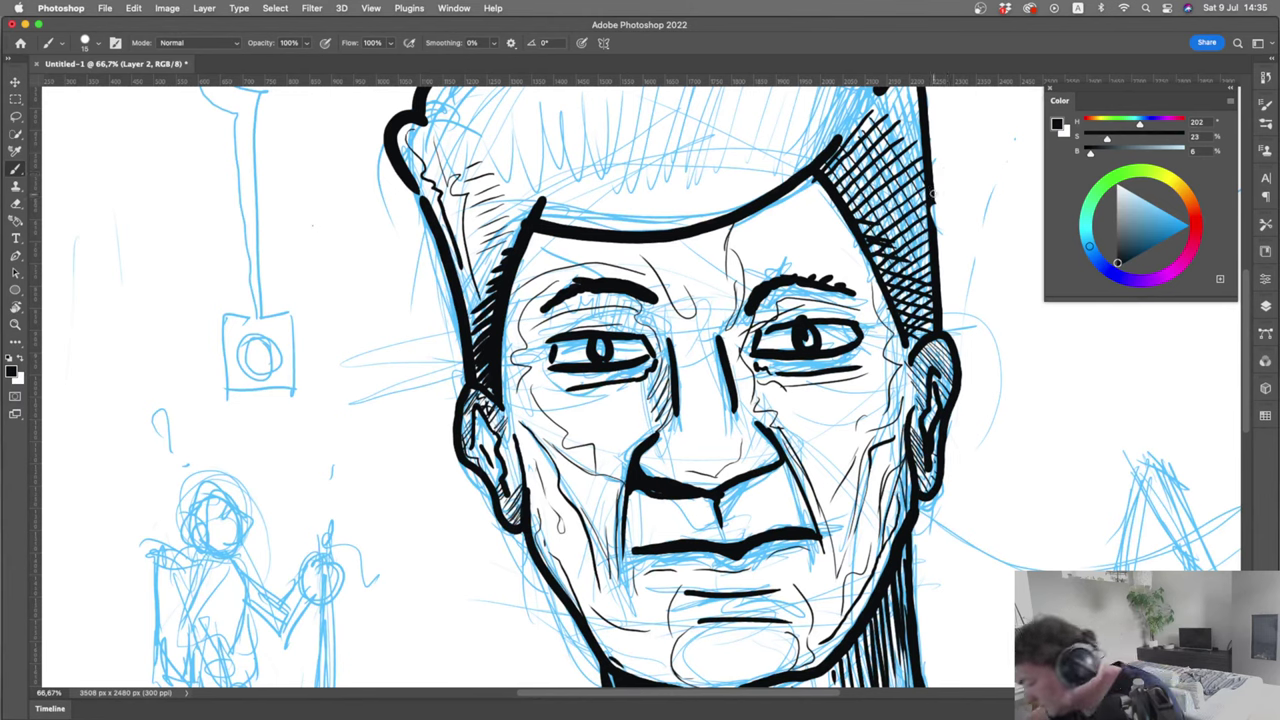
{"action": "left_click_drag", "start_coordinate": [933, 194], "coordinate": [944, 332]}
{"action": "mouse_move", "coordinate": [938, 268]}
{"action": "left_mouse_down"}
{"action": "mouse_move", "coordinate": [936, 230]}
{"action": "mouse_move", "coordinate": [943, 332]}
{"action": "mouse_move", "coordinate": [938, 286]}
{"action": "left_mouse_up"}
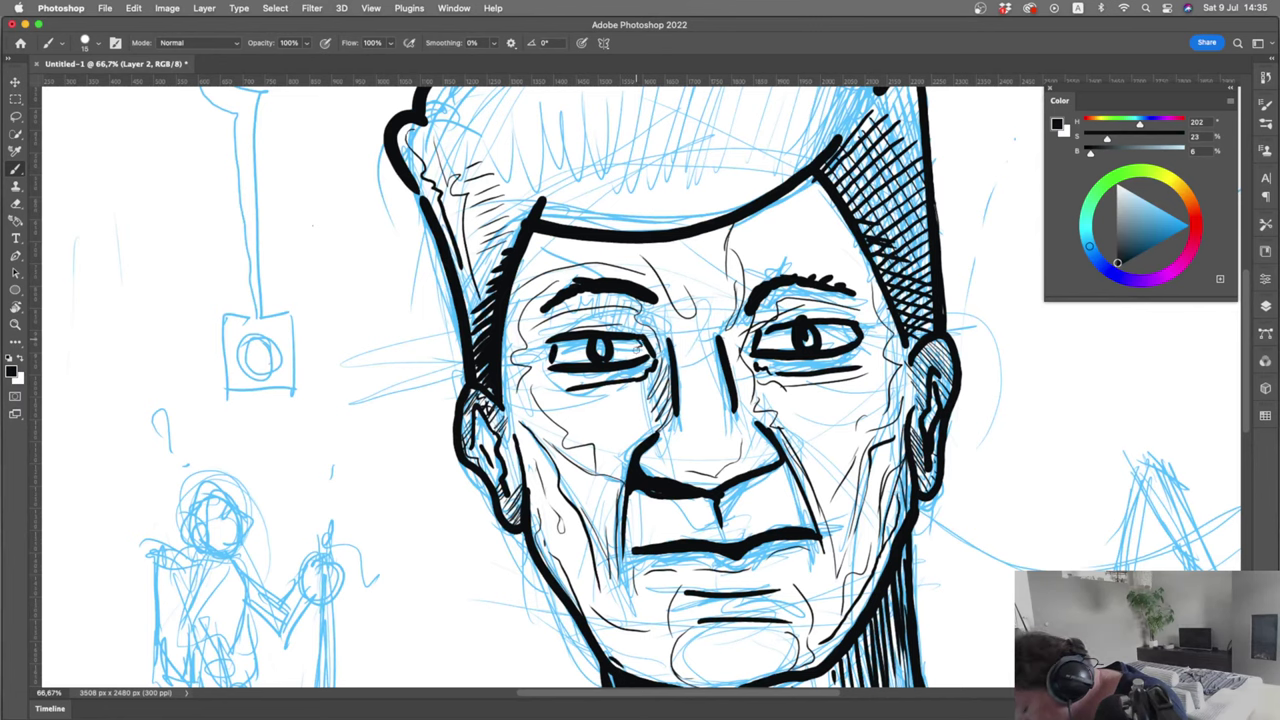
Add fine detail lines inside both eyes and short crow's-feet at their outer corners
{"action": "left_click_drag", "start_coordinate": [779, 330], "coordinate": [768, 354]}
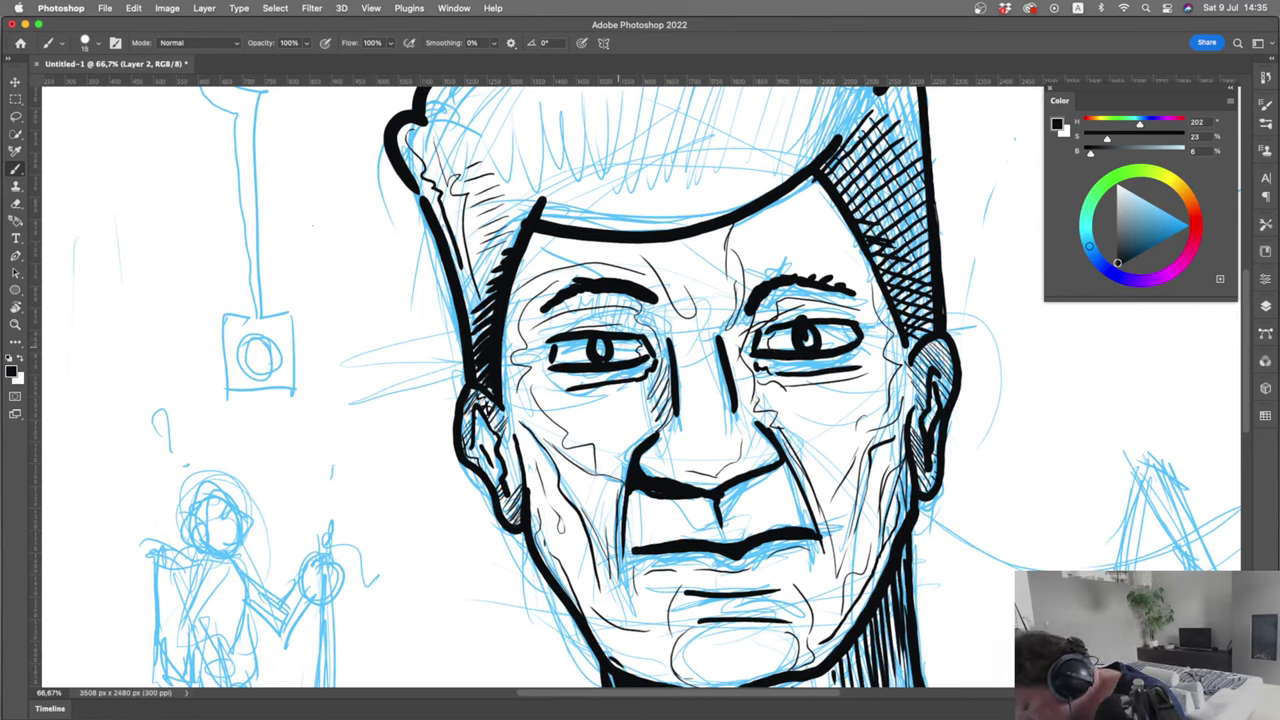
{"action": "left_click_drag", "start_coordinate": [640, 350], "coordinate": [613, 345]}
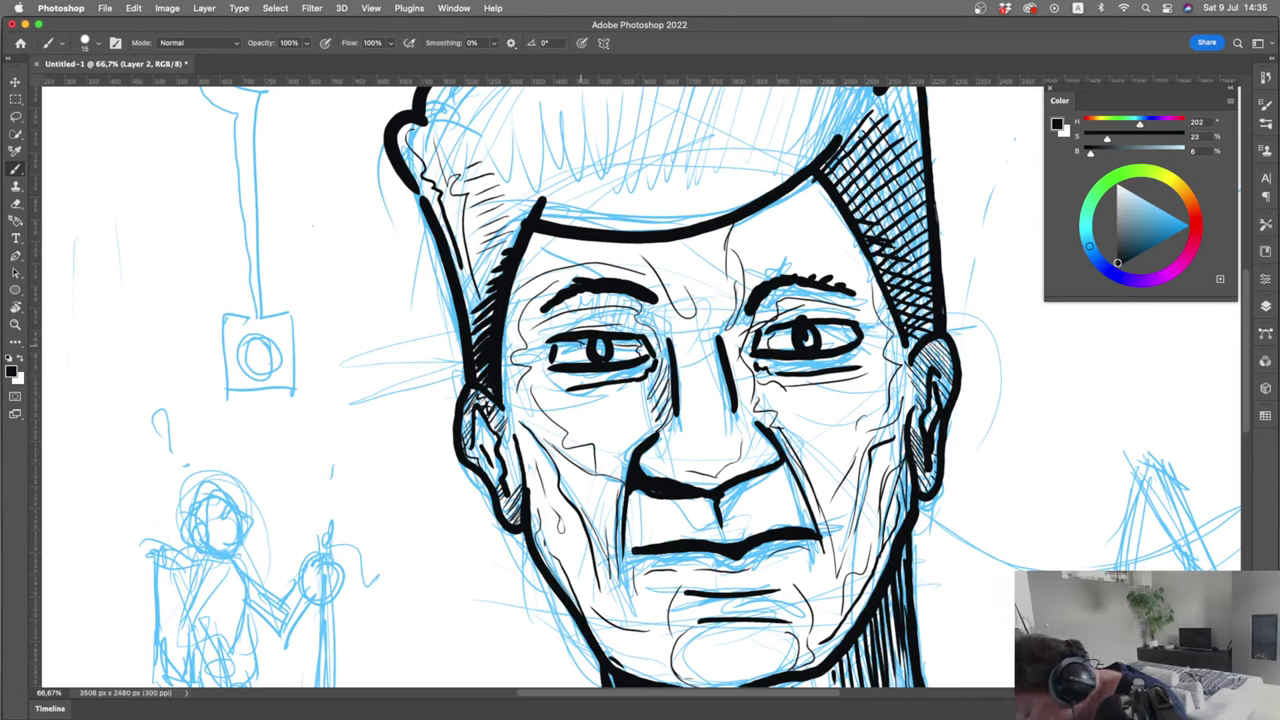
{"action": "left_click_drag", "start_coordinate": [856, 327], "coordinate": [819, 330]}
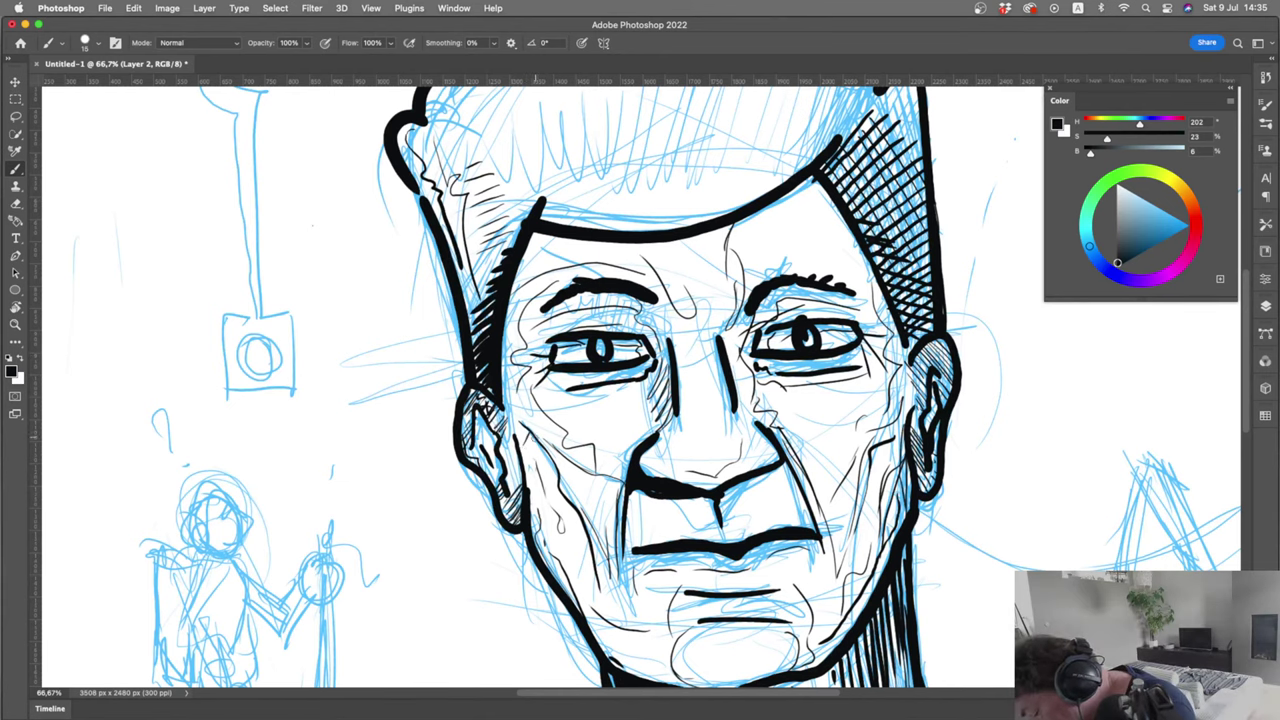
Hatch the left cheekbone and add small squiggly skin lines along the left cheek, jaw, temple and forehead
{"action": "left_click_drag", "start_coordinate": [530, 440], "coordinate": [564, 518]}
{"action": "mouse_move", "coordinate": [581, 456]}
{"action": "left_mouse_down"}
{"action": "mouse_move", "coordinate": [589, 469]}
{"action": "mouse_move", "coordinate": [528, 405]}
{"action": "left_mouse_up"}
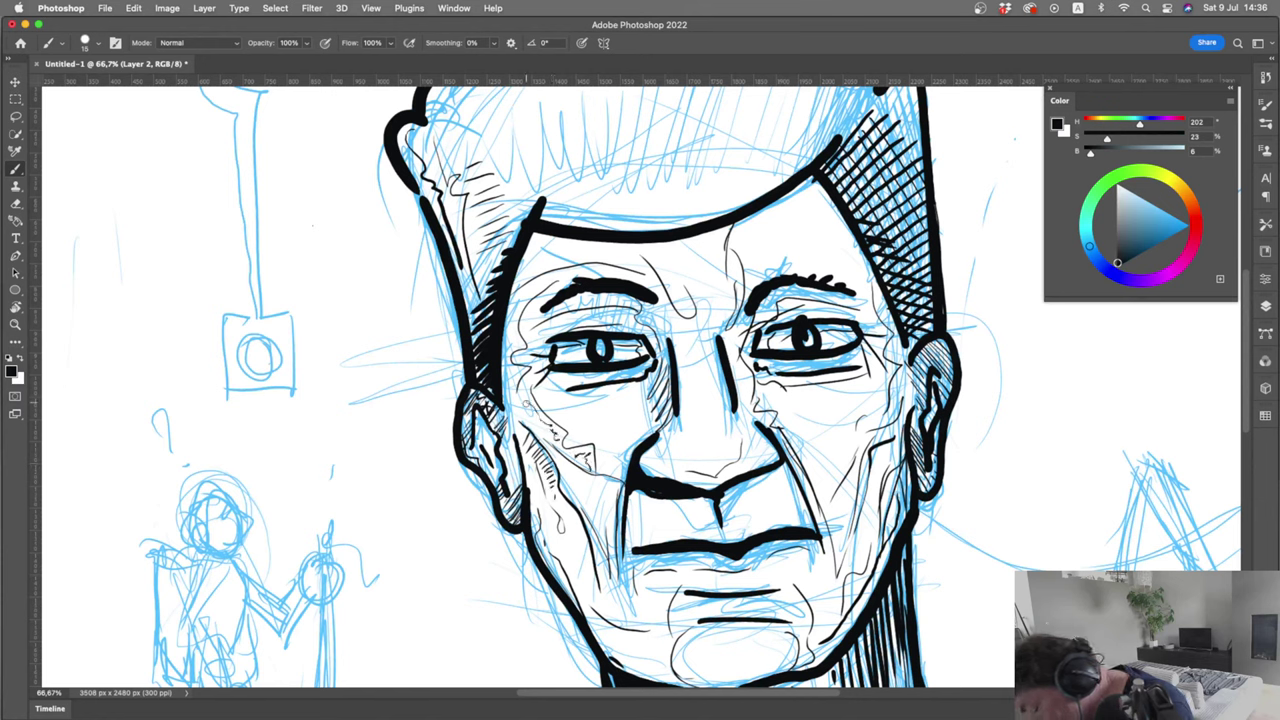
{"action": "mouse_move", "coordinate": [566, 532]}
{"action": "left_mouse_down"}
{"action": "mouse_move", "coordinate": [600, 632]}
{"action": "mouse_move", "coordinate": [626, 652]}
{"action": "mouse_move", "coordinate": [642, 645]}
{"action": "left_mouse_up"}
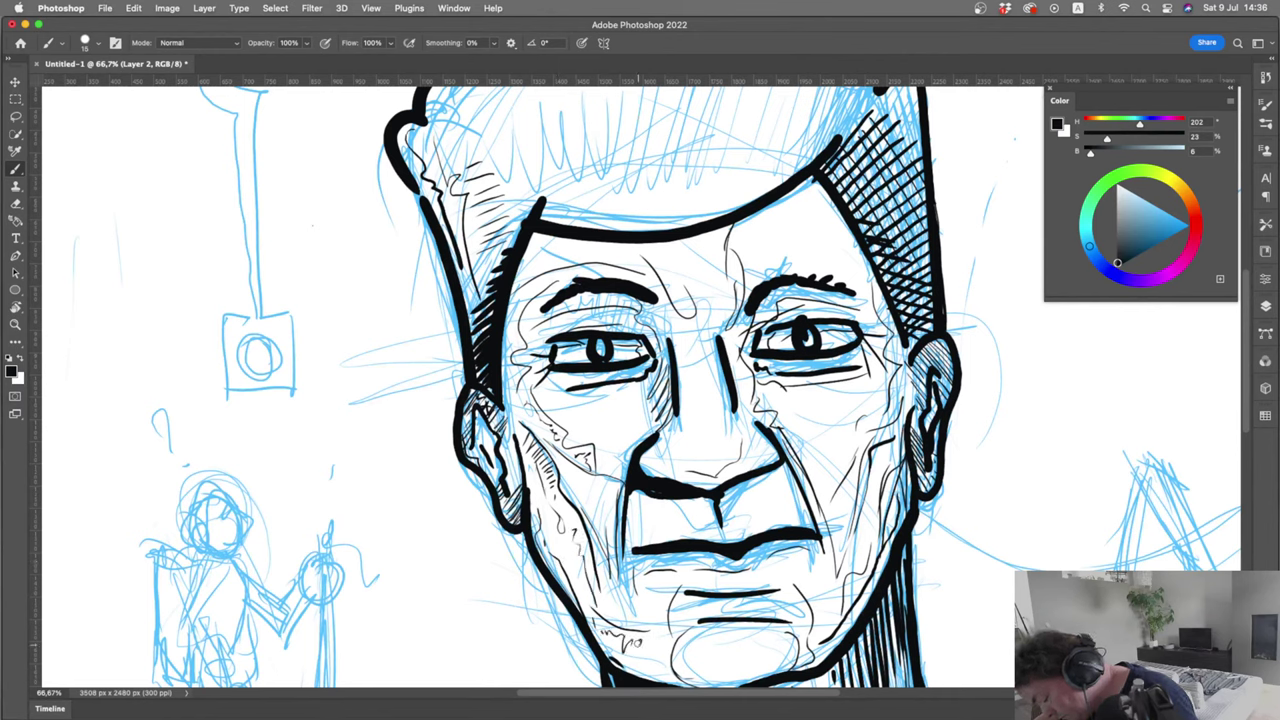
{"action": "left_click_drag", "start_coordinate": [514, 381], "coordinate": [512, 320]}
{"action": "mouse_move", "coordinate": [557, 264]}
{"action": "left_mouse_down"}
{"action": "mouse_move", "coordinate": [535, 260]}
{"action": "mouse_move", "coordinate": [562, 257]}
{"action": "left_mouse_up"}
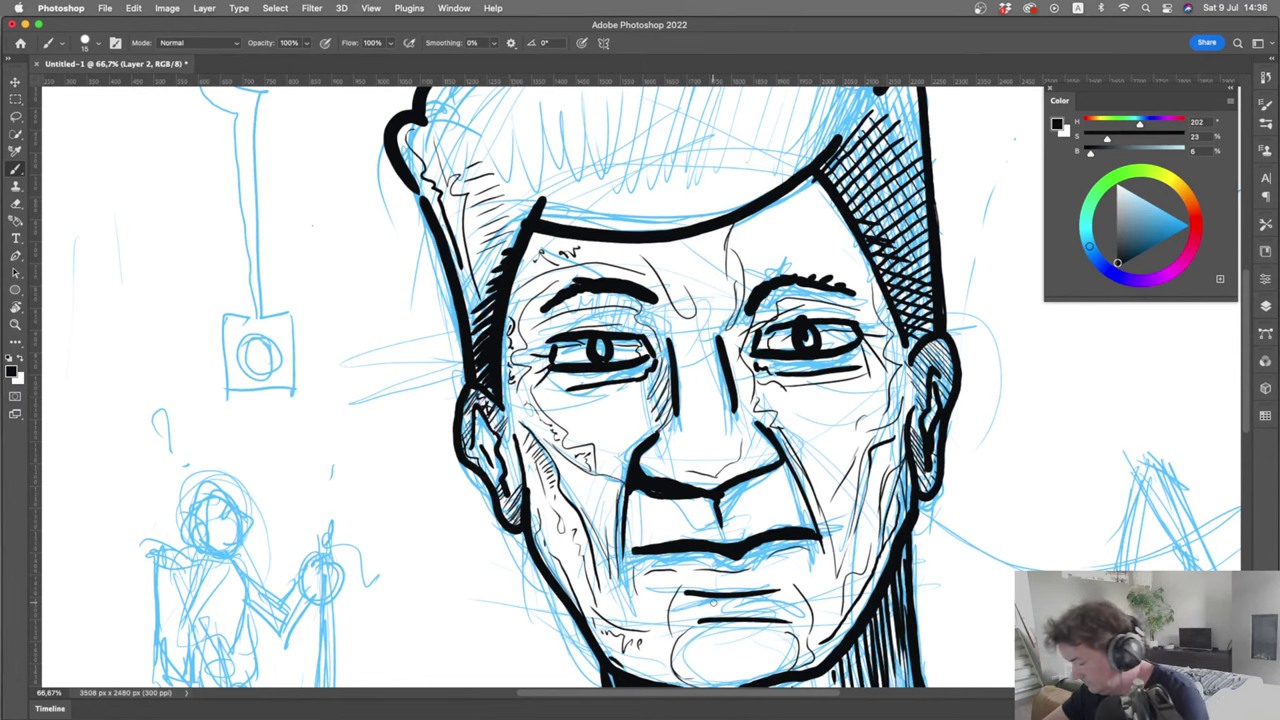
Hide the blue sketch on Layer 1 and add fine lines below the left eye and hatching at the left sideburn and ear
{"action": "left_click", "coordinate": [1265, 306]}
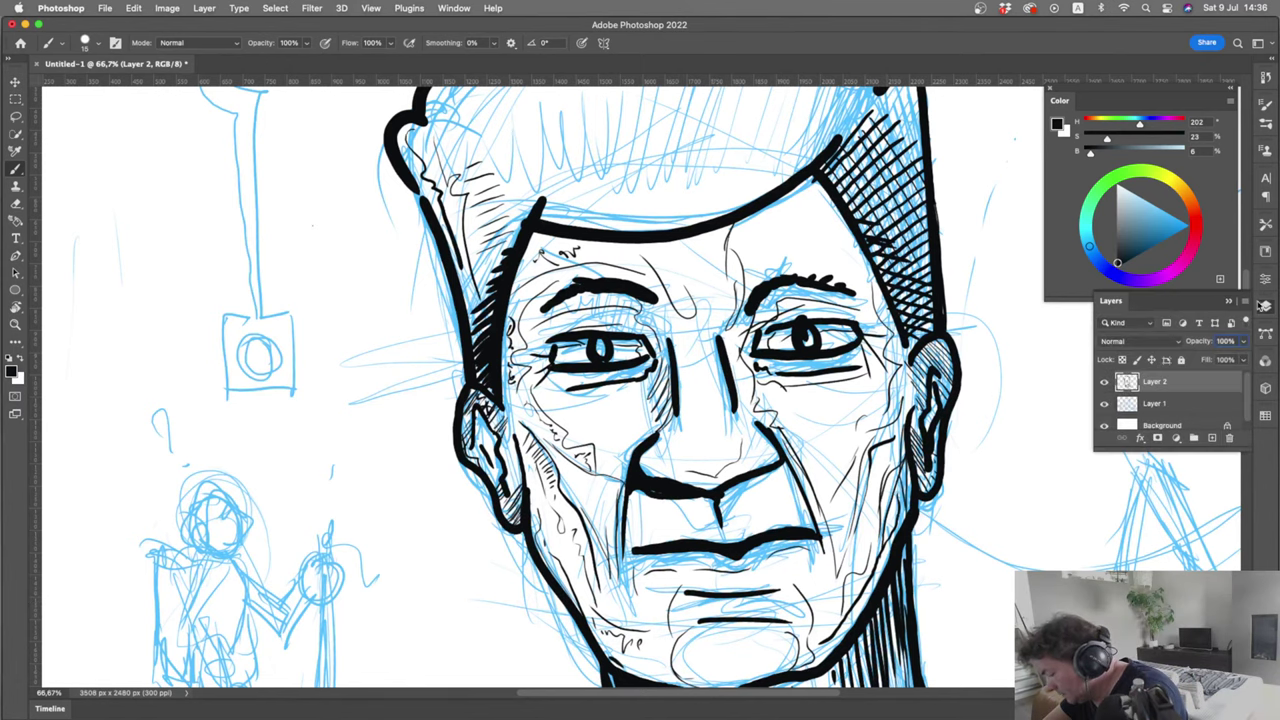
{"action": "left_click", "coordinate": [1104, 403]}
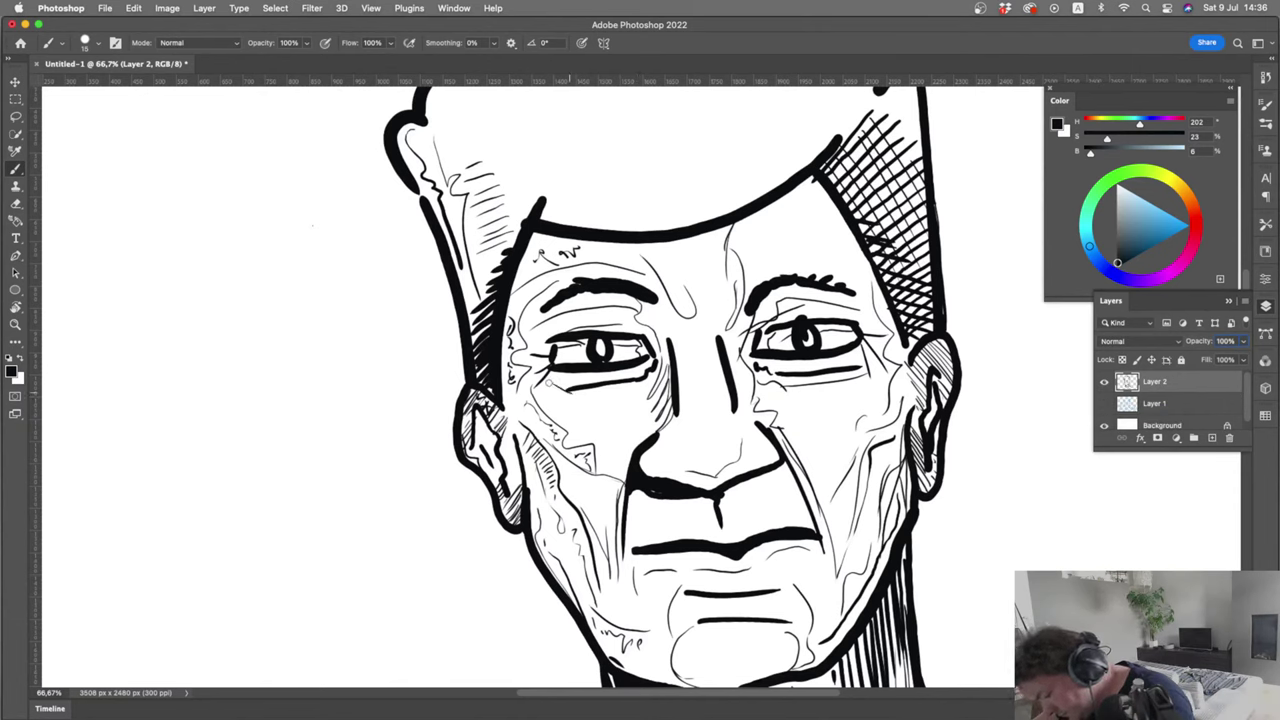
{"action": "left_click_drag", "start_coordinate": [640, 395], "coordinate": [556, 400]}
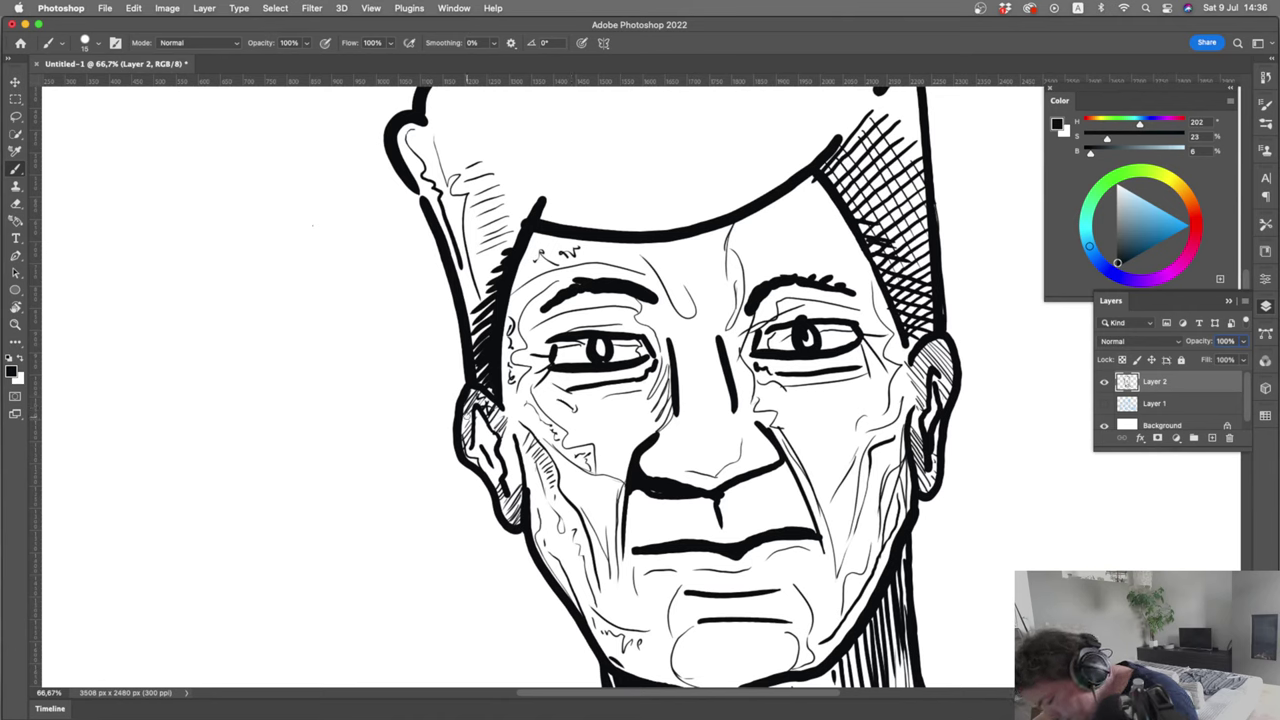
{"action": "left_click_drag", "start_coordinate": [514, 438], "coordinate": [510, 498]}
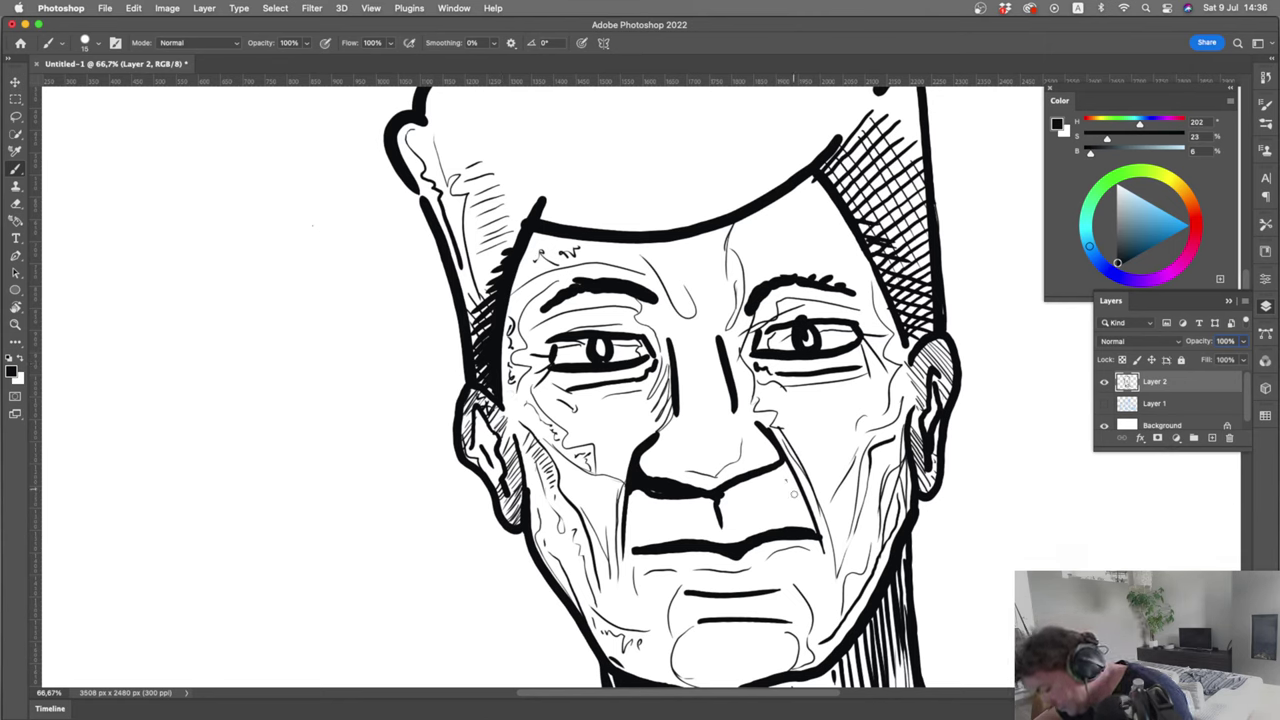
Stipple small stubble dots across the upper lip, from the right side of the mouth to the left
{"action": "left_click", "coordinate": [772, 487]}
{"action": "left_click", "coordinate": [773, 508]}
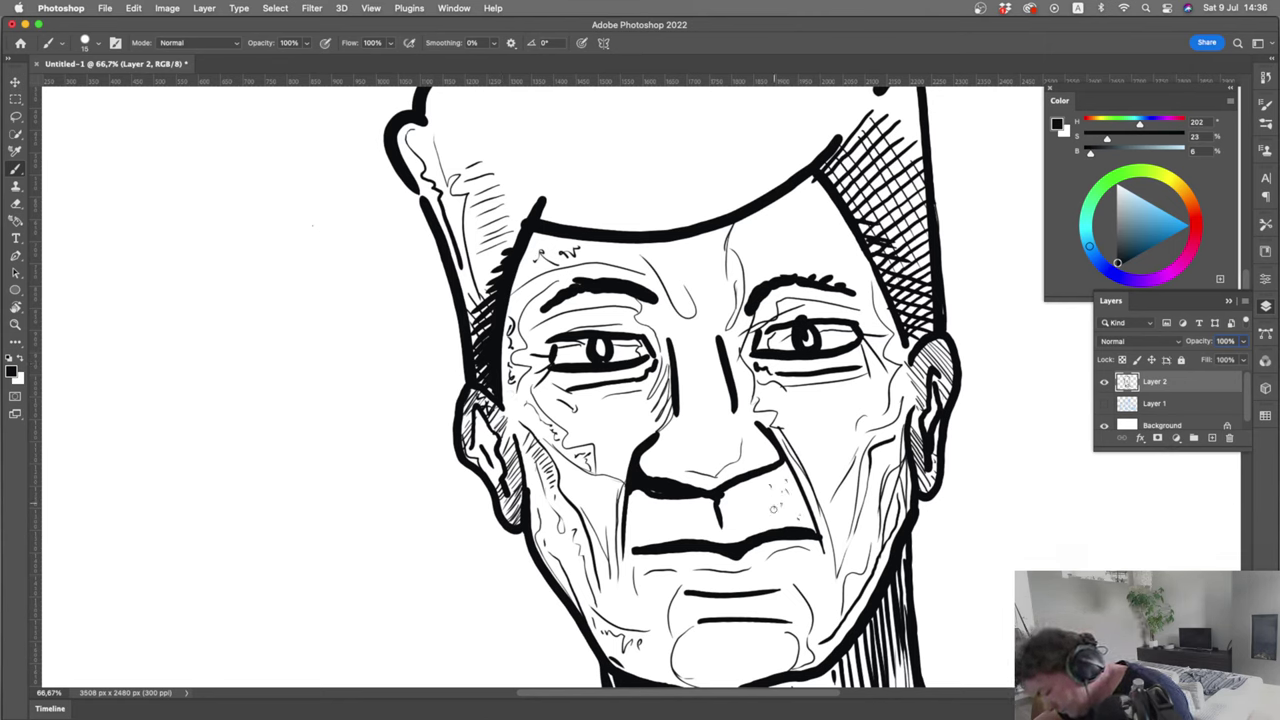
{"action": "left_click", "coordinate": [762, 516]}
{"action": "left_click", "coordinate": [744, 499]}
{"action": "left_click", "coordinate": [741, 527]}
{"action": "left_click", "coordinate": [741, 509]}
{"action": "left_click", "coordinate": [767, 488]}
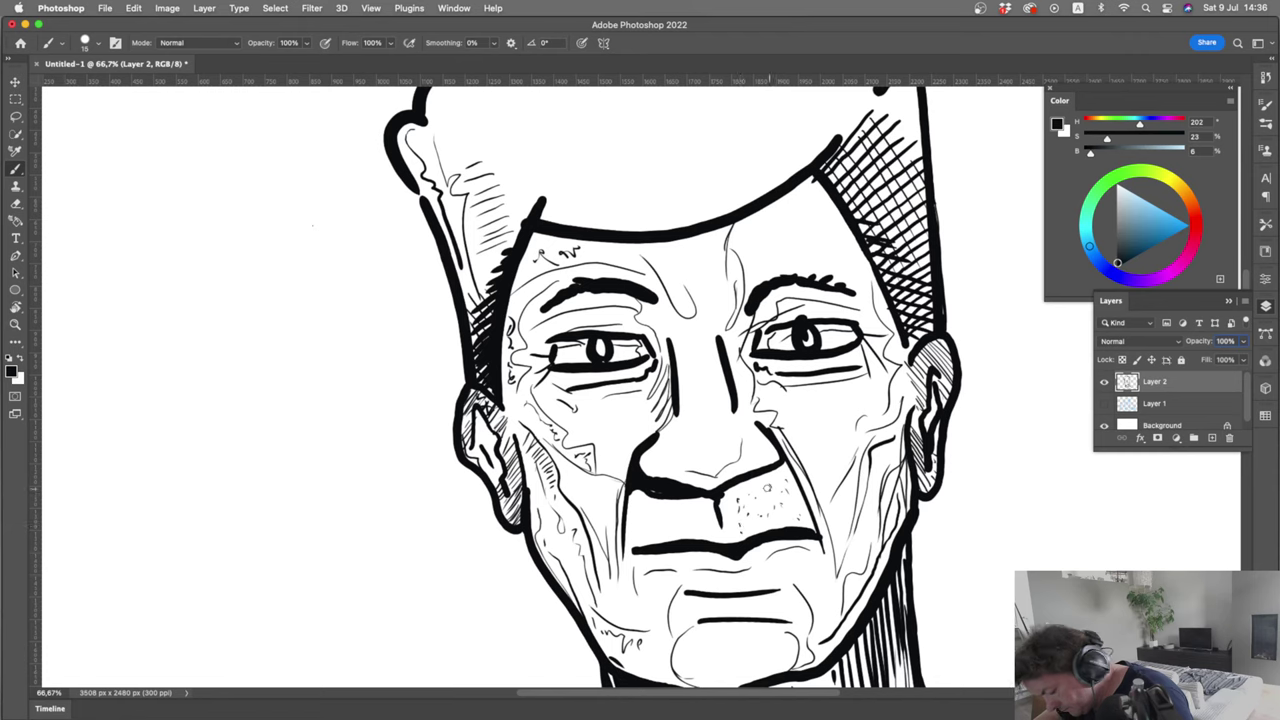
{"action": "left_click", "coordinate": [755, 512]}
{"action": "left_click", "coordinate": [711, 523]}
{"action": "left_click", "coordinate": [695, 501]}
{"action": "left_click", "coordinate": [678, 523]}
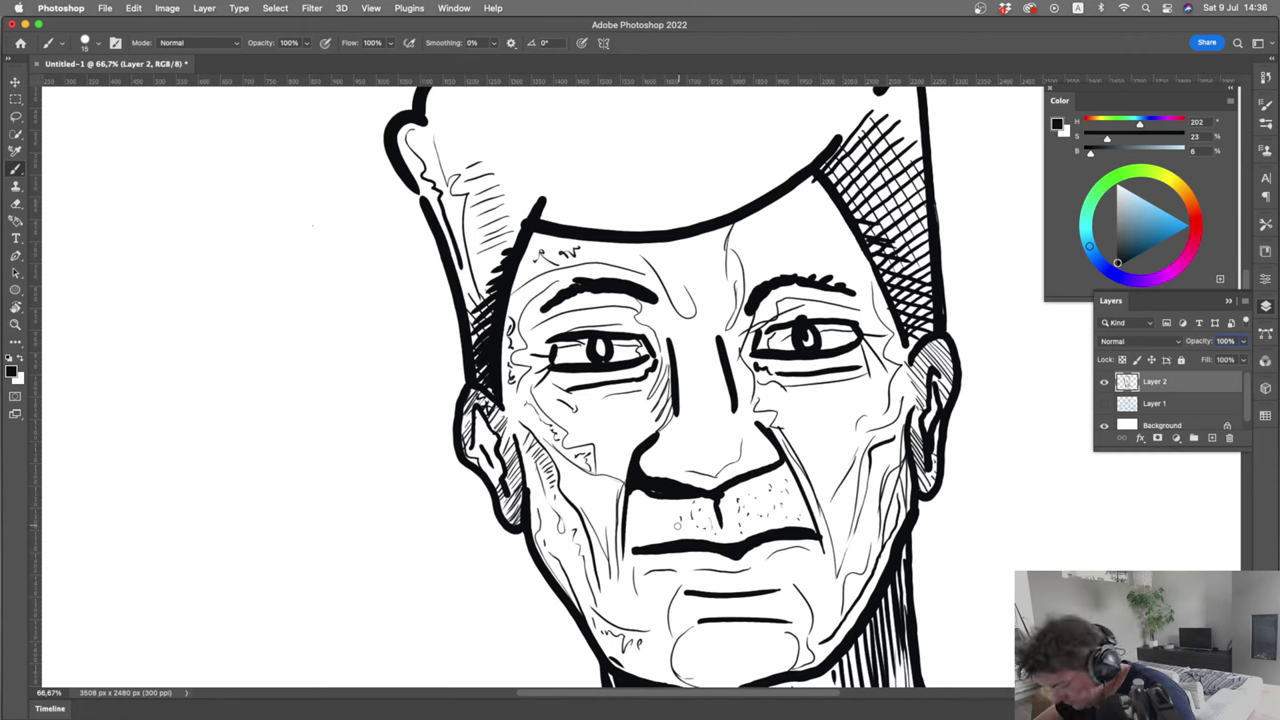
{"action": "left_click", "coordinate": [640, 525]}
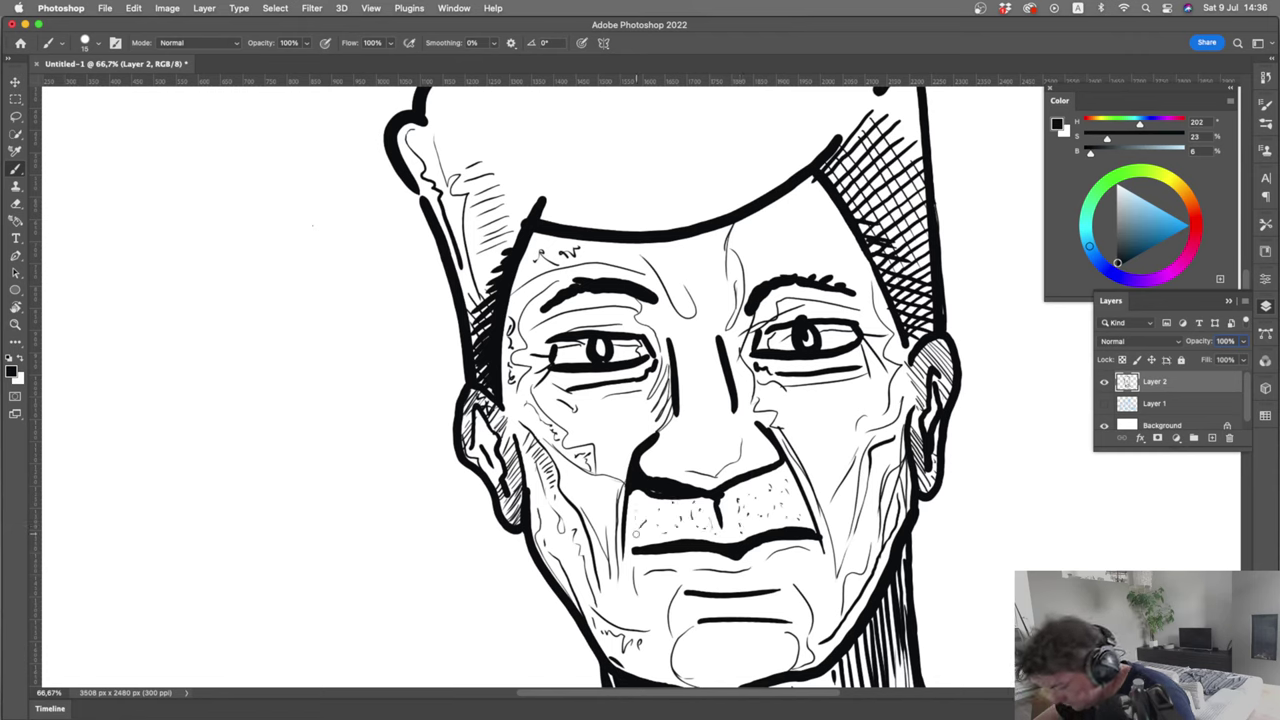
Stipple stubble around the chin and both sides of the lower jaw, and darken the iris of the left eye
{"action": "left_click", "coordinate": [621, 591]}
{"action": "left_click", "coordinate": [623, 600]}
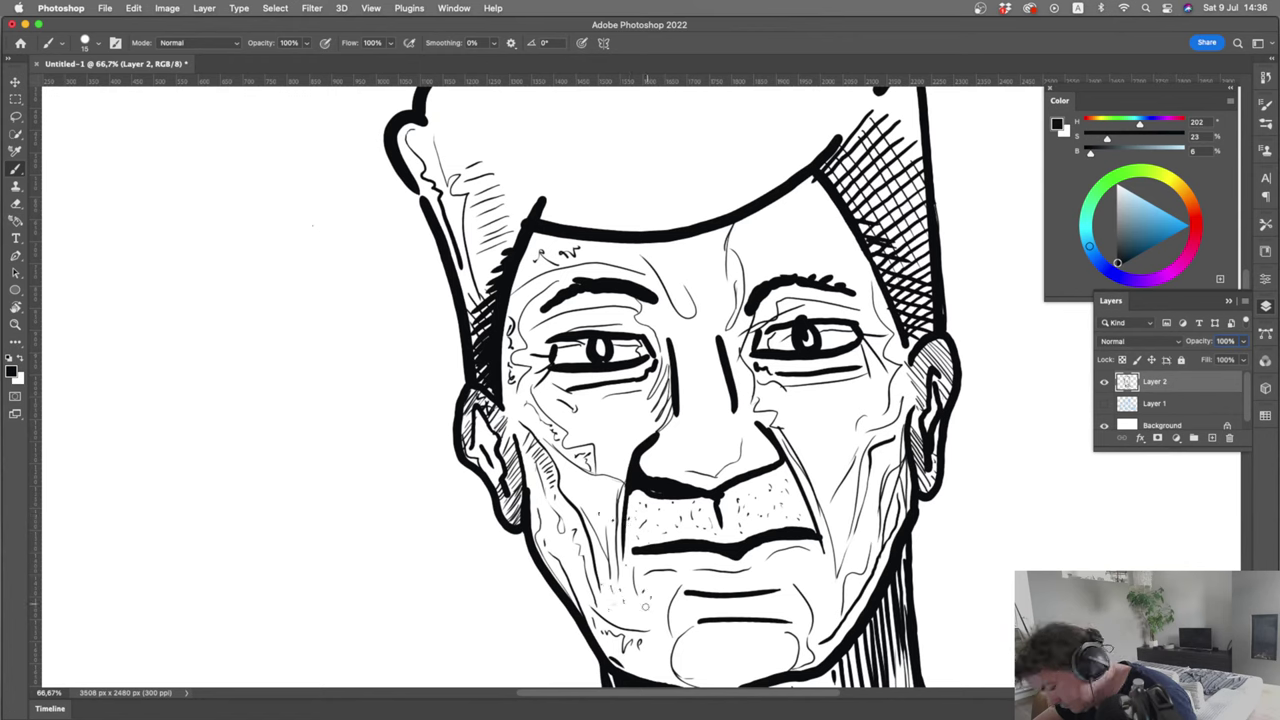
{"action": "left_click", "coordinate": [654, 619]}
{"action": "left_click", "coordinate": [682, 620]}
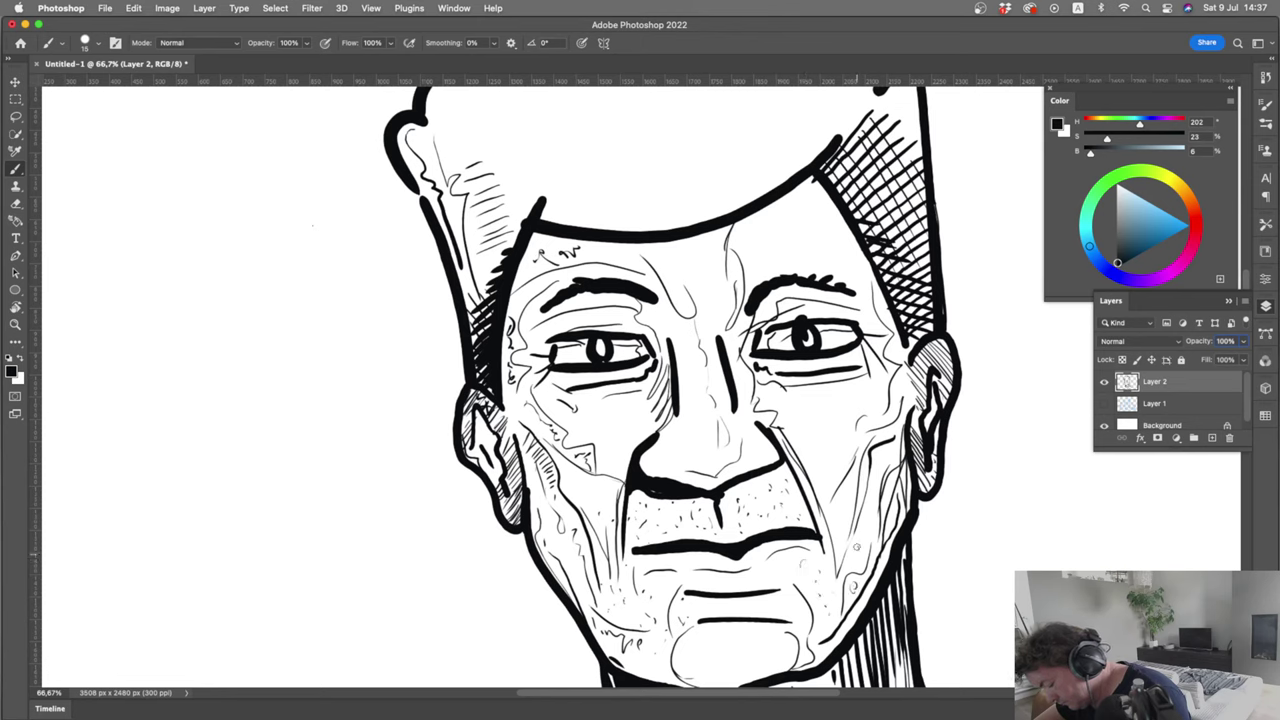
{"action": "left_click_drag", "start_coordinate": [857, 547], "coordinate": [853, 559]}
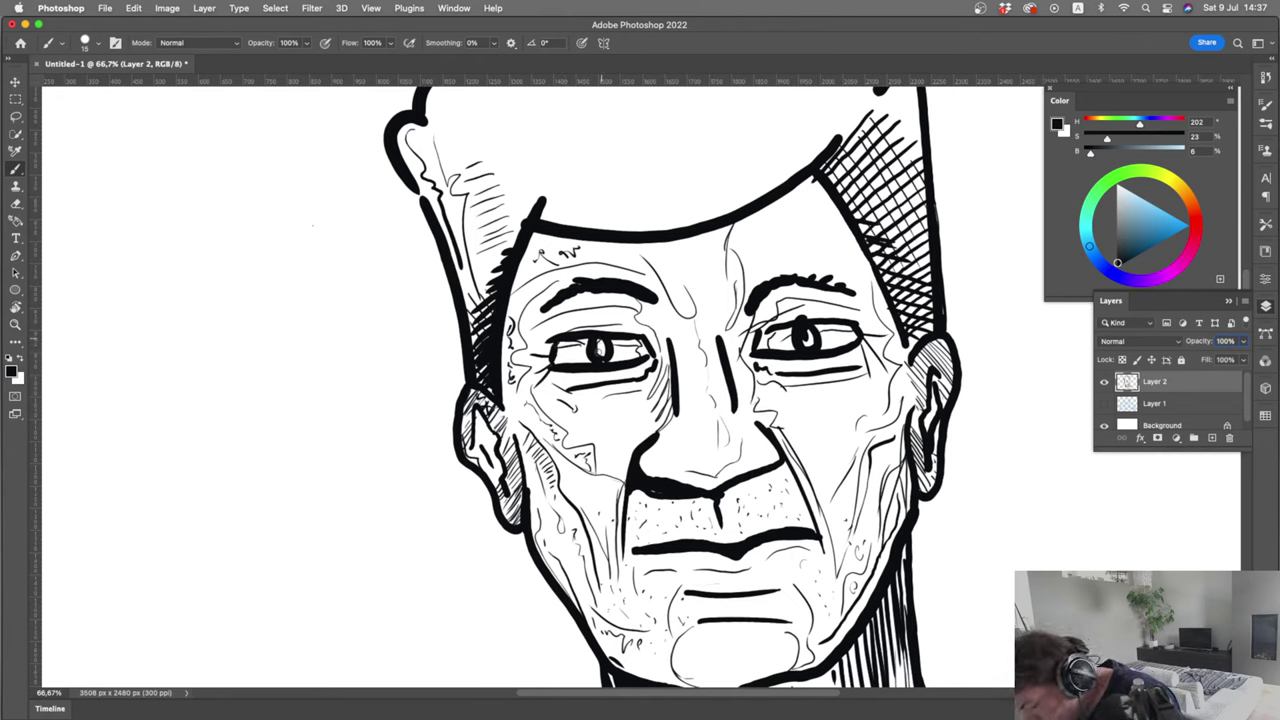
{"action": "left_click_drag", "start_coordinate": [591, 339], "coordinate": [591, 359]}
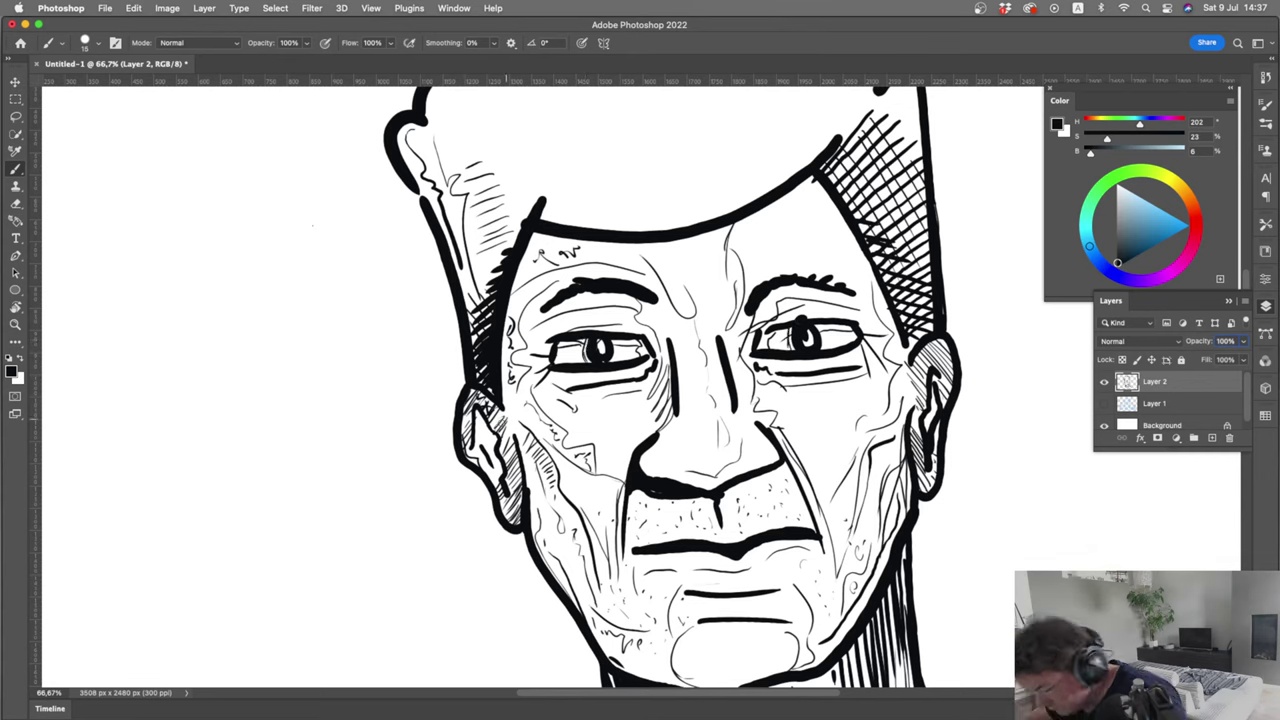
Stipple stubble down the left cheek and jaw and thicken the left cheekbone line
{"action": "left_click", "coordinate": [572, 550]}
{"action": "left_click", "coordinate": [572, 566]}
{"action": "left_click", "coordinate": [580, 578]}
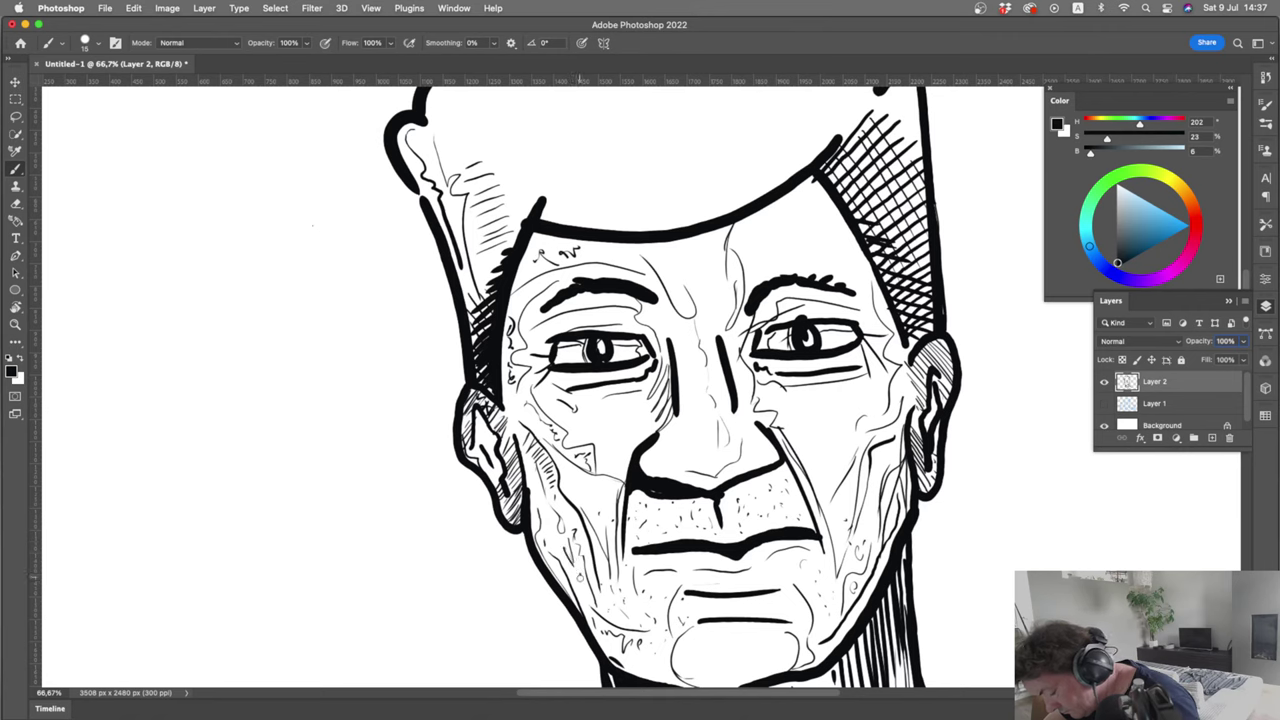
{"action": "left_click", "coordinate": [581, 590]}
{"action": "left_click", "coordinate": [584, 599]}
{"action": "left_click", "coordinate": [563, 576]}
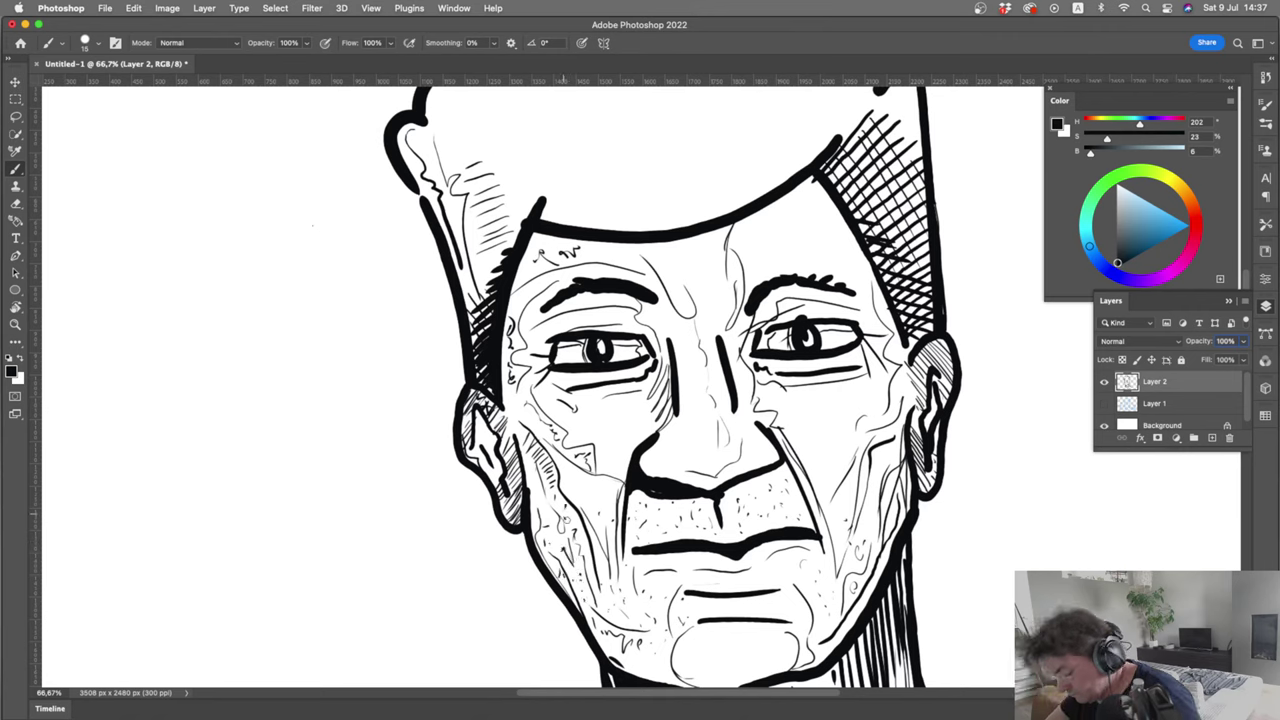
{"action": "left_click_drag", "start_coordinate": [524, 422], "coordinate": [552, 468]}
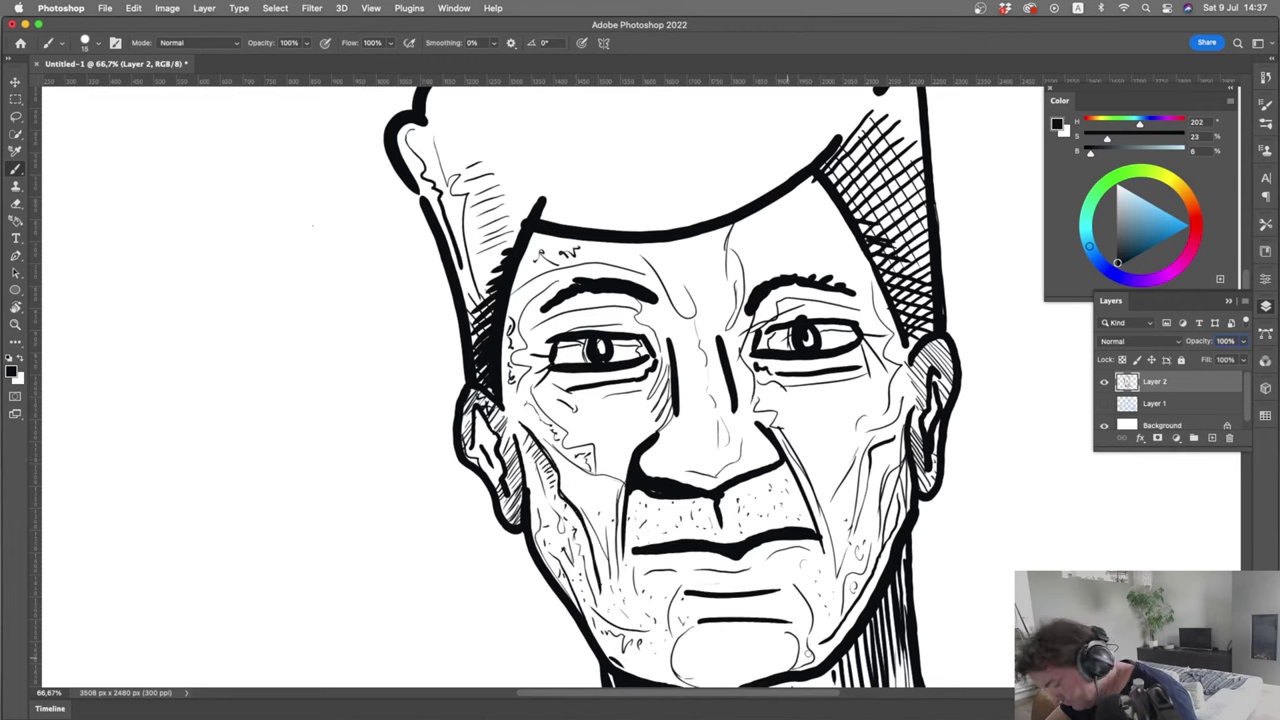
Cross-hatch the shadow on the right side of the neck below the jaw
{"action": "left_click_drag", "start_coordinate": [889, 592], "coordinate": [880, 642]}
{"action": "mouse_move", "coordinate": [872, 644]}
{"action": "left_mouse_down"}
{"action": "mouse_move", "coordinate": [861, 658]}
{"action": "mouse_move", "coordinate": [887, 664]}
{"action": "left_mouse_up"}
{"action": "left_click_drag", "start_coordinate": [897, 656], "coordinate": [878, 684]}
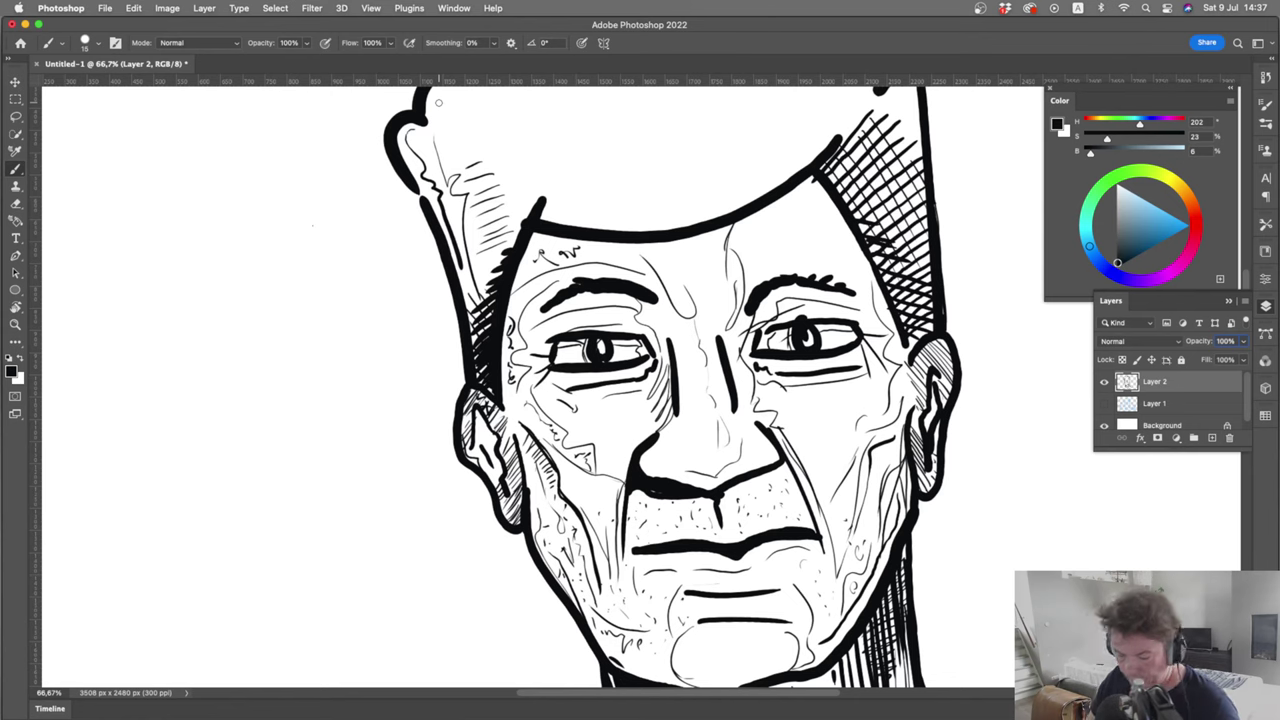
Extend fine hatching up the right side of the hair to just below the spiky tips
{"action": "scroll", "coordinate": [337, 394], "scroll_direction": "up", "scroll_amount": 5}
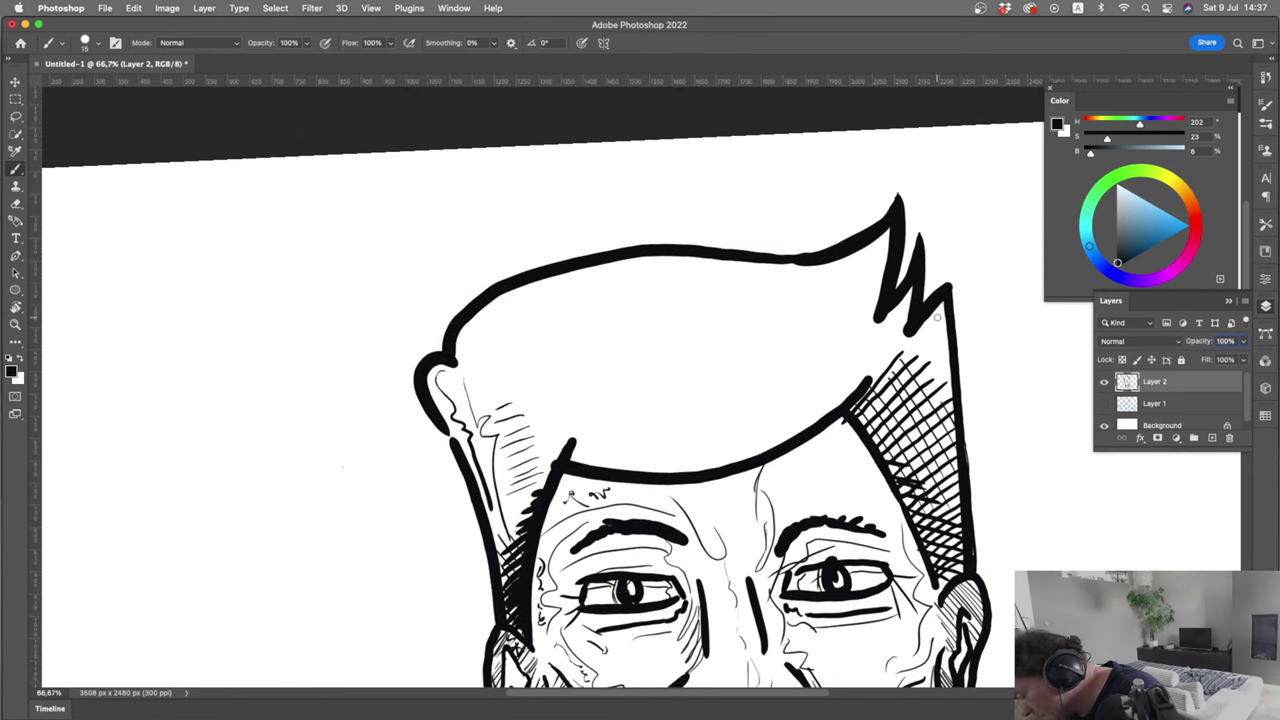
{"action": "mouse_move", "coordinate": [937, 317]}
{"action": "left_mouse_down"}
{"action": "mouse_move", "coordinate": [948, 441]}
{"action": "mouse_move", "coordinate": [939, 326]}
{"action": "mouse_move", "coordinate": [931, 357]}
{"action": "mouse_move", "coordinate": [923, 316]}
{"action": "mouse_move", "coordinate": [900, 370]}
{"action": "left_mouse_up"}
{"action": "mouse_move", "coordinate": [893, 310]}
{"action": "left_mouse_down"}
{"action": "mouse_move", "coordinate": [899, 332]}
{"action": "mouse_move", "coordinate": [880, 368]}
{"action": "left_mouse_up"}
{"action": "left_click_drag", "start_coordinate": [889, 318], "coordinate": [870, 390]}
{"action": "left_click_drag", "start_coordinate": [882, 322], "coordinate": [866, 376]}
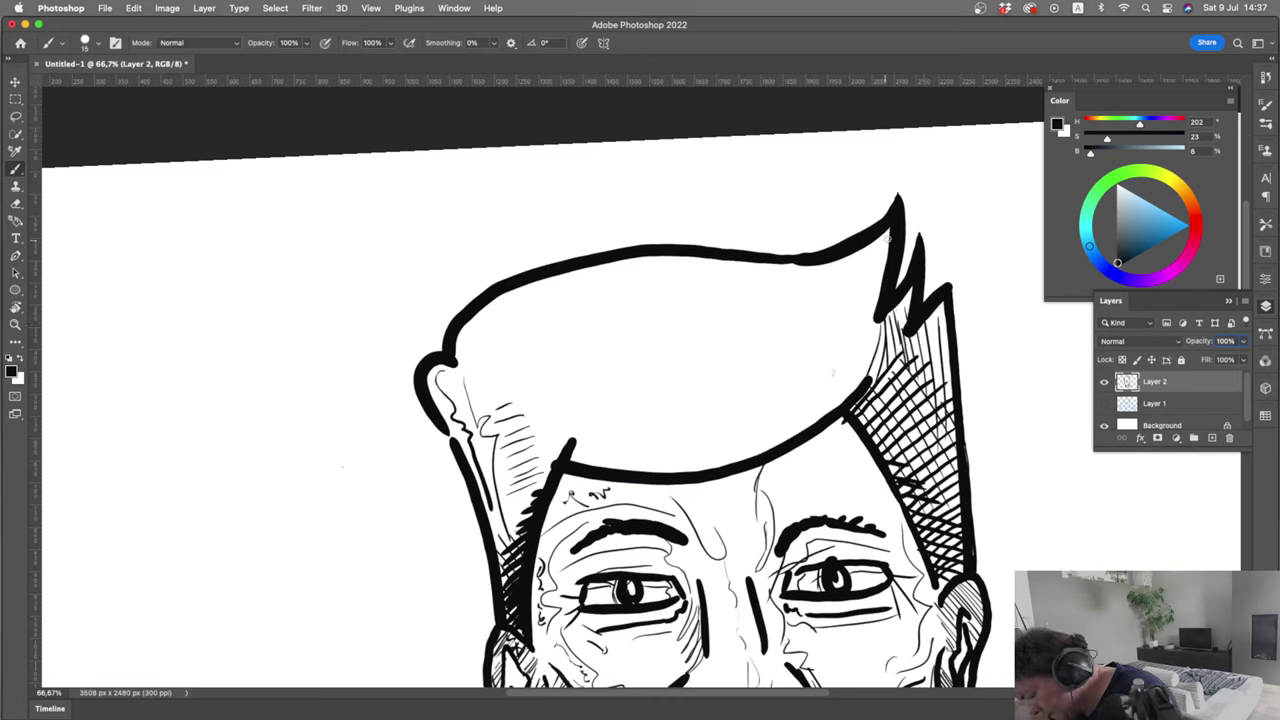
Draw curved hair strands through the quiff, from the right spike toward the middle
{"action": "left_click_drag", "start_coordinate": [889, 236], "coordinate": [843, 382]}
{"action": "left_click_drag", "start_coordinate": [875, 242], "coordinate": [823, 383]}
{"action": "left_click_drag", "start_coordinate": [847, 307], "coordinate": [793, 398]}
{"action": "left_click_drag", "start_coordinate": [827, 326], "coordinate": [770, 406]}
{"action": "left_click_drag", "start_coordinate": [806, 336], "coordinate": [760, 398]}
{"action": "mouse_move", "coordinate": [790, 336]}
{"action": "left_mouse_down"}
{"action": "mouse_move", "coordinate": [730, 392]}
{"action": "mouse_move", "coordinate": [720, 376]}
{"action": "left_mouse_up"}
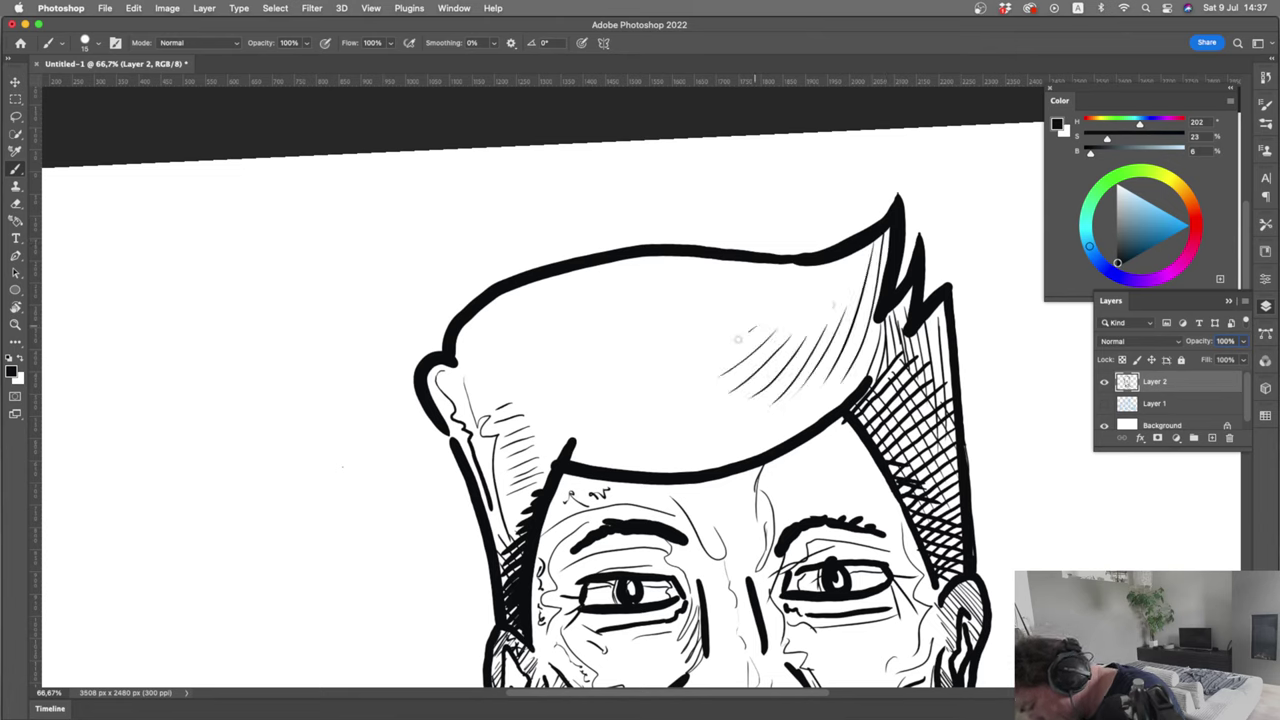
{"action": "left_click_drag", "start_coordinate": [750, 330], "coordinate": [690, 370]}
{"action": "left_click_drag", "start_coordinate": [730, 330], "coordinate": [641, 357]}
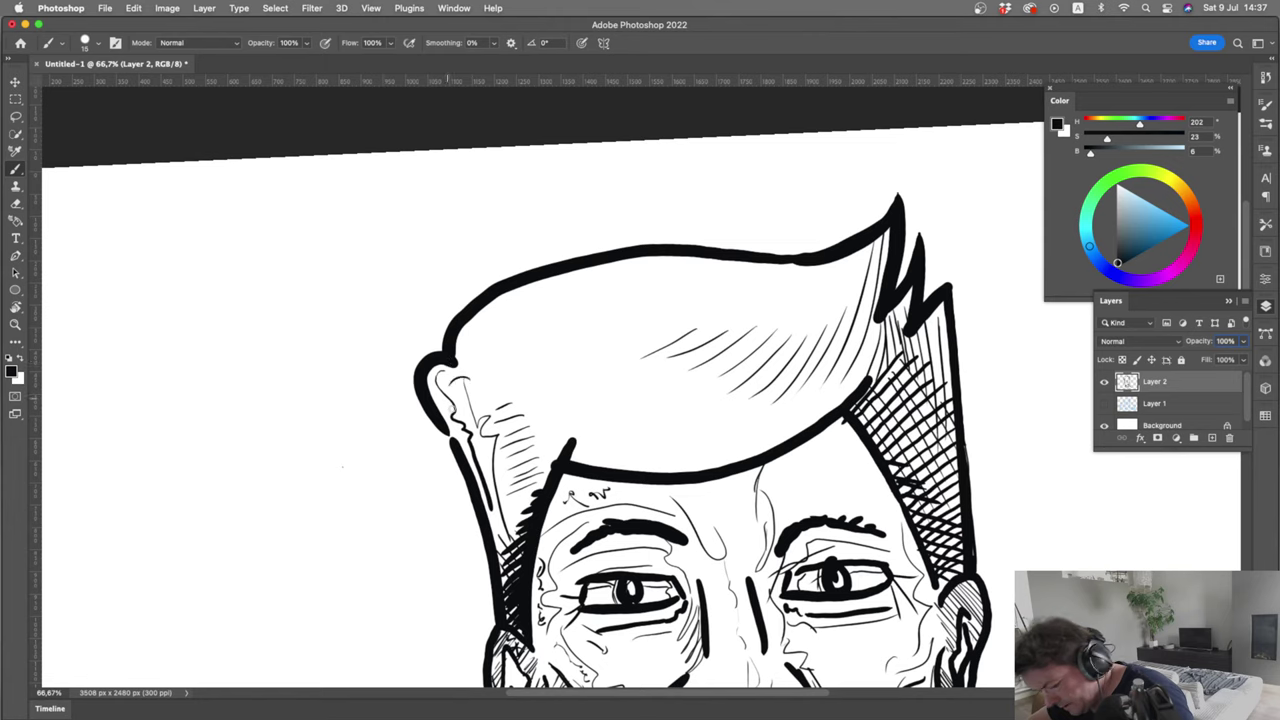
Add short wavy lines to the upper left of the quiff and fine wrinkles on the forehead below the hairline
{"action": "left_click_drag", "start_coordinate": [476, 340], "coordinate": [477, 362]}
{"action": "left_click_drag", "start_coordinate": [482, 333], "coordinate": [531, 290]}
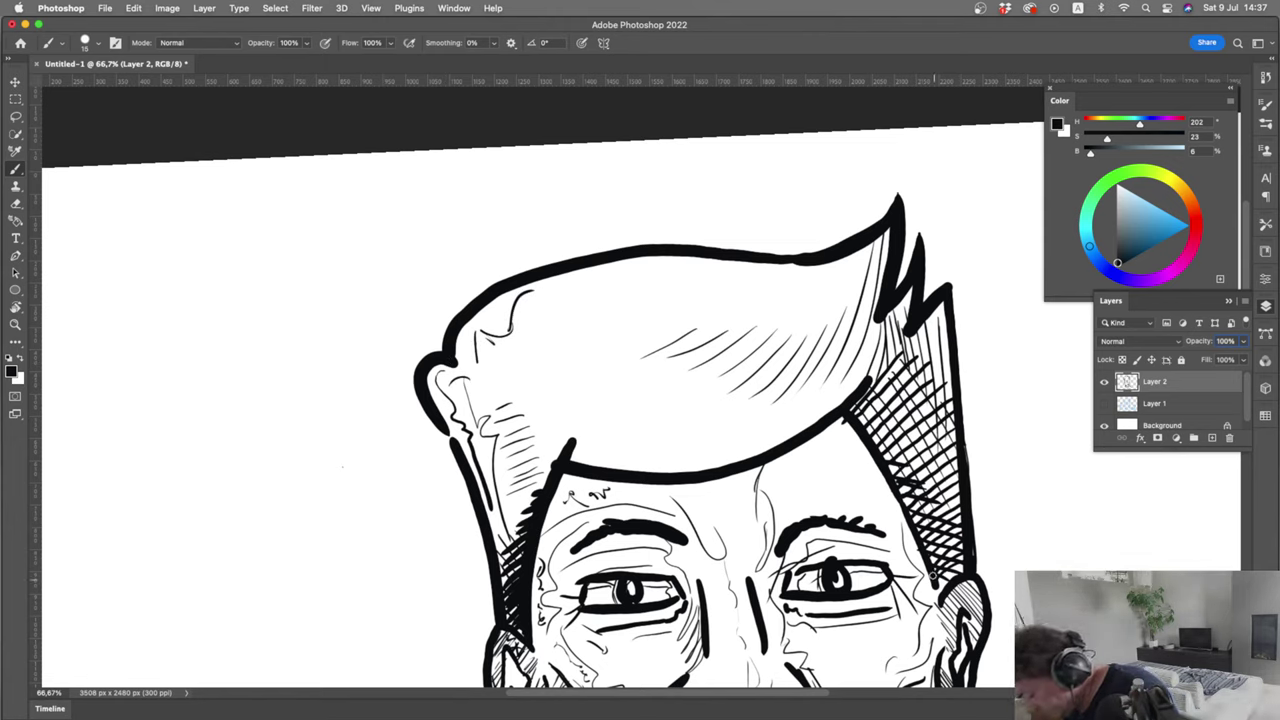
{"action": "left_click_drag", "start_coordinate": [853, 450], "coordinate": [802, 460]}
{"action": "left_click_drag", "start_coordinate": [739, 491], "coordinate": [676, 494]}
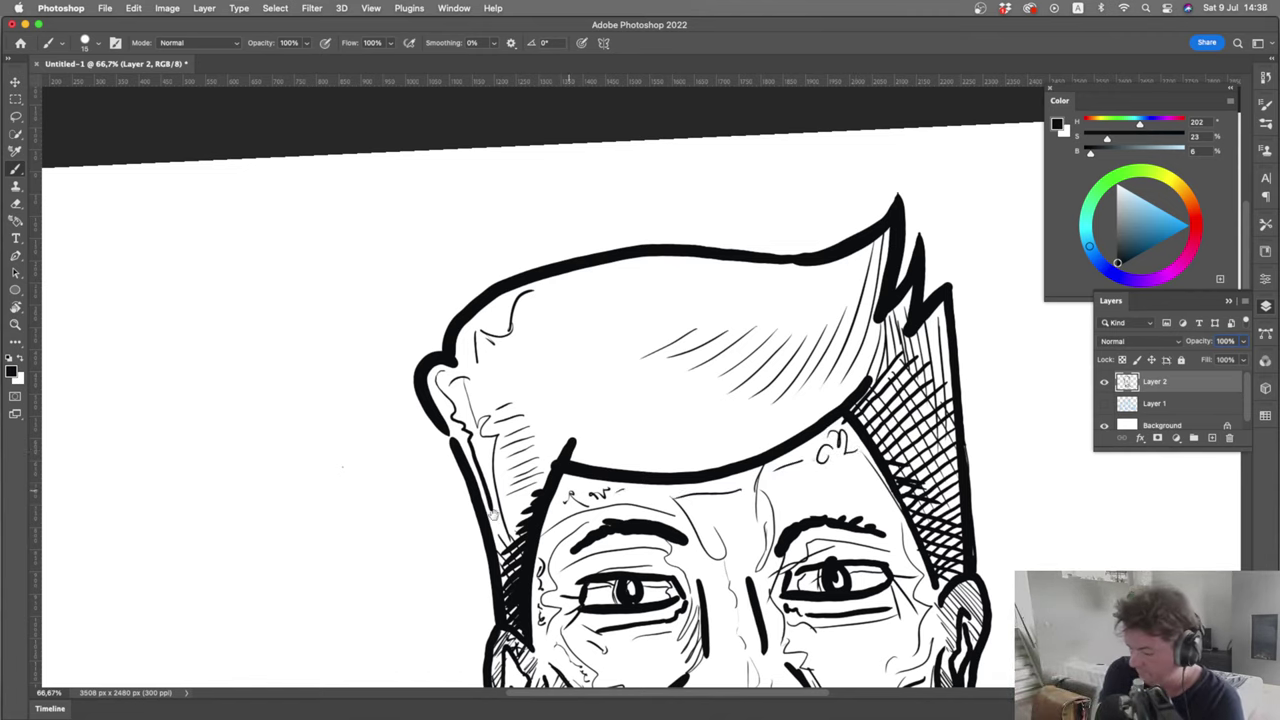
Show the blue sketch on Layer 1 again at the small hiker beside the portrait
{"action": "left_click_drag", "start_coordinate": [569, 492], "coordinate": [586, 211]}
{"action": "mouse_move", "coordinate": [403, 683]}
{"action": "left_mouse_down"}
{"action": "mouse_move", "coordinate": [449, 423]}
{"action": "mouse_move", "coordinate": [508, 471]}
{"action": "left_mouse_up"}
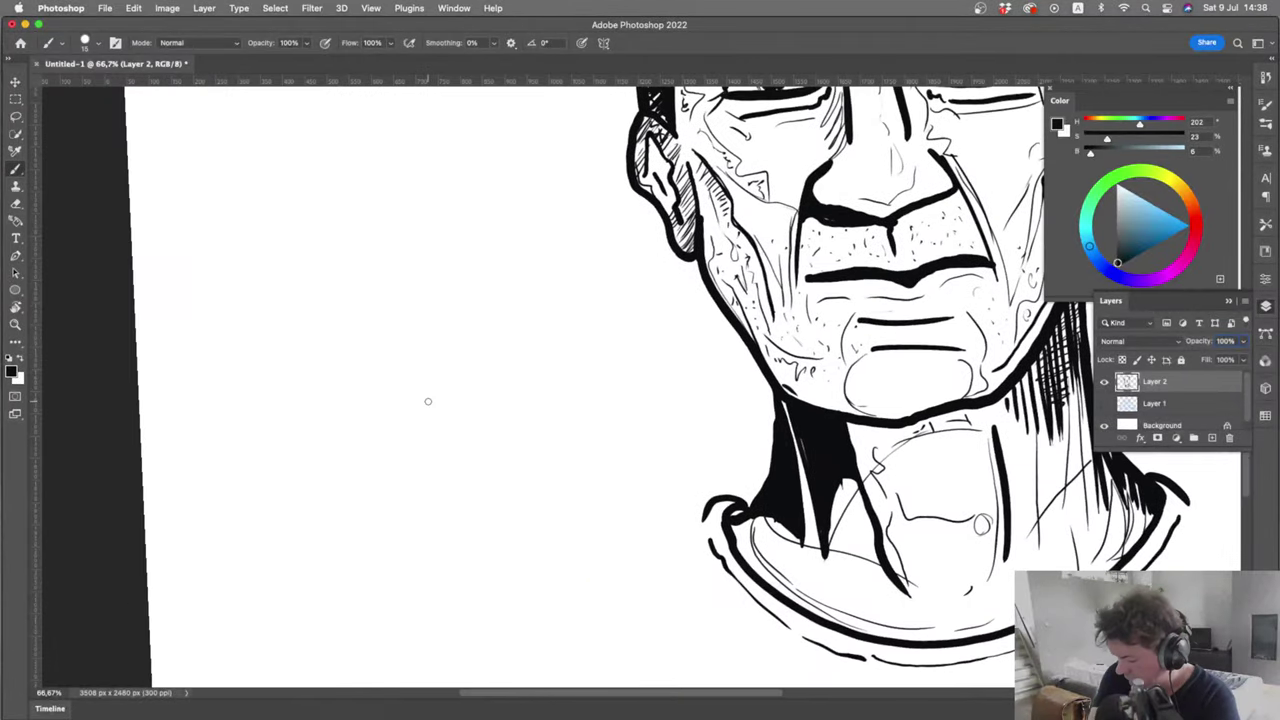
{"action": "left_click", "coordinate": [1104, 404]}
{"action": "left_click", "coordinate": [1104, 404]}
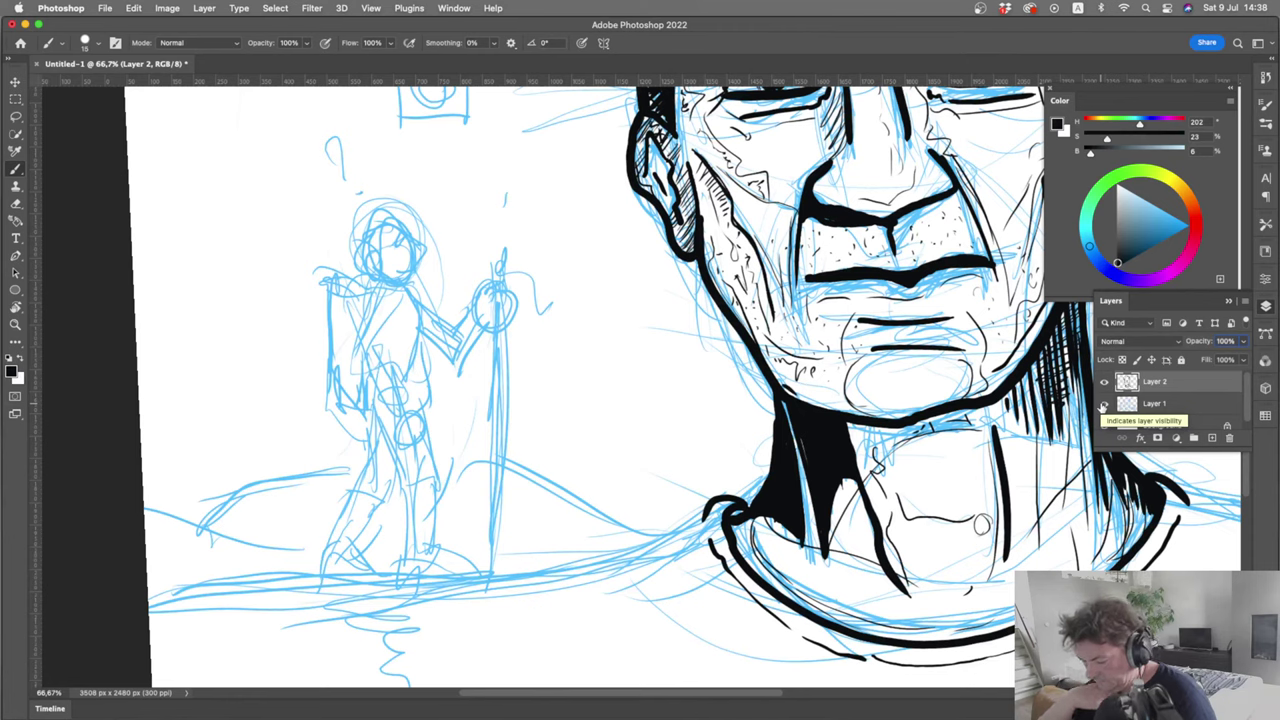
{"action": "scroll", "coordinate": [547, 452], "scroll_direction": "left", "scroll_amount": 5}
{"action": "scroll", "coordinate": [547, 452], "scroll_direction": "up", "scroll_amount": 2}
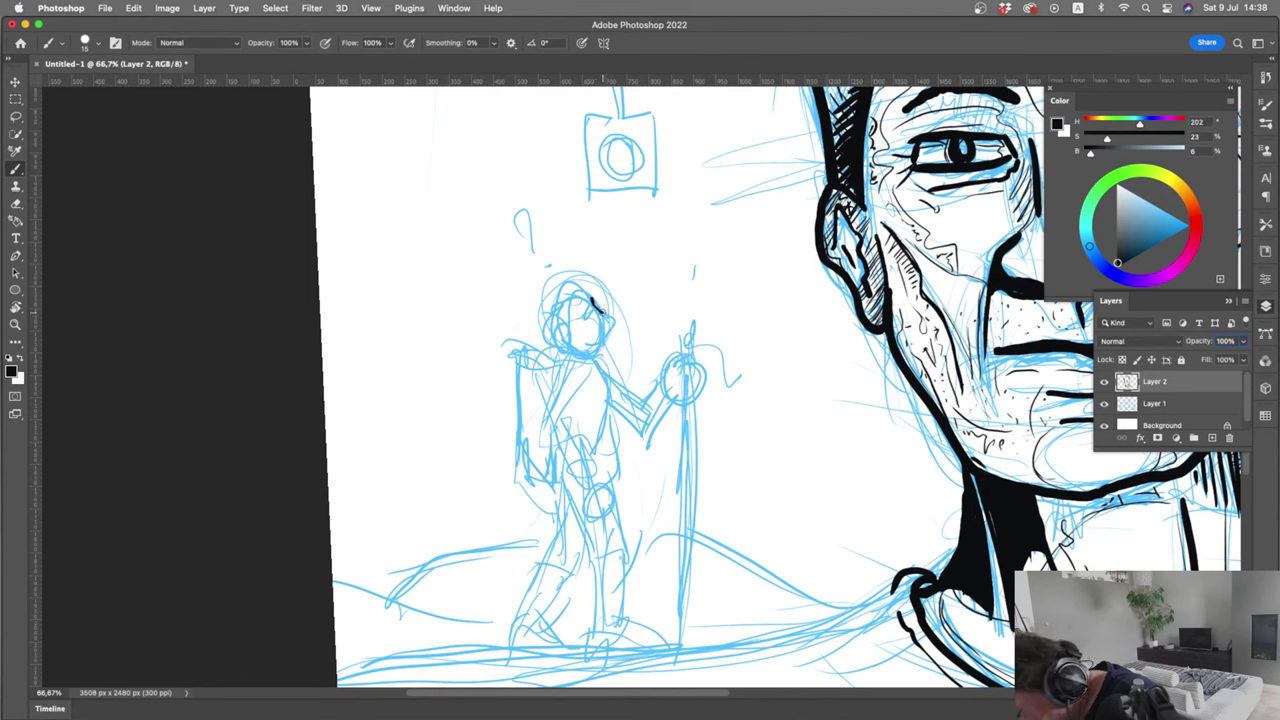
Ink the hiker's face in profile with eye and ear, and outline the peaked cap and neck
{"action": "left_click_drag", "start_coordinate": [598, 315], "coordinate": [606, 326]}
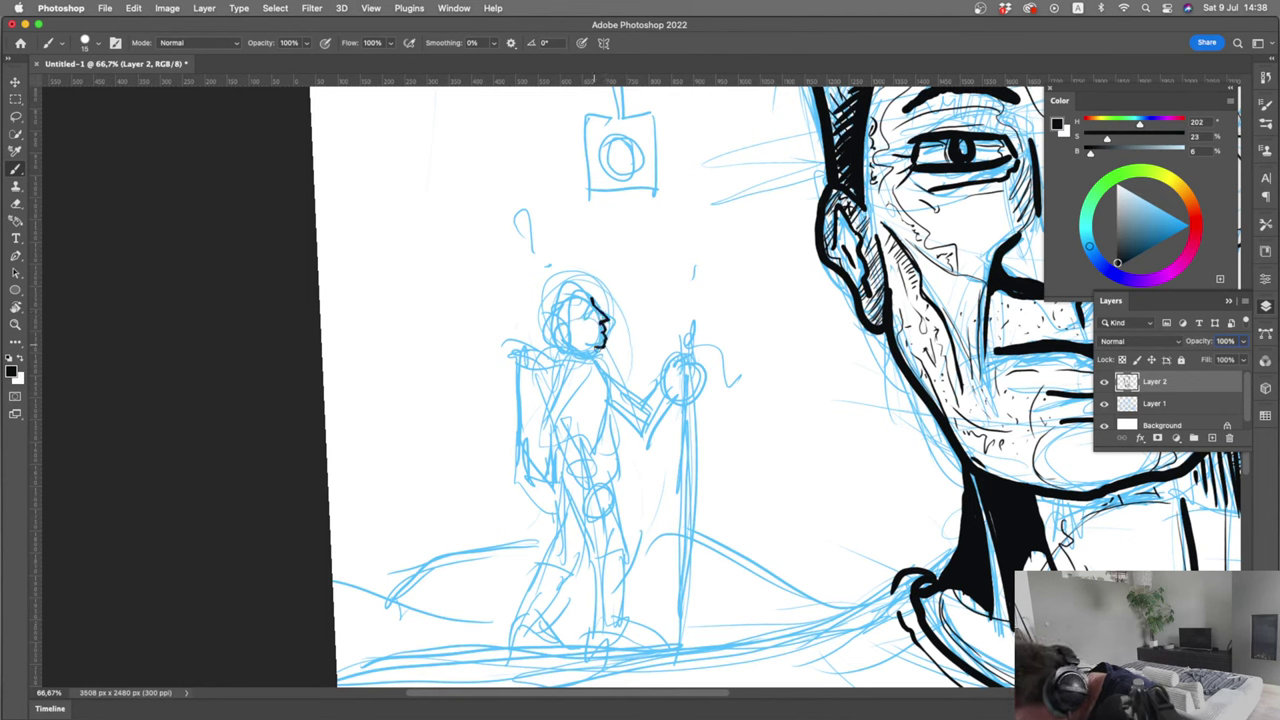
{"action": "mouse_move", "coordinate": [582, 350]}
{"action": "left_mouse_down"}
{"action": "mouse_move", "coordinate": [600, 345]}
{"action": "mouse_move", "coordinate": [565, 341]}
{"action": "left_mouse_up"}
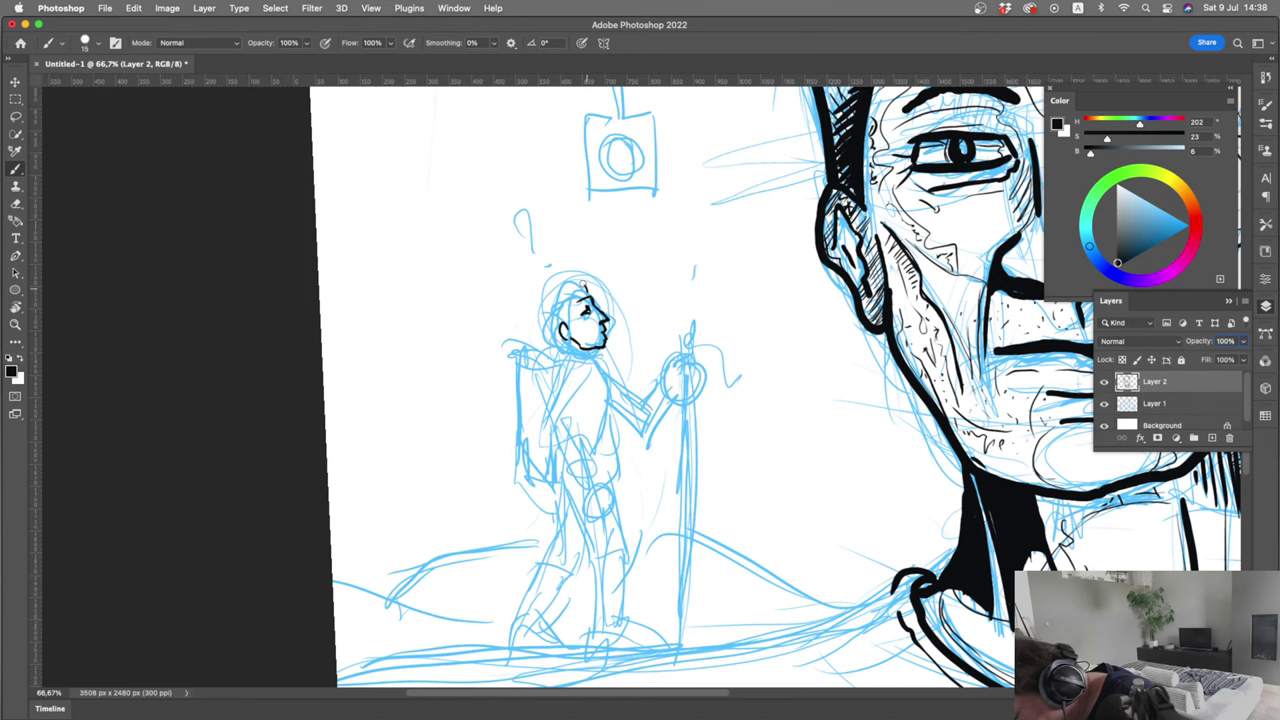
{"action": "mouse_move", "coordinate": [590, 293]}
{"action": "left_mouse_down"}
{"action": "mouse_move", "coordinate": [567, 275]}
{"action": "mouse_move", "coordinate": [549, 329]}
{"action": "mouse_move", "coordinate": [583, 308]}
{"action": "mouse_move", "coordinate": [566, 348]}
{"action": "mouse_move", "coordinate": [577, 356]}
{"action": "left_mouse_up"}
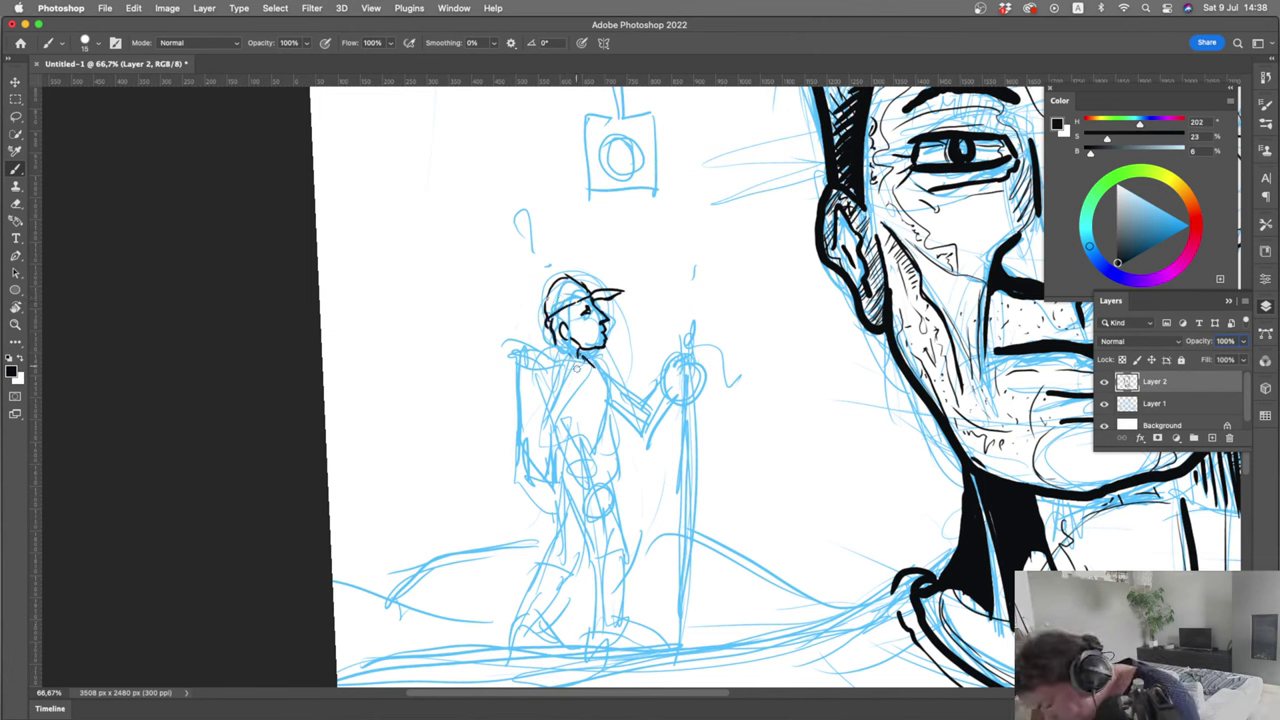
Ink the hiker's hanging arm with its sleeve and hand, and the front line of the torso
{"action": "mouse_move", "coordinate": [580, 364]}
{"action": "left_mouse_down"}
{"action": "mouse_move", "coordinate": [567, 419]}
{"action": "mouse_move", "coordinate": [596, 470]}
{"action": "left_mouse_up"}
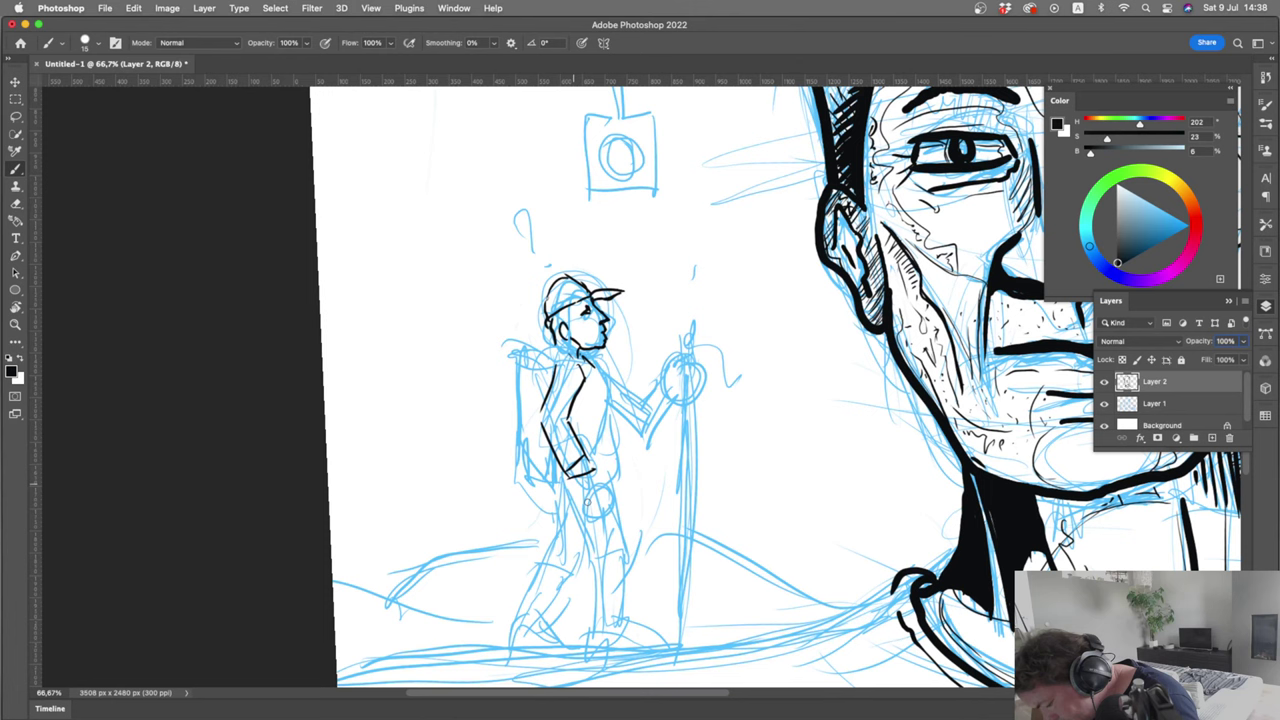
{"action": "mouse_move", "coordinate": [588, 474]}
{"action": "left_mouse_down"}
{"action": "mouse_move", "coordinate": [609, 492]}
{"action": "mouse_move", "coordinate": [596, 508]}
{"action": "mouse_move", "coordinate": [606, 520]}
{"action": "mouse_move", "coordinate": [618, 506]}
{"action": "left_mouse_up"}
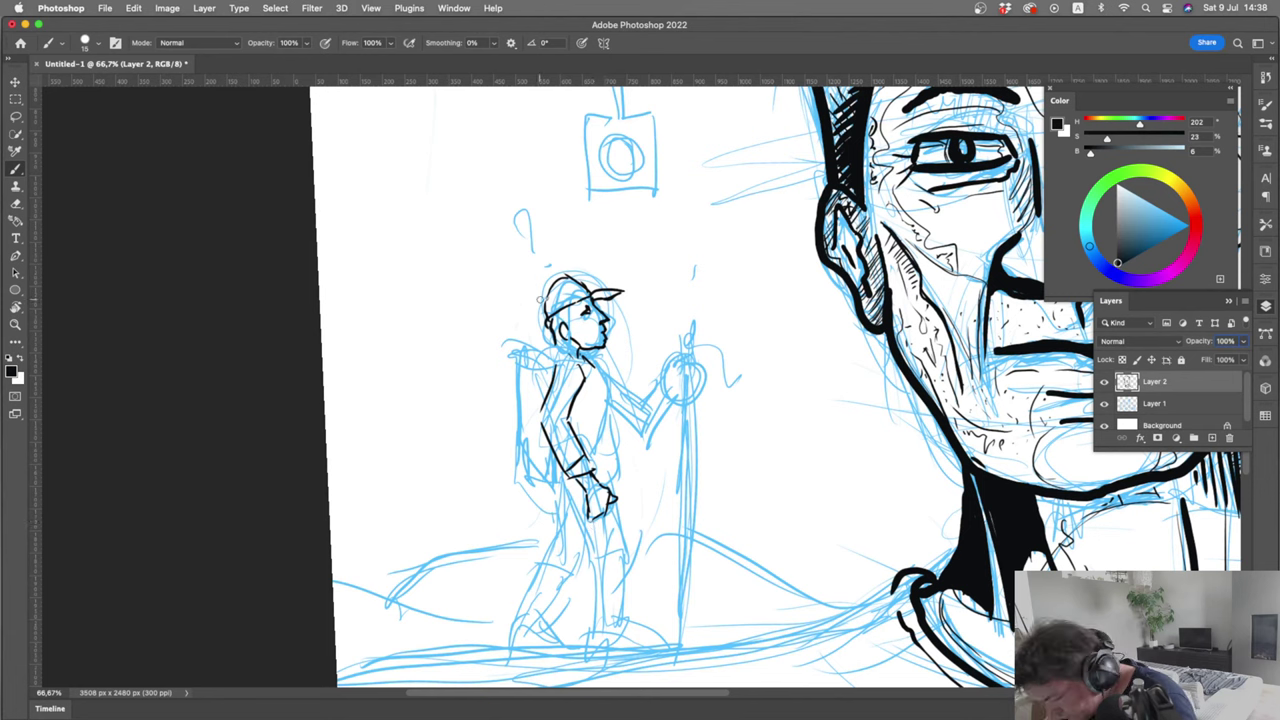
{"action": "left_click_drag", "start_coordinate": [590, 364], "coordinate": [596, 434]}
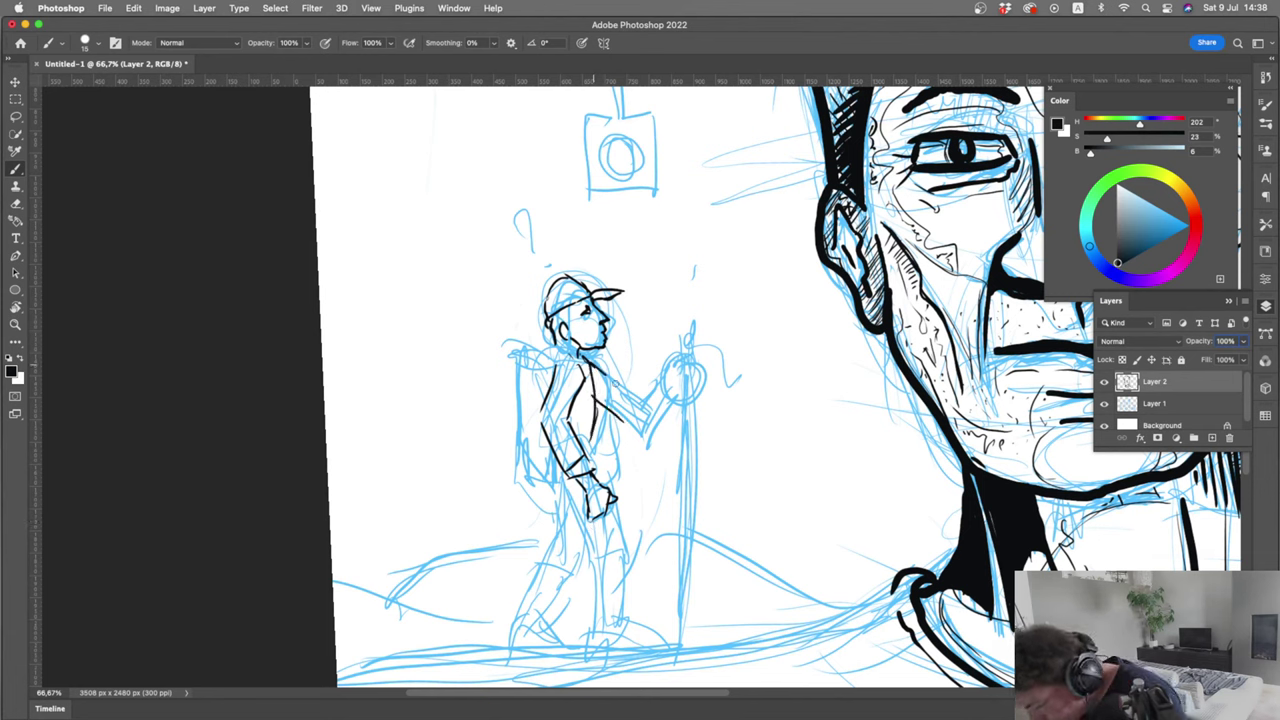
Ink the hiker's raised forearm, the hand gripping the staff, and both long edges of the staff
{"action": "mouse_move", "coordinate": [606, 378]}
{"action": "left_mouse_down"}
{"action": "mouse_move", "coordinate": [636, 414]}
{"action": "mouse_move", "coordinate": [656, 388]}
{"action": "mouse_move", "coordinate": [648, 436]}
{"action": "left_mouse_up"}
{"action": "mouse_move", "coordinate": [663, 379]}
{"action": "left_mouse_down"}
{"action": "mouse_move", "coordinate": [694, 368]}
{"action": "mouse_move", "coordinate": [679, 331]}
{"action": "mouse_move", "coordinate": [685, 646]}
{"action": "left_mouse_up"}
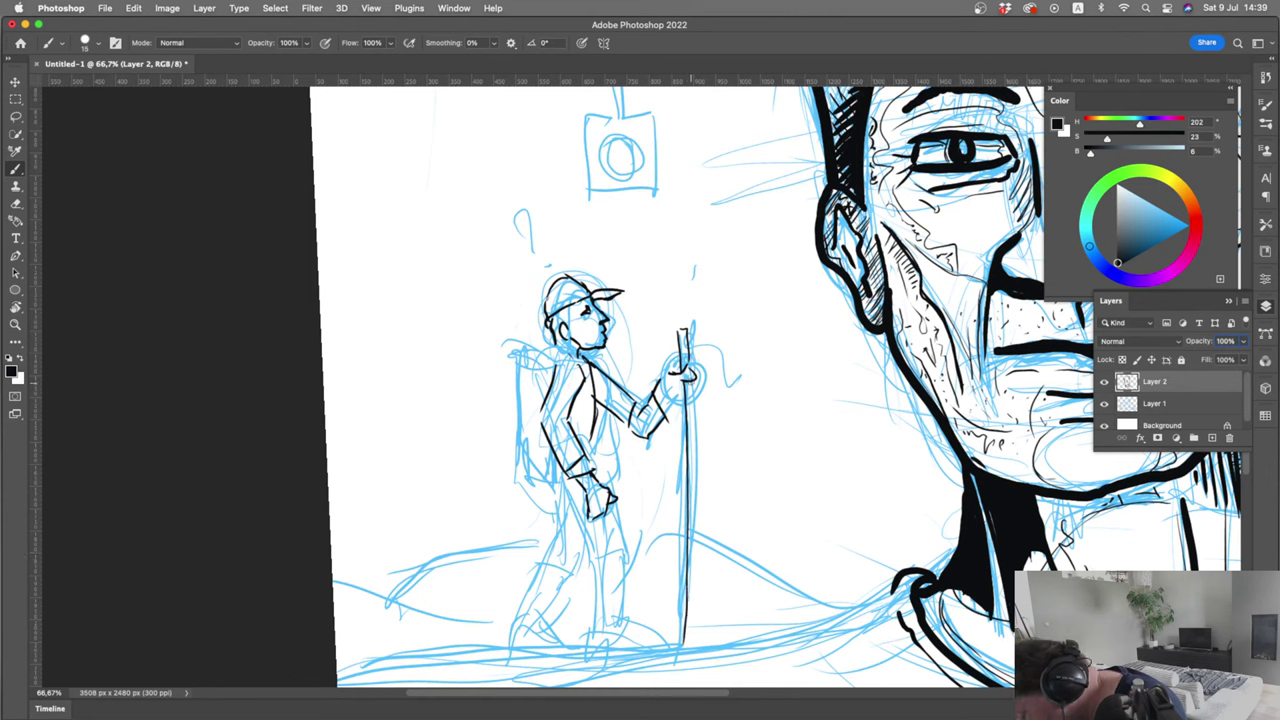
{"action": "left_click_drag", "start_coordinate": [690, 376], "coordinate": [693, 652]}
{"action": "mouse_move", "coordinate": [666, 364]}
{"action": "left_mouse_down"}
{"action": "mouse_move", "coordinate": [696, 380]}
{"action": "mouse_move", "coordinate": [700, 402]}
{"action": "mouse_move", "coordinate": [670, 408]}
{"action": "mouse_move", "coordinate": [677, 392]}
{"action": "mouse_move", "coordinate": [666, 395]}
{"action": "left_mouse_up"}
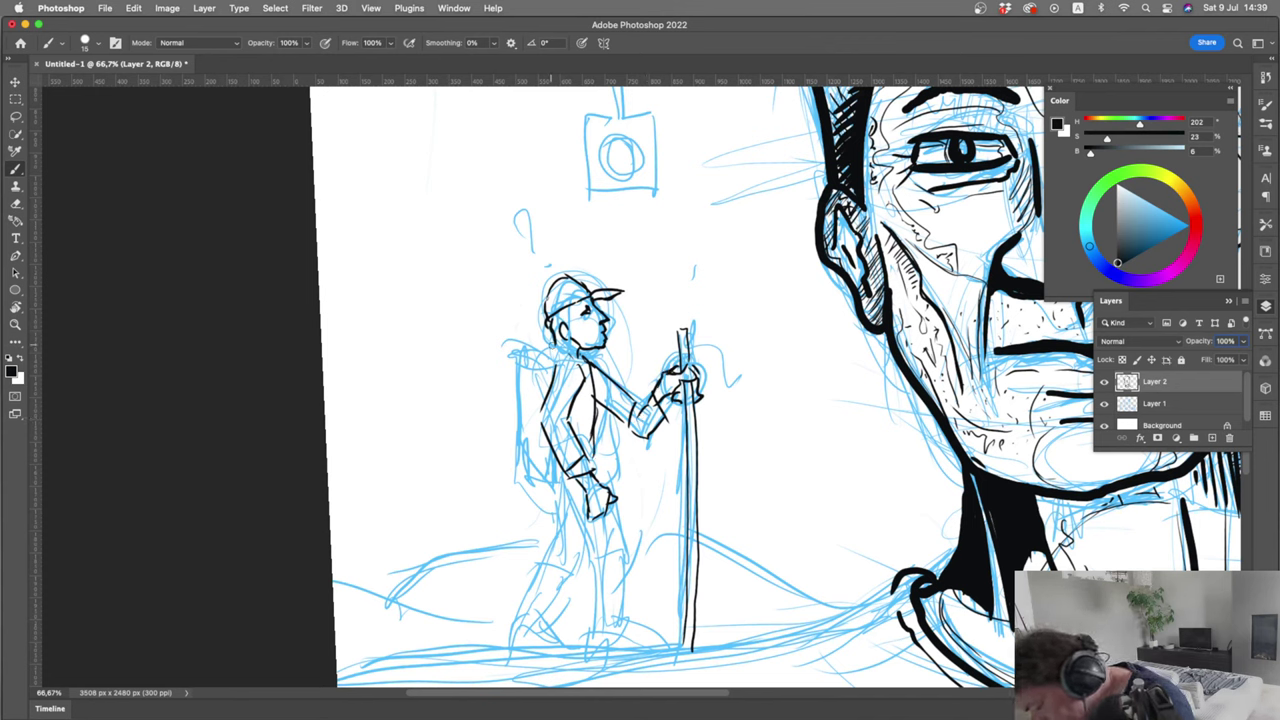
Outline the hiker's backpack and both legs down to the boots
{"action": "left_click_drag", "start_coordinate": [556, 346], "coordinate": [518, 365]}
{"action": "mouse_move", "coordinate": [518, 364]}
{"action": "left_mouse_down"}
{"action": "mouse_move", "coordinate": [529, 449]}
{"action": "mouse_move", "coordinate": [594, 568]}
{"action": "left_mouse_up"}
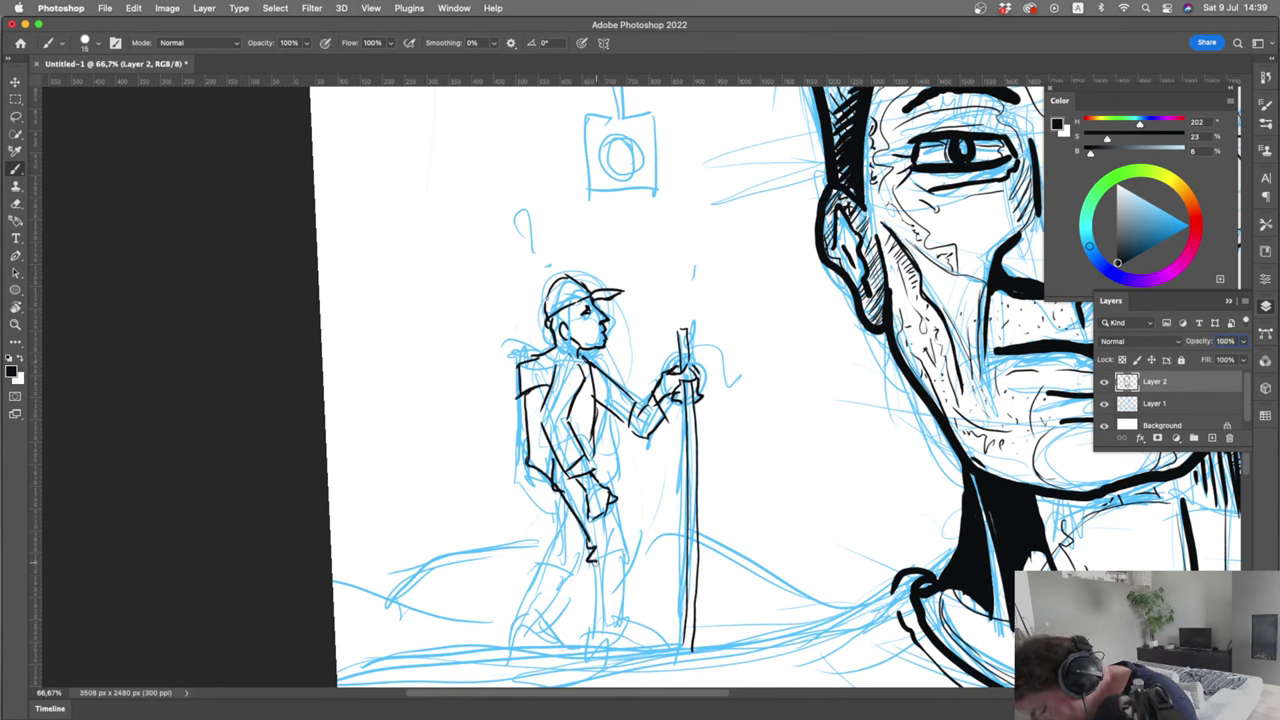
{"action": "mouse_move", "coordinate": [614, 510]}
{"action": "left_mouse_down"}
{"action": "mouse_move", "coordinate": [627, 565]}
{"action": "mouse_move", "coordinate": [592, 624]}
{"action": "left_mouse_up"}
{"action": "left_click_drag", "start_coordinate": [630, 570], "coordinate": [604, 624]}
{"action": "mouse_move", "coordinate": [560, 504]}
{"action": "left_mouse_down"}
{"action": "mouse_move", "coordinate": [552, 616]}
{"action": "mouse_move", "coordinate": [518, 622]}
{"action": "left_mouse_up"}
{"action": "left_click_drag", "start_coordinate": [546, 558], "coordinate": [516, 604]}
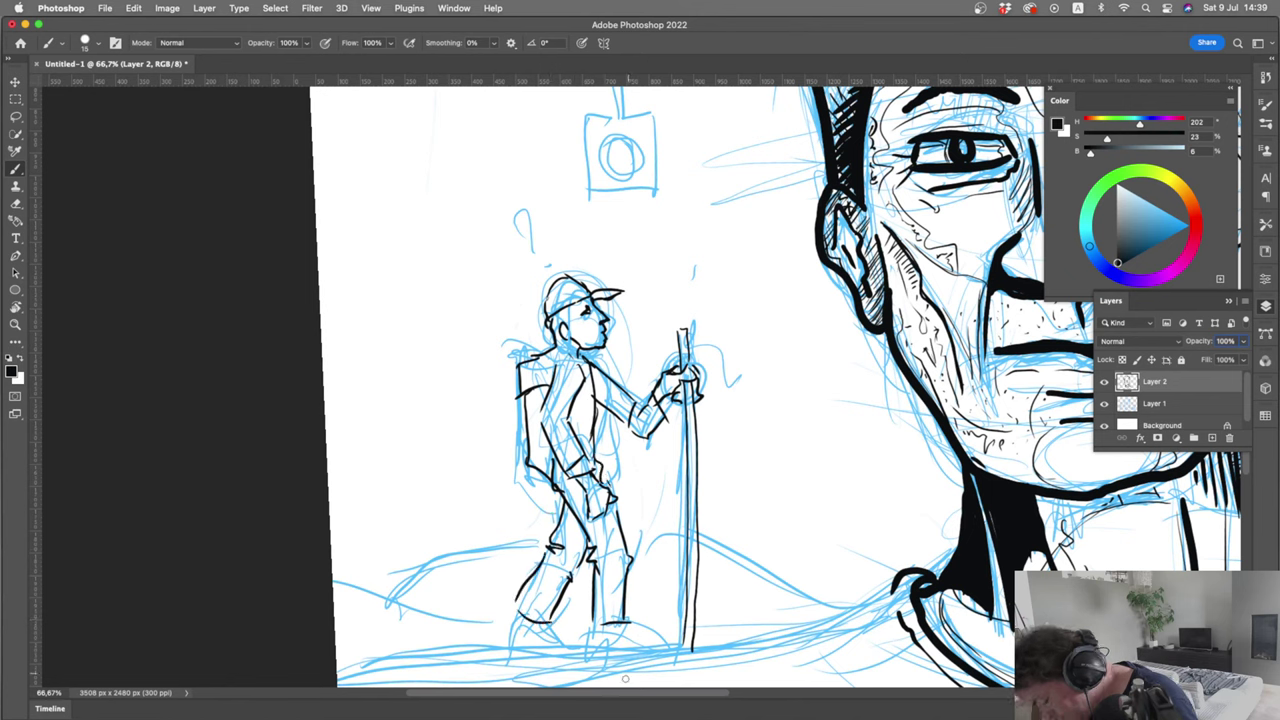
{"action": "mouse_move", "coordinate": [630, 622]}
{"action": "left_mouse_down"}
{"action": "mouse_move", "coordinate": [668, 646]}
{"action": "mouse_move", "coordinate": [595, 630]}
{"action": "mouse_move", "coordinate": [590, 646]}
{"action": "mouse_move", "coordinate": [514, 640]}
{"action": "mouse_move", "coordinate": [608, 620]}
{"action": "left_mouse_up"}
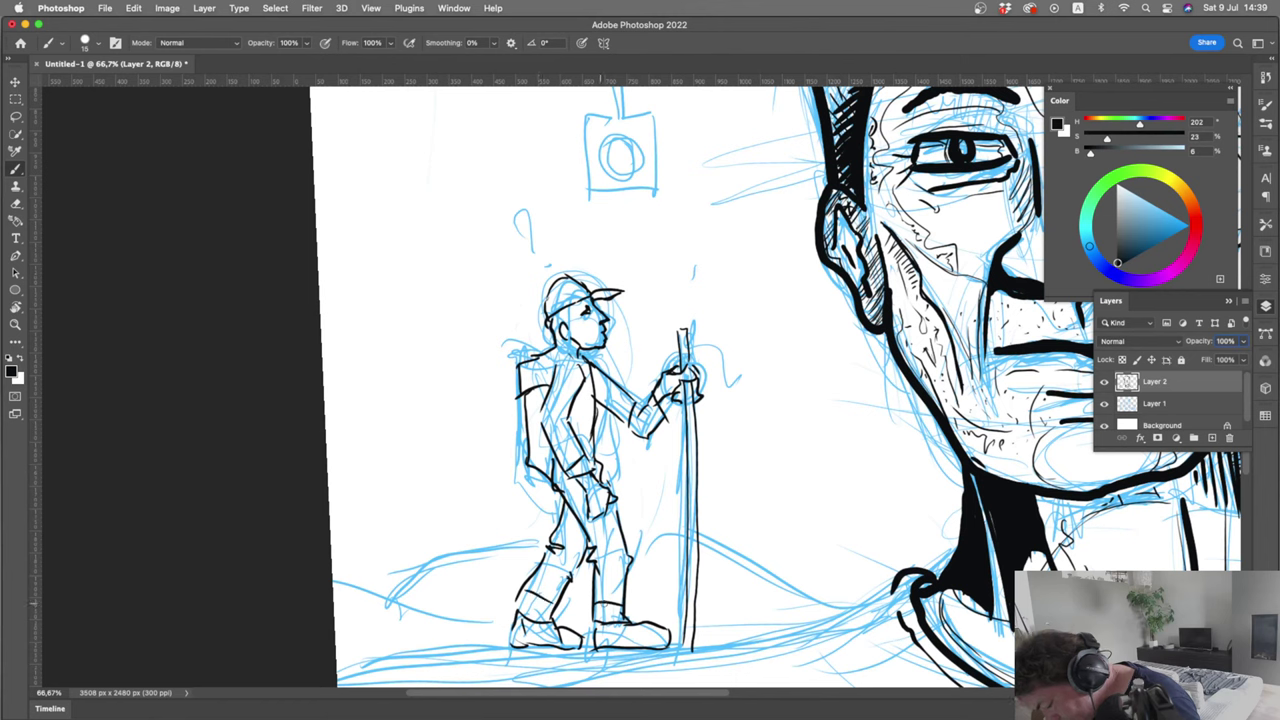
Hatch shadows on the hiker's rear thigh, the lower backpack and the raised upper arm
{"action": "mouse_move", "coordinate": [567, 508]}
{"action": "left_mouse_down"}
{"action": "mouse_move", "coordinate": [586, 536]}
{"action": "mouse_move", "coordinate": [562, 546]}
{"action": "left_mouse_up"}
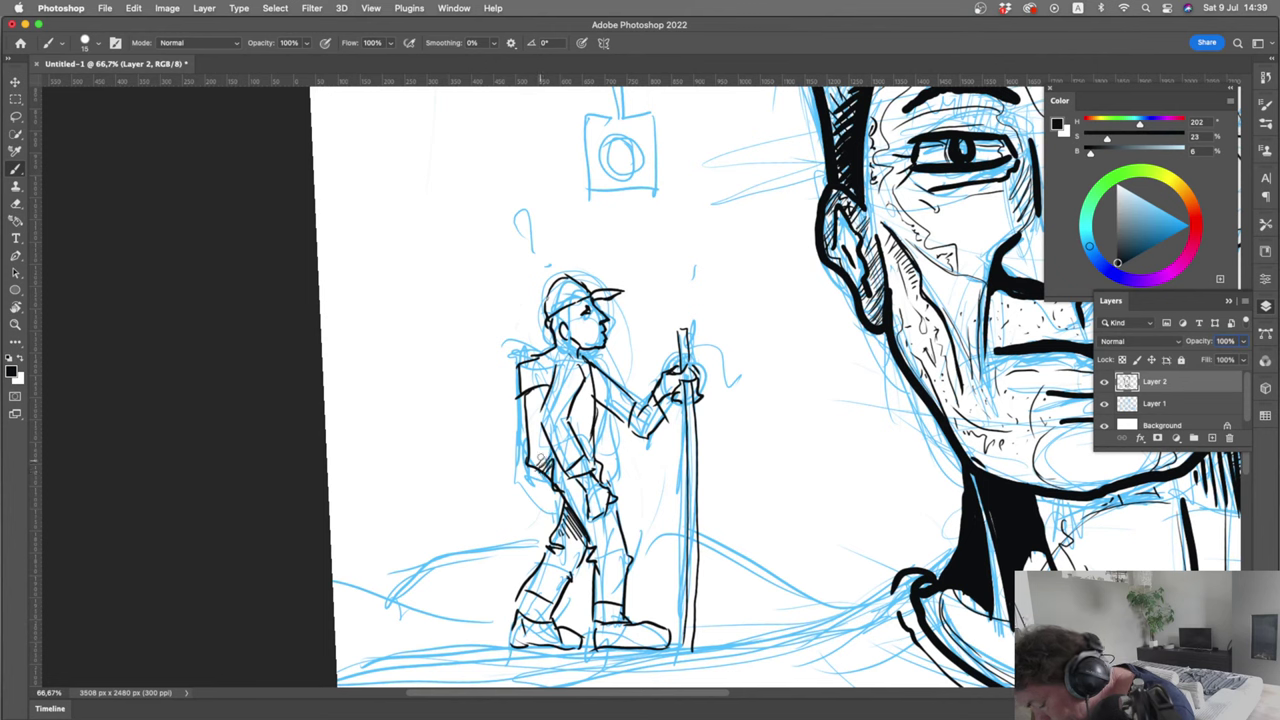
{"action": "left_click_drag", "start_coordinate": [540, 458], "coordinate": [534, 462]}
{"action": "left_click_drag", "start_coordinate": [591, 430], "coordinate": [600, 458]}
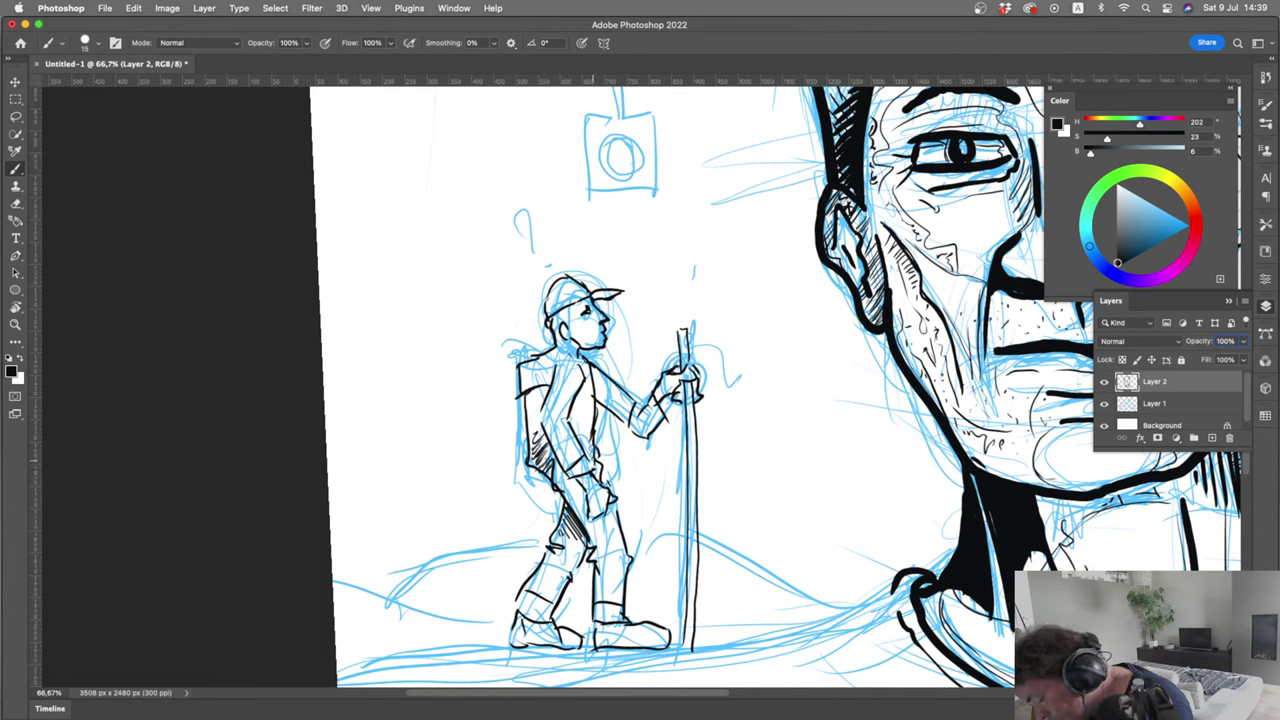
{"action": "left_click_drag", "start_coordinate": [596, 368], "coordinate": [618, 414]}
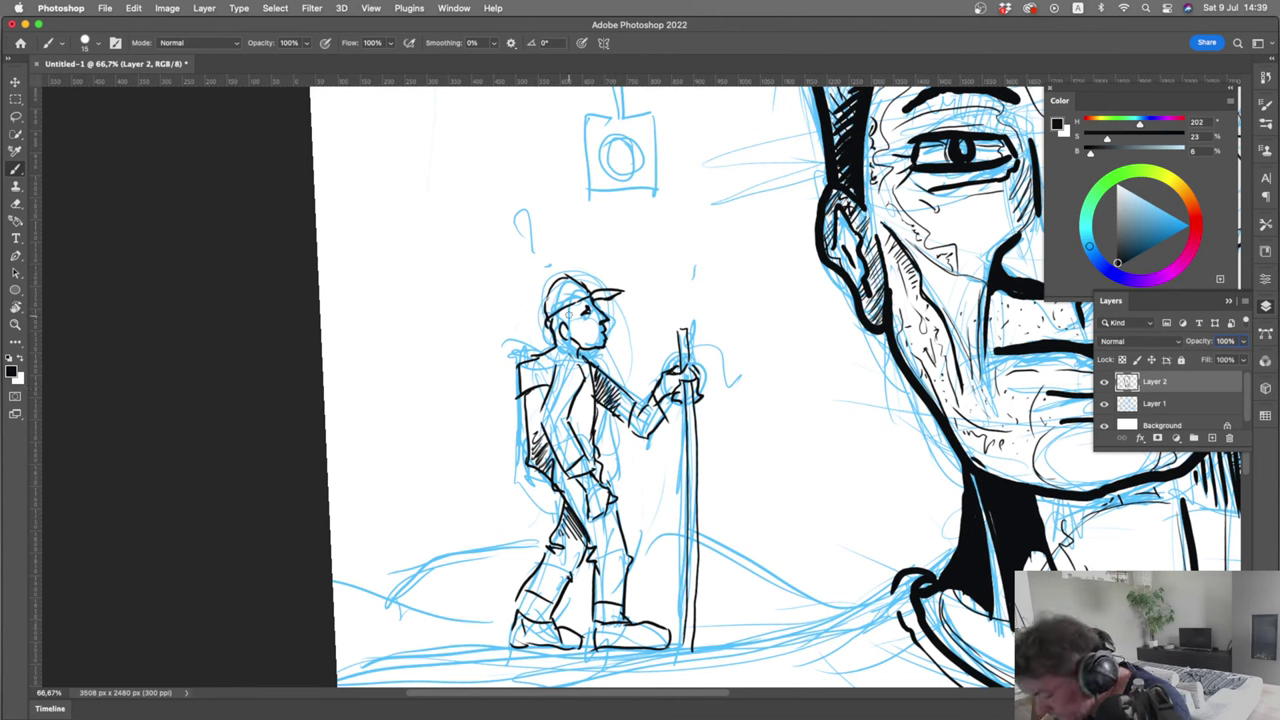
Ink the hiker's hair below the cap and an oval thought bubble with a question mark and two small circles above his head
{"action": "left_click_drag", "start_coordinate": [556, 312], "coordinate": [562, 332]}
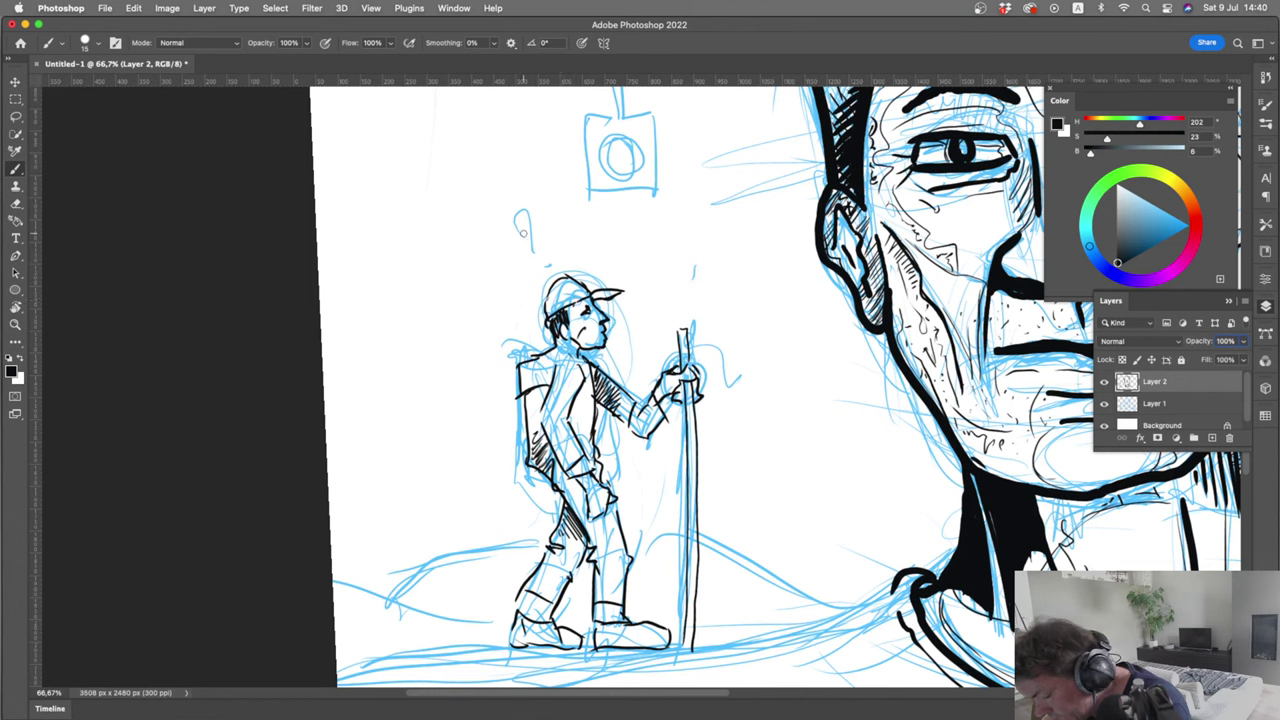
{"action": "left_click_drag", "start_coordinate": [517, 218], "coordinate": [525, 240]}
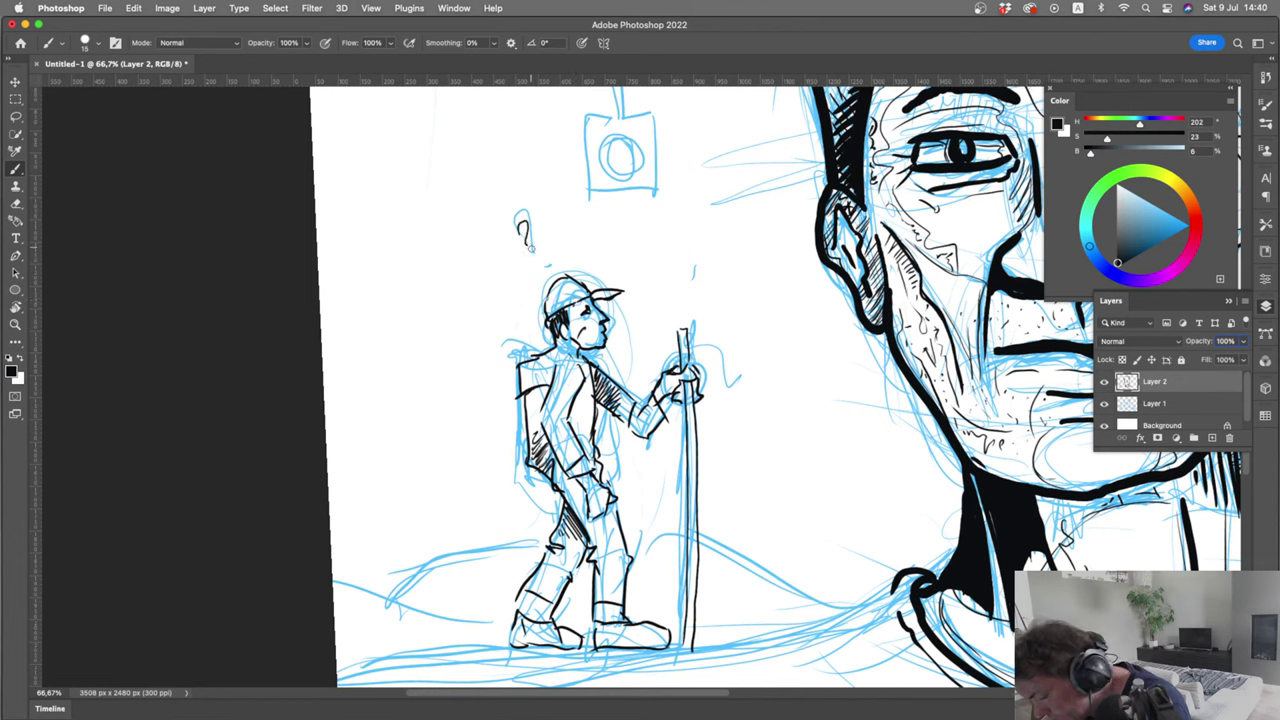
{"action": "left_click", "coordinate": [532, 250]}
{"action": "mouse_move", "coordinate": [547, 223]}
{"action": "left_mouse_down"}
{"action": "mouse_move", "coordinate": [500, 230]}
{"action": "mouse_move", "coordinate": [512, 260]}
{"action": "mouse_move", "coordinate": [529, 204]}
{"action": "left_mouse_up"}
{"action": "left_click_drag", "start_coordinate": [560, 251], "coordinate": [575, 263]}
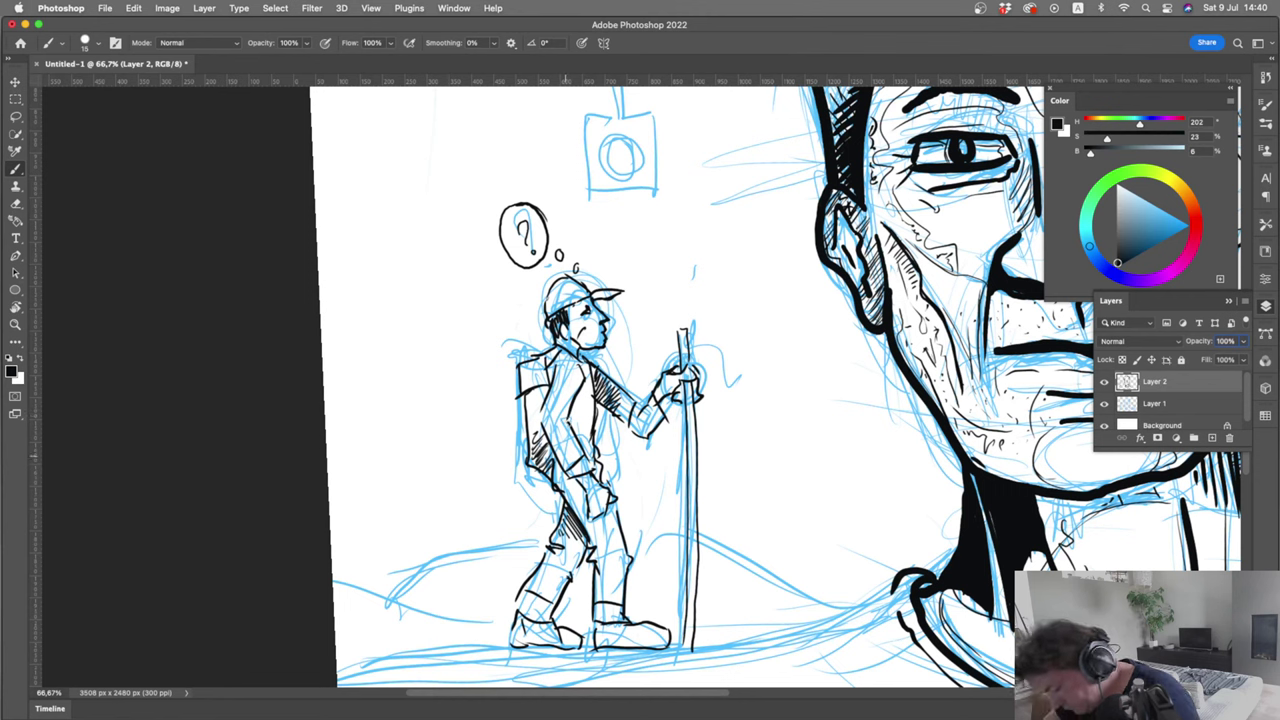
Hatch shadows on the front of the hiker's torso and add dark strokes around the hip and hanging hand
{"action": "mouse_move", "coordinate": [576, 436]}
{"action": "left_mouse_down"}
{"action": "mouse_move", "coordinate": [590, 454]}
{"action": "mouse_move", "coordinate": [589, 443]}
{"action": "left_mouse_up"}
{"action": "mouse_move", "coordinate": [571, 426]}
{"action": "left_mouse_down"}
{"action": "mouse_move", "coordinate": [586, 436]}
{"action": "mouse_move", "coordinate": [570, 438]}
{"action": "mouse_move", "coordinate": [576, 408]}
{"action": "left_mouse_up"}
{"action": "left_click_drag", "start_coordinate": [594, 362], "coordinate": [582, 388]}
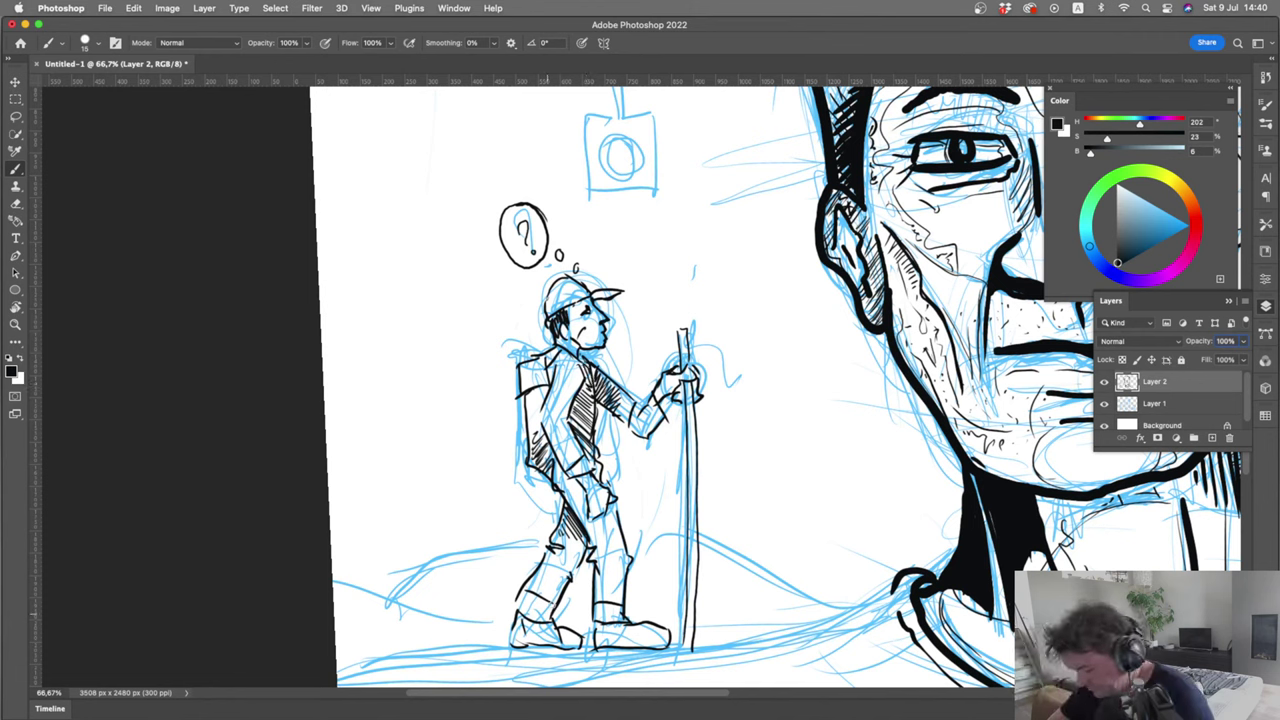
{"action": "mouse_move", "coordinate": [584, 492]}
{"action": "left_mouse_down"}
{"action": "mouse_move", "coordinate": [586, 510]}
{"action": "mouse_move", "coordinate": [570, 476]}
{"action": "left_mouse_up"}
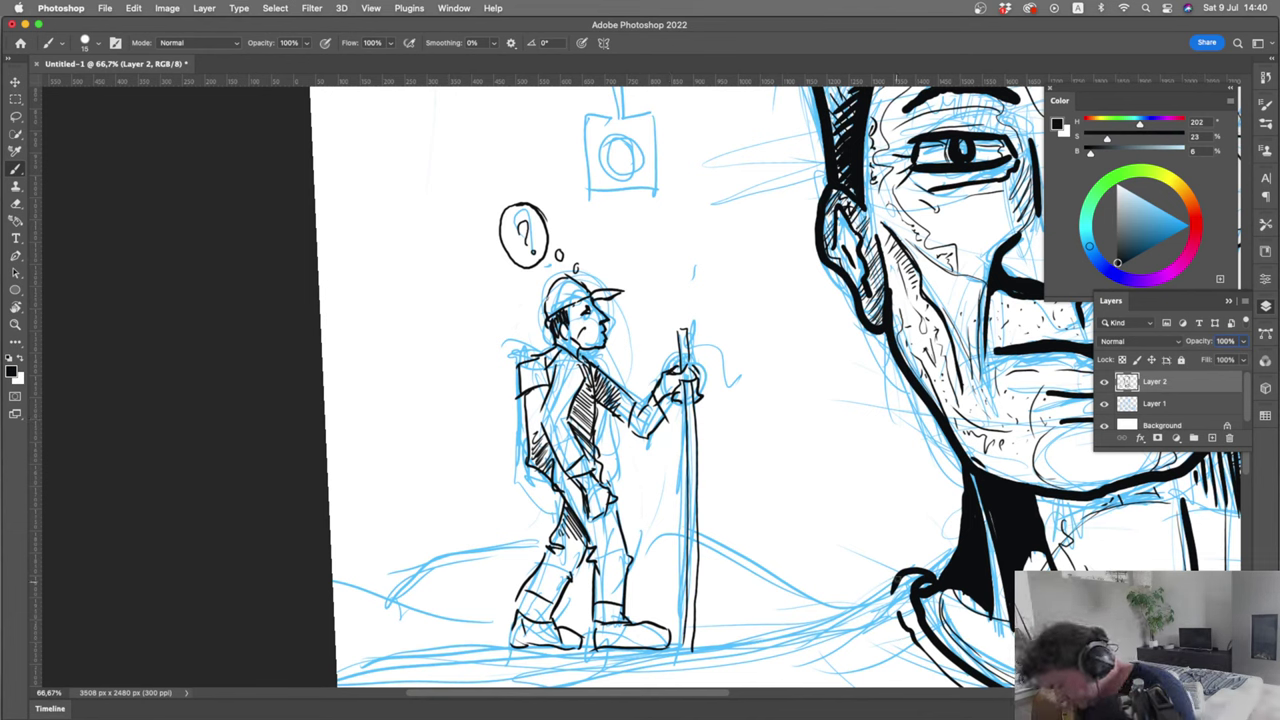
Ink the ground line under the hiker up to the portrait's shoulder, plus the hill outlines behind him on both sides
{"action": "mouse_move", "coordinate": [870, 605]}
{"action": "left_mouse_down"}
{"action": "mouse_move", "coordinate": [702, 650]}
{"action": "mouse_move", "coordinate": [337, 652]}
{"action": "left_mouse_up"}
{"action": "mouse_move", "coordinate": [885, 592]}
{"action": "left_mouse_down"}
{"action": "mouse_move", "coordinate": [826, 600]}
{"action": "mouse_move", "coordinate": [668, 530]}
{"action": "mouse_move", "coordinate": [632, 562]}
{"action": "left_mouse_up"}
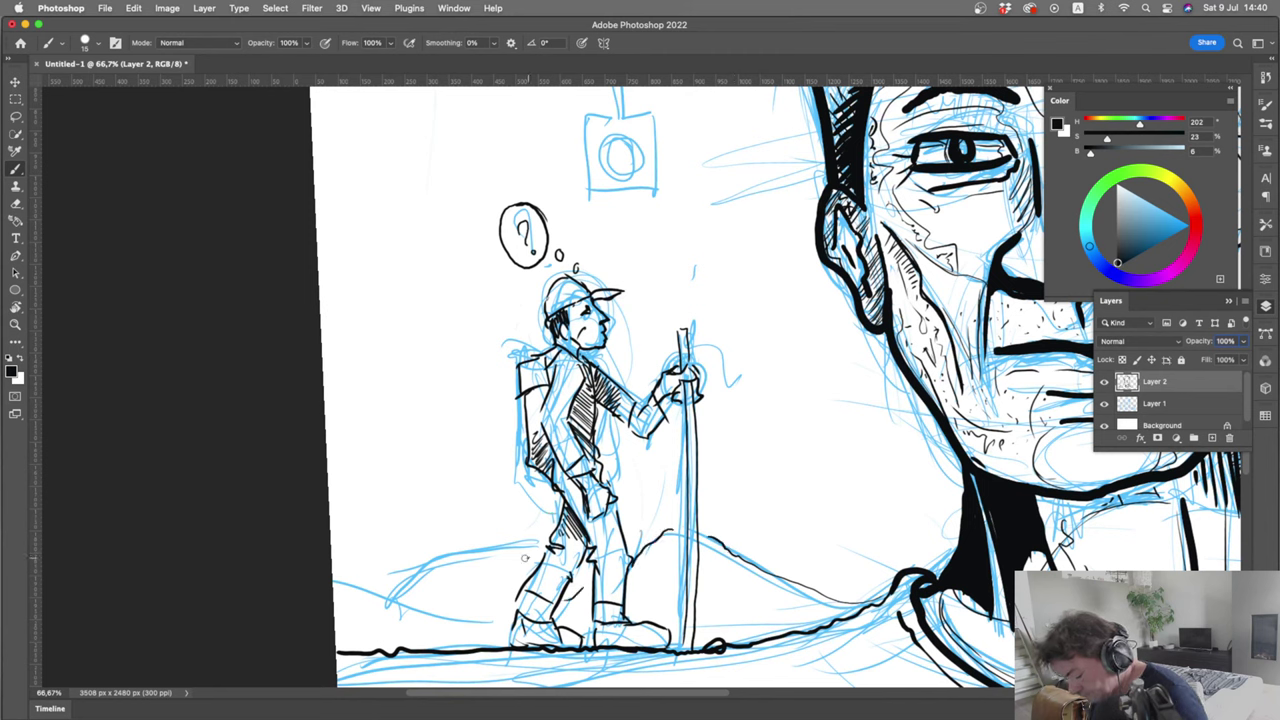
{"action": "mouse_move", "coordinate": [526, 558]}
{"action": "left_mouse_down"}
{"action": "mouse_move", "coordinate": [413, 533]}
{"action": "mouse_move", "coordinate": [334, 578]}
{"action": "left_mouse_up"}
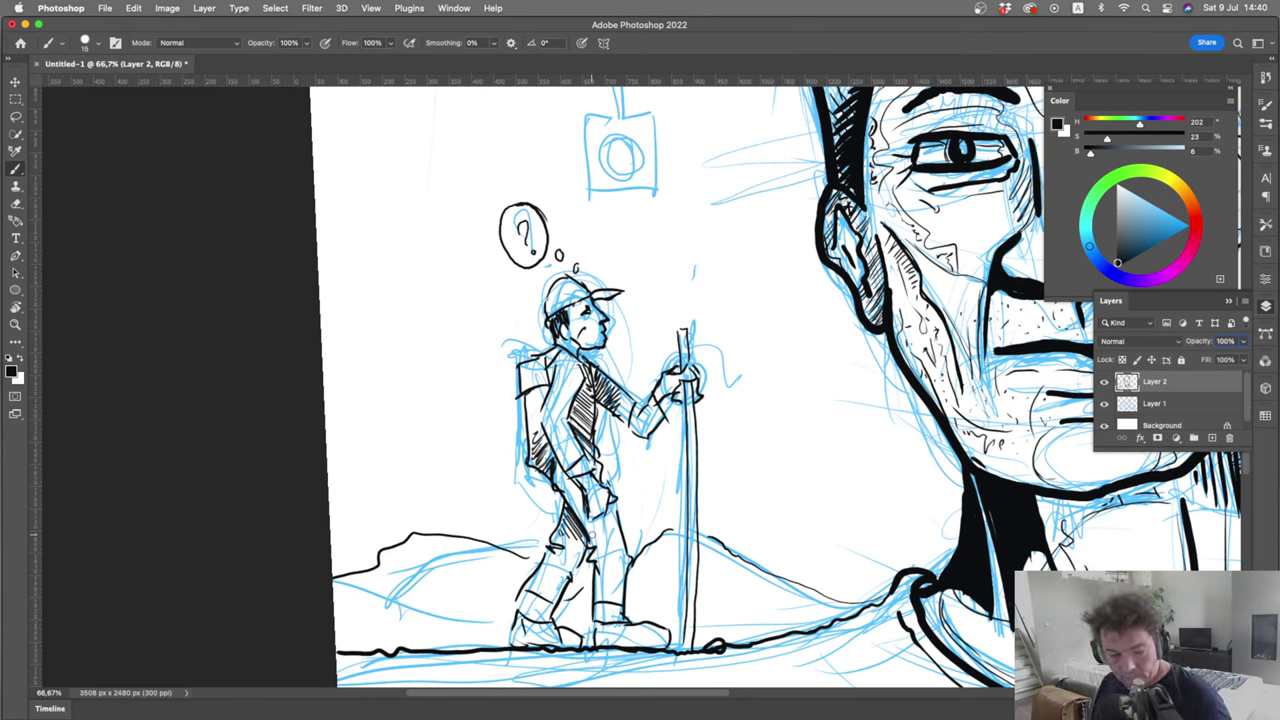
{"action": "key", "text": "super+Tab"}
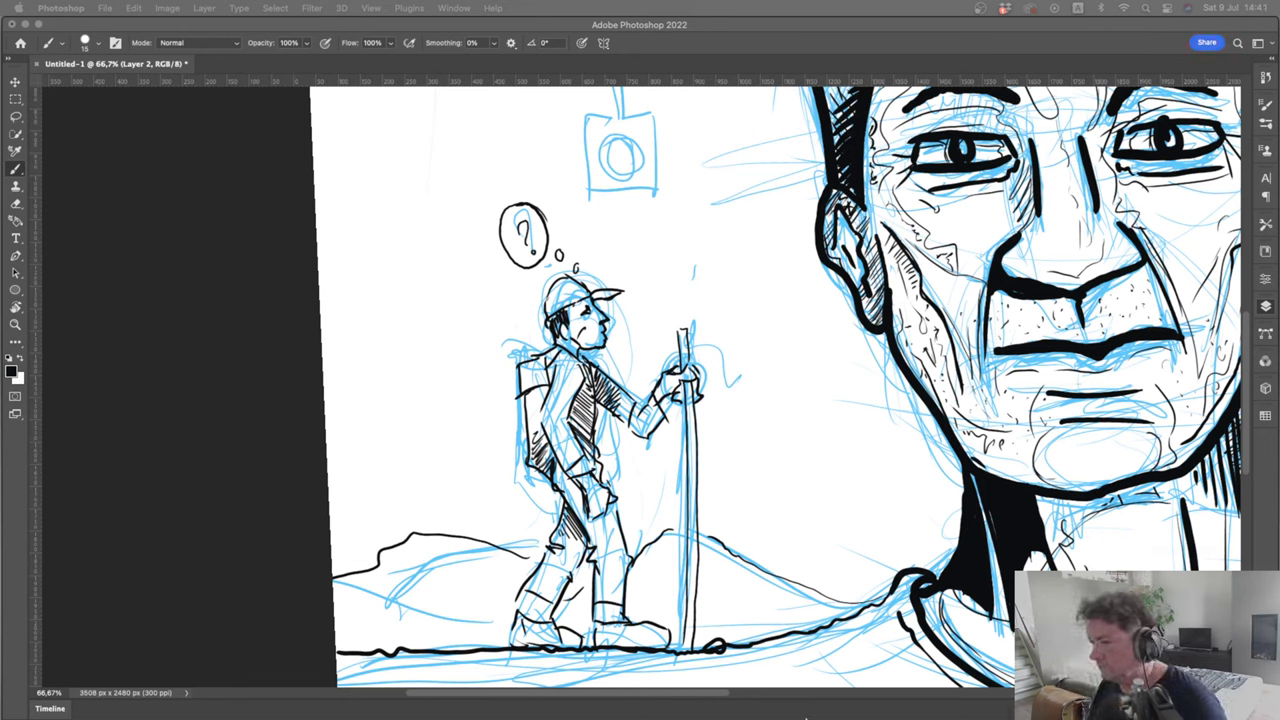
{"action": "mouse_move", "coordinate": [748, 715]}
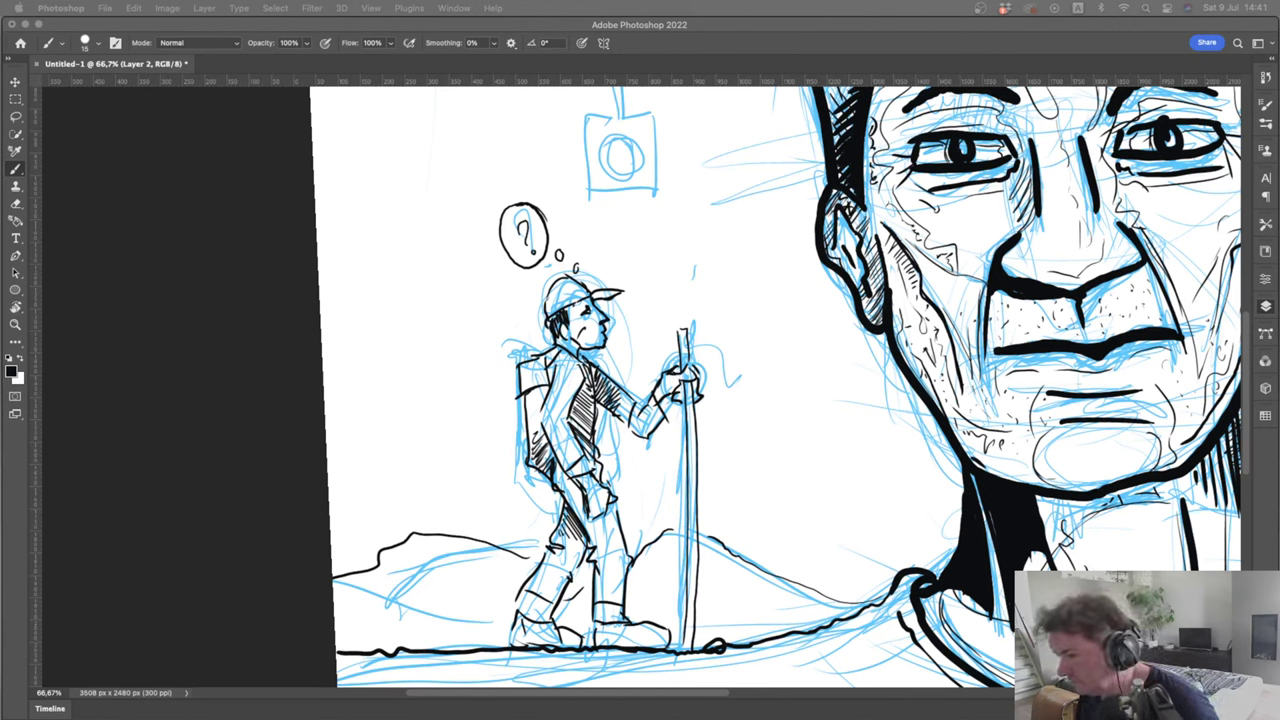
{"action": "key", "text": "super+Tab"}
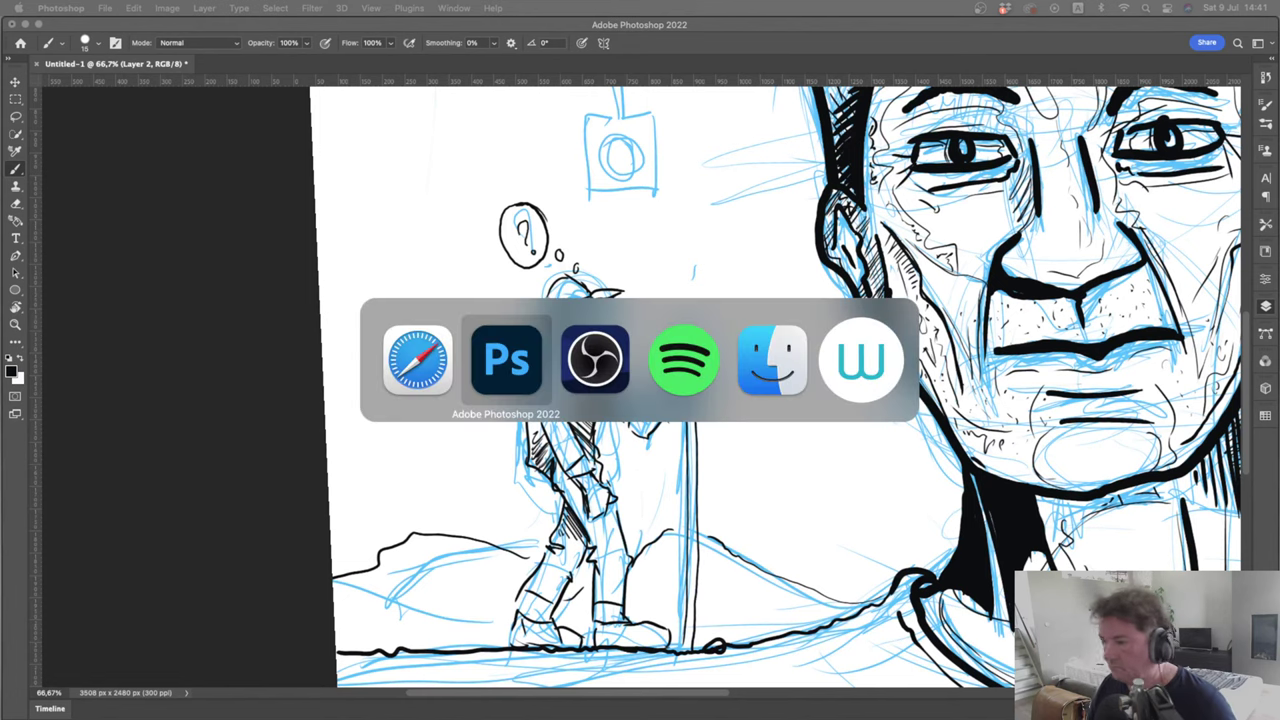
{"action": "key", "text": "super+Tab"}
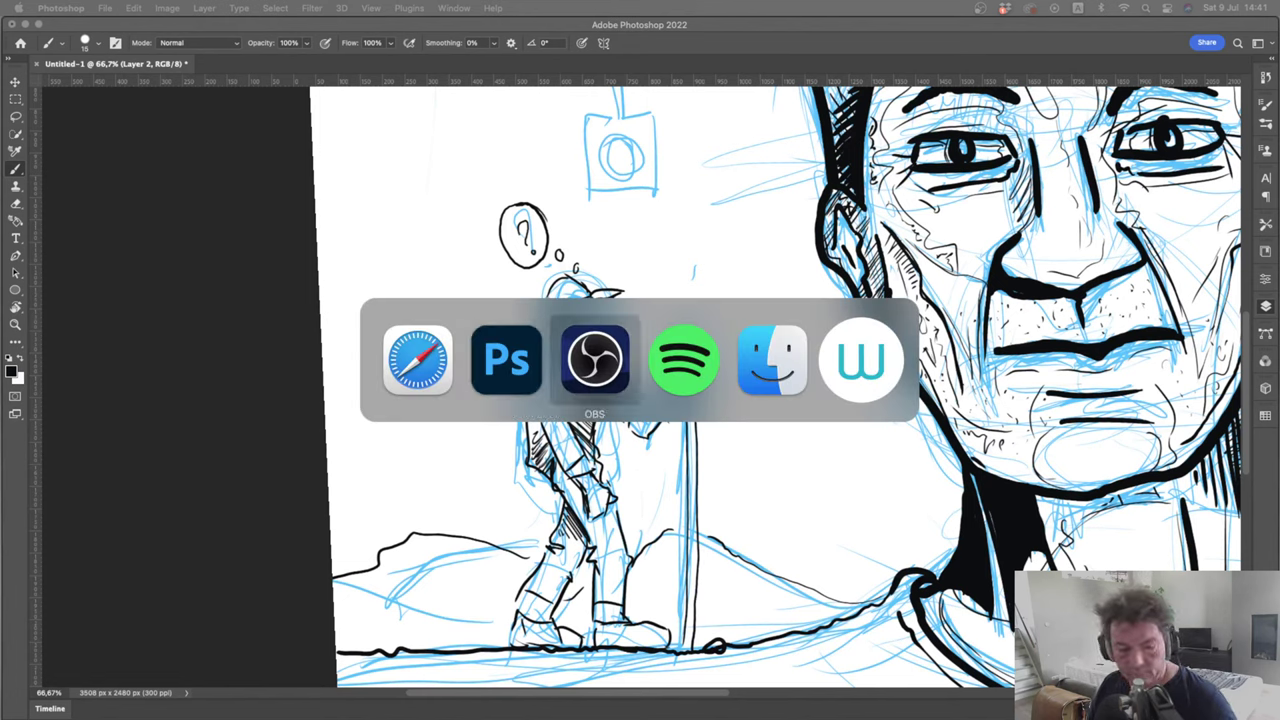
{"action": "key", "text": "Escape"}
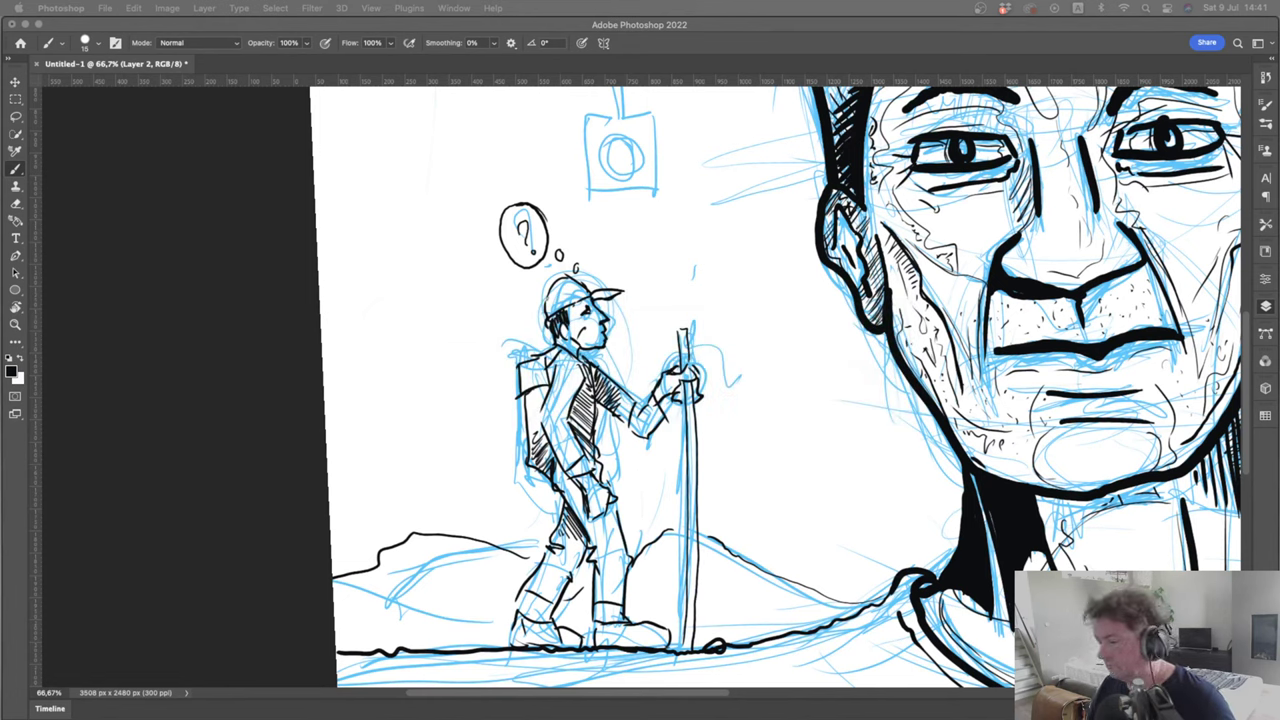
{"action": "left_click", "coordinate": [858, 603]}
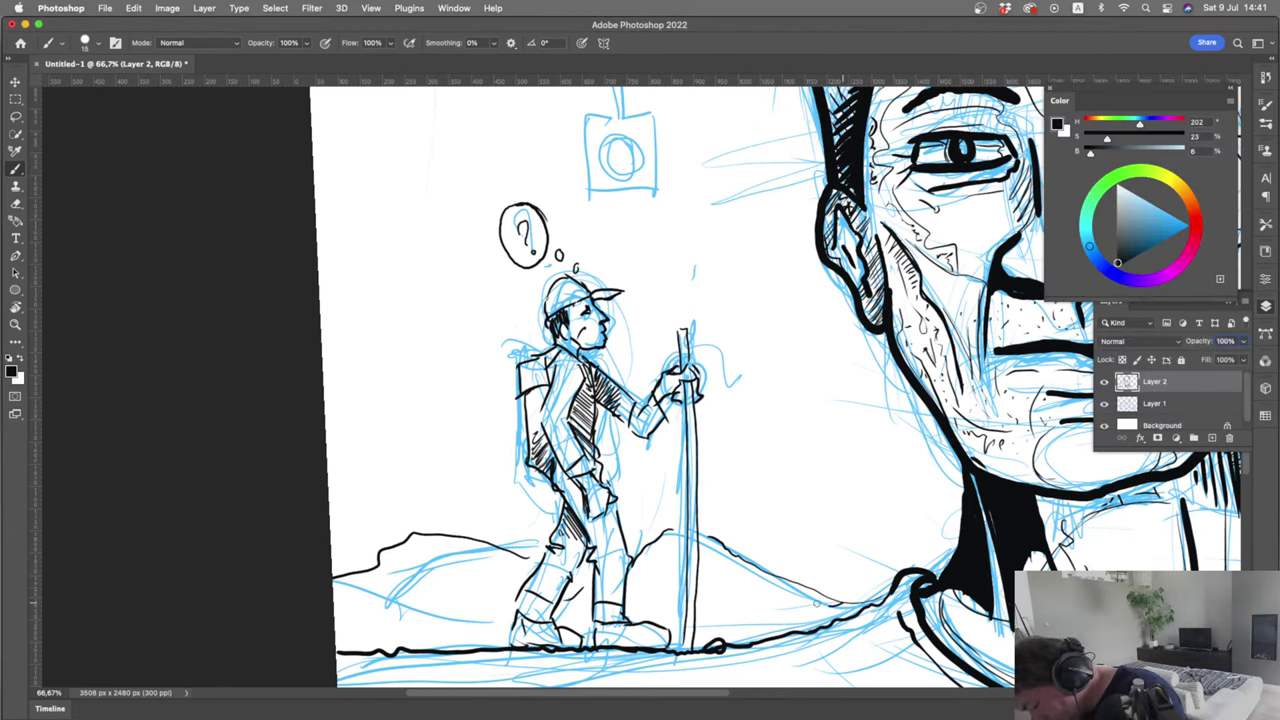
Add inner ridge lines to the hills on both sides of the hiker and draw two small birds beyond the staff
{"action": "mouse_move", "coordinate": [836, 602]}
{"action": "left_mouse_down"}
{"action": "mouse_move", "coordinate": [726, 584]}
{"action": "mouse_move", "coordinate": [706, 600]}
{"action": "mouse_move", "coordinate": [643, 593]}
{"action": "left_mouse_up"}
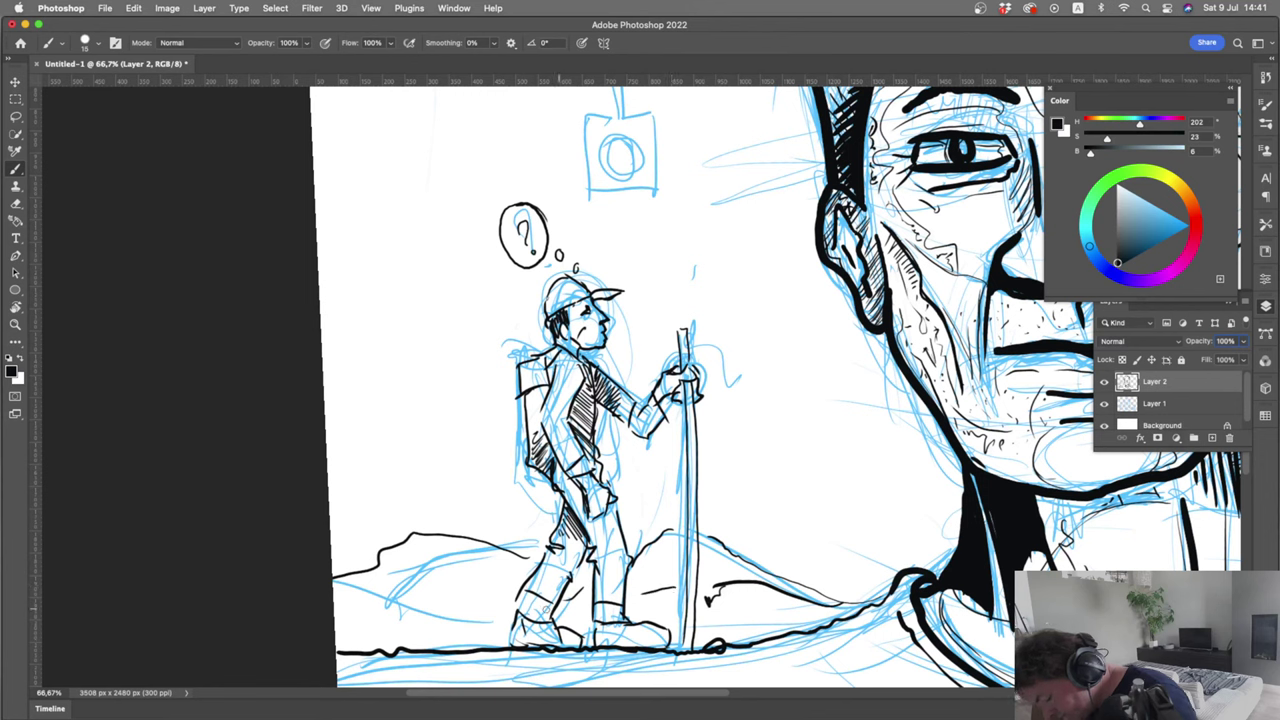
{"action": "mouse_move", "coordinate": [509, 577]}
{"action": "left_mouse_down"}
{"action": "mouse_move", "coordinate": [434, 559]}
{"action": "mouse_move", "coordinate": [402, 570]}
{"action": "mouse_move", "coordinate": [390, 608]}
{"action": "left_mouse_up"}
{"action": "left_click_drag", "start_coordinate": [386, 578], "coordinate": [336, 594]}
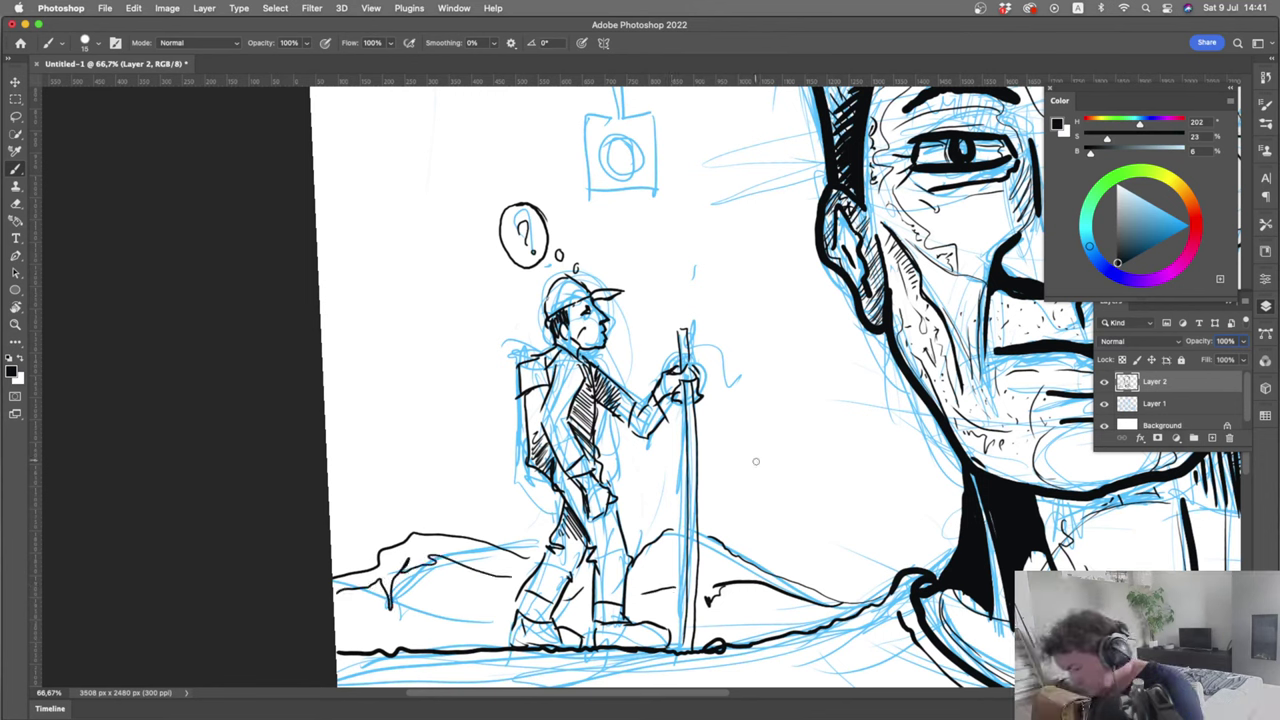
{"action": "left_click_drag", "start_coordinate": [742, 494], "coordinate": [757, 514]}
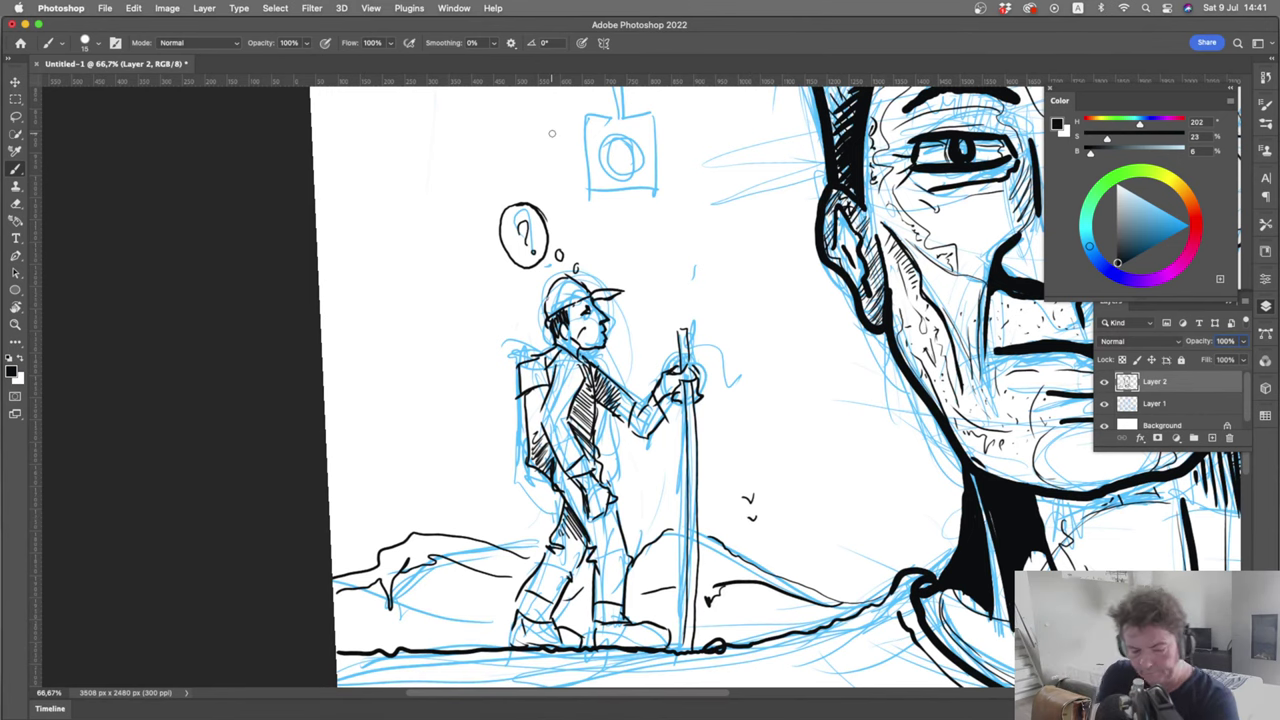
Ink the hanging power socket above the hiker as a box with a round two-hole face, visible side and bottom faces, and side hatching
{"action": "left_click_drag", "start_coordinate": [491, 245], "coordinate": [633, 527]}
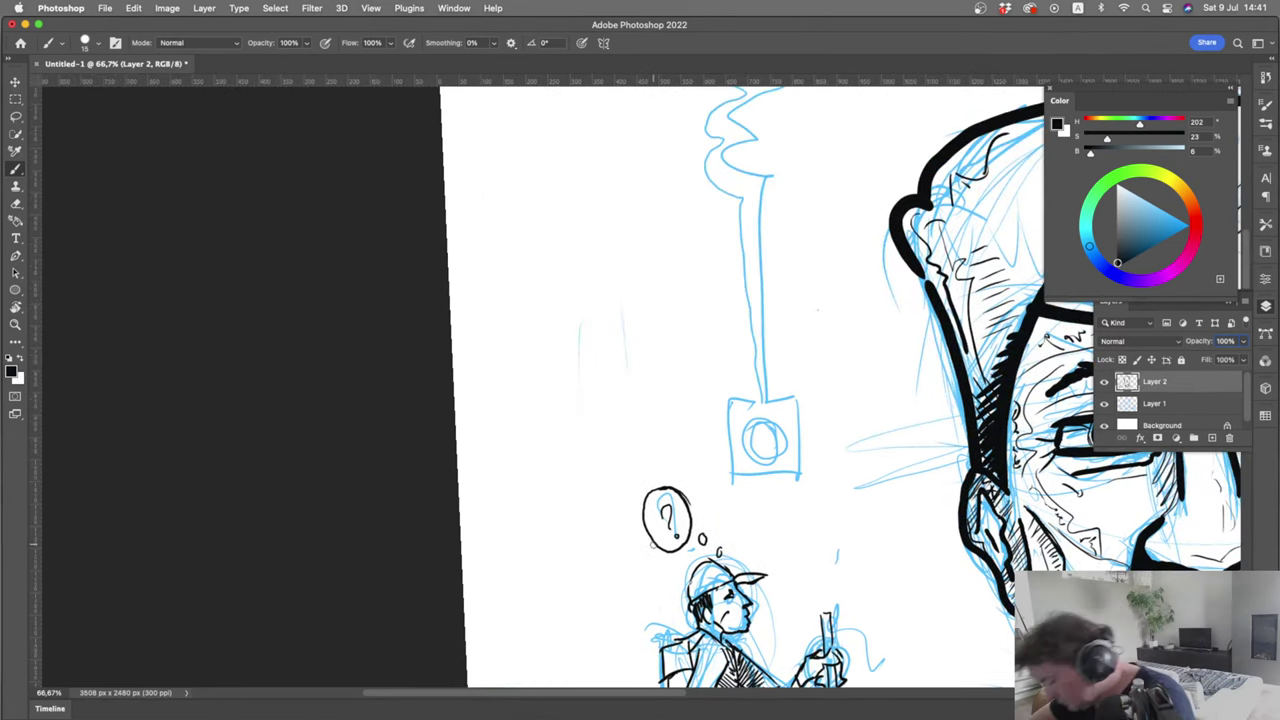
{"action": "left_click_drag", "start_coordinate": [799, 397], "coordinate": [804, 455]}
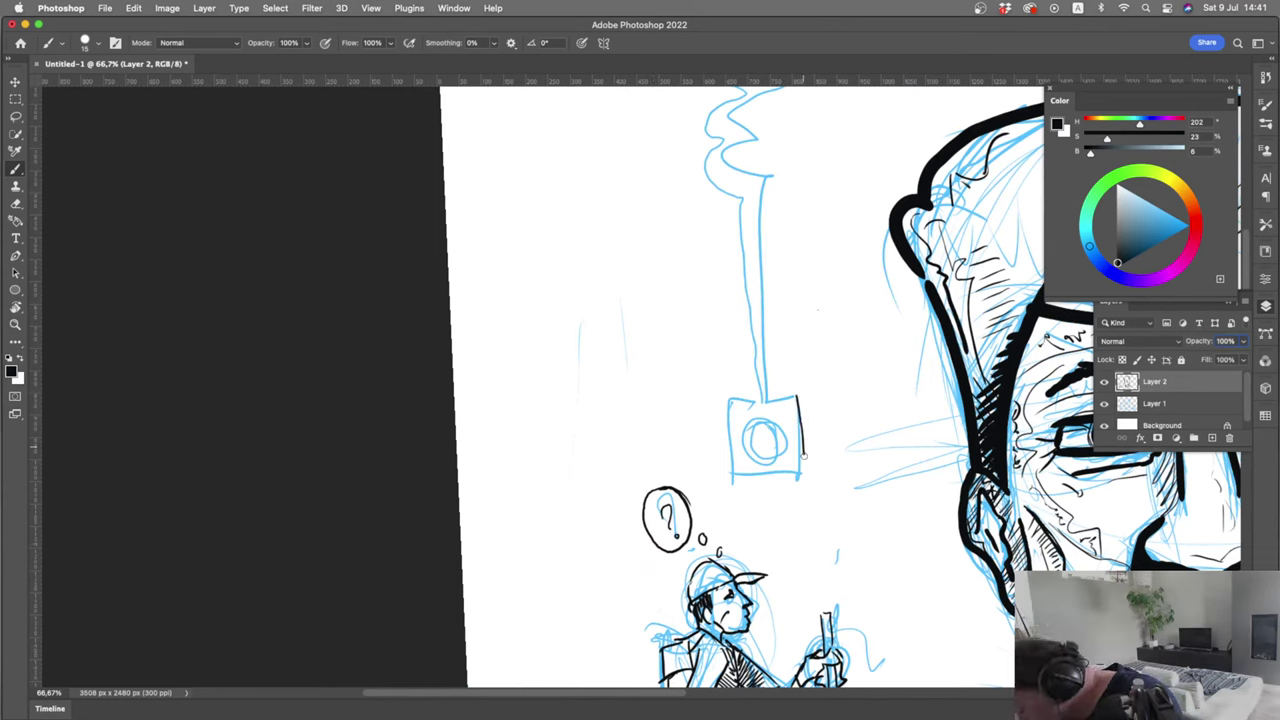
{"action": "mouse_move", "coordinate": [799, 397]}
{"action": "left_mouse_down"}
{"action": "mouse_move", "coordinate": [805, 473]}
{"action": "mouse_move", "coordinate": [762, 399]}
{"action": "mouse_move", "coordinate": [727, 404]}
{"action": "left_mouse_up"}
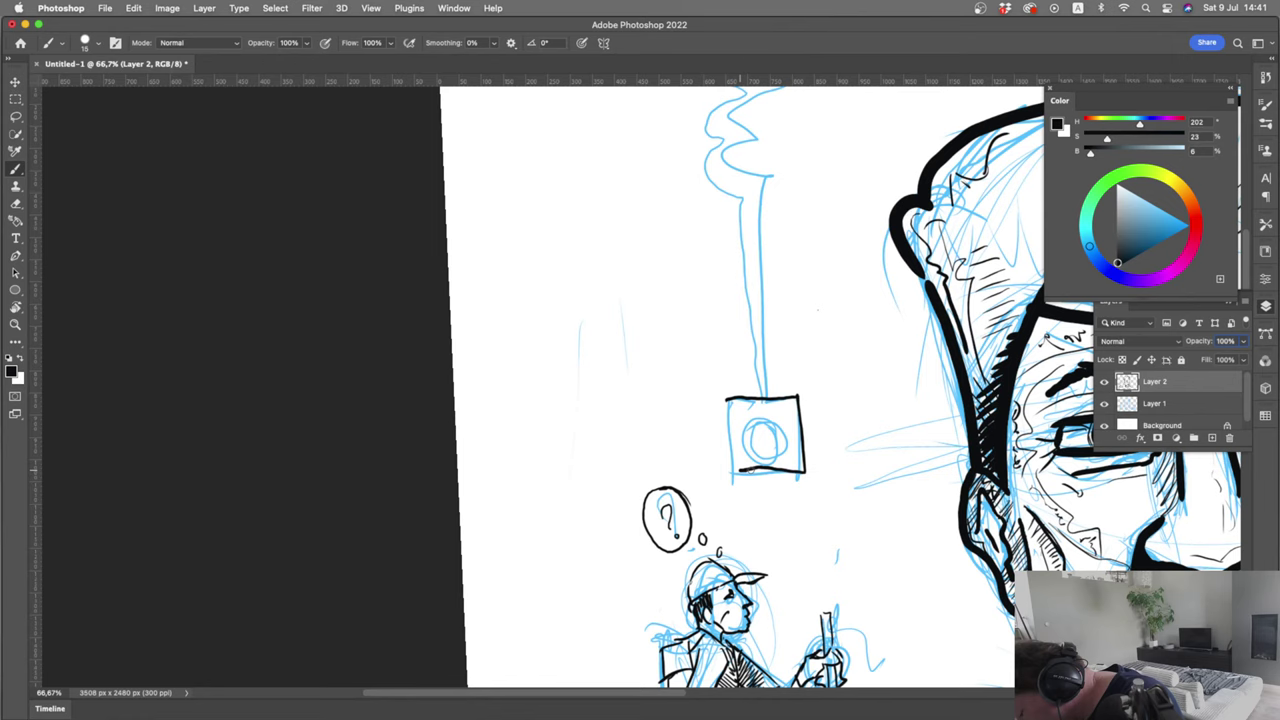
{"action": "left_click_drag", "start_coordinate": [727, 400], "coordinate": [731, 476]}
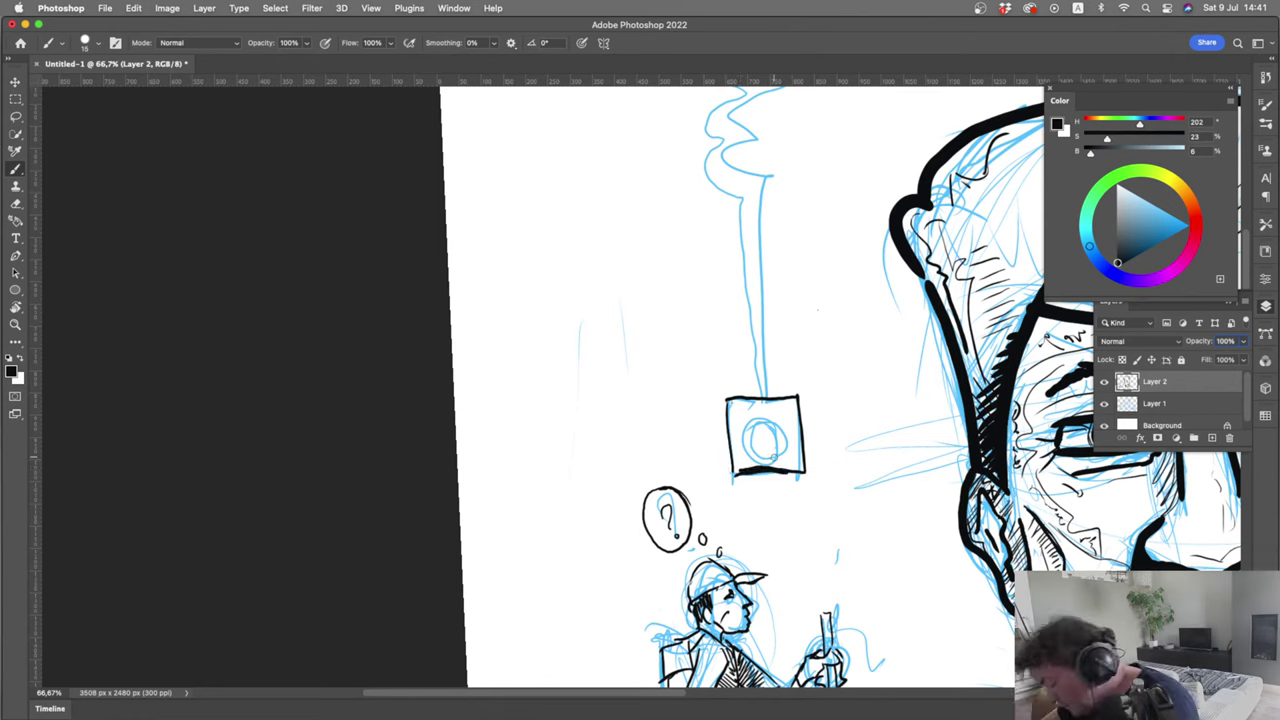
{"action": "mouse_move", "coordinate": [763, 408]}
{"action": "left_mouse_down"}
{"action": "mouse_move", "coordinate": [785, 450]}
{"action": "mouse_move", "coordinate": [754, 444]}
{"action": "left_mouse_up"}
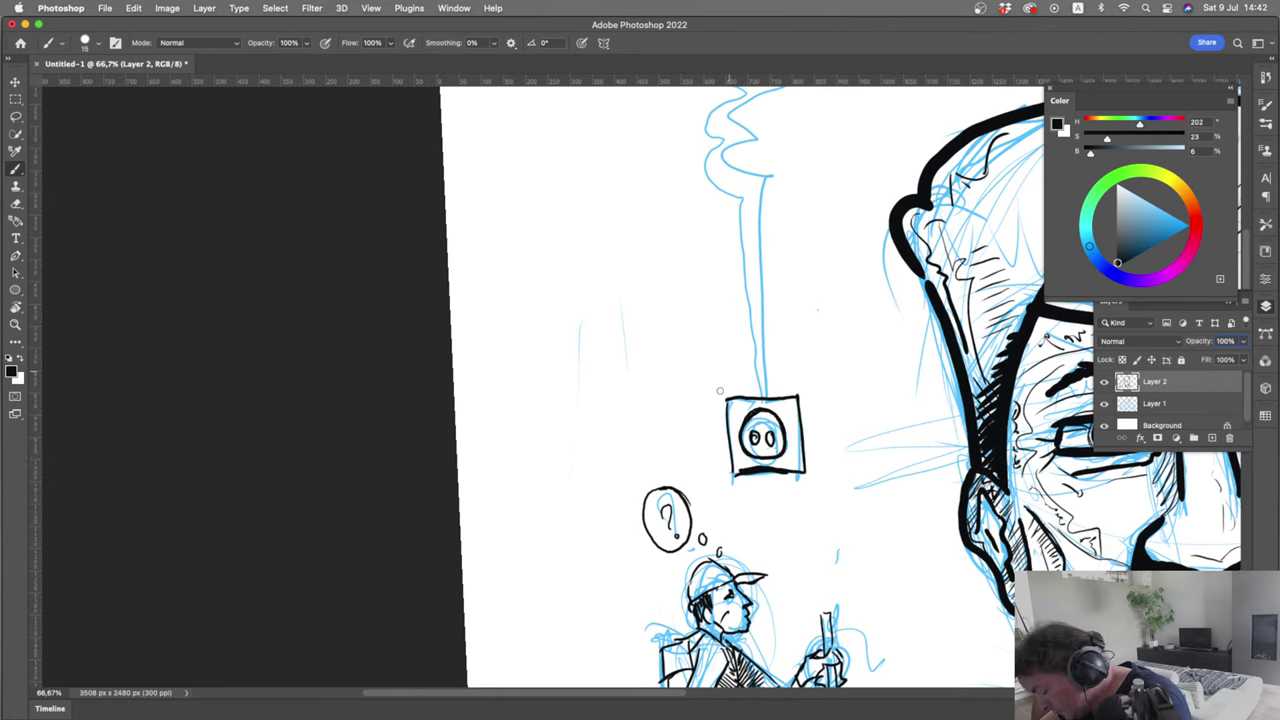
{"action": "mouse_move", "coordinate": [726, 400]}
{"action": "left_mouse_down"}
{"action": "mouse_move", "coordinate": [715, 421]}
{"action": "mouse_move", "coordinate": [725, 489]}
{"action": "mouse_move", "coordinate": [804, 481]}
{"action": "left_mouse_up"}
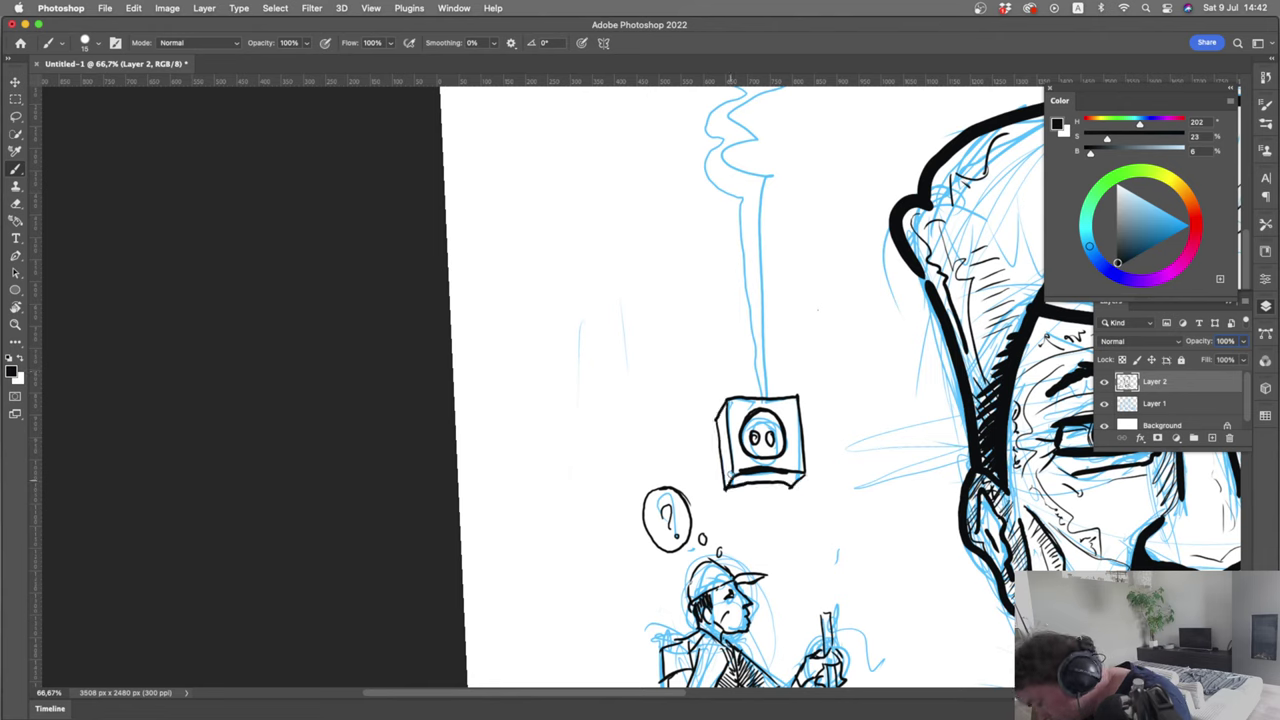
{"action": "left_click_drag", "start_coordinate": [727, 447], "coordinate": [720, 467]}
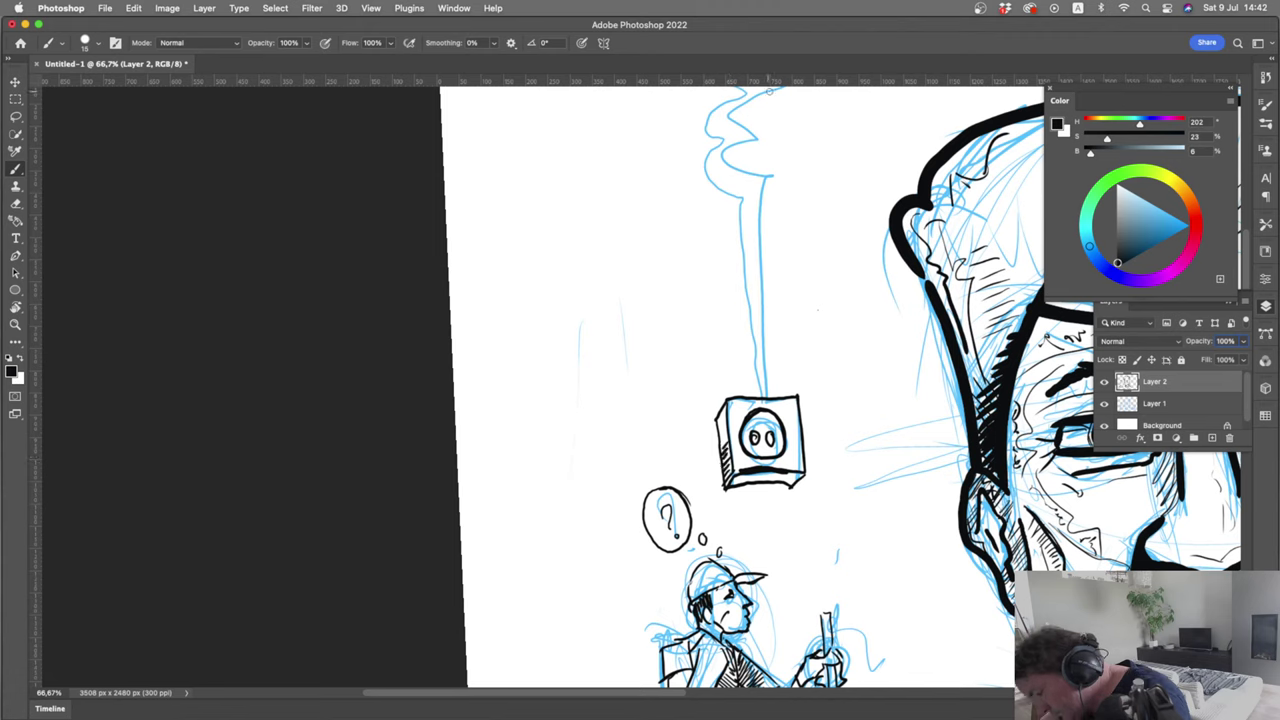
Ink both edges of the wavy cable with its collar above the socket, darken the cable's lower end, and touch up the box's bottom corner
{"action": "mouse_move", "coordinate": [769, 90]}
{"action": "left_mouse_down"}
{"action": "mouse_move", "coordinate": [739, 128]}
{"action": "mouse_move", "coordinate": [762, 325]}
{"action": "mouse_move", "coordinate": [748, 376]}
{"action": "mouse_move", "coordinate": [770, 395]}
{"action": "left_mouse_up"}
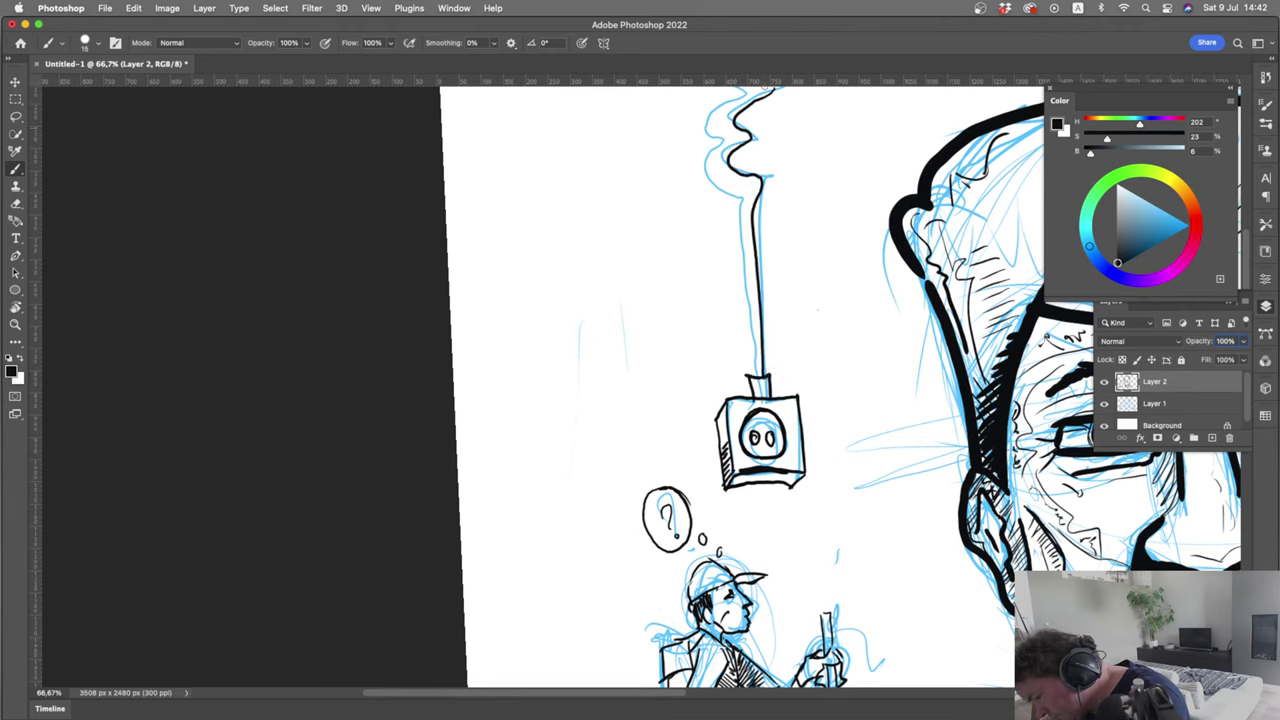
{"action": "left_click_drag", "start_coordinate": [745, 93], "coordinate": [727, 130]}
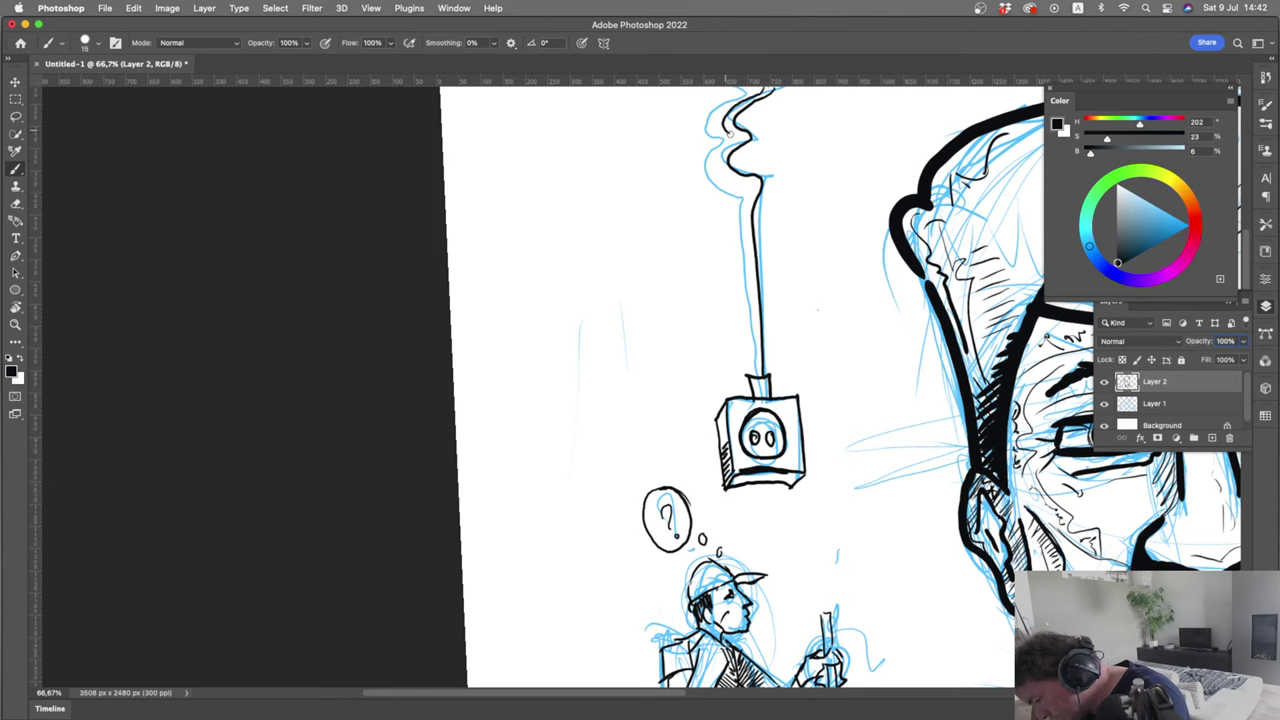
{"action": "left_click_drag", "start_coordinate": [729, 132], "coordinate": [768, 394]}
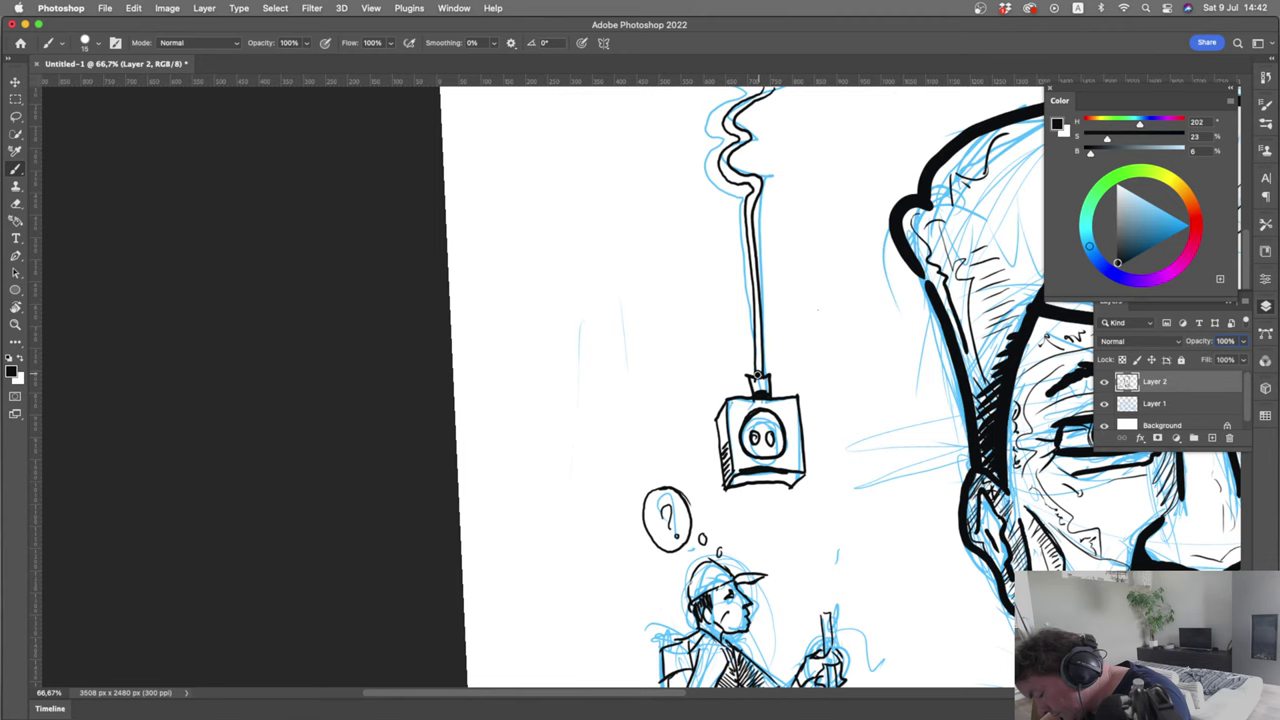
{"action": "left_click_drag", "start_coordinate": [756, 345], "coordinate": [760, 378]}
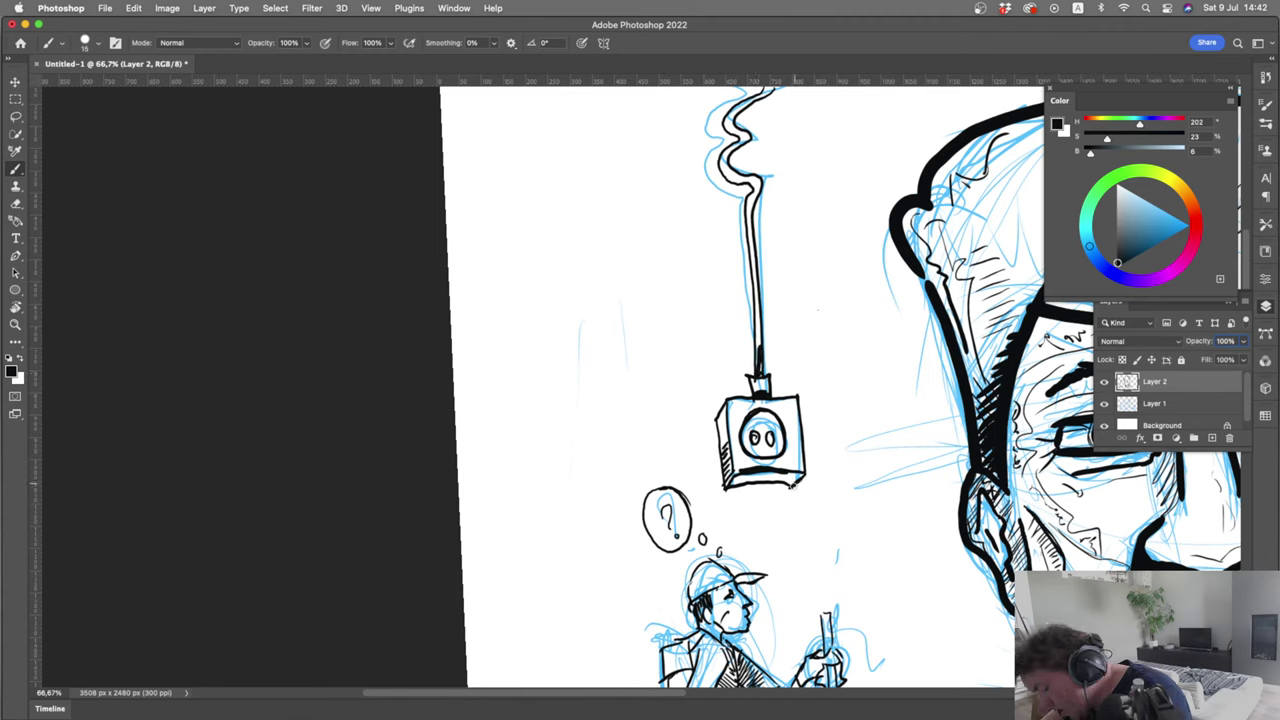
{"action": "left_click_drag", "start_coordinate": [792, 486], "coordinate": [798, 483]}
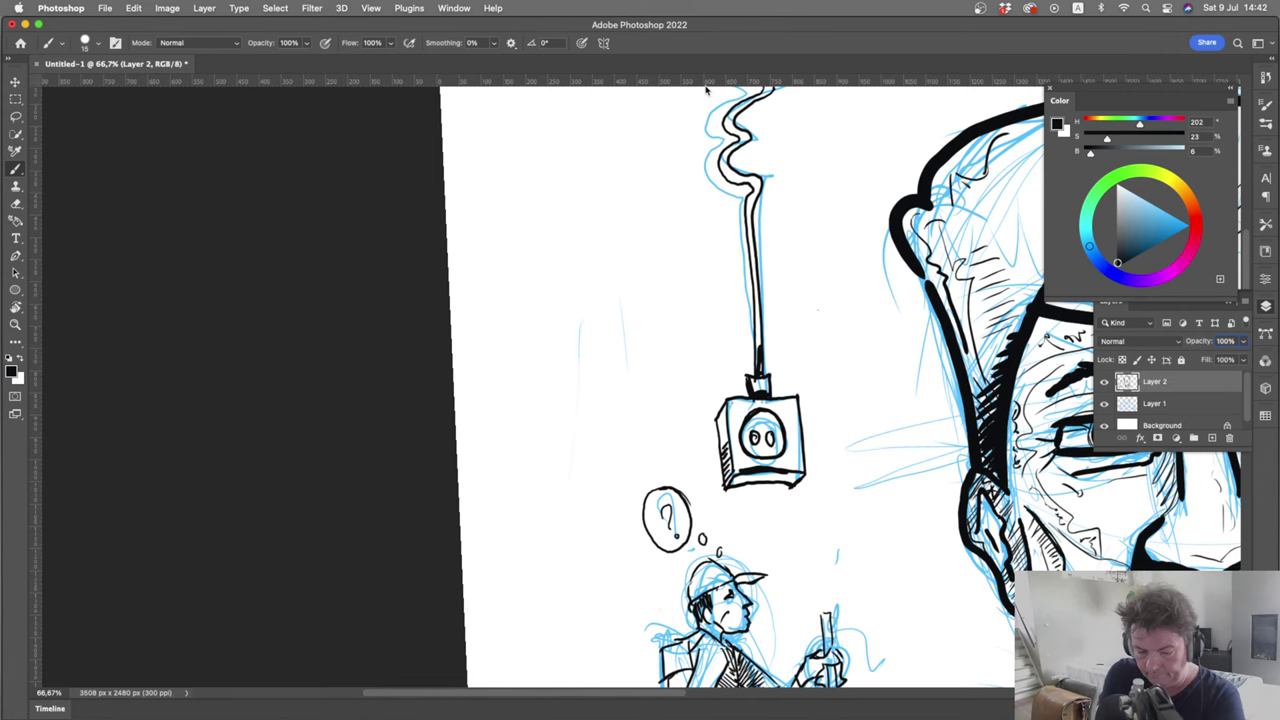
Hide the blue sketch on Layer 1 and thicken the outlines of the hiker's front leg, trouser cuff and boot
{"action": "scroll", "coordinate": [706, 90], "scroll_direction": "down", "scroll_amount": 5}
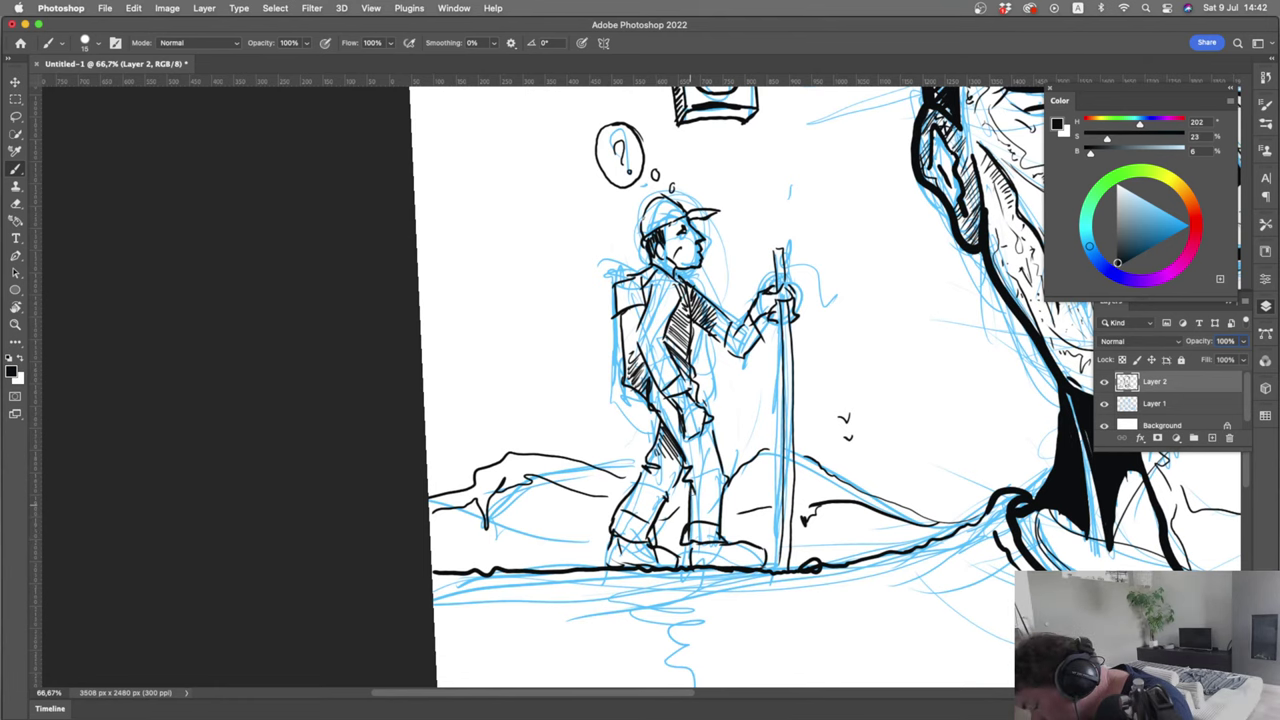
{"action": "left_click", "coordinate": [1104, 402]}
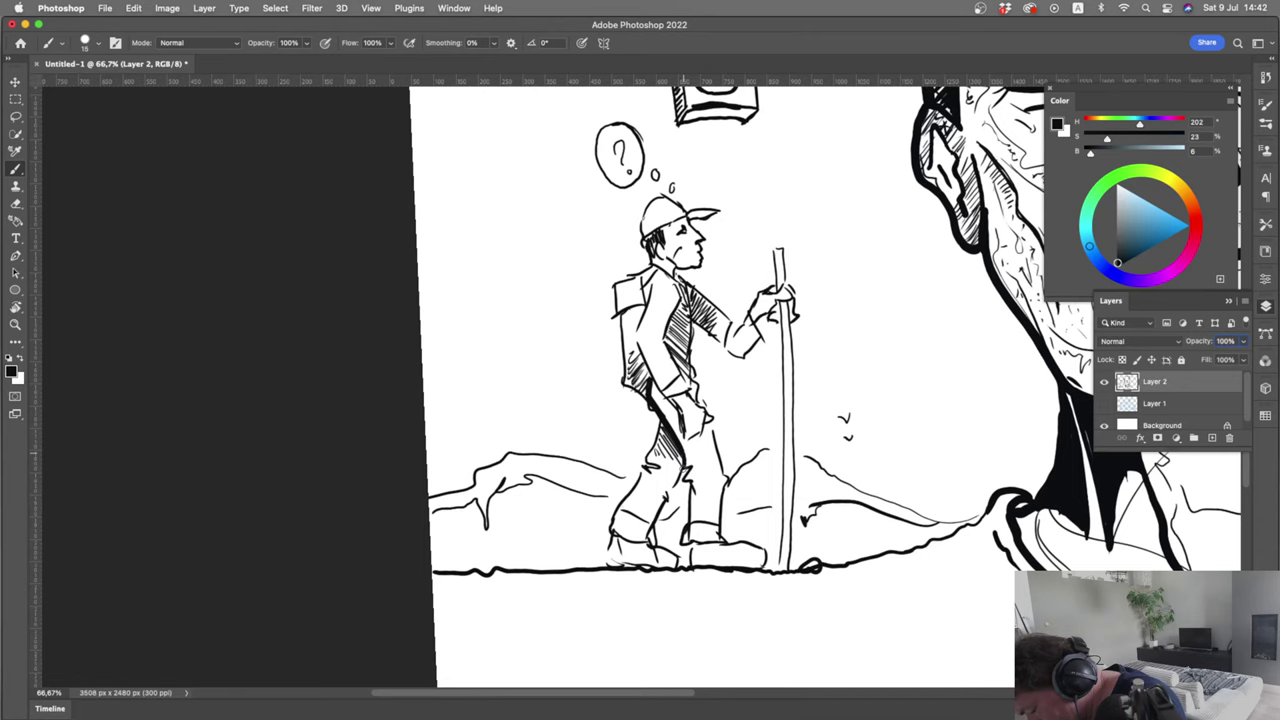
{"action": "left_click_drag", "start_coordinate": [690, 464], "coordinate": [686, 518]}
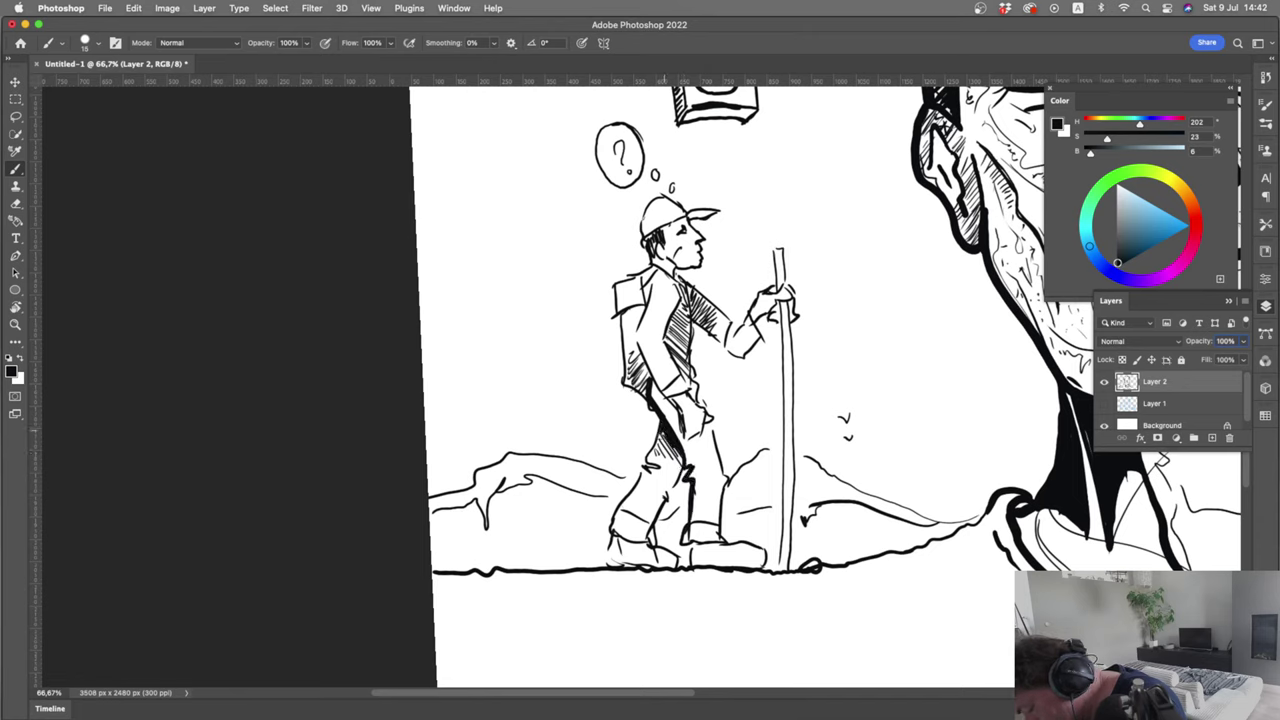
{"action": "left_click_drag", "start_coordinate": [708, 422], "coordinate": [713, 437]}
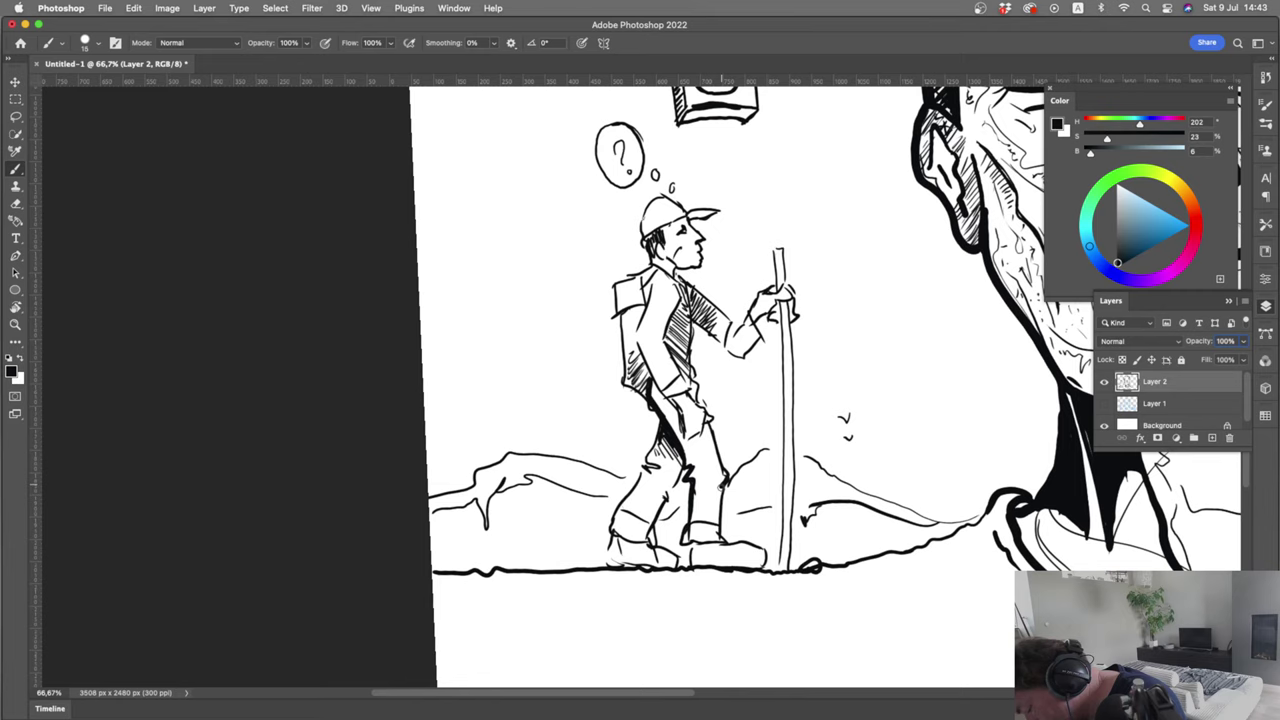
{"action": "left_click_drag", "start_coordinate": [723, 538], "coordinate": [699, 521]}
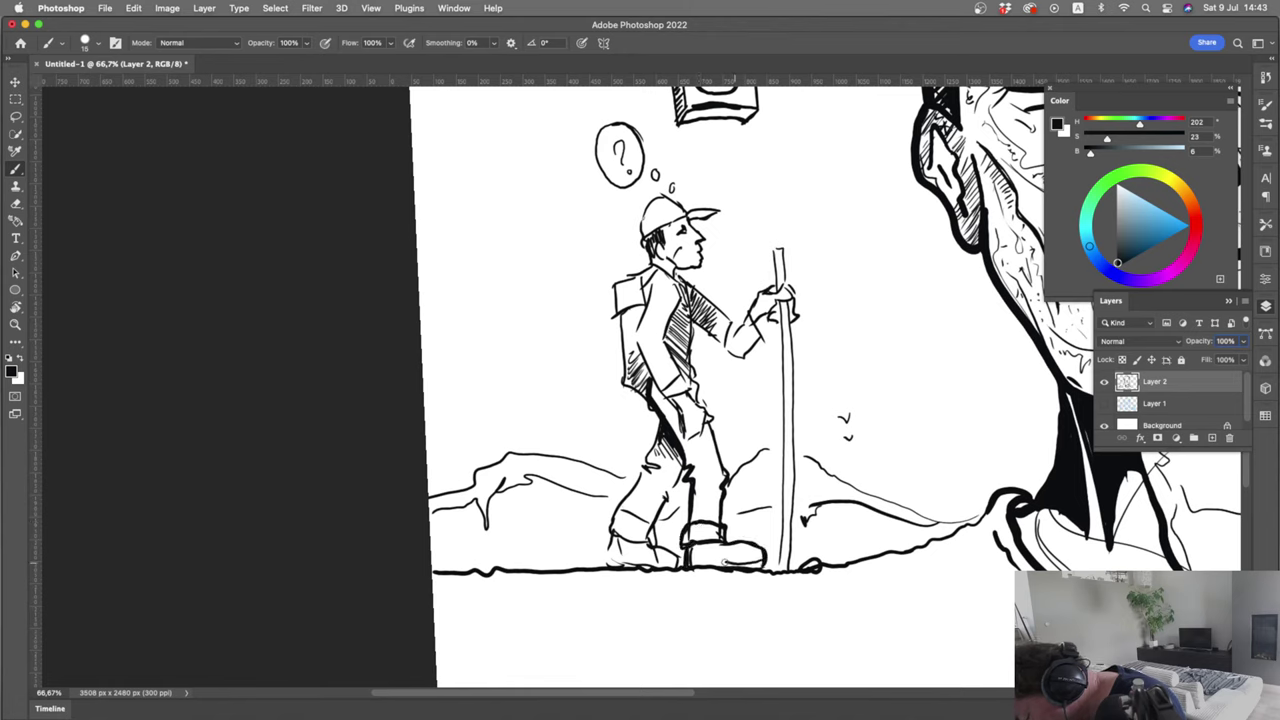
{"action": "left_click_drag", "start_coordinate": [730, 563], "coordinate": [694, 563]}
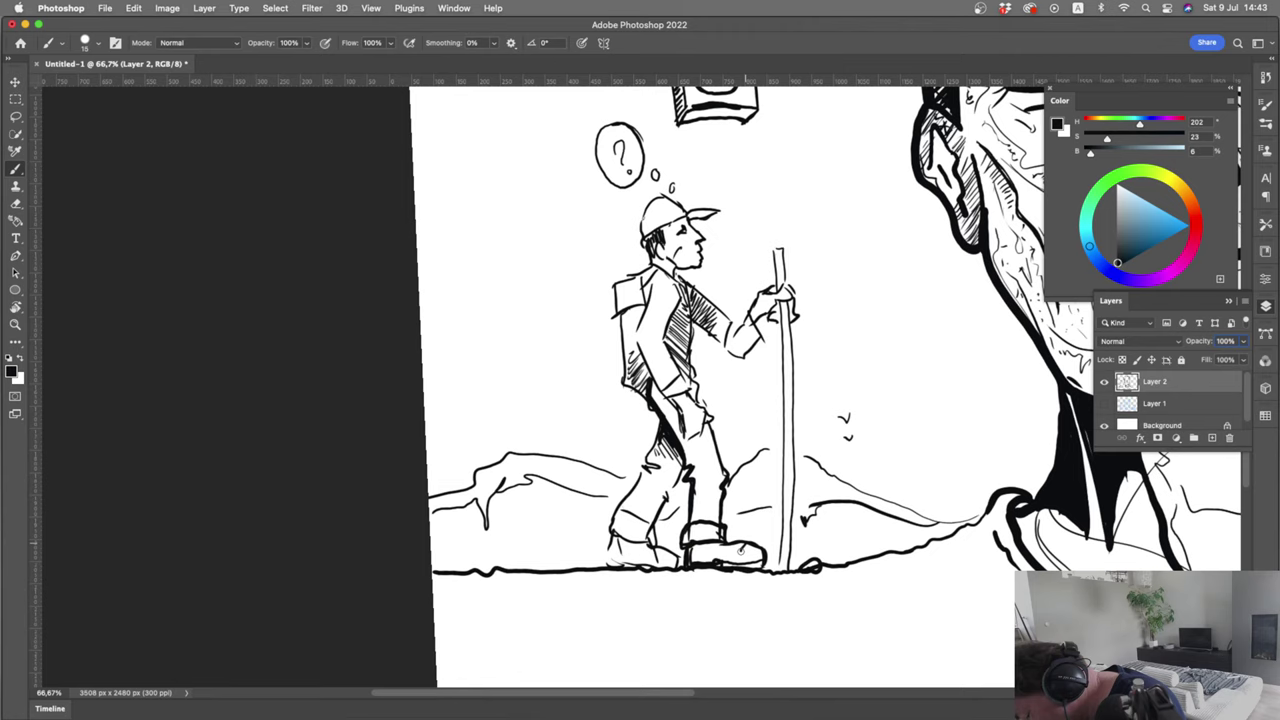
{"action": "left_click_drag", "start_coordinate": [741, 549], "coordinate": [710, 544]}
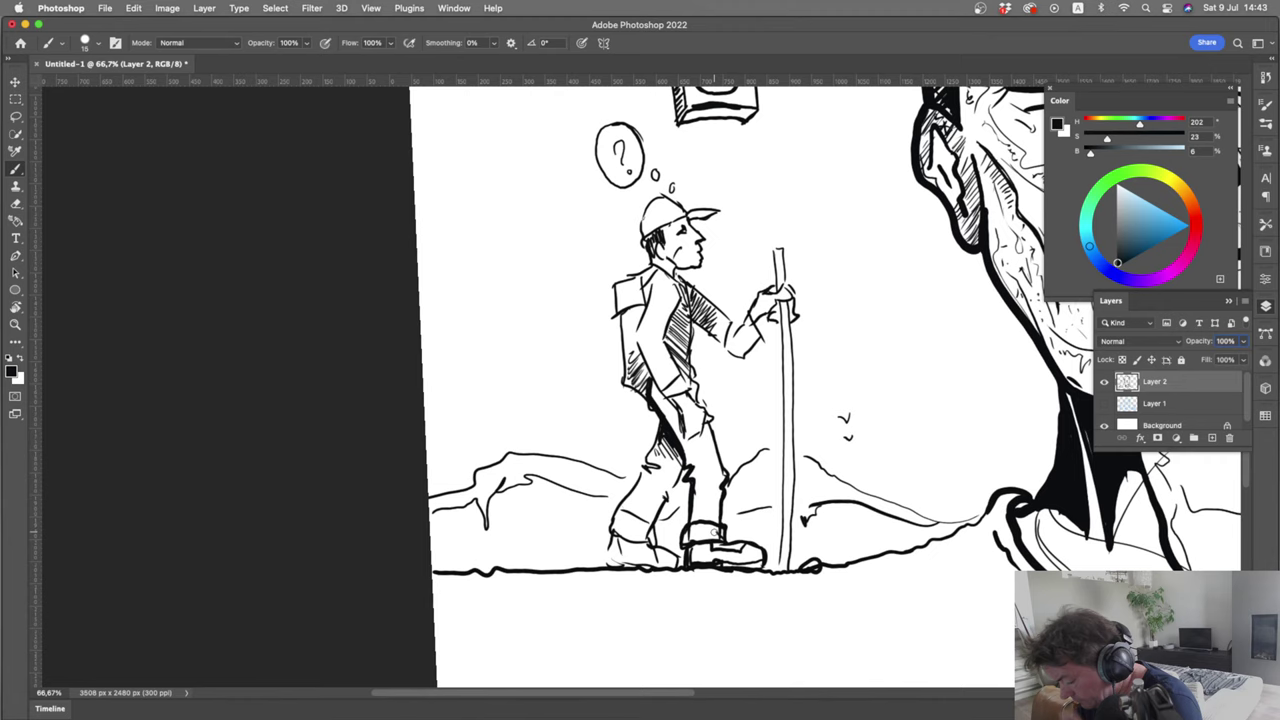
Thicken the outlines of the hiker's near arm and of the hand on the walking staff, plus both long edges of the staff
{"action": "mouse_move", "coordinate": [678, 418]}
{"action": "left_mouse_down"}
{"action": "mouse_move", "coordinate": [704, 418]}
{"action": "mouse_move", "coordinate": [690, 396]}
{"action": "mouse_move", "coordinate": [665, 392]}
{"action": "mouse_move", "coordinate": [640, 338]}
{"action": "left_mouse_up"}
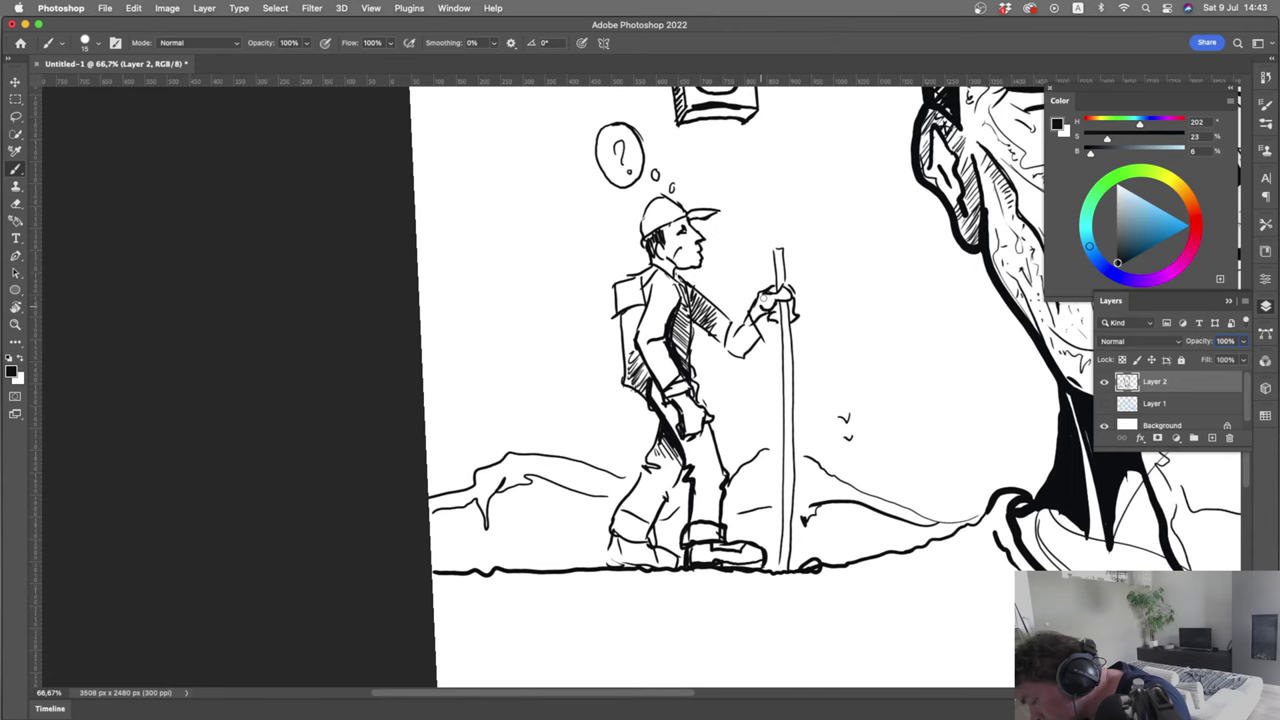
{"action": "mouse_move", "coordinate": [775, 250]}
{"action": "left_mouse_down"}
{"action": "mouse_move", "coordinate": [777, 278]}
{"action": "mouse_move", "coordinate": [797, 285]}
{"action": "left_mouse_up"}
{"action": "key", "text": "r"}
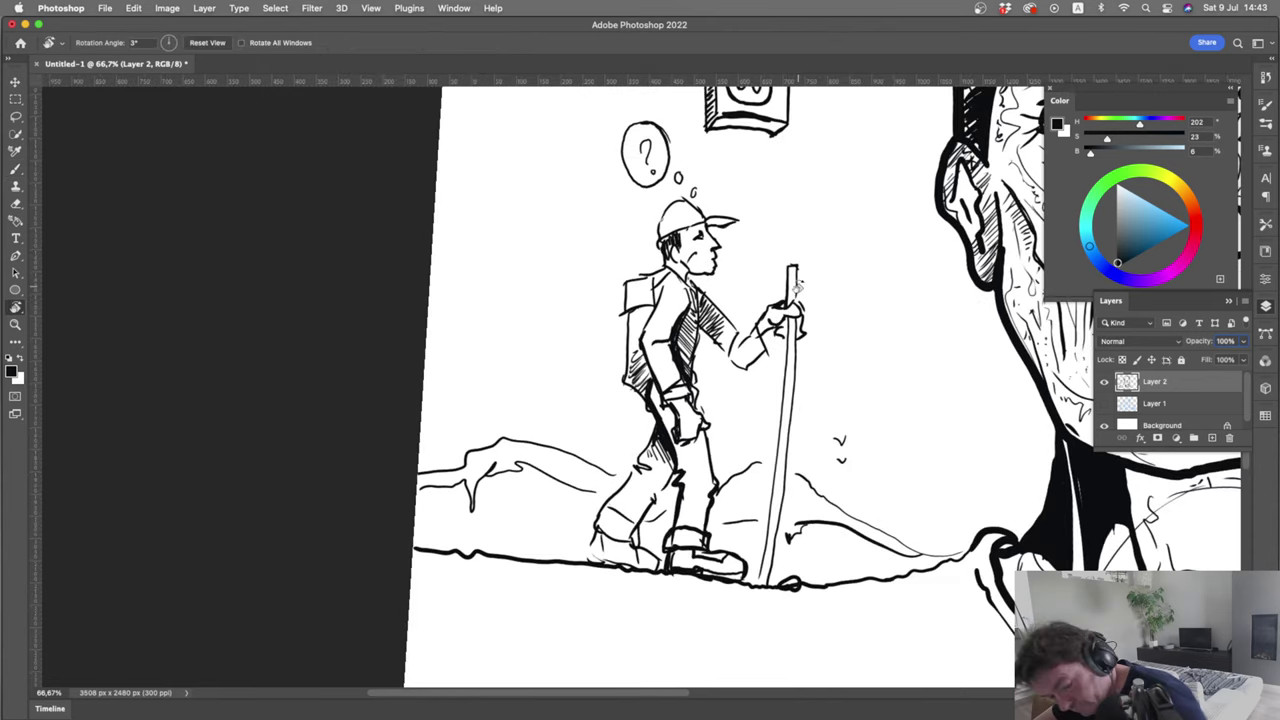
{"action": "key", "text": "b"}
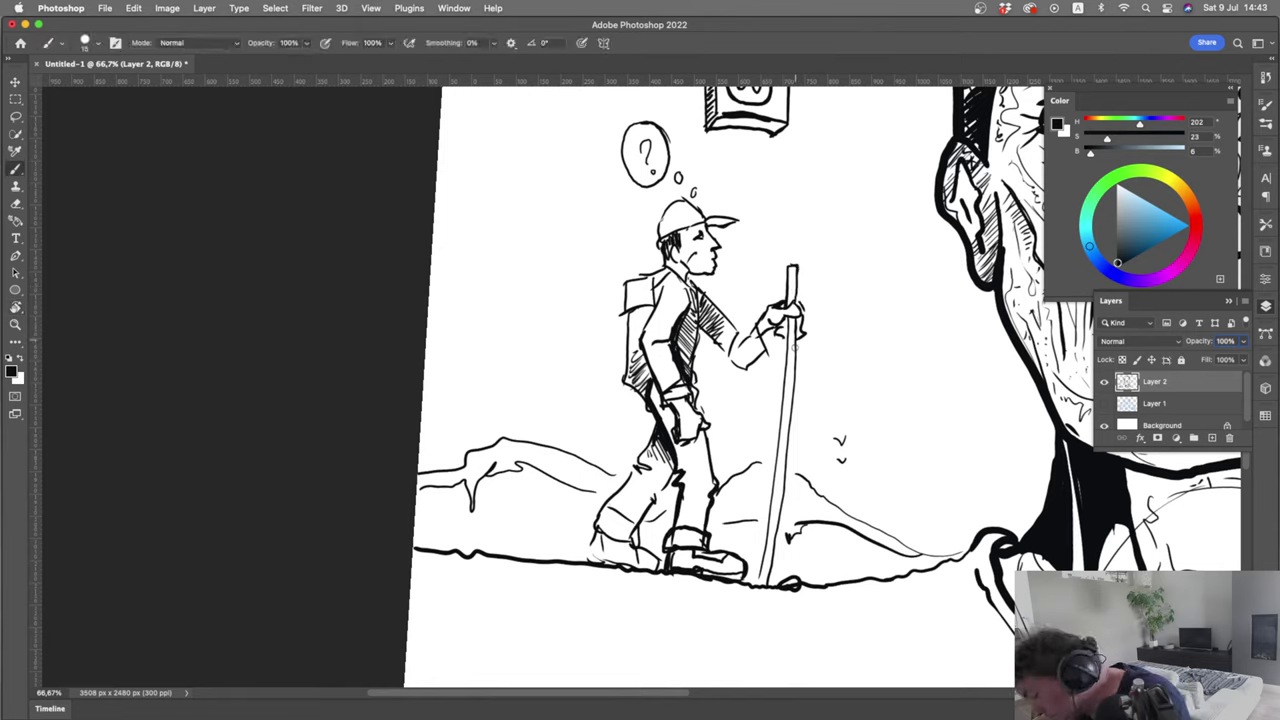
{"action": "left_click_drag", "start_coordinate": [795, 345], "coordinate": [778, 533]}
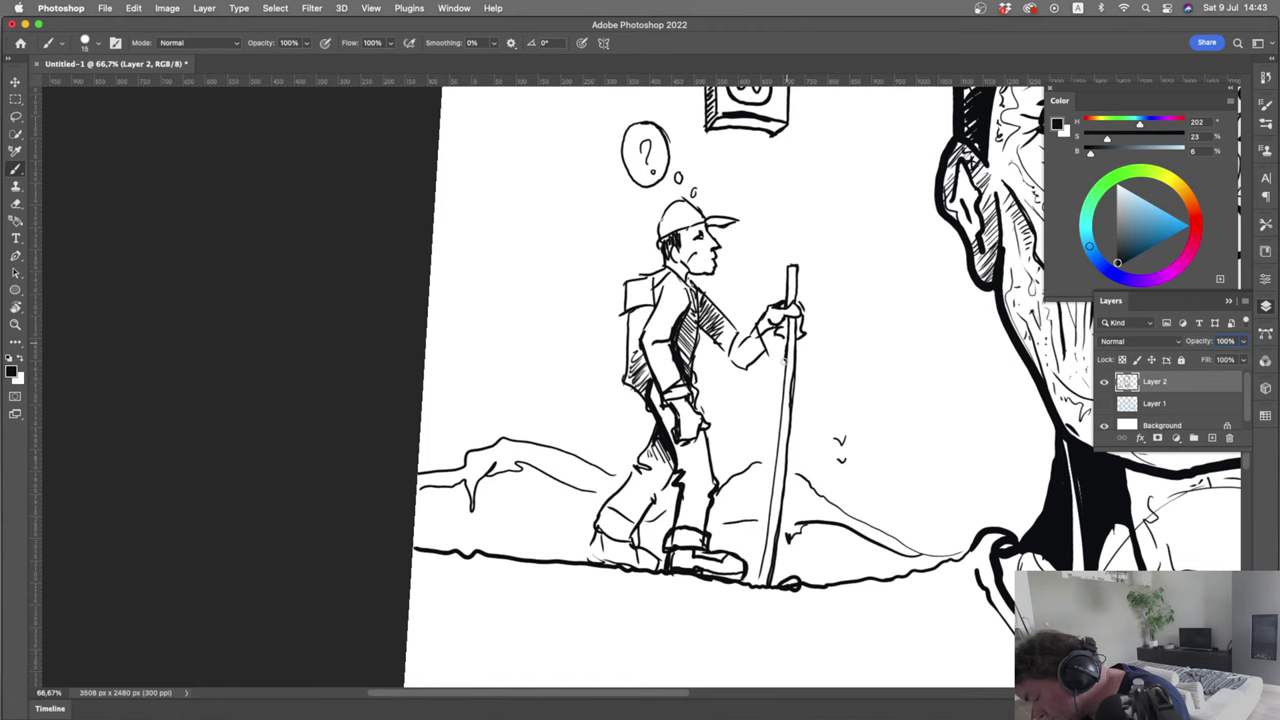
{"action": "left_click_drag", "start_coordinate": [785, 358], "coordinate": [762, 580]}
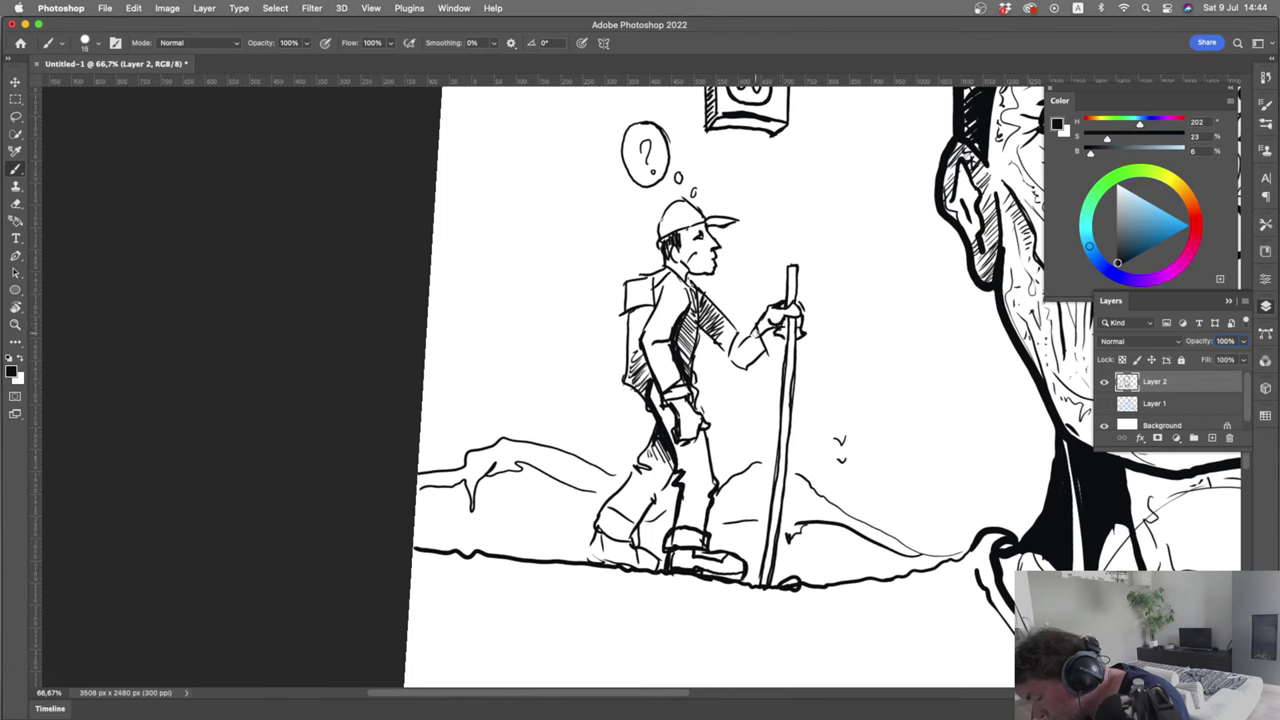
Strengthen the hiker's outstretched forearm, the shadow beneath that arm, the cap, the backpack, and the rear trouser cuff and boot
{"action": "left_click_drag", "start_coordinate": [755, 333], "coordinate": [745, 366]}
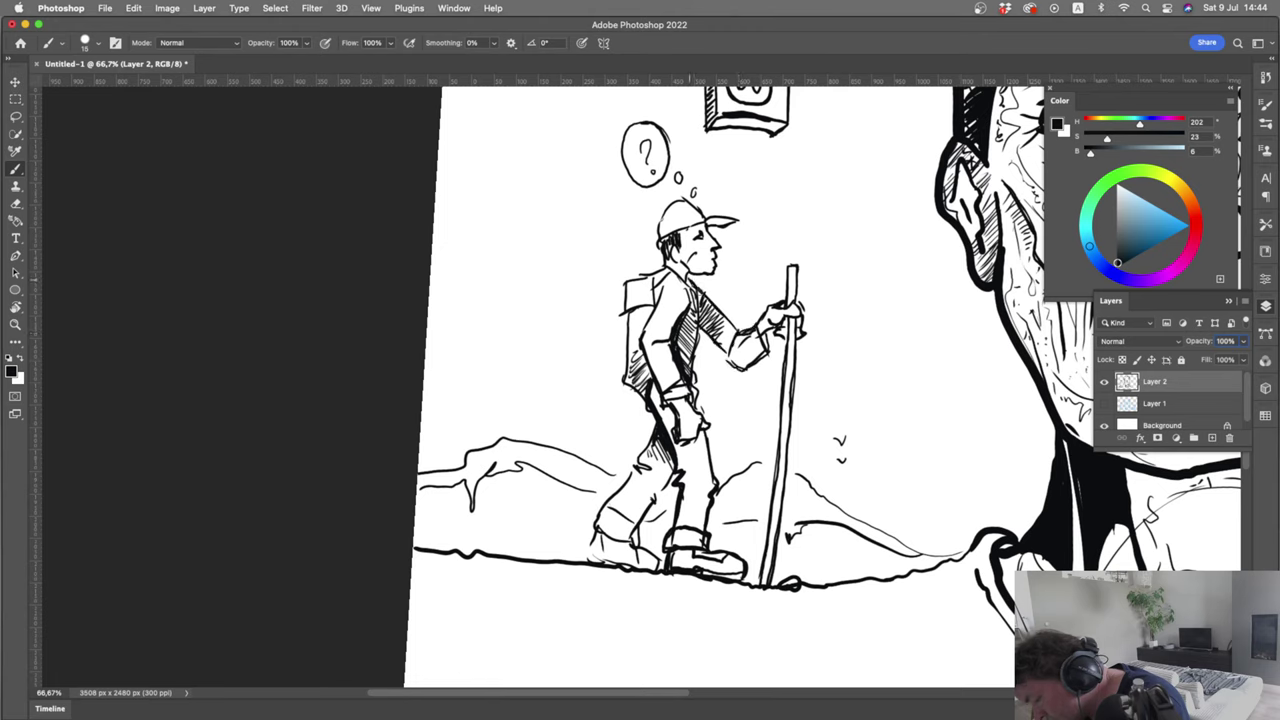
{"action": "left_click_drag", "start_coordinate": [690, 322], "coordinate": [705, 285]}
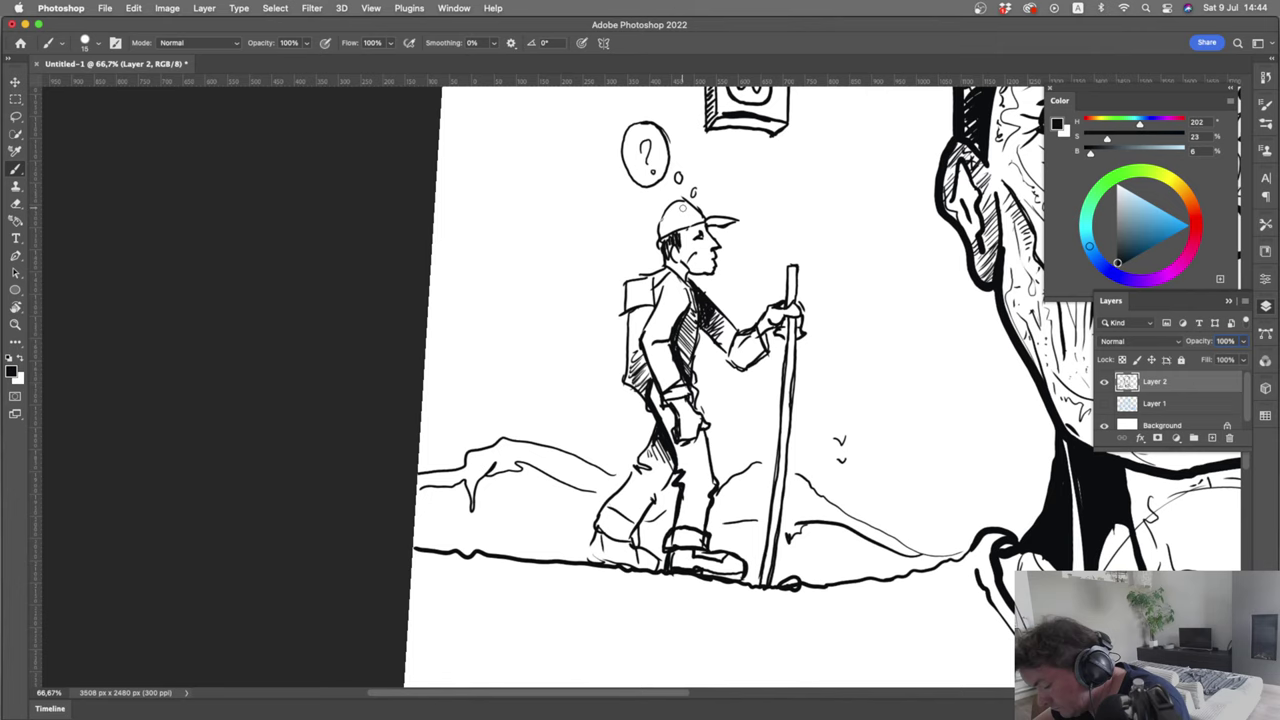
{"action": "left_click_drag", "start_coordinate": [682, 207], "coordinate": [666, 226]}
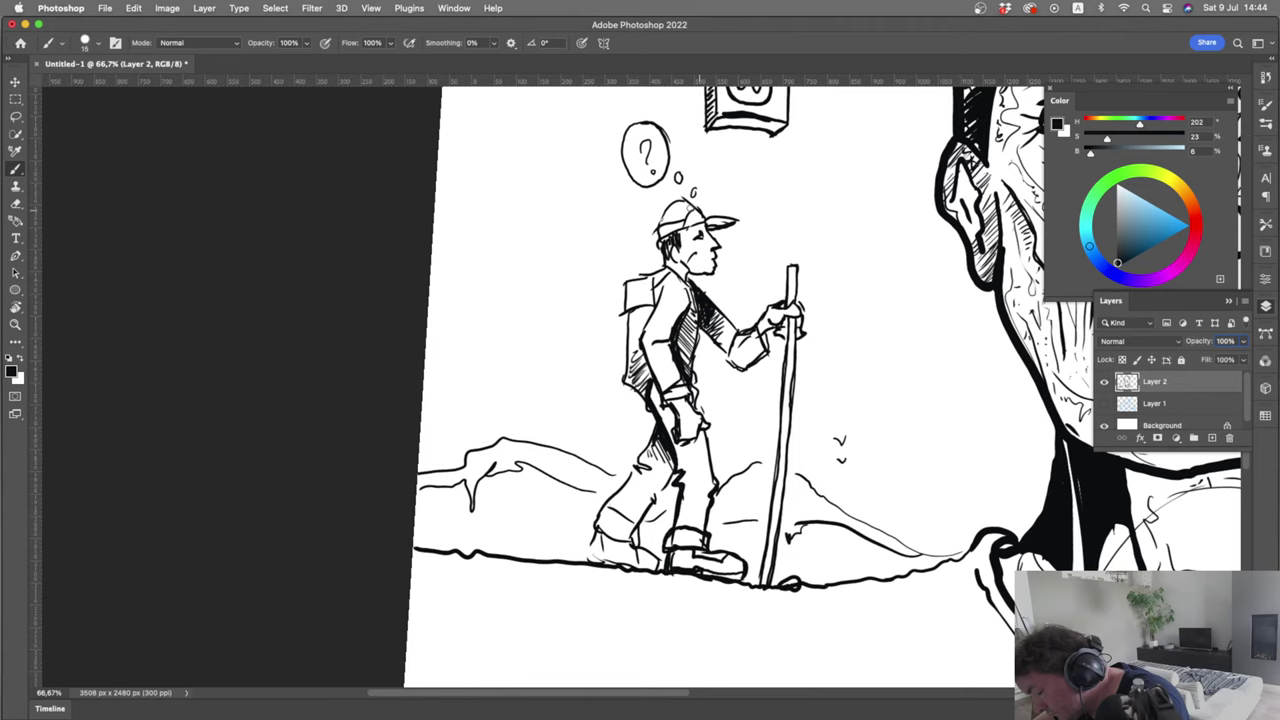
{"action": "left_click_drag", "start_coordinate": [688, 203], "coordinate": [668, 213]}
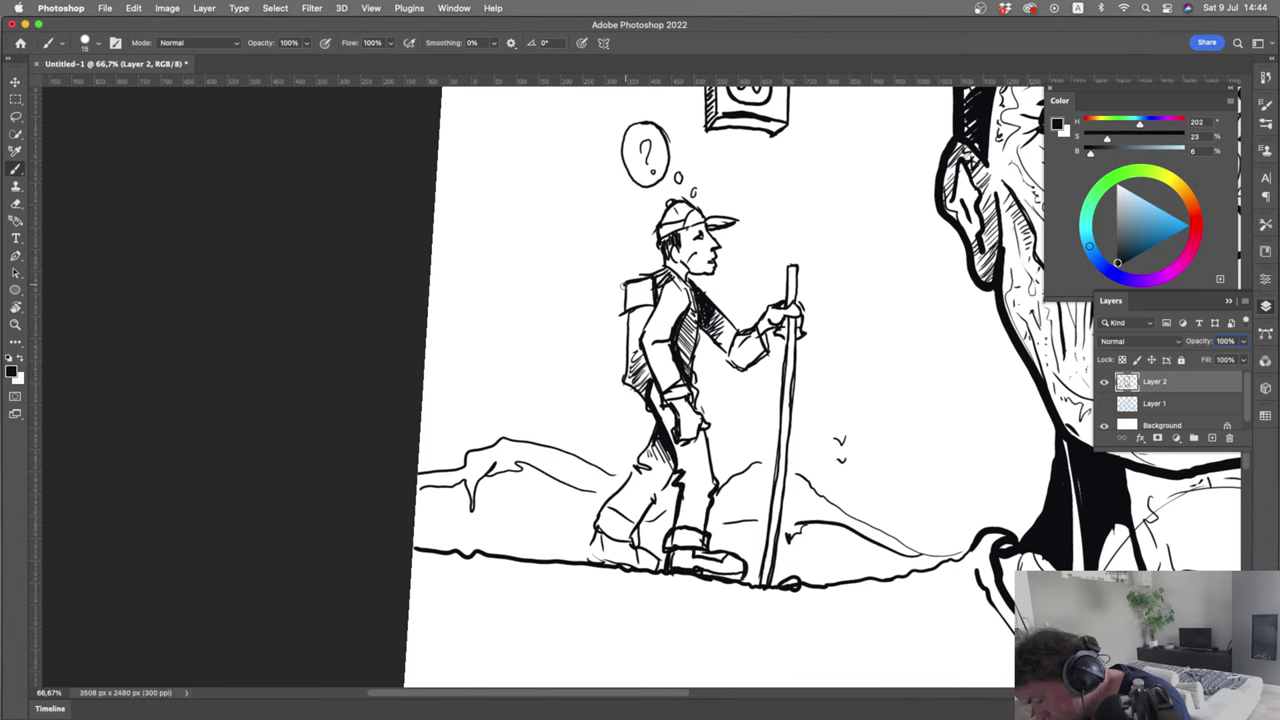
{"action": "left_click_drag", "start_coordinate": [621, 318], "coordinate": [644, 317]}
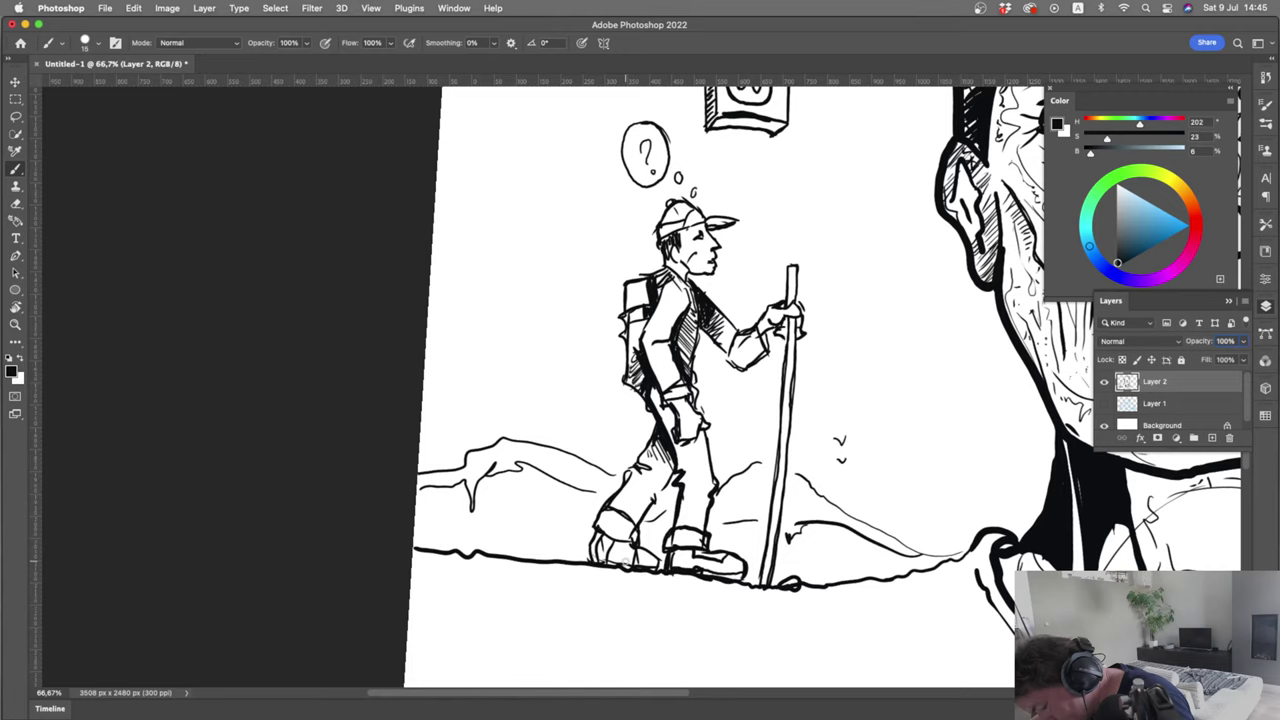
{"action": "left_click_drag", "start_coordinate": [606, 542], "coordinate": [601, 558]}
Double the ridge lines of the hills on both sides of the hiker and add short broken strokes beneath the ground line
{"action": "left_click_drag", "start_coordinate": [808, 484], "coordinate": [950, 555]}
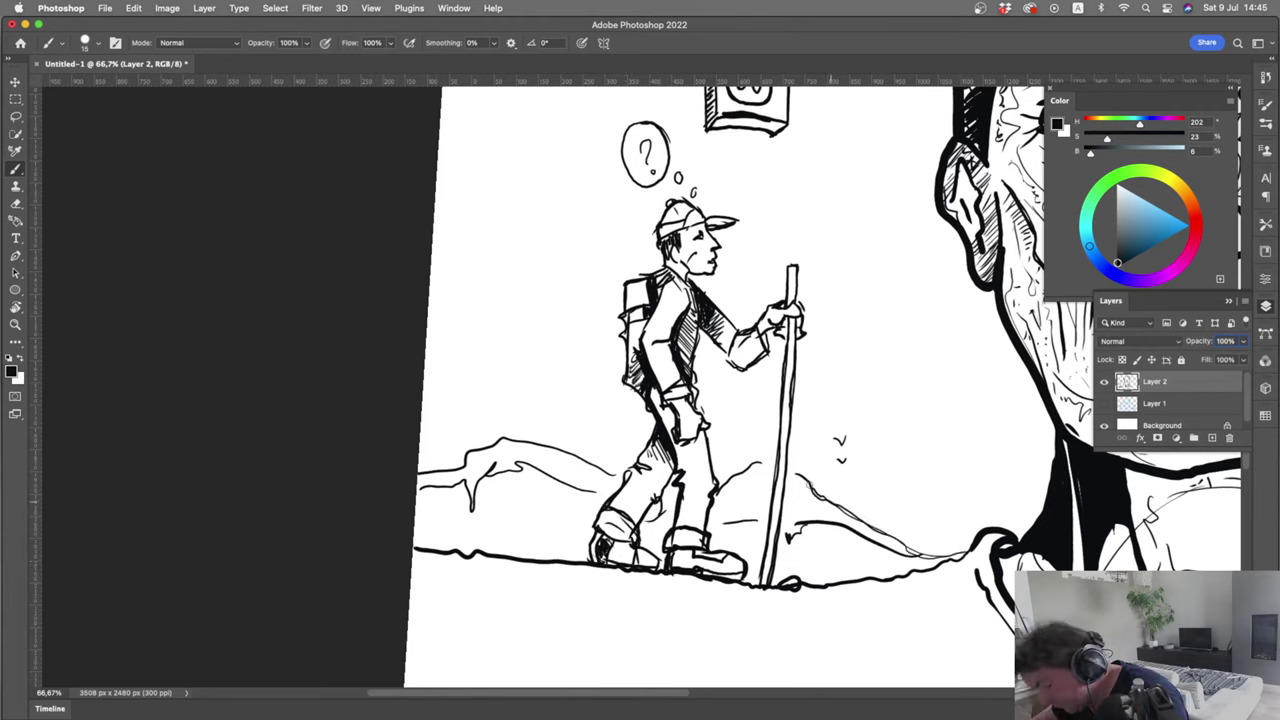
{"action": "left_click_drag", "start_coordinate": [491, 438], "coordinate": [556, 447]}
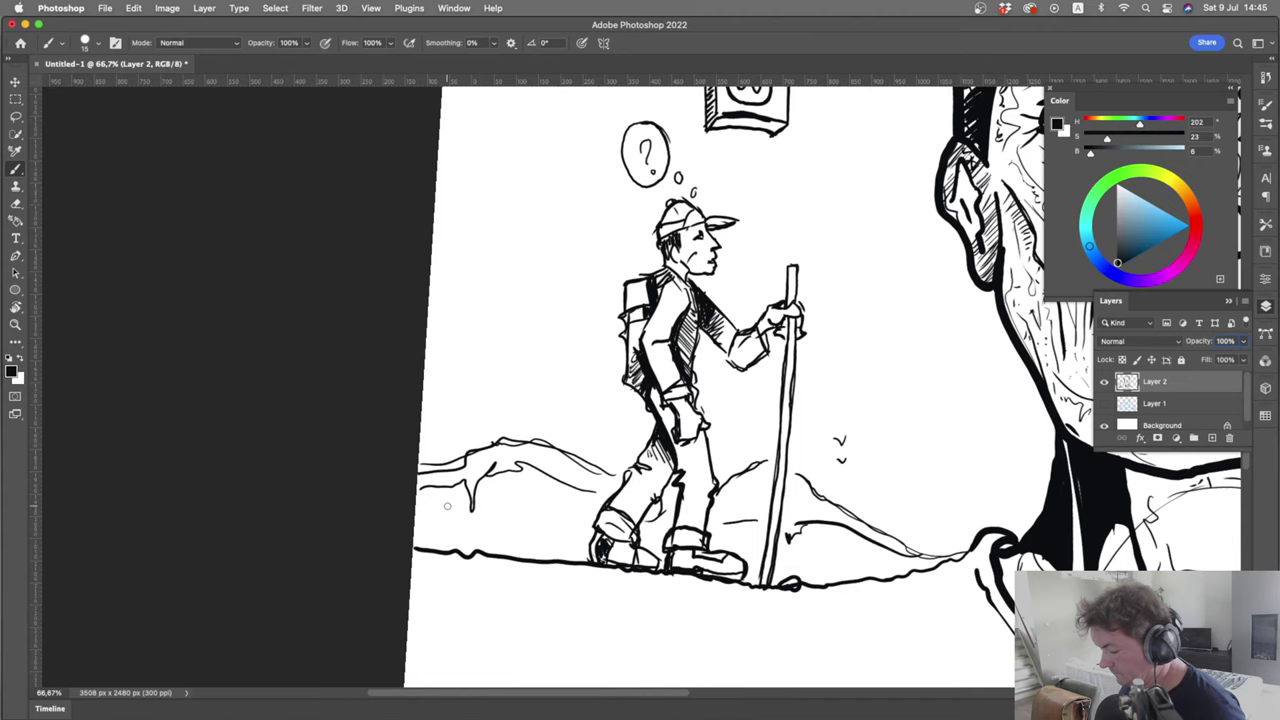
{"action": "left_click_drag", "start_coordinate": [462, 562], "coordinate": [445, 574]}
{"action": "left_click_drag", "start_coordinate": [475, 575], "coordinate": [530, 577]}
{"action": "left_click_drag", "start_coordinate": [557, 576], "coordinate": [617, 582]}
{"action": "left_click_drag", "start_coordinate": [678, 586], "coordinate": [702, 590]}
{"action": "left_click_drag", "start_coordinate": [725, 592], "coordinate": [765, 597]}
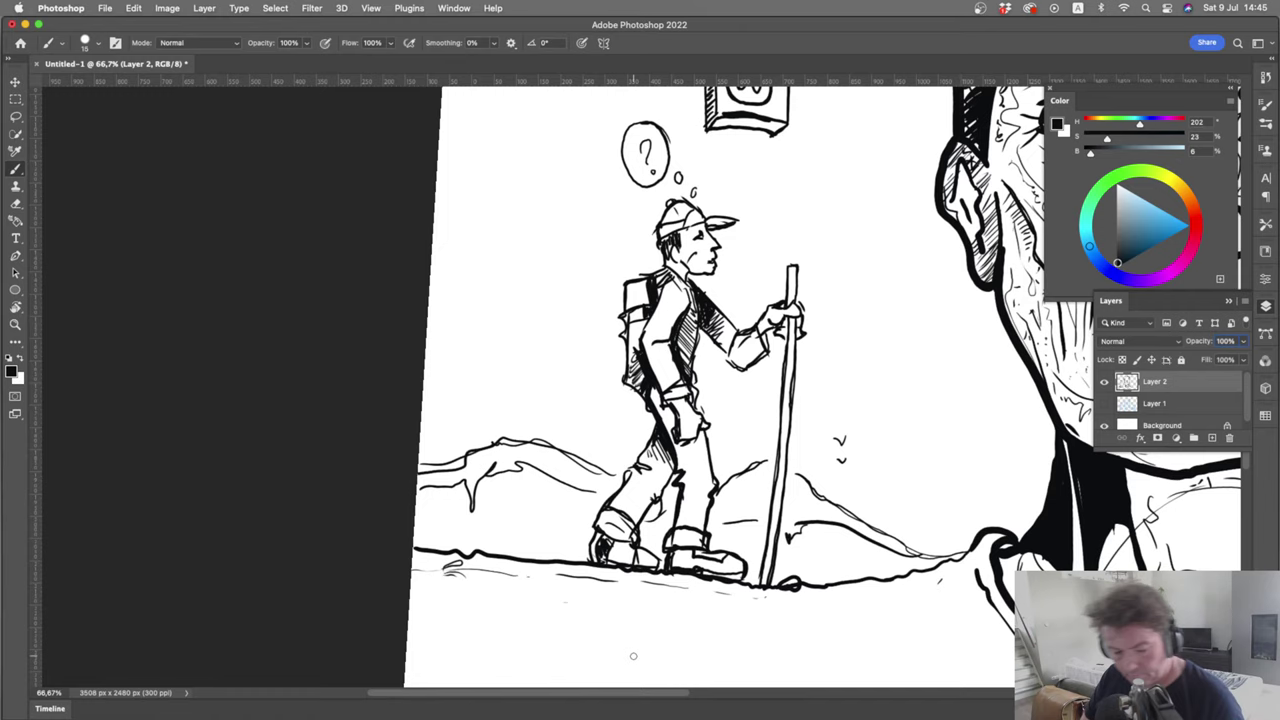
Reset the canvas rotation with the whole drawing in view and show the blue sketch on Layer 1 again
{"action": "key", "text": "super+Tab"}
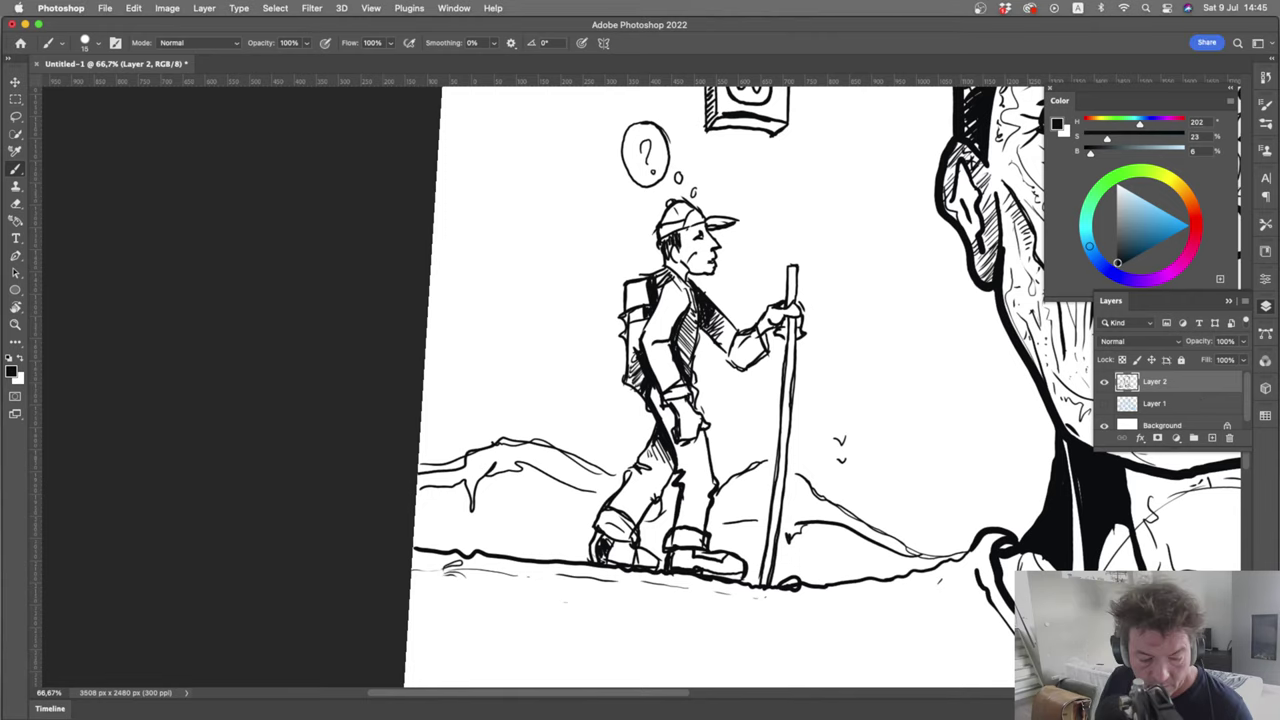
{"action": "key", "text": "super+0"}
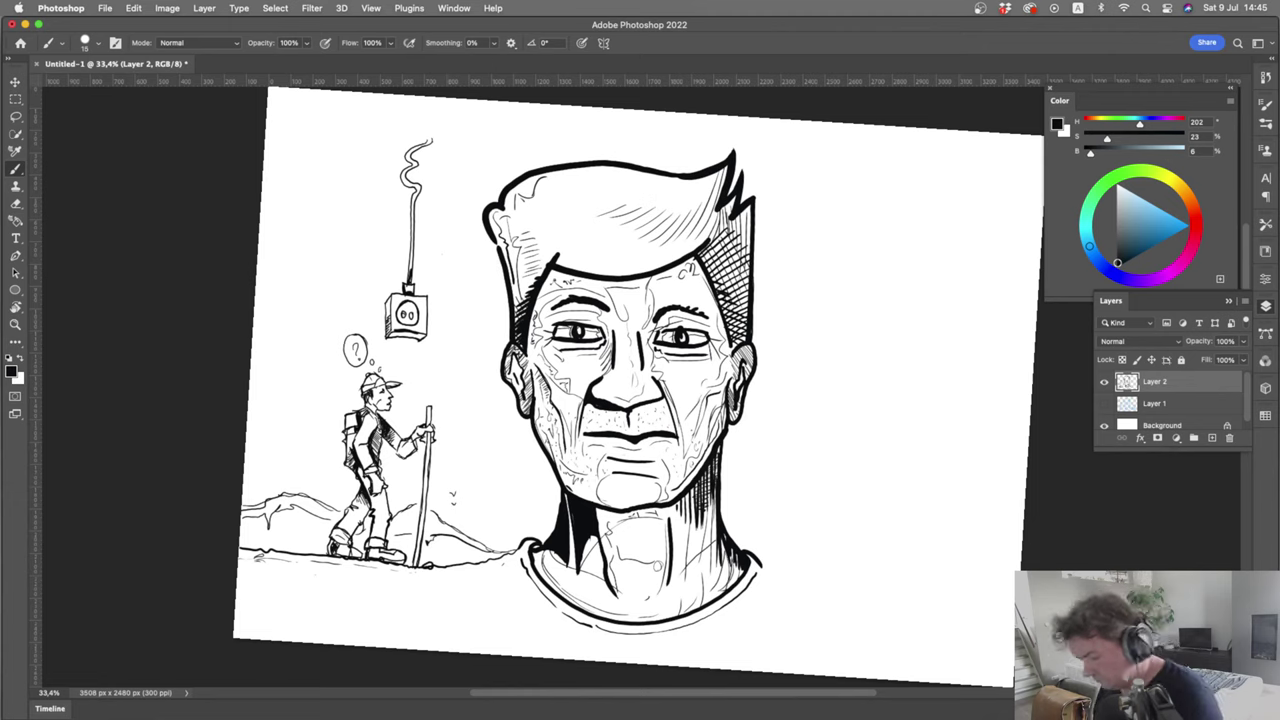
{"action": "key", "text": "r"}
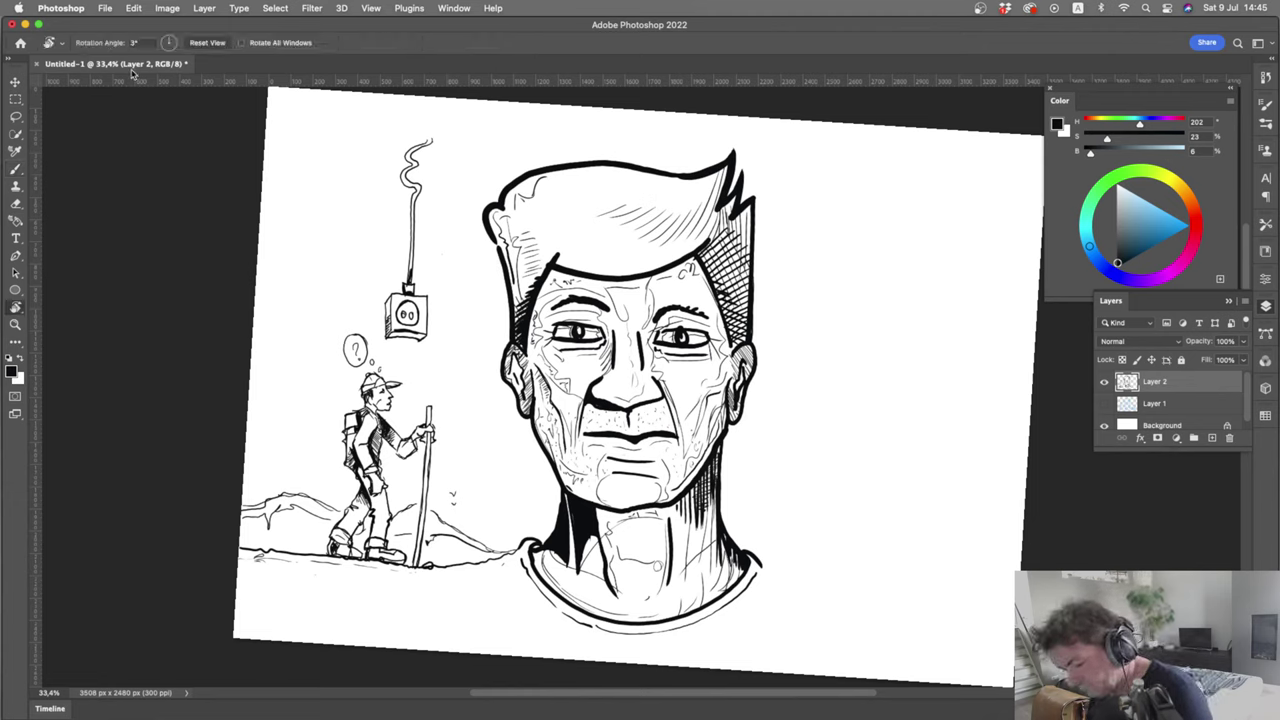
{"action": "left_click", "coordinate": [207, 43]}
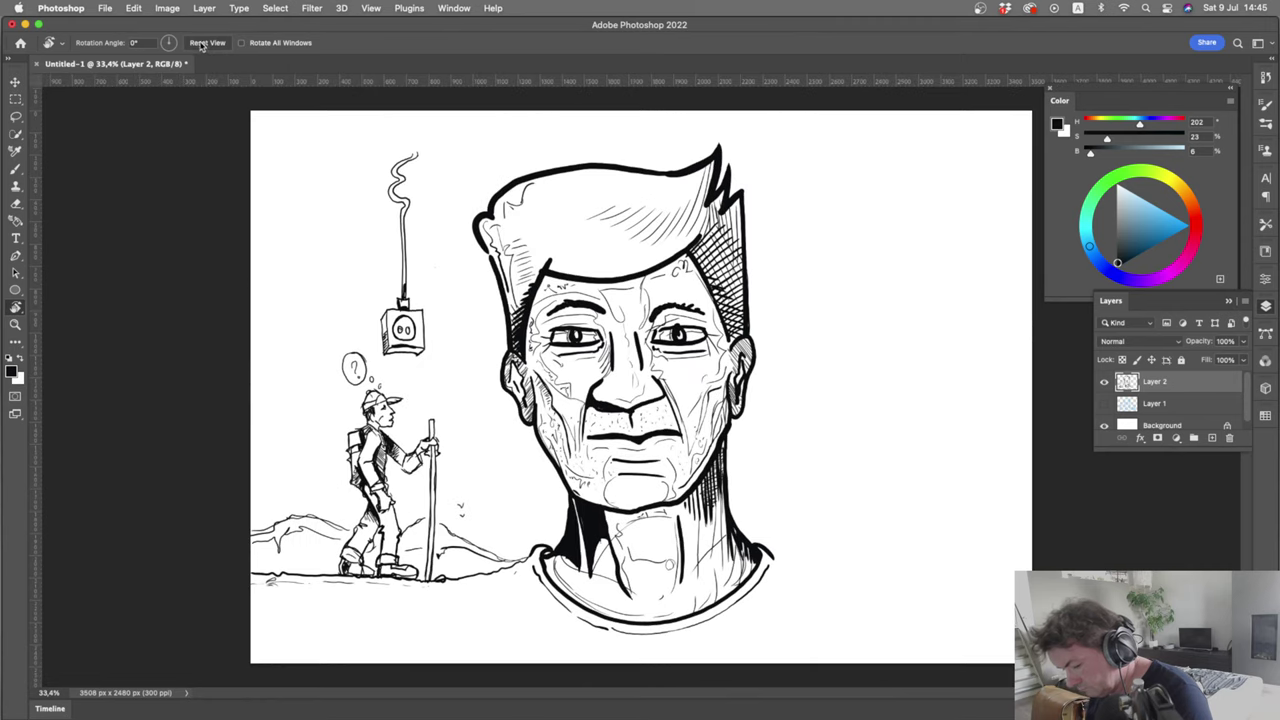
{"action": "left_click", "coordinate": [1104, 403]}
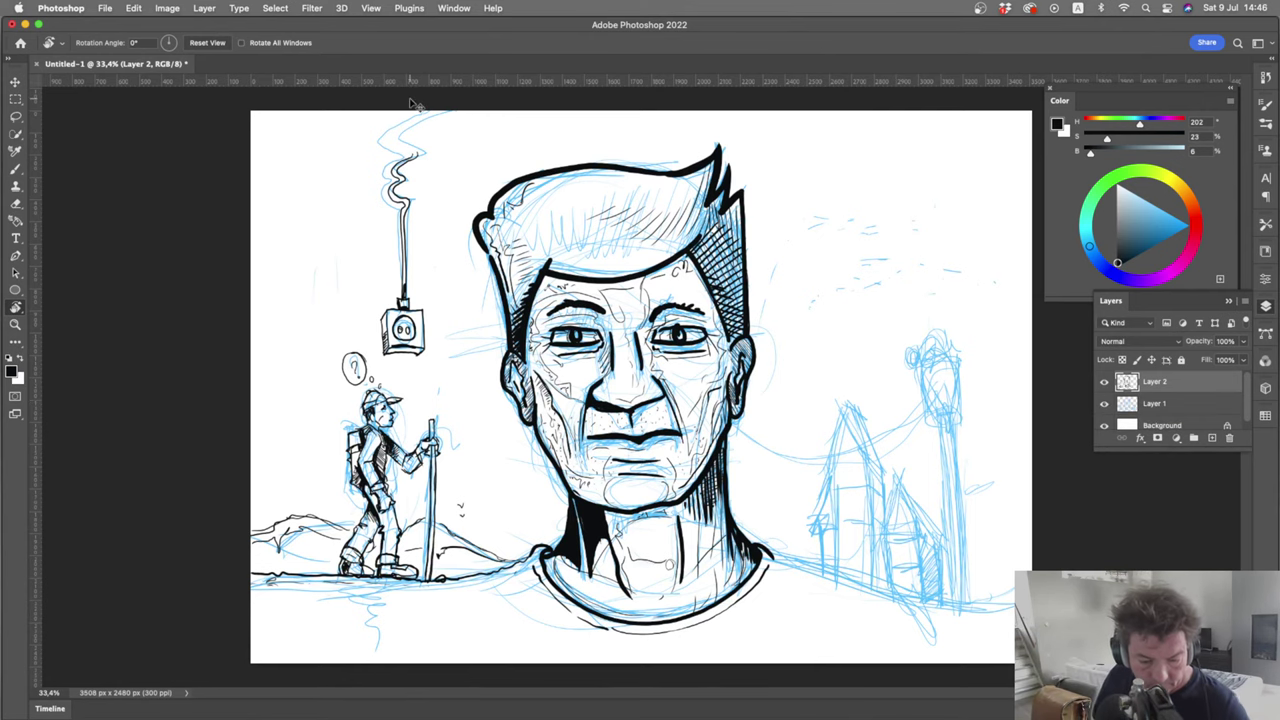
Extend both edges of the socket's cable from its wavy upper end up to the canvas's top edge
{"action": "key", "text": "super+equal"}
{"action": "key", "text": "super+equal"}
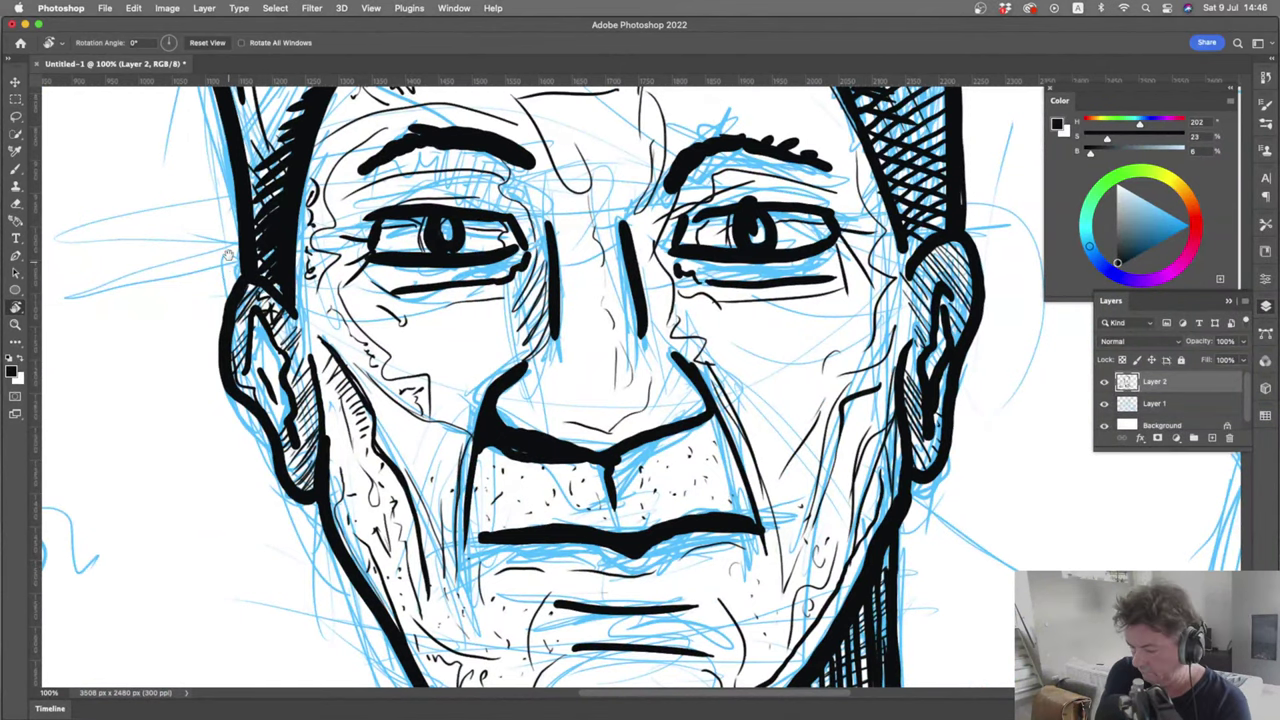
{"action": "left_click_drag", "start_coordinate": [236, 200], "coordinate": [626, 664]}
{"action": "left_click_drag", "start_coordinate": [309, 281], "coordinate": [565, 577]}
{"action": "scroll", "coordinate": [564, 576], "scroll_direction": "up", "scroll_amount": 3}
{"action": "scroll", "coordinate": [564, 576], "scroll_direction": "left", "scroll_amount": 4}
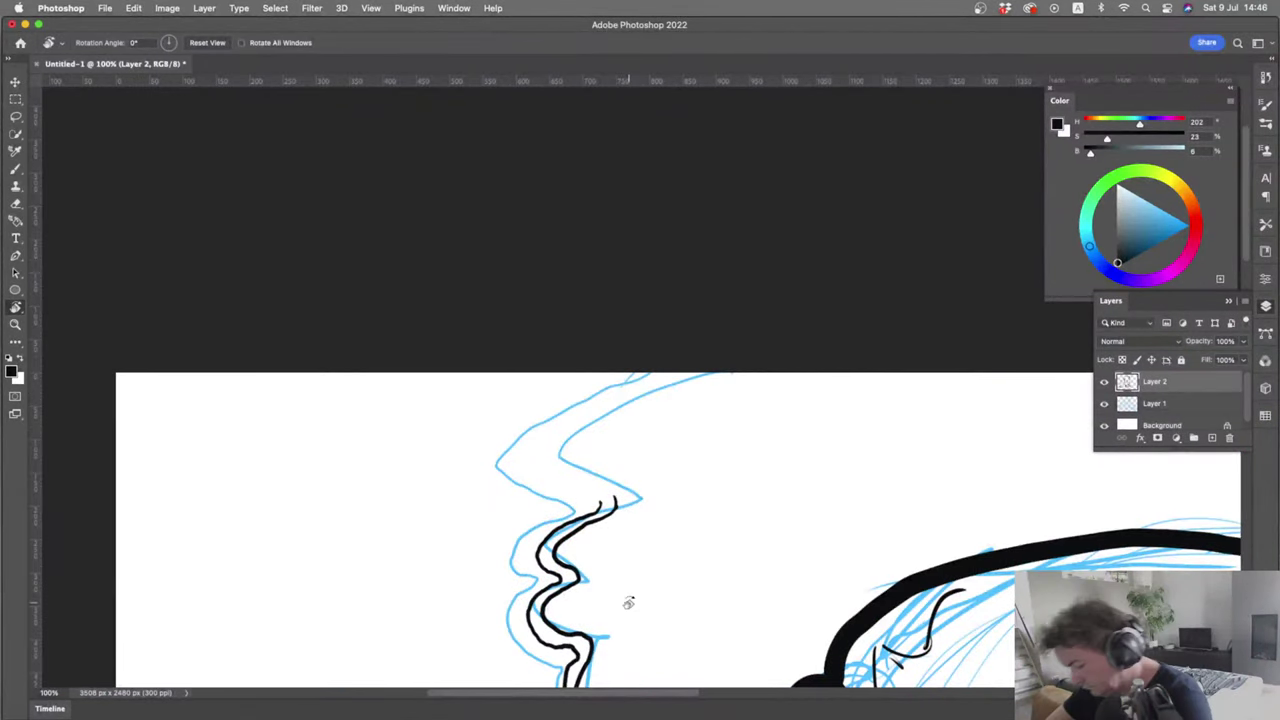
{"action": "left_click_drag", "start_coordinate": [605, 494], "coordinate": [601, 502]}
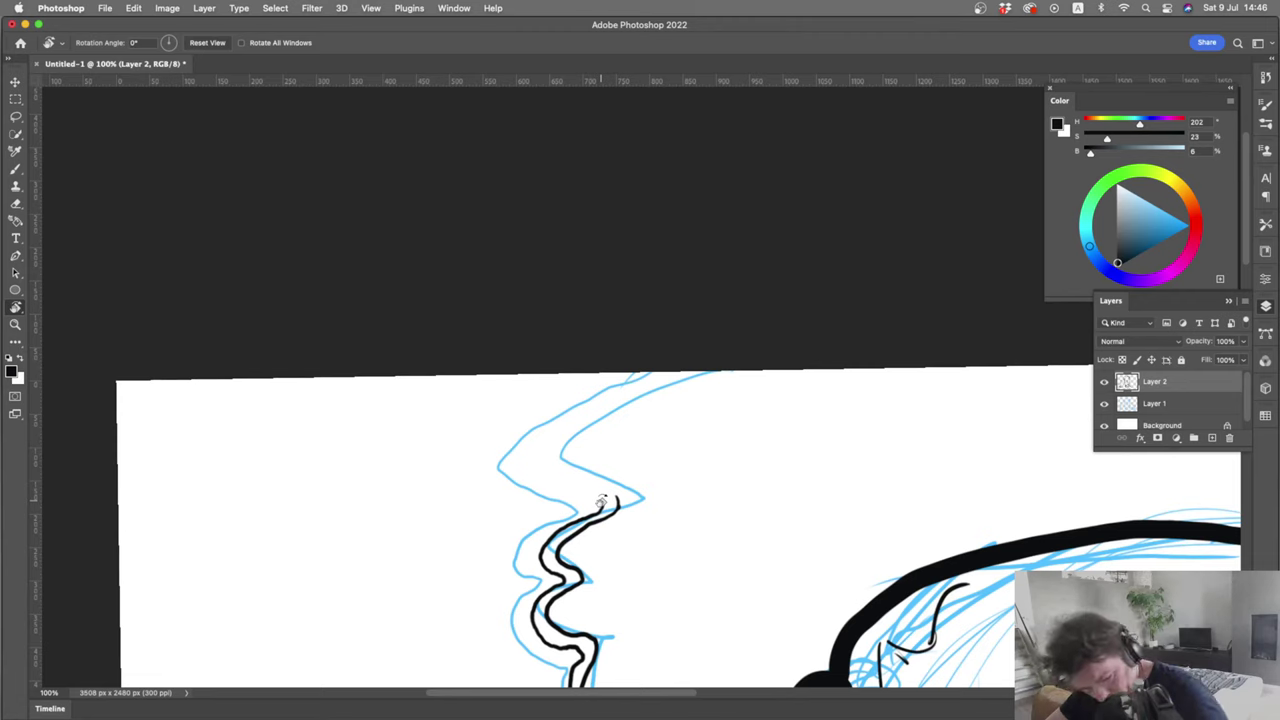
{"action": "key", "text": "b"}
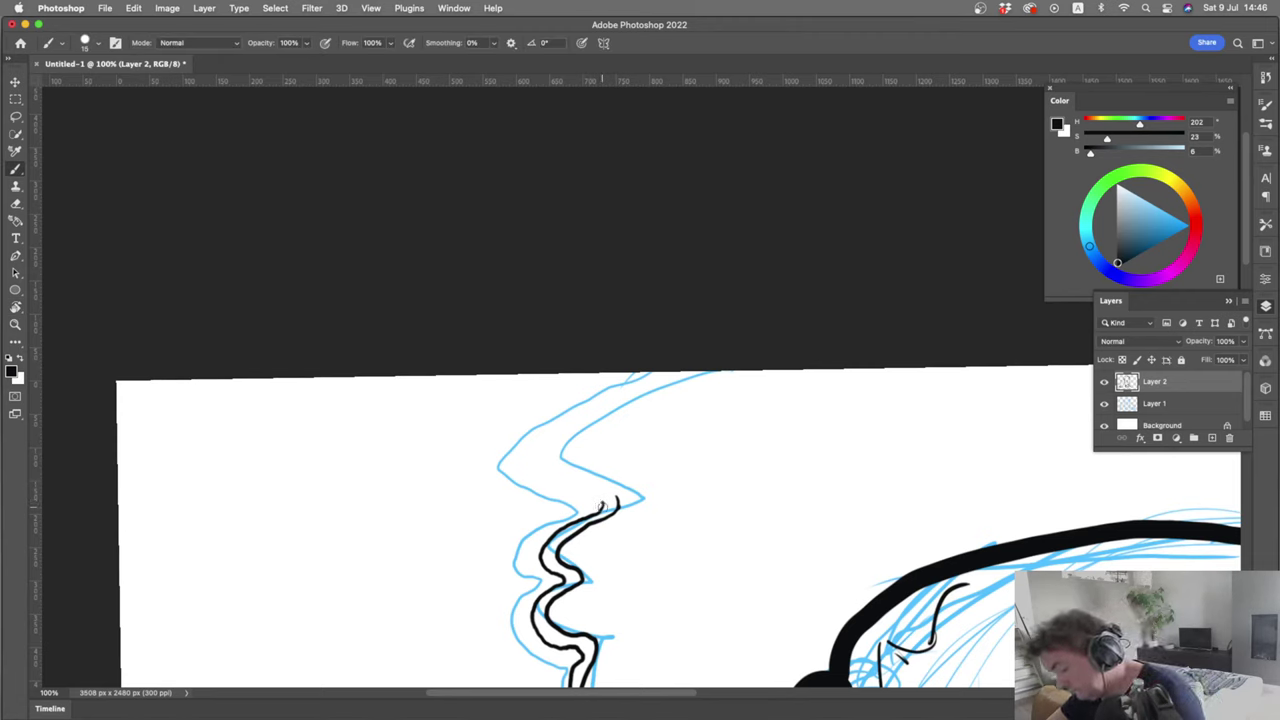
{"action": "mouse_move", "coordinate": [604, 509]}
{"action": "left_mouse_down"}
{"action": "mouse_move", "coordinate": [595, 420]}
{"action": "mouse_move", "coordinate": [610, 363]}
{"action": "mouse_move", "coordinate": [617, 506]}
{"action": "left_mouse_up"}
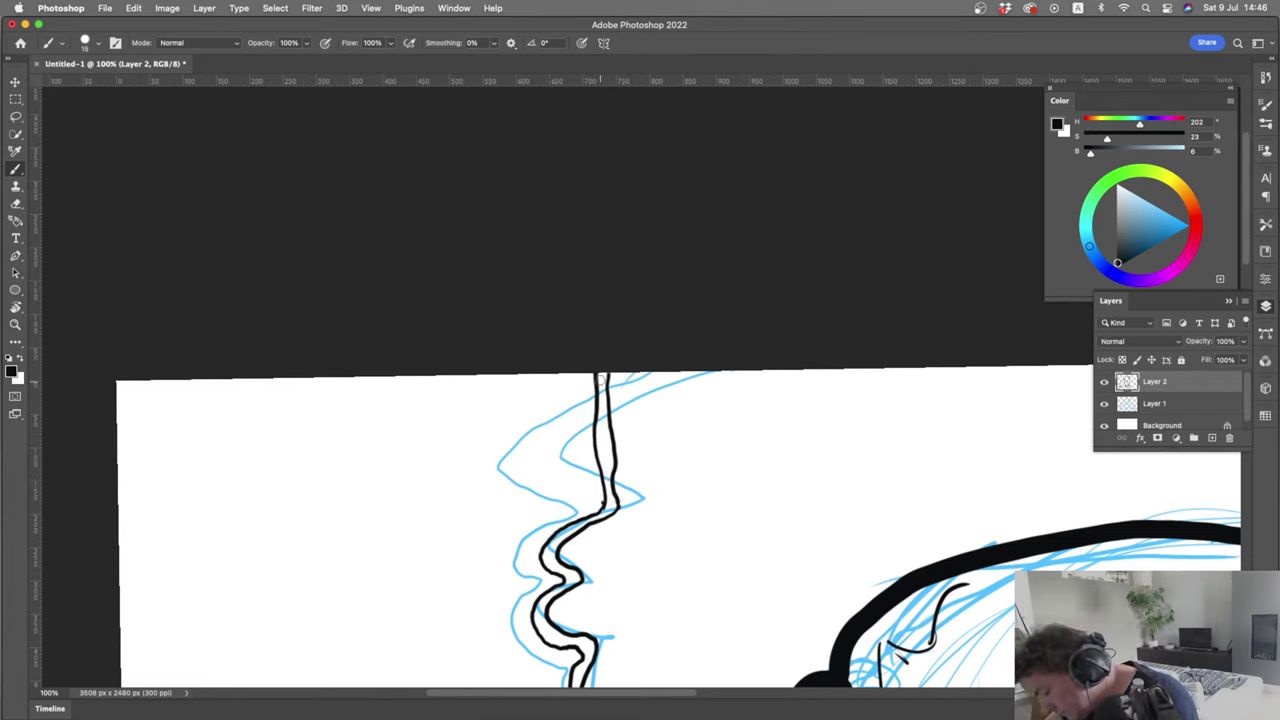
Divide the cable into short segments with cross strokes from the canvas edge down toward the socket, blackening a few of the lowest ones
{"action": "mouse_move", "coordinate": [610, 372]}
{"action": "left_mouse_down"}
{"action": "mouse_move", "coordinate": [615, 503]}
{"action": "mouse_move", "coordinate": [563, 530]}
{"action": "mouse_move", "coordinate": [551, 557]}
{"action": "mouse_move", "coordinate": [549, 542]}
{"action": "mouse_move", "coordinate": [550, 567]}
{"action": "mouse_move", "coordinate": [573, 588]}
{"action": "mouse_move", "coordinate": [546, 600]}
{"action": "mouse_move", "coordinate": [537, 626]}
{"action": "mouse_move", "coordinate": [585, 652]}
{"action": "left_mouse_up"}
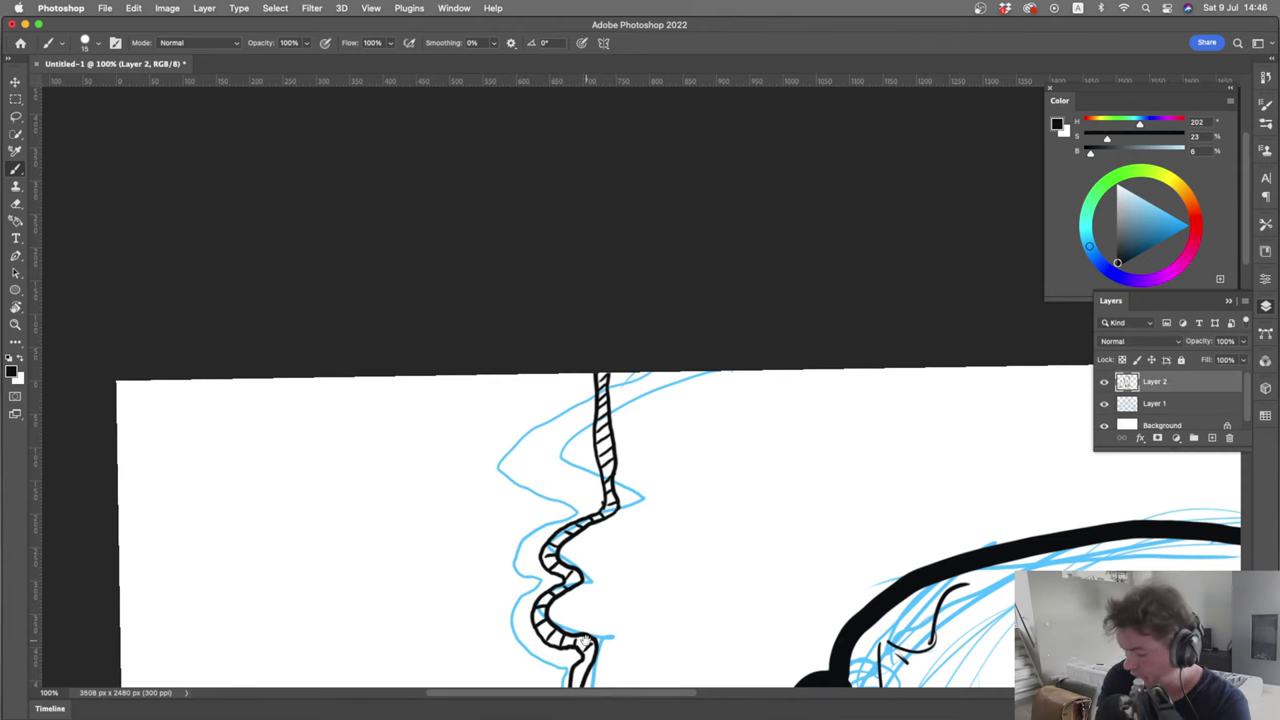
{"action": "mouse_move", "coordinate": [515, 525]}
{"action": "left_mouse_down"}
{"action": "mouse_move", "coordinate": [557, 380]}
{"action": "mouse_move", "coordinate": [680, 194]}
{"action": "left_mouse_up"}
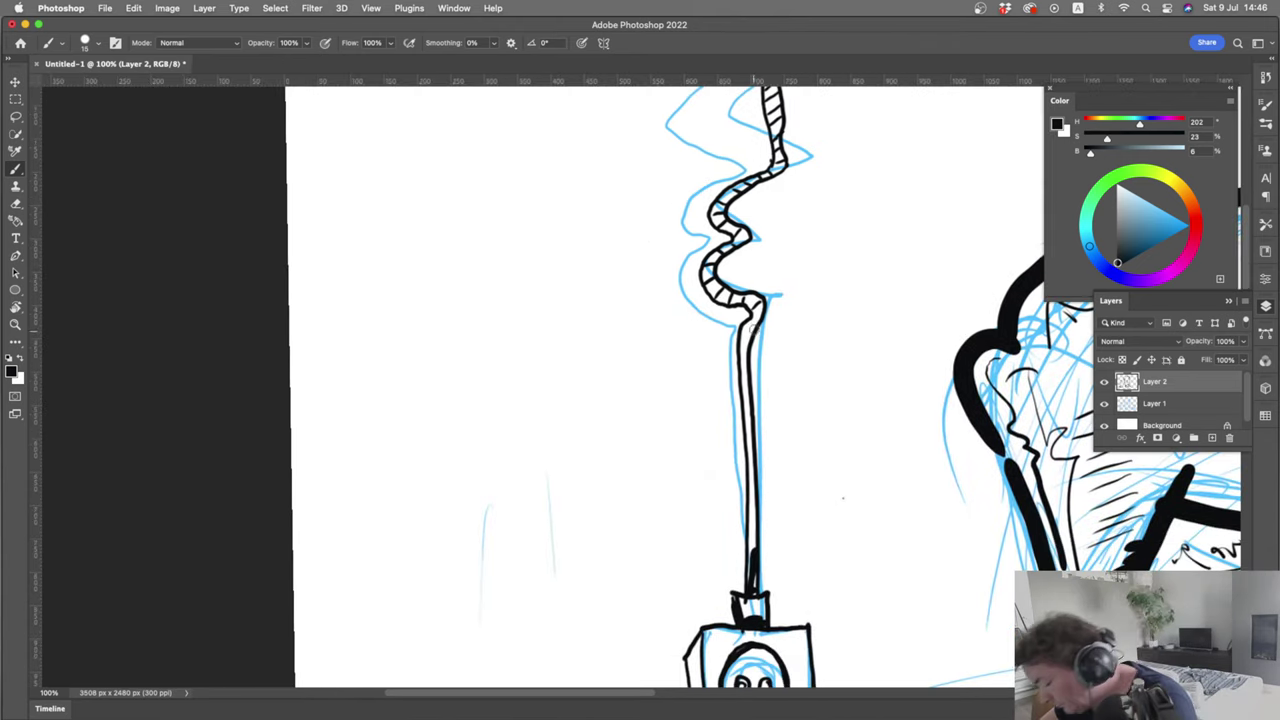
{"action": "mouse_move", "coordinate": [742, 326]}
{"action": "left_mouse_down"}
{"action": "mouse_move", "coordinate": [750, 529]}
{"action": "mouse_move", "coordinate": [751, 498]}
{"action": "left_mouse_up"}
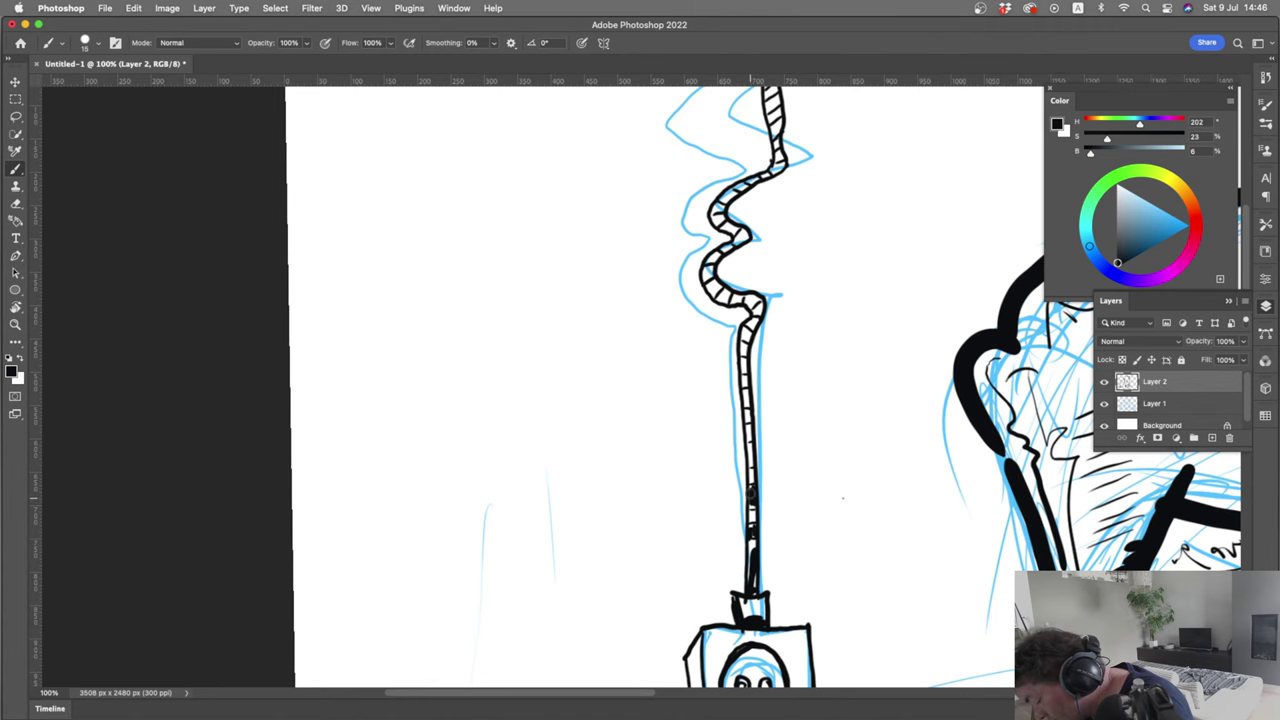
Fill alternate segments of the cable solid black, working up from the straight part through the waves to the canvas's top edge
{"action": "key", "text": "r"}
{"action": "left_click_drag", "start_coordinate": [748, 444], "coordinate": [750, 447]}
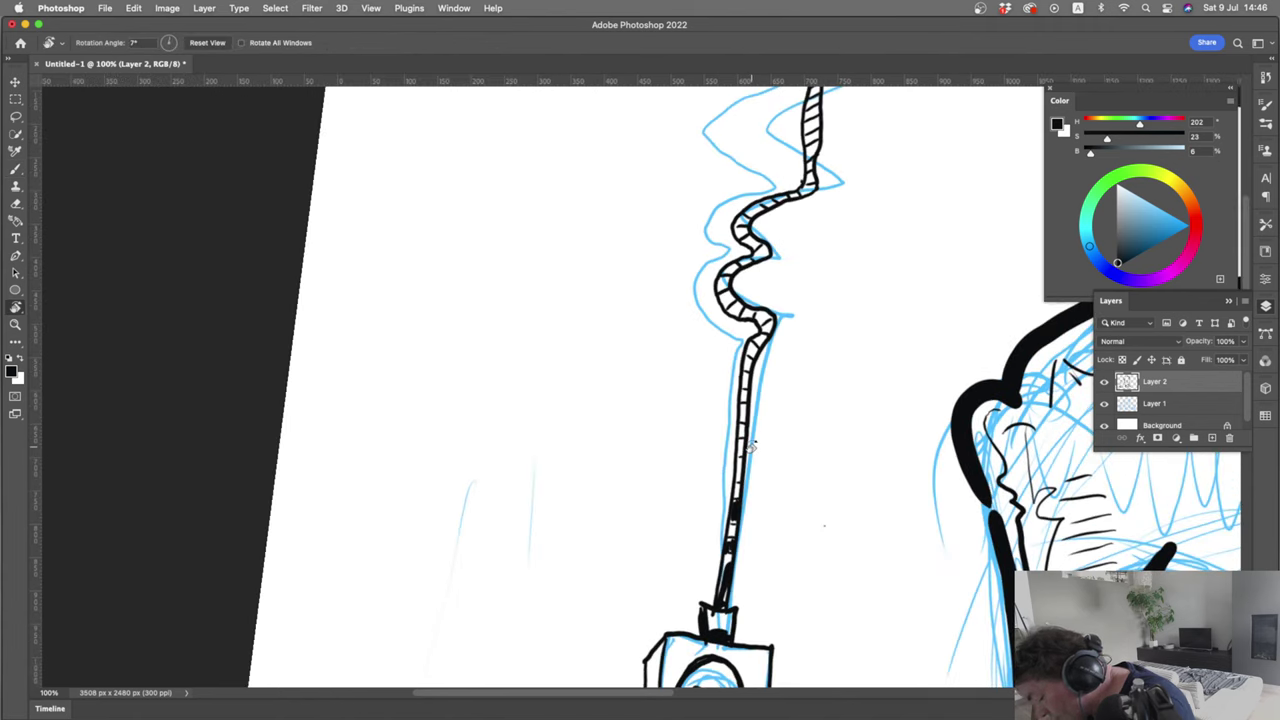
{"action": "key", "text": "b"}
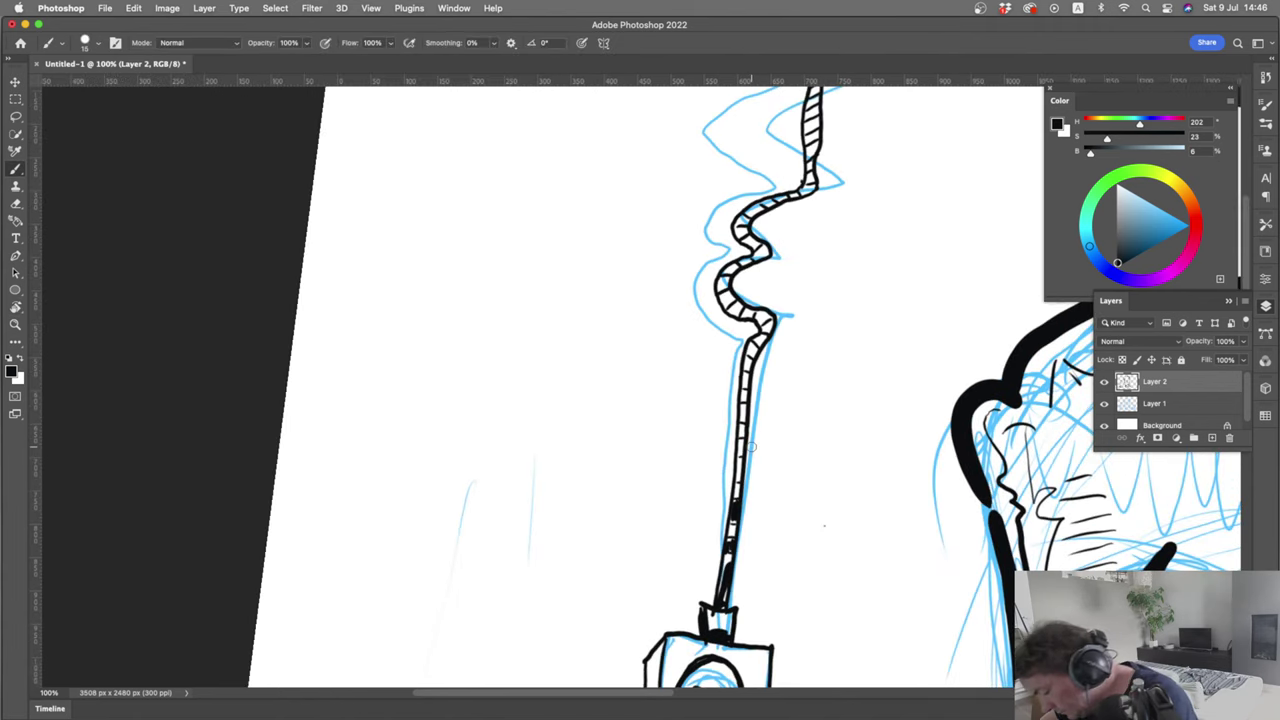
{"action": "left_click_drag", "start_coordinate": [740, 458], "coordinate": [740, 478]}
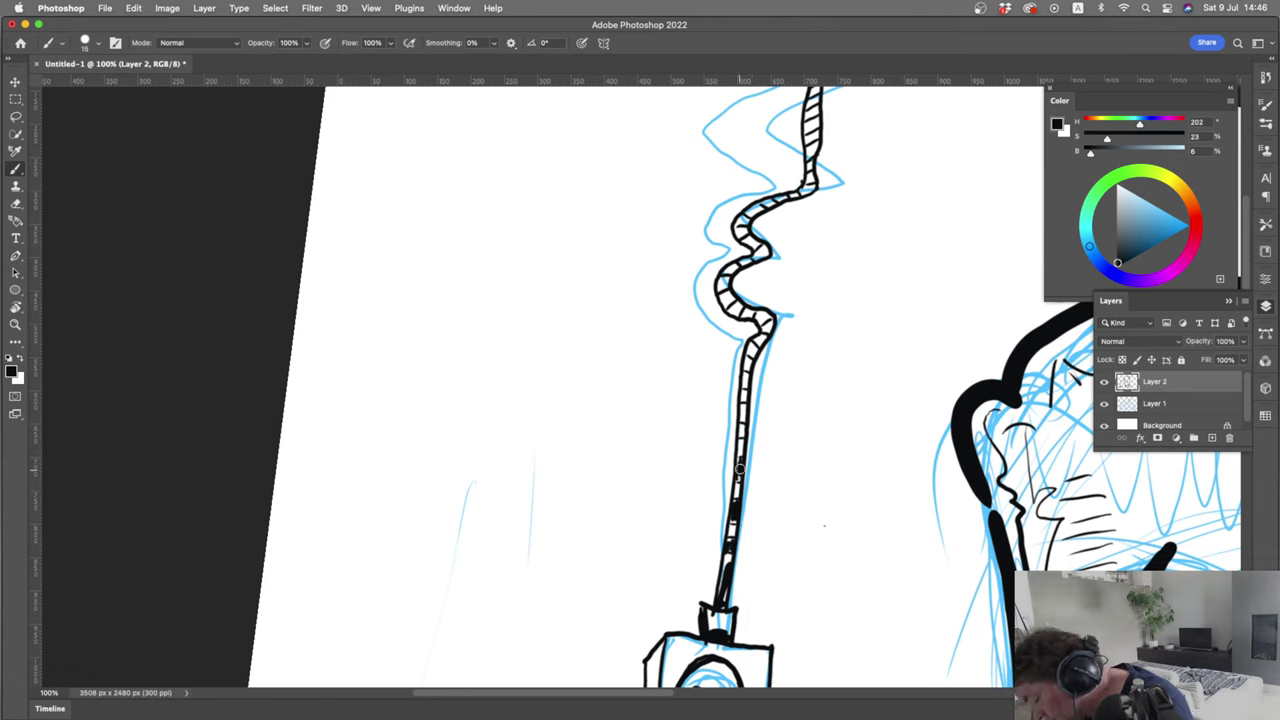
{"action": "left_click_drag", "start_coordinate": [744, 424], "coordinate": [741, 436]}
{"action": "mouse_move", "coordinate": [746, 390]}
{"action": "left_mouse_down"}
{"action": "mouse_move", "coordinate": [744, 401]}
{"action": "mouse_move", "coordinate": [745, 366]}
{"action": "left_mouse_up"}
{"action": "left_click_drag", "start_coordinate": [762, 333], "coordinate": [758, 349]}
{"action": "mouse_move", "coordinate": [768, 312]}
{"action": "left_mouse_down"}
{"action": "mouse_move", "coordinate": [760, 326]}
{"action": "mouse_move", "coordinate": [726, 316]}
{"action": "mouse_move", "coordinate": [723, 290]}
{"action": "left_mouse_up"}
{"action": "mouse_move", "coordinate": [742, 256]}
{"action": "left_mouse_down"}
{"action": "mouse_move", "coordinate": [742, 268]}
{"action": "mouse_move", "coordinate": [747, 249]}
{"action": "left_mouse_up"}
{"action": "mouse_move", "coordinate": [746, 221]}
{"action": "left_mouse_down"}
{"action": "mouse_move", "coordinate": [738, 231]}
{"action": "mouse_move", "coordinate": [806, 183]}
{"action": "left_mouse_up"}
{"action": "mouse_move", "coordinate": [817, 172]}
{"action": "left_mouse_down"}
{"action": "mouse_move", "coordinate": [805, 184]}
{"action": "mouse_move", "coordinate": [814, 144]}
{"action": "mouse_move", "coordinate": [805, 164]}
{"action": "left_mouse_up"}
{"action": "left_click_drag", "start_coordinate": [821, 118], "coordinate": [801, 133]}
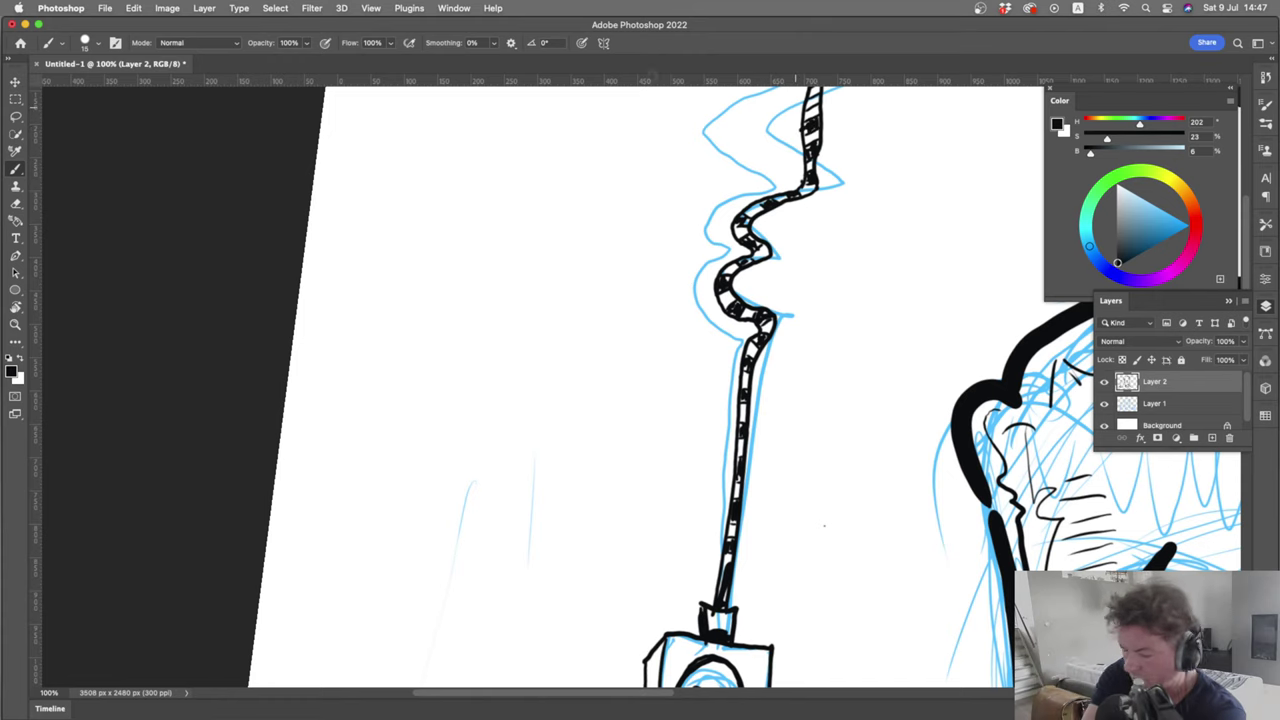
{"action": "scroll", "coordinate": [664, 287], "scroll_direction": "up", "scroll_amount": 5}
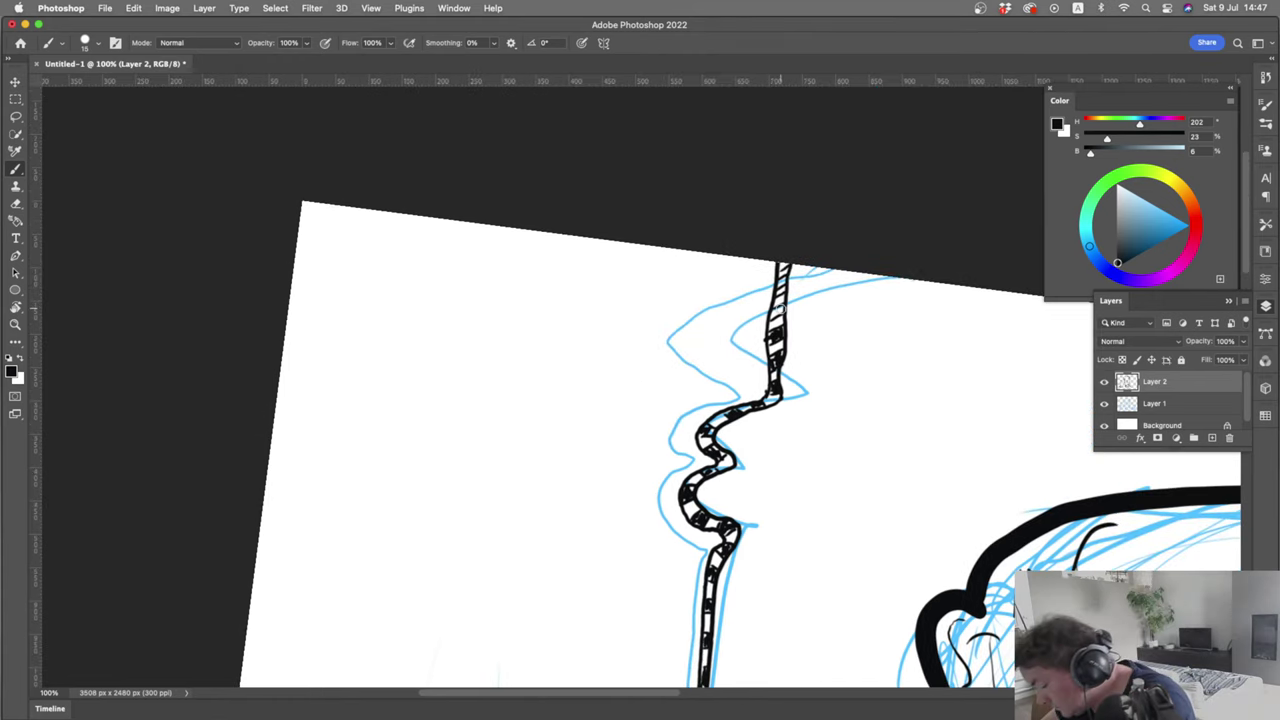
{"action": "key", "text": "r"}
{"action": "left_click_drag", "start_coordinate": [776, 300], "coordinate": [782, 285]}
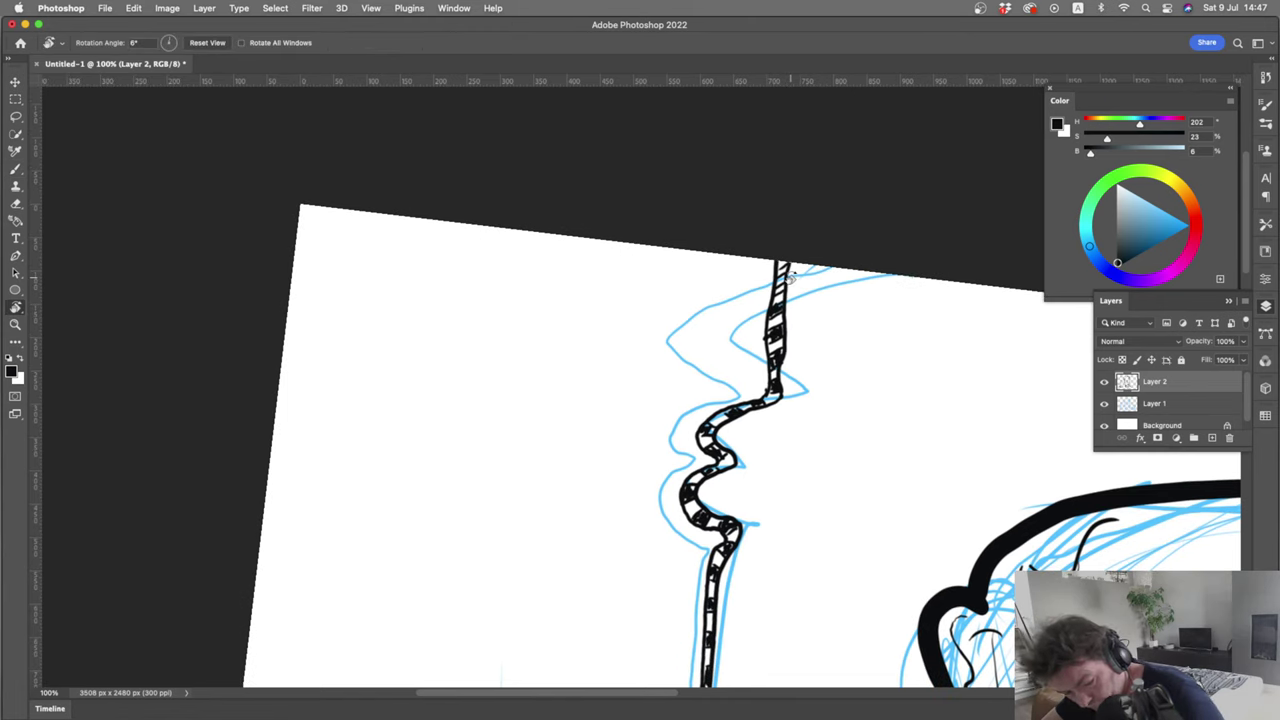
{"action": "key", "text": "b"}
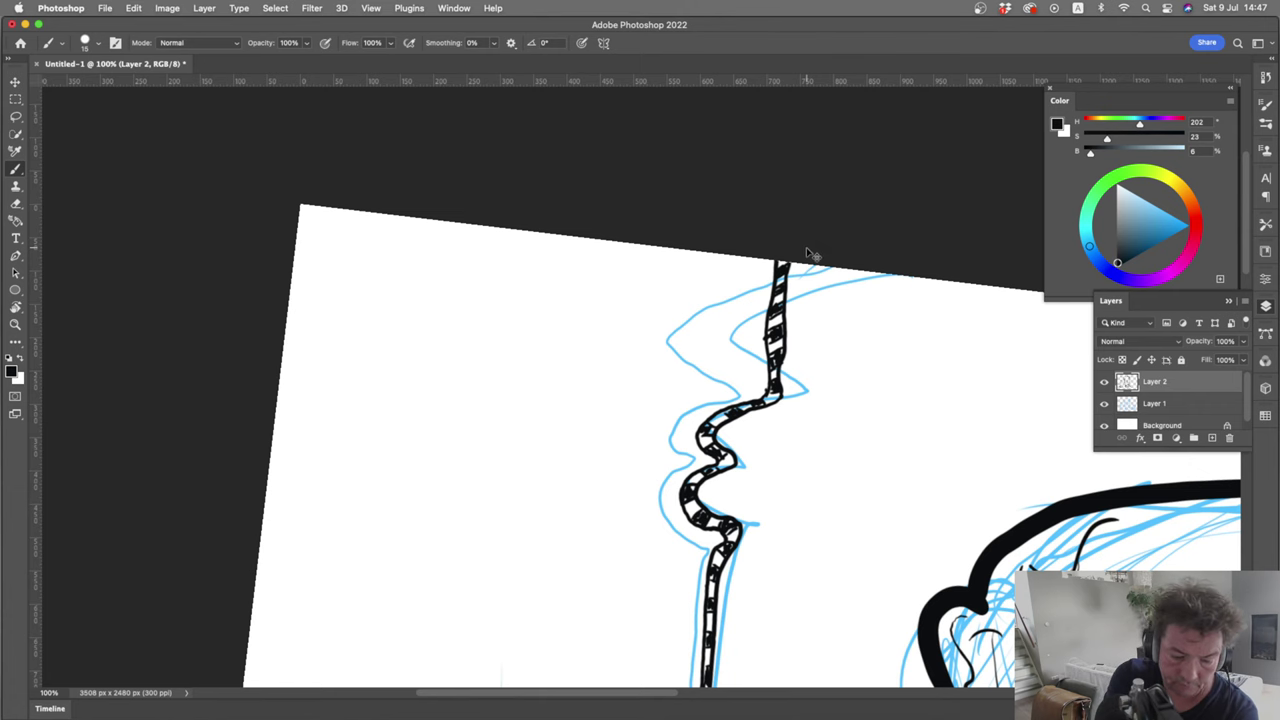
{"action": "key", "text": "super+0"}
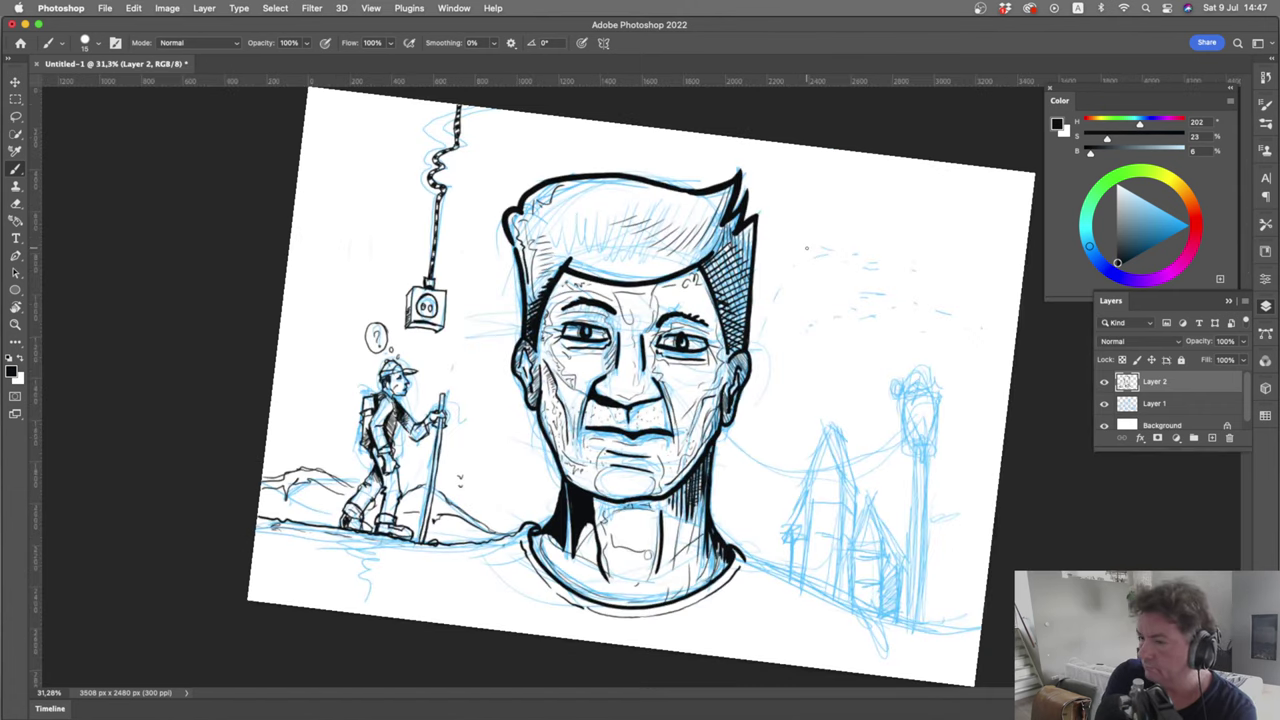
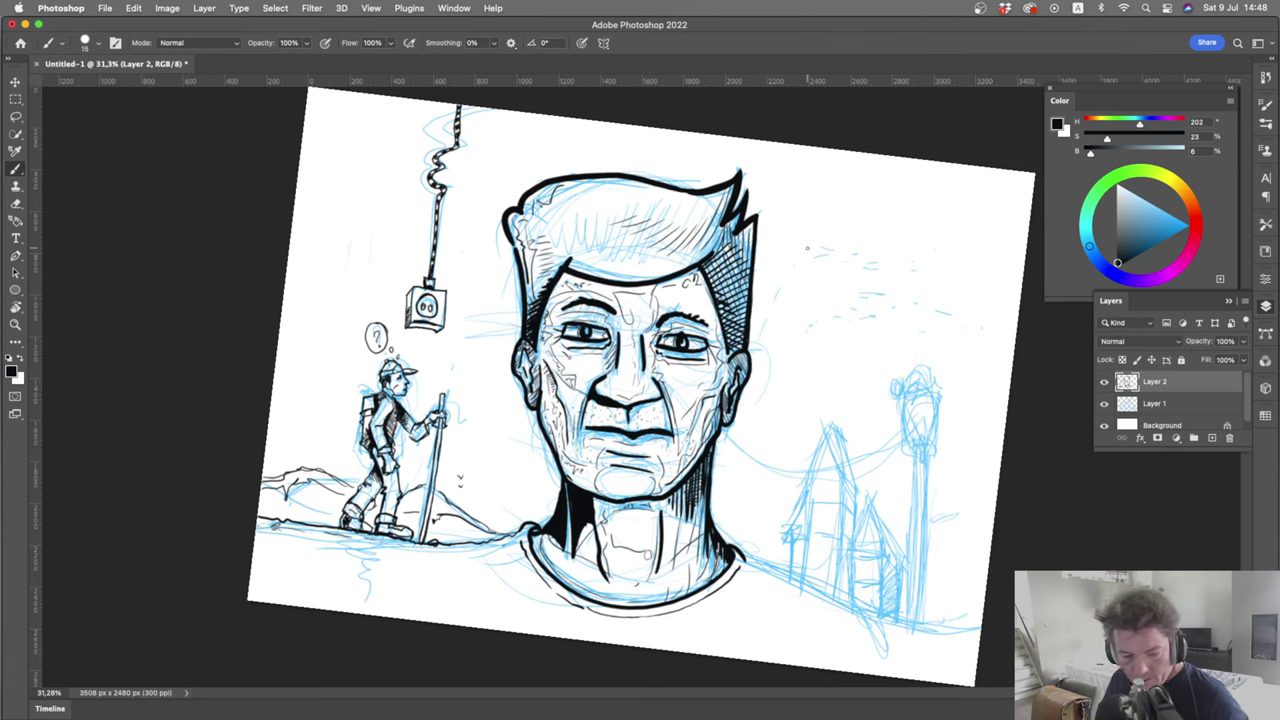
Ink the creature's round eye, pointed beak, curved crown line and ragged head tufts at the top of the tall pole
{"action": "key", "text": "super+1"}
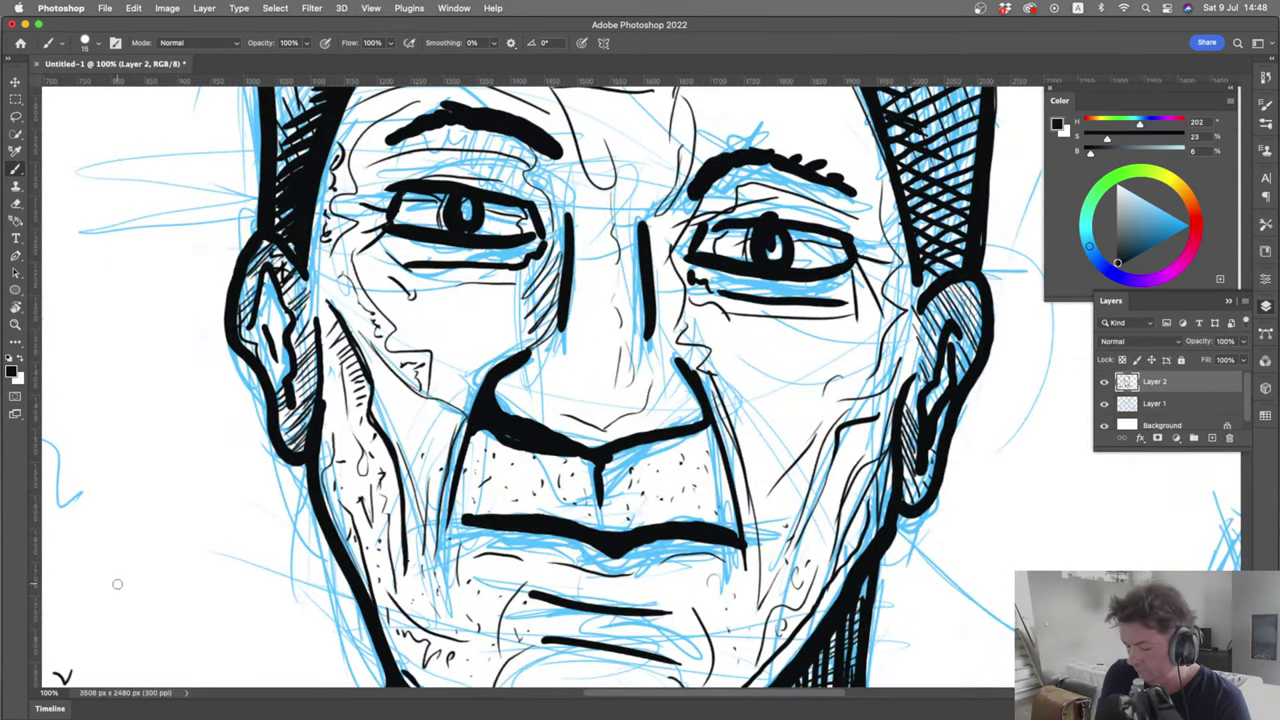
{"action": "mouse_move", "coordinate": [739, 589]}
{"action": "left_mouse_down"}
{"action": "mouse_move", "coordinate": [605, 523]}
{"action": "mouse_move", "coordinate": [259, 267]}
{"action": "left_mouse_up"}
{"action": "mouse_move", "coordinate": [650, 625]}
{"action": "left_mouse_down"}
{"action": "mouse_move", "coordinate": [412, 370]}
{"action": "mouse_move", "coordinate": [449, 654]}
{"action": "mouse_move", "coordinate": [380, 408]}
{"action": "left_mouse_up"}
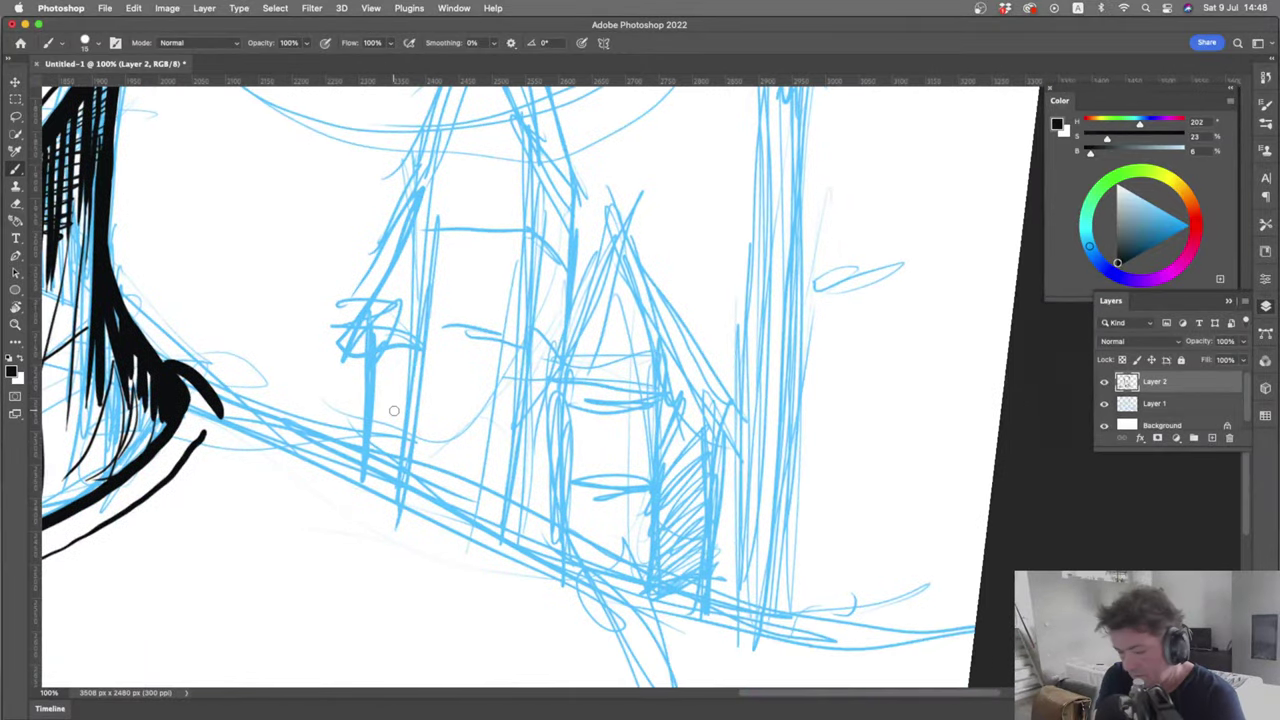
{"action": "scroll", "coordinate": [404, 393], "scroll_direction": "down", "scroll_amount": 1}
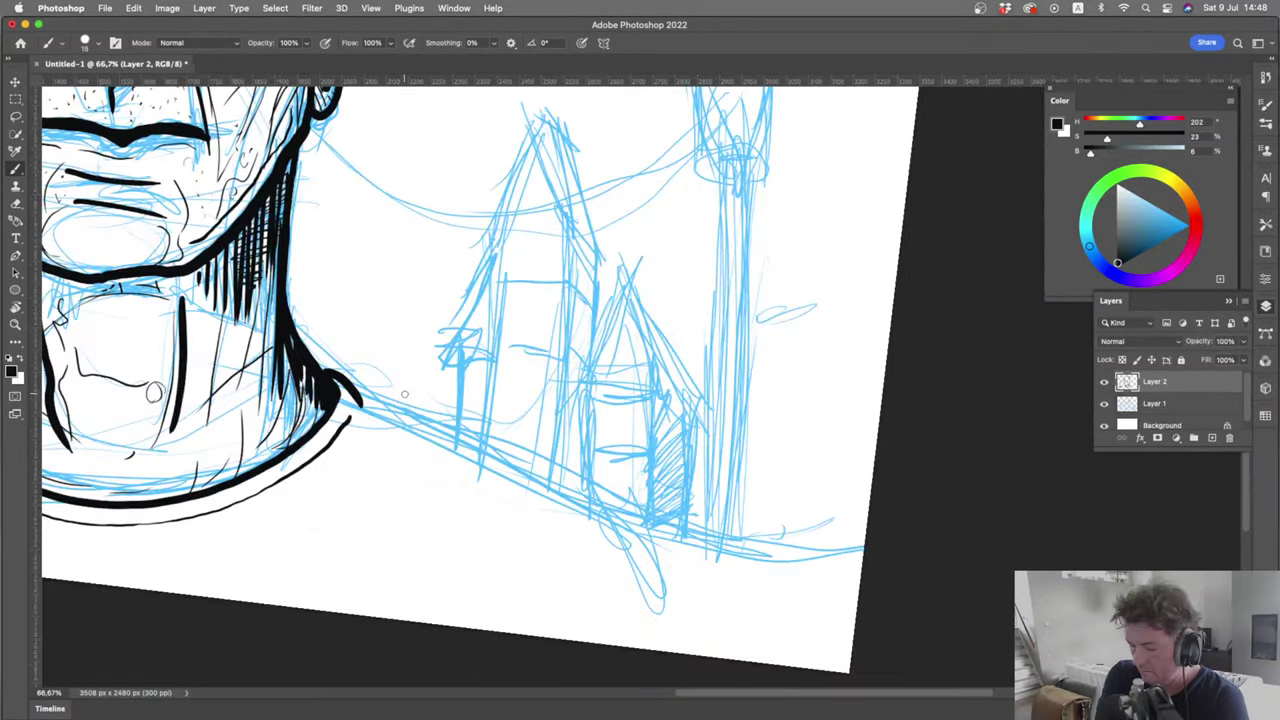
{"action": "left_click_drag", "start_coordinate": [419, 468], "coordinate": [467, 507]}
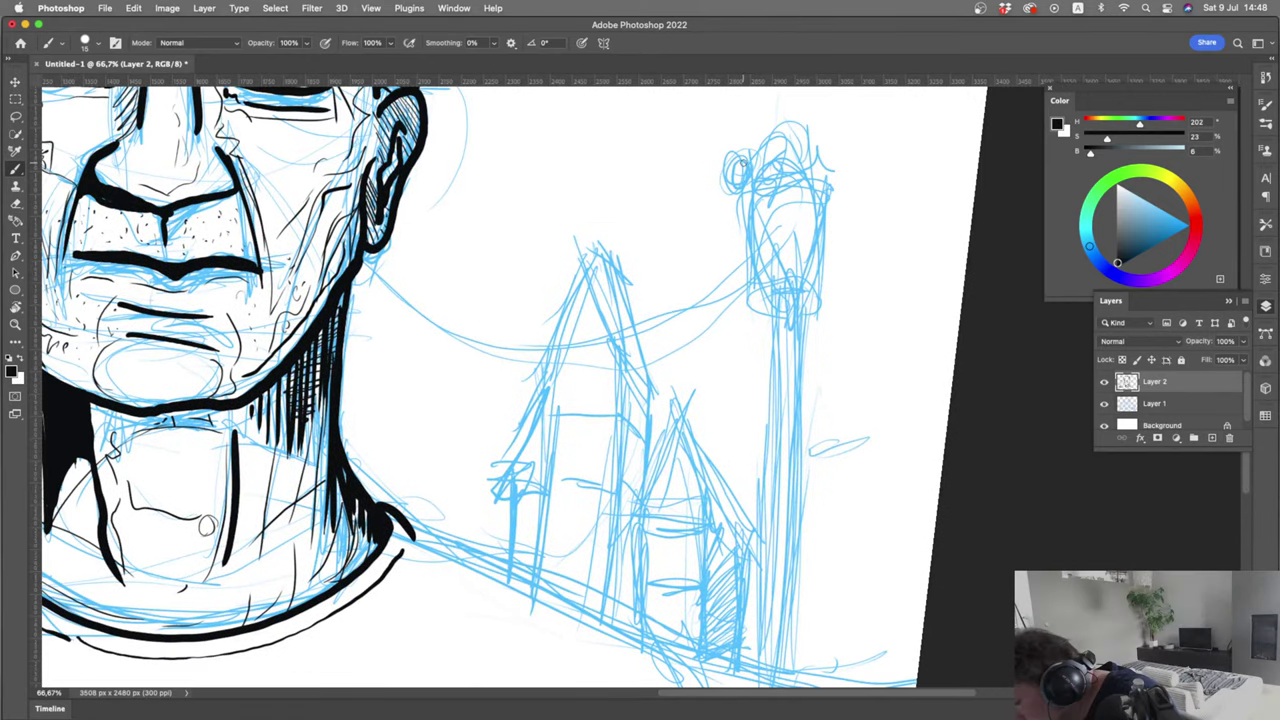
{"action": "mouse_move", "coordinate": [728, 186]}
{"action": "left_mouse_down"}
{"action": "mouse_move", "coordinate": [736, 232]}
{"action": "mouse_move", "coordinate": [757, 140]}
{"action": "mouse_move", "coordinate": [760, 178]}
{"action": "mouse_move", "coordinate": [830, 168]}
{"action": "mouse_move", "coordinate": [852, 186]}
{"action": "left_mouse_up"}
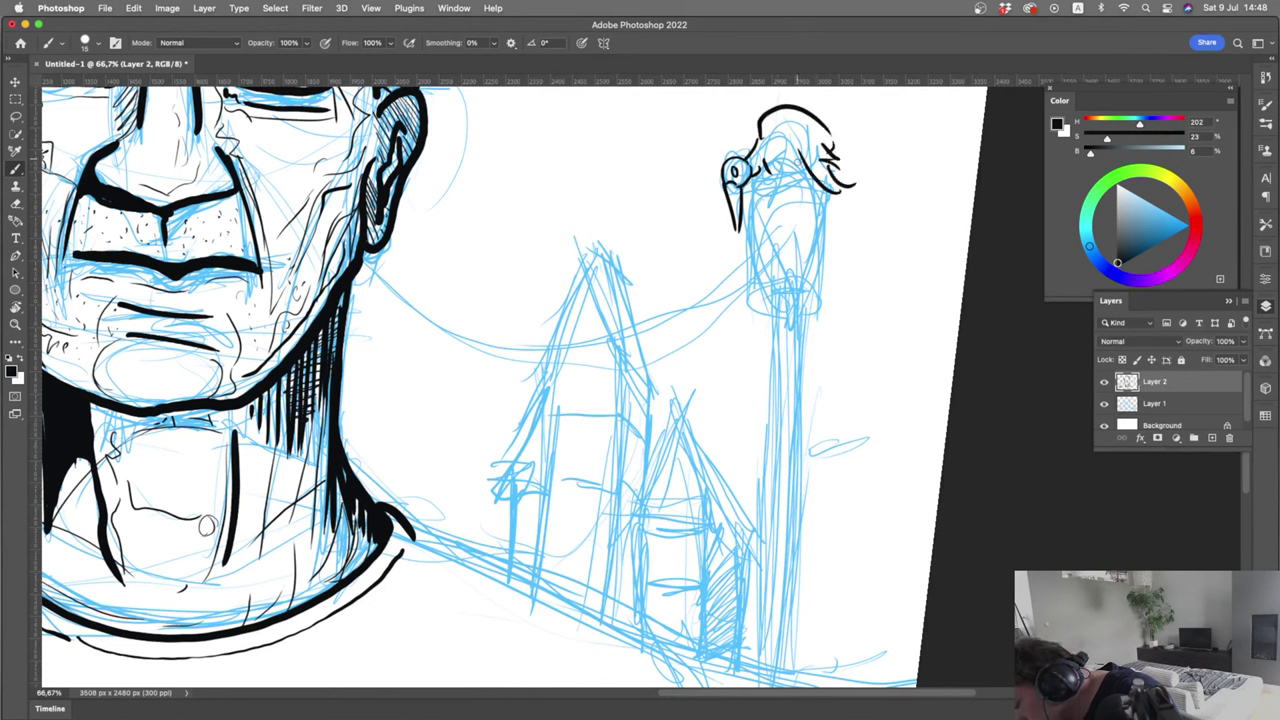
{"action": "left_click_drag", "start_coordinate": [800, 150], "coordinate": [778, 184]}
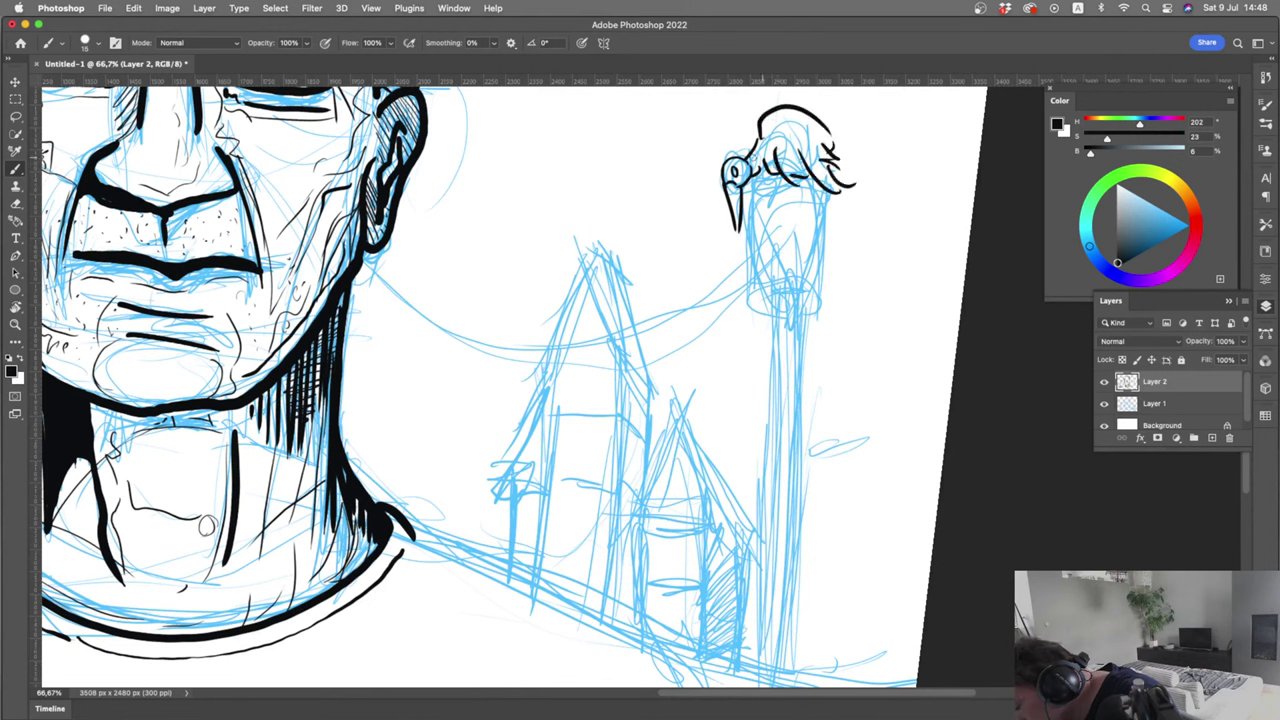
Draw three long tapering feelers fanning out from the creature's round eye toward the portrait's face
{"action": "left_click_drag", "start_coordinate": [726, 163], "coordinate": [670, 120]}
{"action": "left_click_drag", "start_coordinate": [724, 166], "coordinate": [637, 151]}
{"action": "left_click_drag", "start_coordinate": [724, 170], "coordinate": [622, 225]}
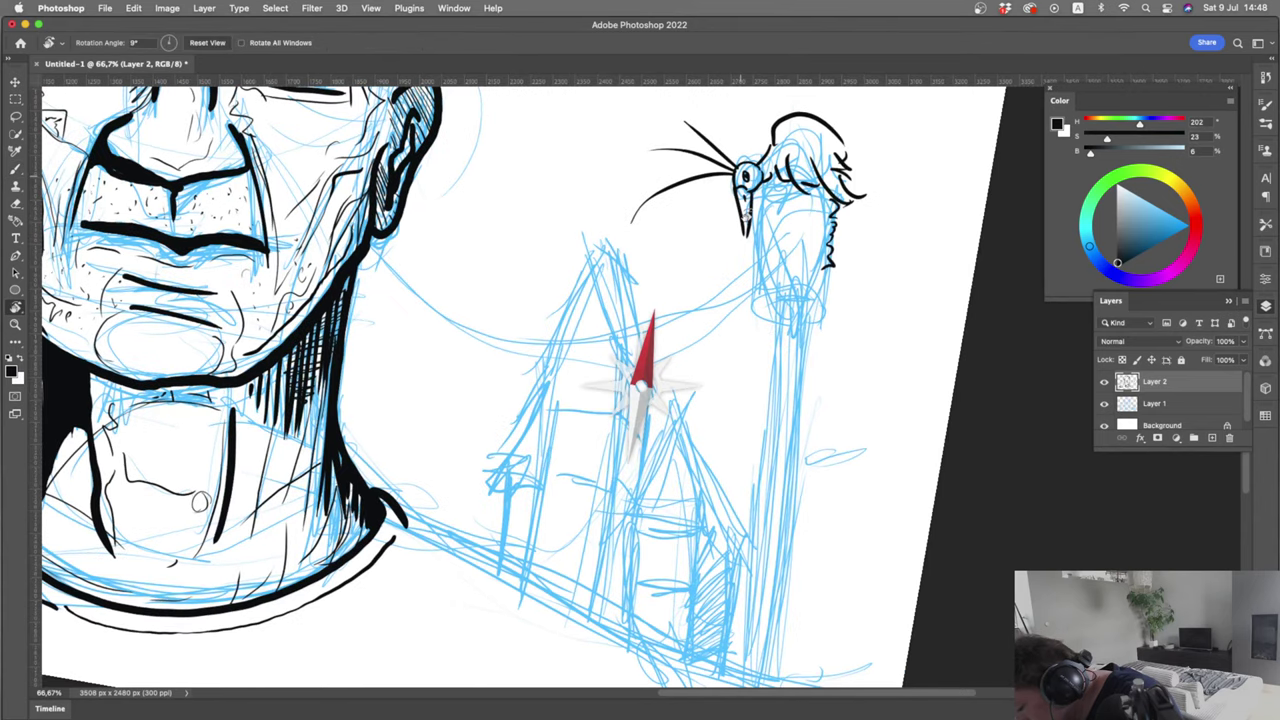
Ink the ragged outline of the creature's body from below the beak down around its base on the pole
{"action": "left_click_drag", "start_coordinate": [745, 214], "coordinate": [758, 223]}
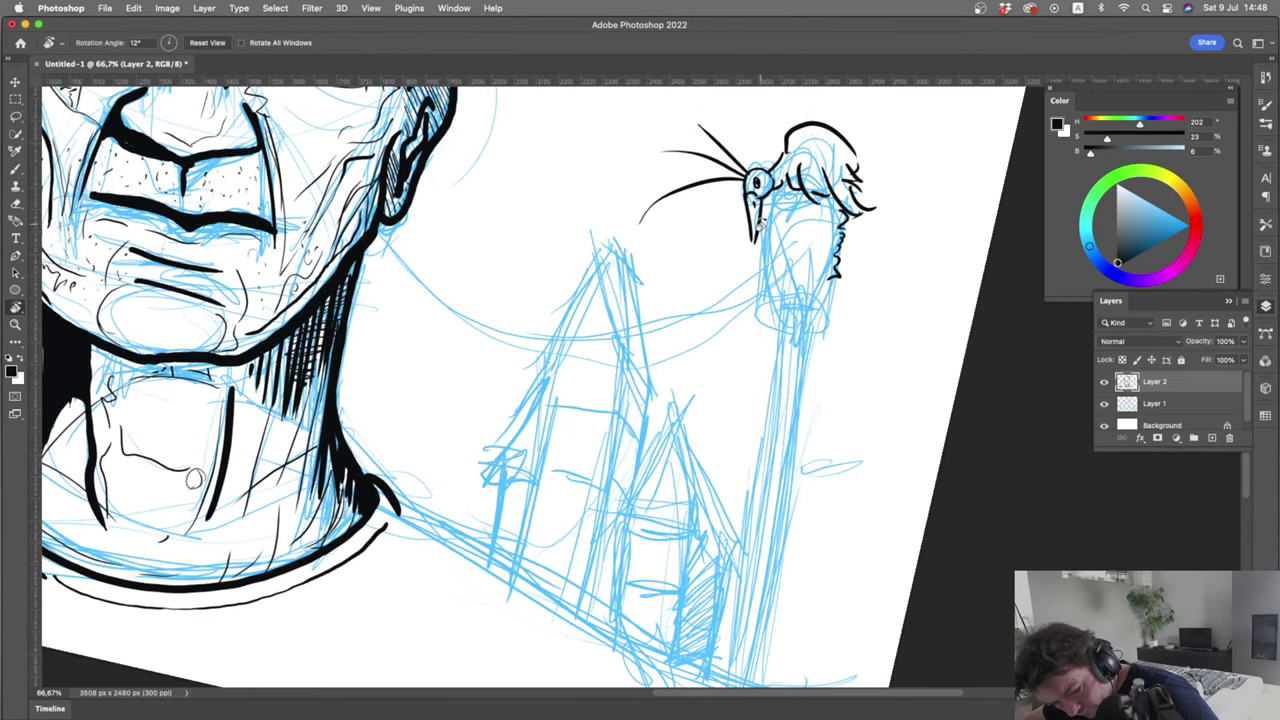
{"action": "key", "text": "b"}
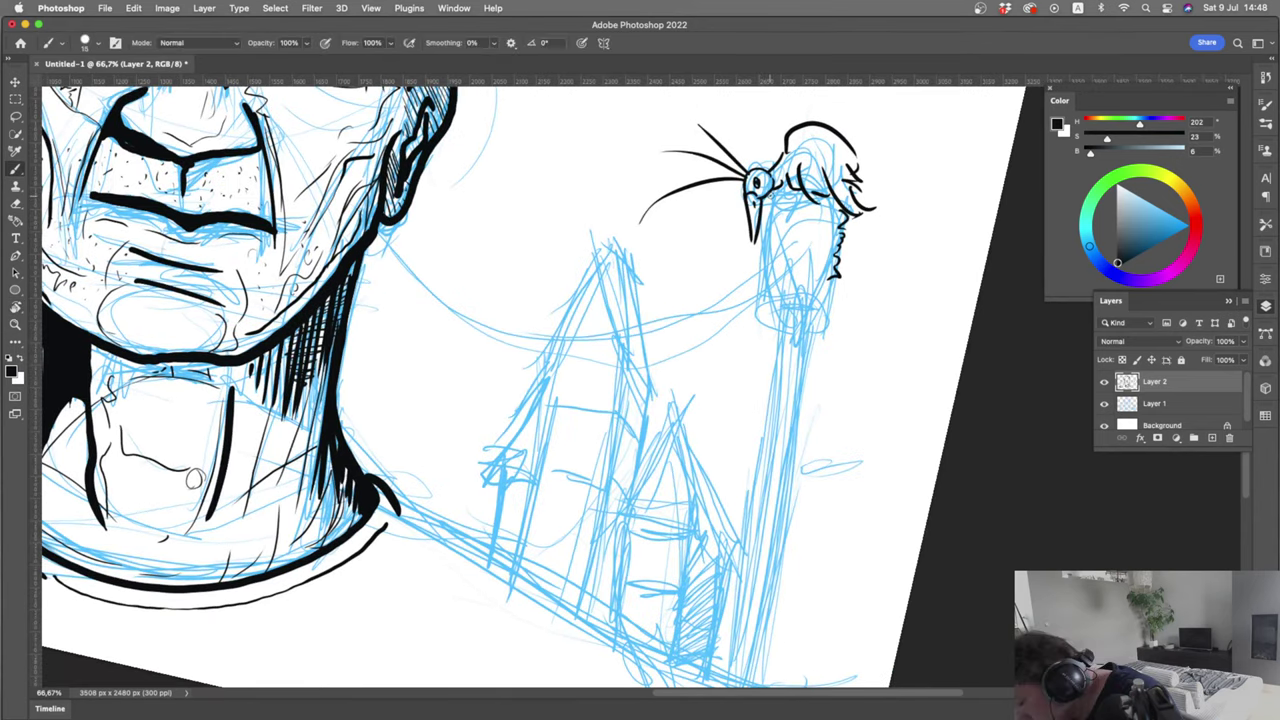
{"action": "mouse_move", "coordinate": [764, 222]}
{"action": "left_mouse_down"}
{"action": "mouse_move", "coordinate": [760, 294]}
{"action": "mouse_move", "coordinate": [780, 320]}
{"action": "left_mouse_up"}
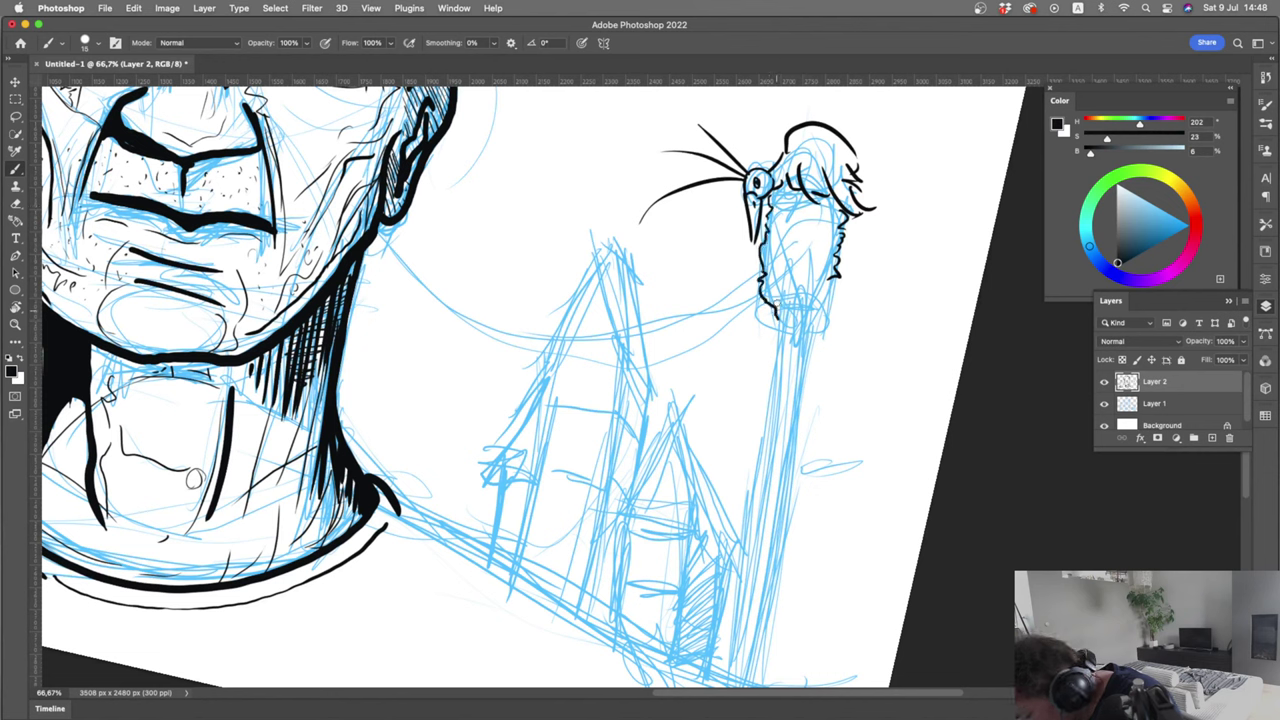
{"action": "mouse_move", "coordinate": [774, 300]}
{"action": "left_mouse_down"}
{"action": "mouse_move", "coordinate": [811, 314]}
{"action": "mouse_move", "coordinate": [832, 284]}
{"action": "left_mouse_up"}
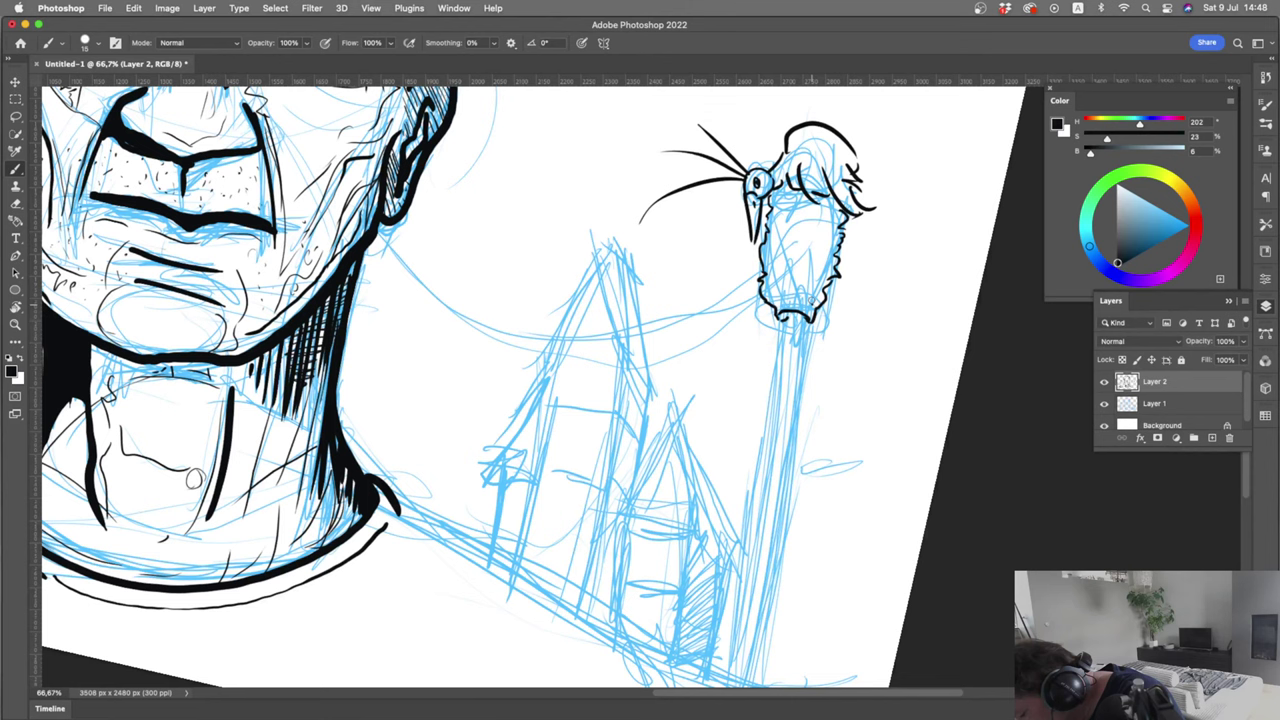
Fill the creature's body with small squiggly texture marks and add wavy inner contours and dark strokes to its crest
{"action": "left_click_drag", "start_coordinate": [828, 230], "coordinate": [800, 272]}
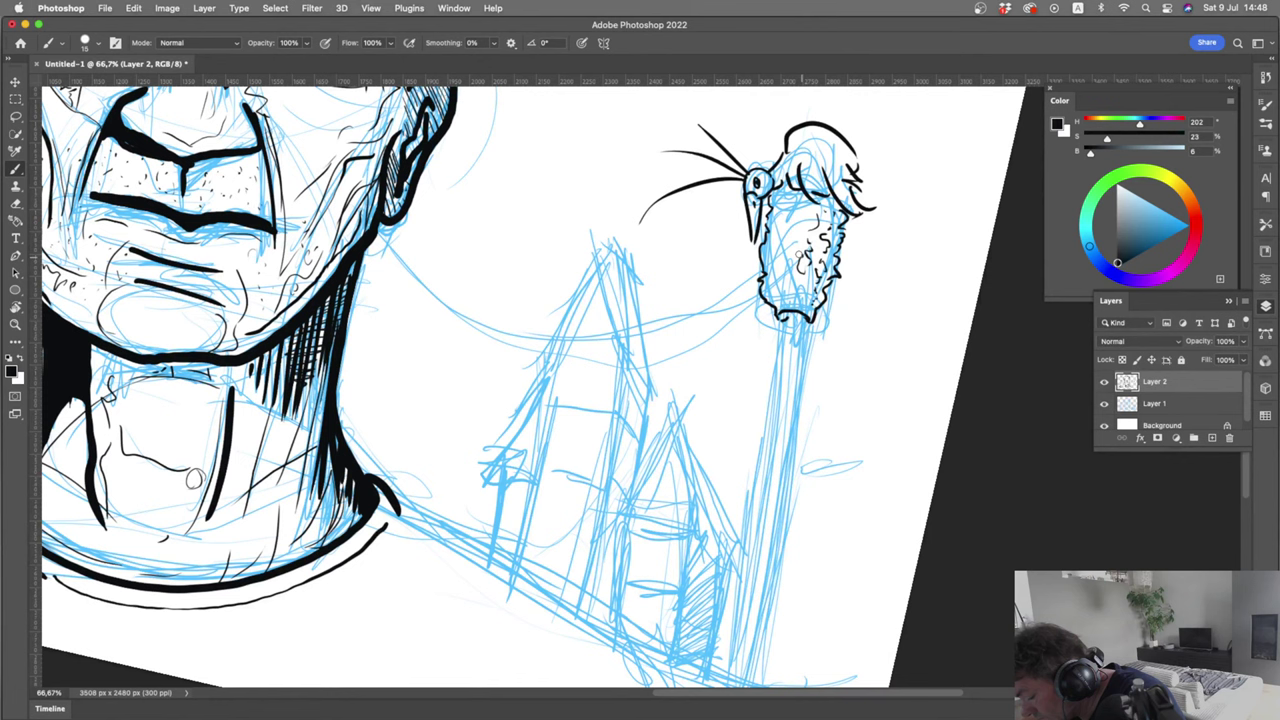
{"action": "mouse_move", "coordinate": [788, 233]}
{"action": "left_mouse_down"}
{"action": "mouse_move", "coordinate": [781, 244]}
{"action": "mouse_move", "coordinate": [794, 236]}
{"action": "left_mouse_up"}
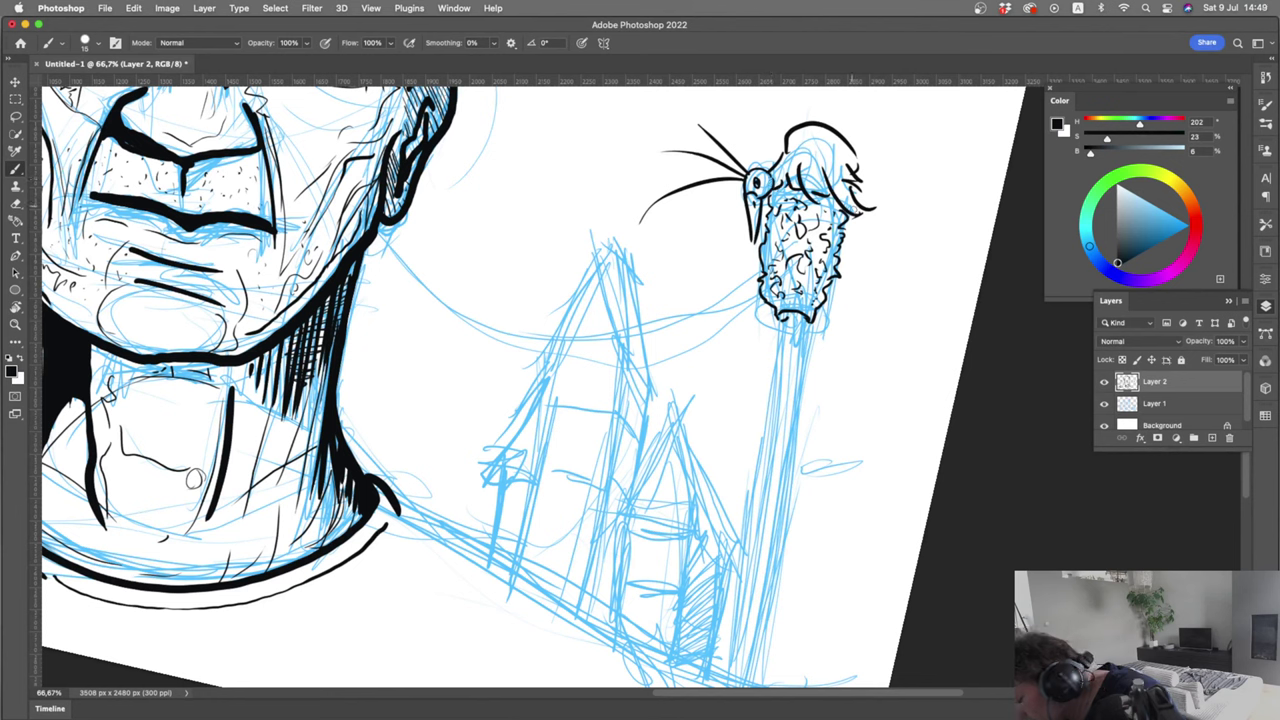
{"action": "left_click_drag", "start_coordinate": [852, 205], "coordinate": [834, 177]}
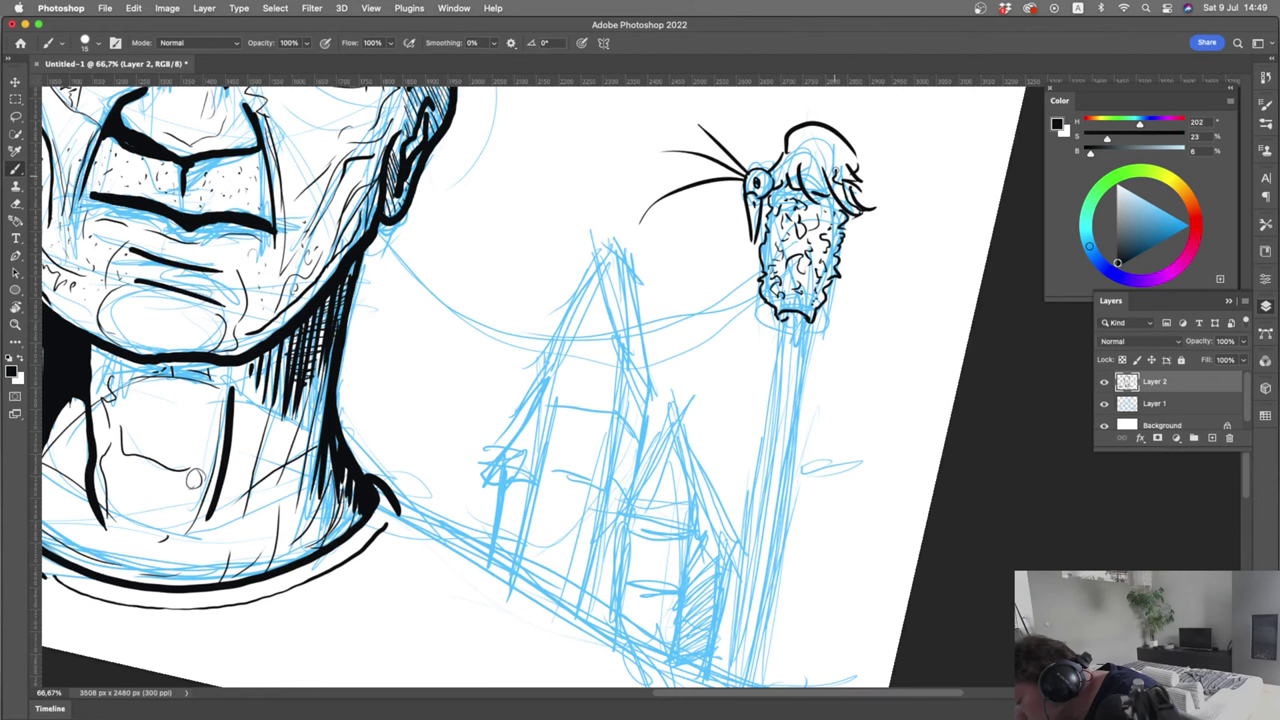
{"action": "mouse_move", "coordinate": [832, 138]}
{"action": "left_mouse_down"}
{"action": "mouse_move", "coordinate": [850, 172]}
{"action": "mouse_move", "coordinate": [801, 141]}
{"action": "left_mouse_up"}
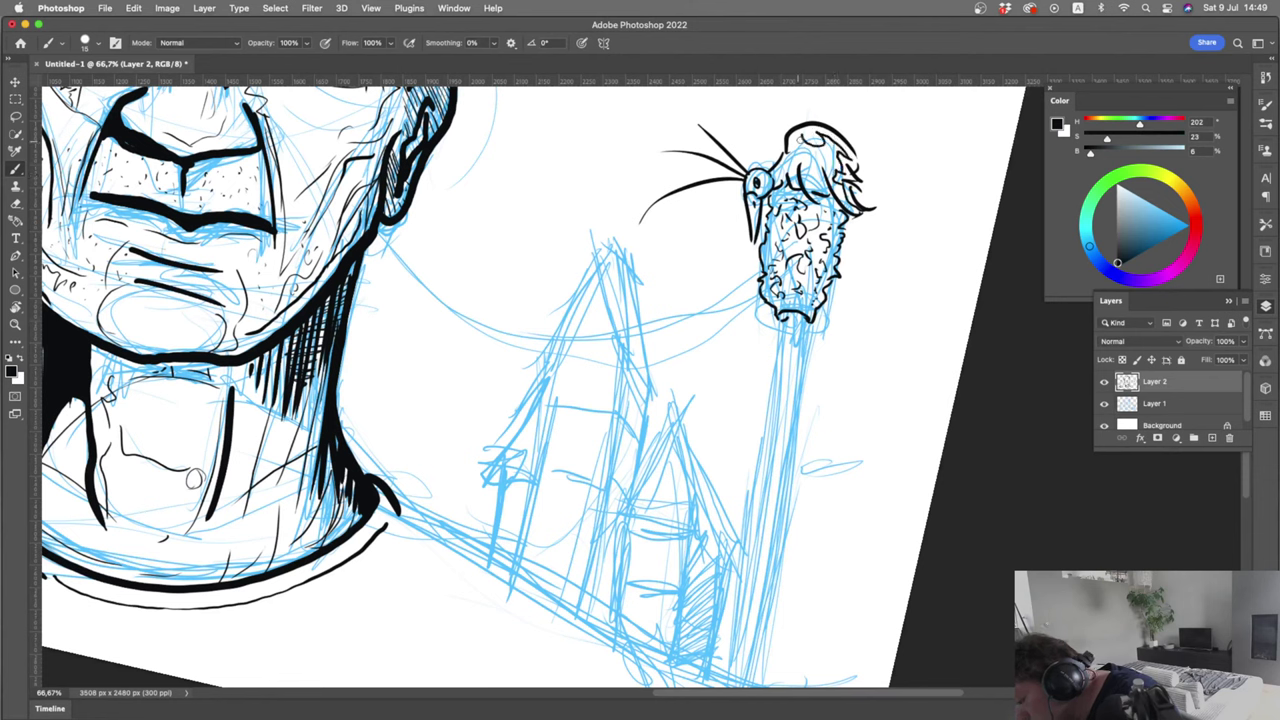
{"action": "left_click_drag", "start_coordinate": [800, 138], "coordinate": [765, 180]}
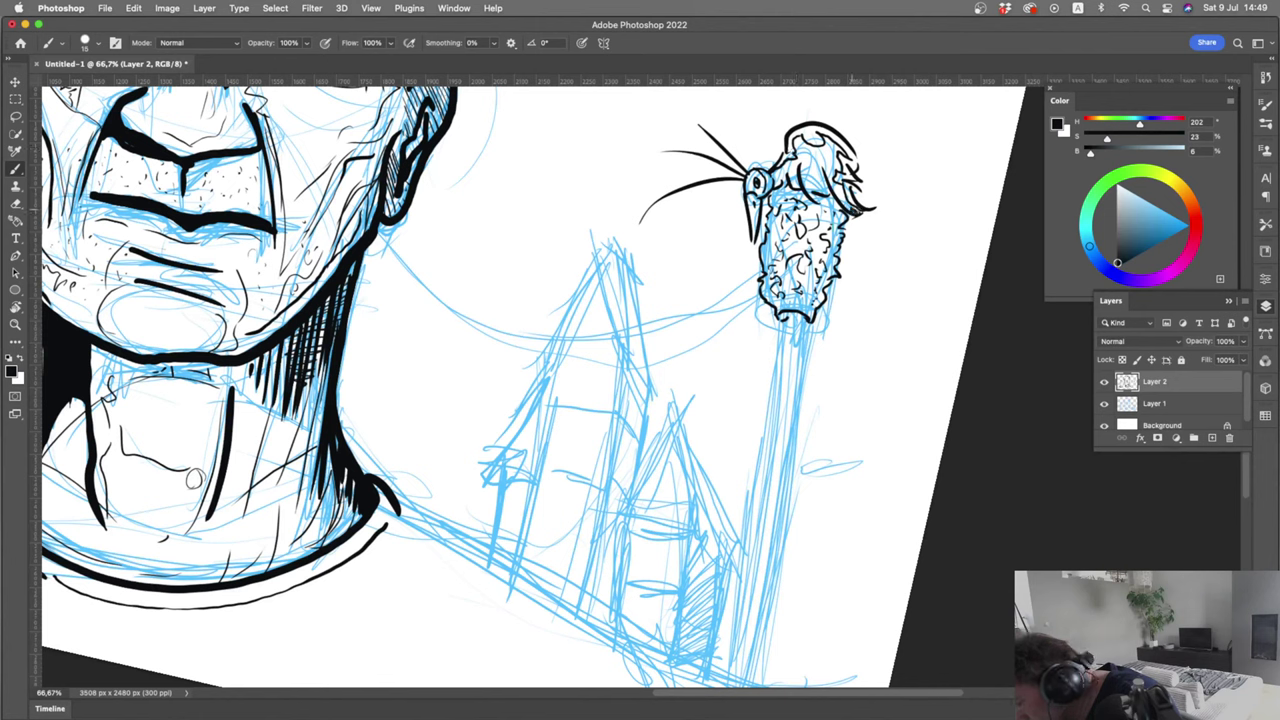
{"action": "mouse_move", "coordinate": [852, 209]}
{"action": "left_mouse_down"}
{"action": "mouse_move", "coordinate": [838, 190]}
{"action": "mouse_move", "coordinate": [846, 202]}
{"action": "left_mouse_up"}
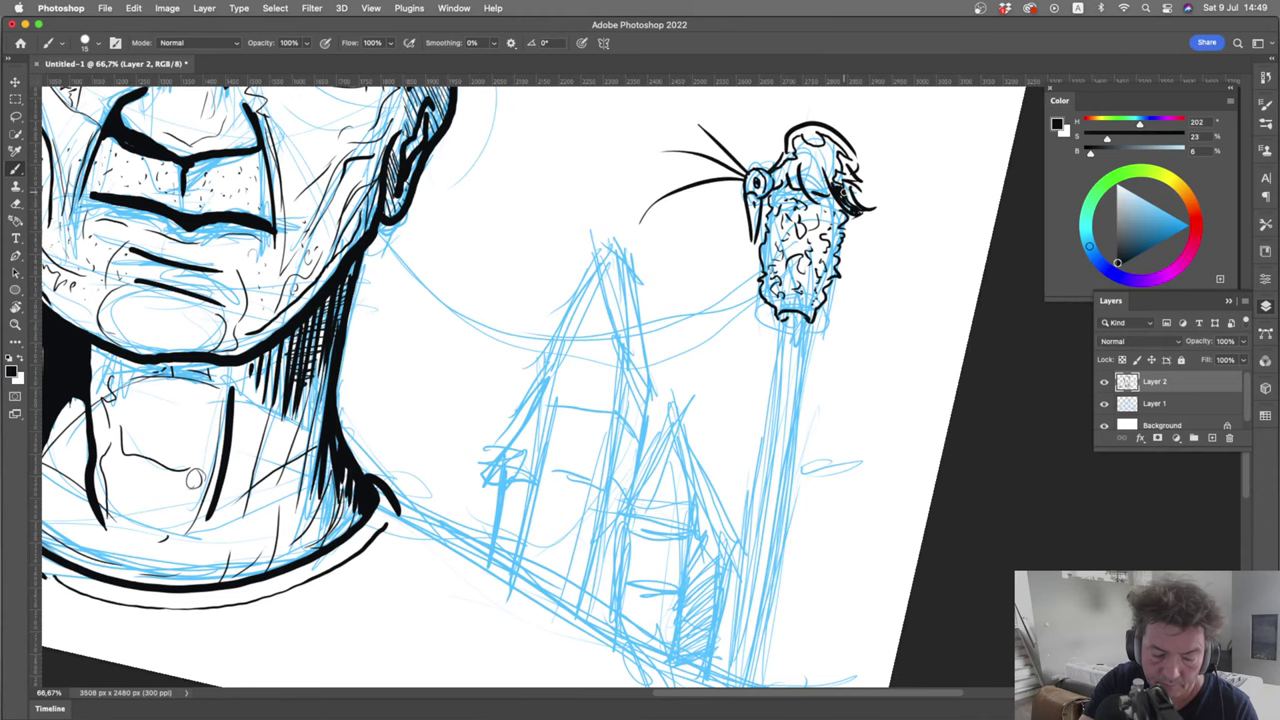
Fill the creature's crest and hanging tufts solid black, leaving a white rim under the outer crown line
{"action": "key", "text": "super+plus"}
{"action": "key", "text": "super+plus"}
{"action": "key", "text": "super+plus"}
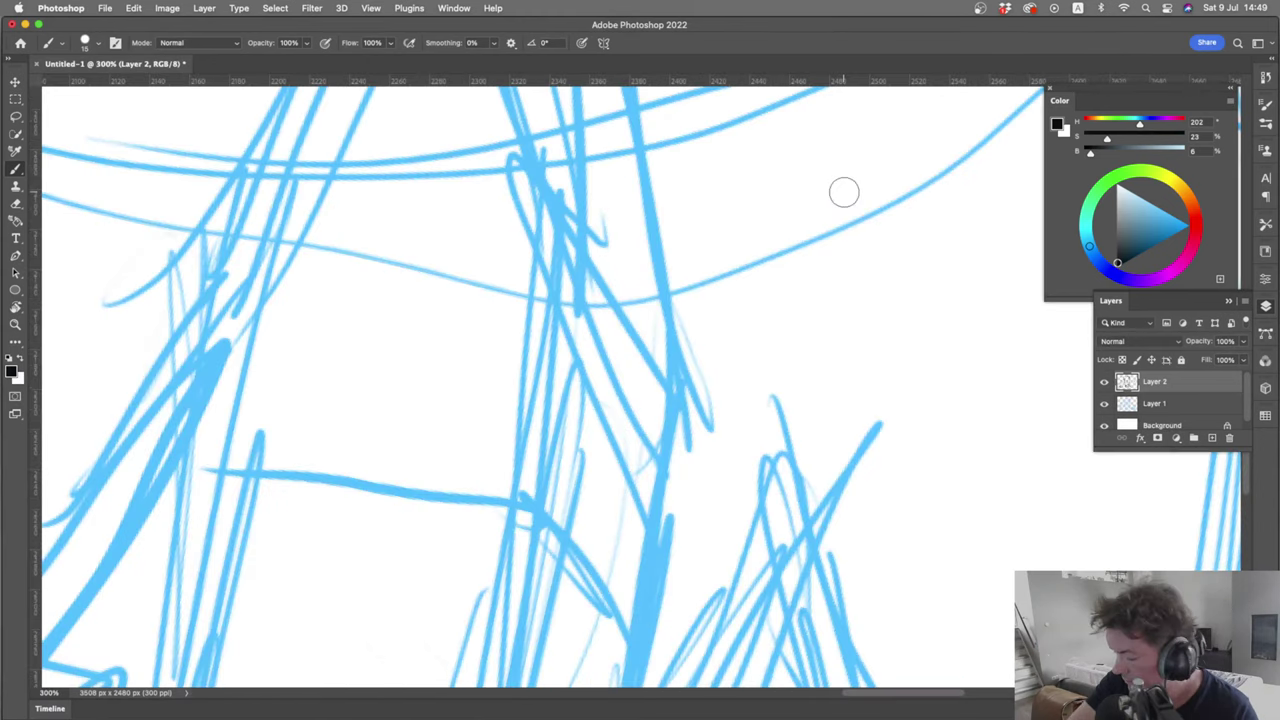
{"action": "key", "text": "space"}
{"action": "left_click_drag", "start_coordinate": [844, 192], "coordinate": [666, 442]}
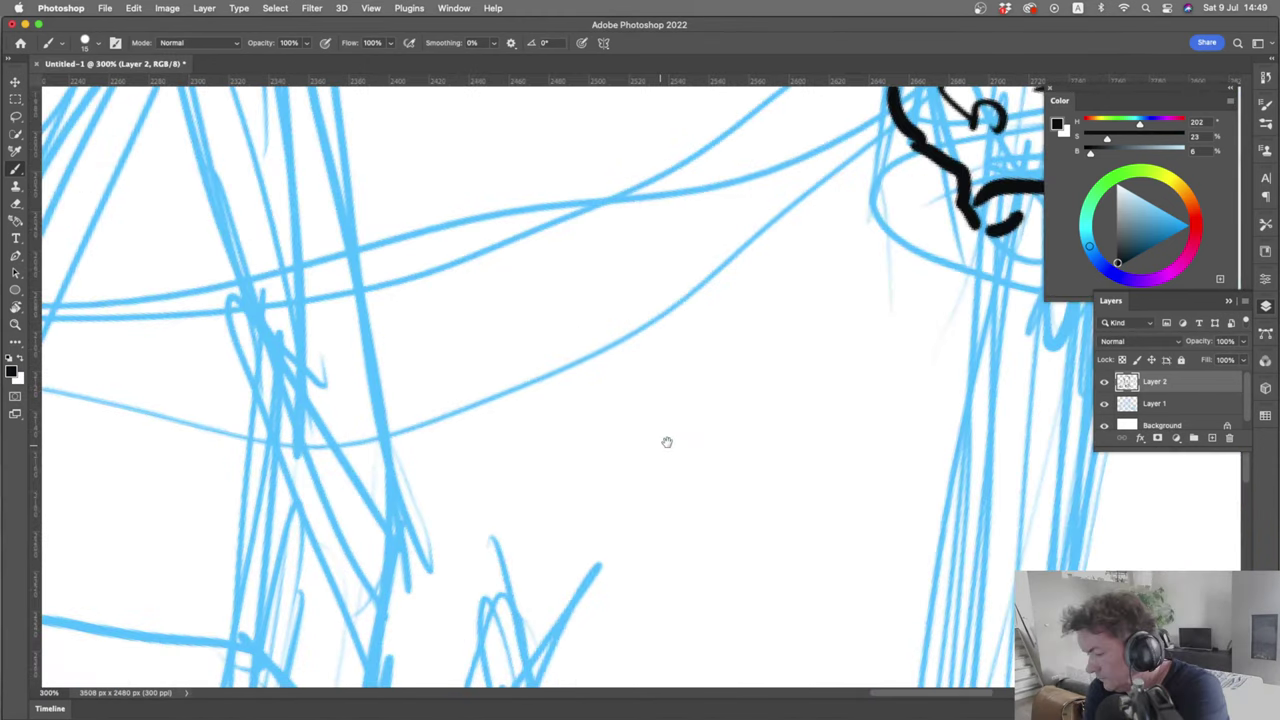
{"action": "left_click_drag", "start_coordinate": [985, 160], "coordinate": [528, 446]}
{"action": "mouse_move", "coordinate": [510, 150]}
{"action": "left_mouse_down"}
{"action": "mouse_move", "coordinate": [524, 201]}
{"action": "mouse_move", "coordinate": [516, 410]}
{"action": "mouse_move", "coordinate": [421, 415]}
{"action": "left_mouse_up"}
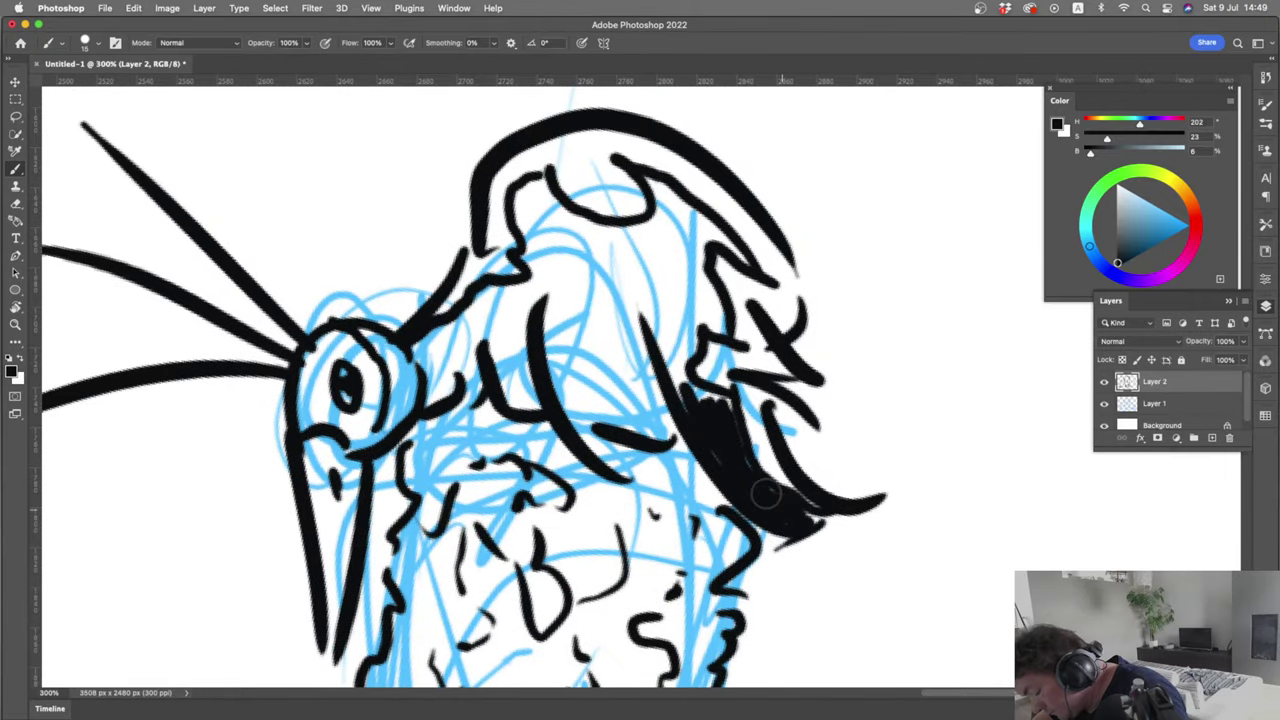
{"action": "mouse_move", "coordinate": [710, 410]}
{"action": "left_mouse_down"}
{"action": "mouse_move", "coordinate": [673, 357]}
{"action": "mouse_move", "coordinate": [707, 309]}
{"action": "mouse_move", "coordinate": [714, 328]}
{"action": "mouse_move", "coordinate": [702, 278]}
{"action": "mouse_move", "coordinate": [721, 312]}
{"action": "mouse_move", "coordinate": [647, 176]}
{"action": "mouse_move", "coordinate": [742, 258]}
{"action": "mouse_move", "coordinate": [703, 226]}
{"action": "mouse_move", "coordinate": [702, 253]}
{"action": "mouse_move", "coordinate": [673, 210]}
{"action": "mouse_move", "coordinate": [657, 222]}
{"action": "mouse_move", "coordinate": [652, 186]}
{"action": "mouse_move", "coordinate": [655, 220]}
{"action": "mouse_move", "coordinate": [625, 230]}
{"action": "mouse_move", "coordinate": [575, 218]}
{"action": "mouse_move", "coordinate": [553, 185]}
{"action": "mouse_move", "coordinate": [545, 195]}
{"action": "mouse_move", "coordinate": [620, 260]}
{"action": "mouse_move", "coordinate": [666, 328]}
{"action": "left_mouse_up"}
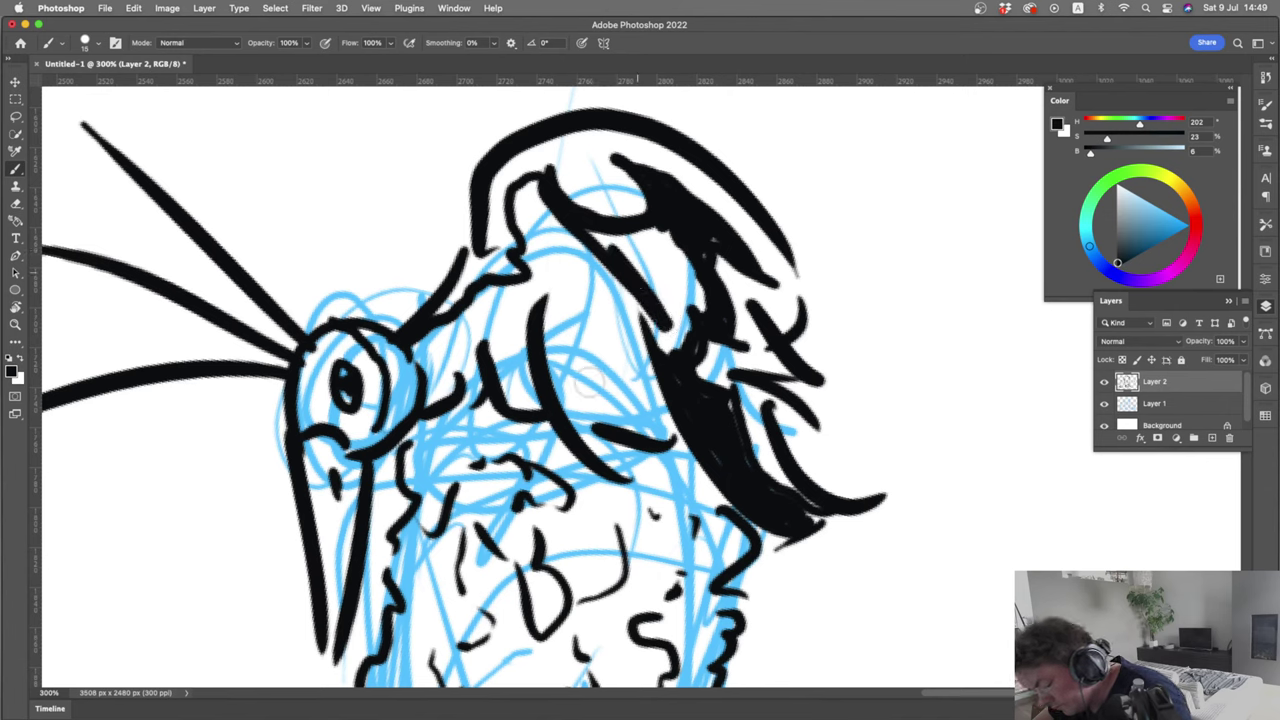
{"action": "mouse_move", "coordinate": [670, 393]}
{"action": "left_mouse_down"}
{"action": "mouse_move", "coordinate": [659, 358]}
{"action": "mouse_move", "coordinate": [674, 400]}
{"action": "mouse_move", "coordinate": [638, 325]}
{"action": "mouse_move", "coordinate": [663, 432]}
{"action": "mouse_move", "coordinate": [600, 411]}
{"action": "mouse_move", "coordinate": [595, 423]}
{"action": "mouse_move", "coordinate": [541, 330]}
{"action": "mouse_move", "coordinate": [543, 318]}
{"action": "mouse_move", "coordinate": [608, 412]}
{"action": "mouse_move", "coordinate": [563, 299]}
{"action": "mouse_move", "coordinate": [616, 355]}
{"action": "mouse_move", "coordinate": [628, 351]}
{"action": "mouse_move", "coordinate": [625, 326]}
{"action": "mouse_move", "coordinate": [656, 431]}
{"action": "mouse_move", "coordinate": [618, 371]}
{"action": "mouse_move", "coordinate": [624, 419]}
{"action": "mouse_move", "coordinate": [643, 432]}
{"action": "mouse_move", "coordinate": [608, 418]}
{"action": "mouse_move", "coordinate": [603, 313]}
{"action": "mouse_move", "coordinate": [648, 314]}
{"action": "mouse_move", "coordinate": [684, 336]}
{"action": "mouse_move", "coordinate": [673, 288]}
{"action": "mouse_move", "coordinate": [705, 313]}
{"action": "mouse_move", "coordinate": [677, 241]}
{"action": "mouse_move", "coordinate": [652, 234]}
{"action": "mouse_move", "coordinate": [659, 258]}
{"action": "mouse_move", "coordinate": [603, 238]}
{"action": "mouse_move", "coordinate": [680, 285]}
{"action": "mouse_move", "coordinate": [649, 262]}
{"action": "mouse_move", "coordinate": [672, 348]}
{"action": "mouse_move", "coordinate": [612, 300]}
{"action": "mouse_move", "coordinate": [644, 292]}
{"action": "mouse_move", "coordinate": [648, 273]}
{"action": "mouse_move", "coordinate": [643, 295]}
{"action": "mouse_move", "coordinate": [547, 205]}
{"action": "mouse_move", "coordinate": [603, 290]}
{"action": "mouse_move", "coordinate": [643, 271]}
{"action": "mouse_move", "coordinate": [580, 250]}
{"action": "mouse_move", "coordinate": [533, 192]}
{"action": "mouse_move", "coordinate": [515, 212]}
{"action": "mouse_move", "coordinate": [522, 232]}
{"action": "mouse_move", "coordinate": [563, 257]}
{"action": "mouse_move", "coordinate": [586, 294]}
{"action": "mouse_move", "coordinate": [526, 256]}
{"action": "mouse_move", "coordinate": [555, 300]}
{"action": "mouse_move", "coordinate": [550, 328]}
{"action": "mouse_move", "coordinate": [568, 303]}
{"action": "mouse_move", "coordinate": [545, 272]}
{"action": "mouse_move", "coordinate": [510, 355]}
{"action": "mouse_move", "coordinate": [517, 403]}
{"action": "mouse_move", "coordinate": [505, 290]}
{"action": "mouse_move", "coordinate": [512, 305]}
{"action": "mouse_move", "coordinate": [536, 268]}
{"action": "mouse_move", "coordinate": [488, 312]}
{"action": "mouse_move", "coordinate": [500, 343]}
{"action": "mouse_move", "coordinate": [524, 294]}
{"action": "mouse_move", "coordinate": [470, 300]}
{"action": "mouse_move", "coordinate": [425, 333]}
{"action": "mouse_move", "coordinate": [440, 400]}
{"action": "mouse_move", "coordinate": [415, 350]}
{"action": "mouse_move", "coordinate": [450, 405]}
{"action": "mouse_move", "coordinate": [453, 380]}
{"action": "mouse_move", "coordinate": [436, 398]}
{"action": "mouse_move", "coordinate": [474, 367]}
{"action": "mouse_move", "coordinate": [466, 314]}
{"action": "mouse_move", "coordinate": [448, 350]}
{"action": "mouse_move", "coordinate": [443, 337]}
{"action": "mouse_move", "coordinate": [420, 400]}
{"action": "left_mouse_up"}
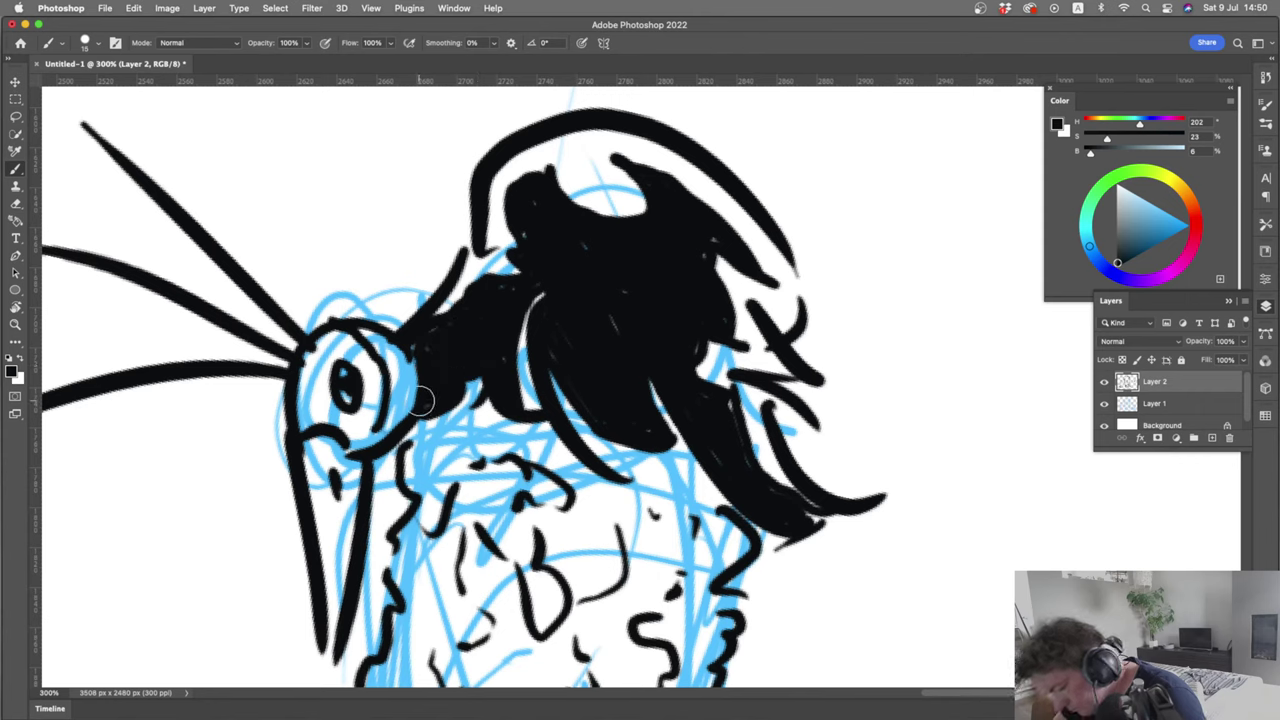
Thicken the rear of the creature's eye rim, close the beak's tip and add small marks inside the beak
{"action": "mouse_move", "coordinate": [360, 330]}
{"action": "left_mouse_down"}
{"action": "mouse_move", "coordinate": [403, 408]}
{"action": "mouse_move", "coordinate": [398, 422]}
{"action": "mouse_move", "coordinate": [391, 382]}
{"action": "mouse_move", "coordinate": [377, 444]}
{"action": "mouse_move", "coordinate": [373, 349]}
{"action": "left_mouse_up"}
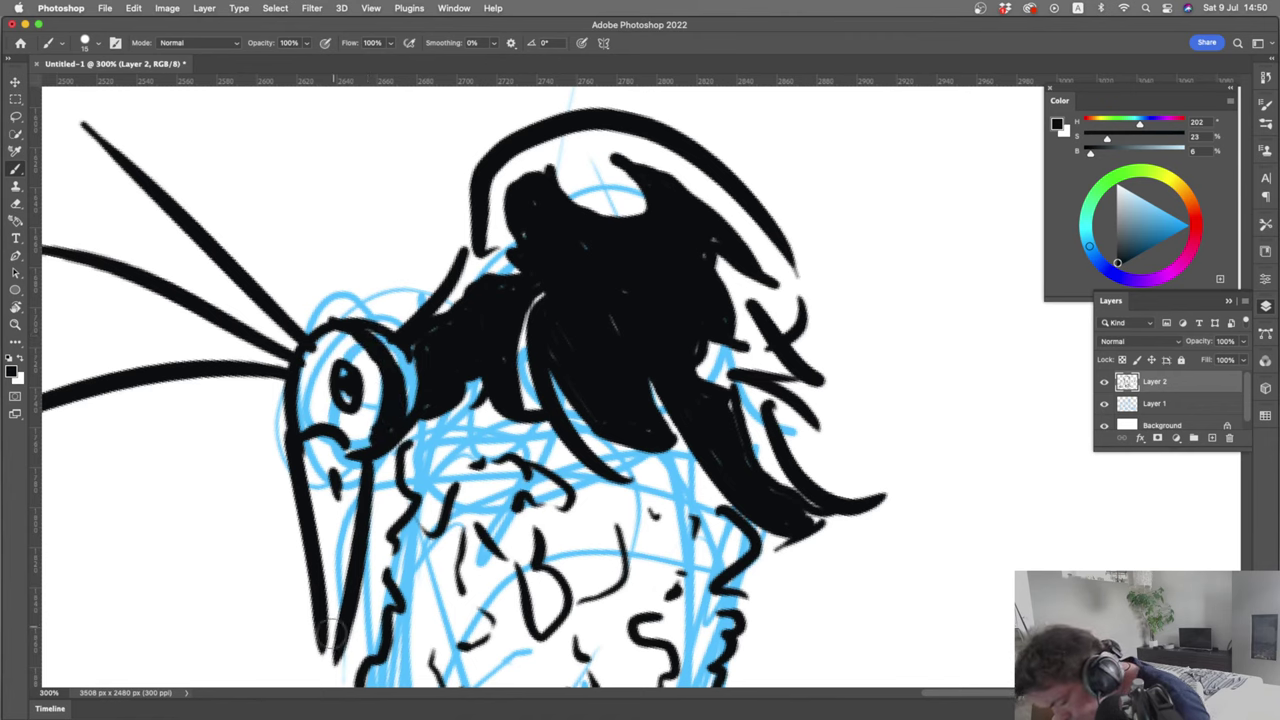
{"action": "mouse_move", "coordinate": [342, 644]}
{"action": "left_mouse_down"}
{"action": "mouse_move", "coordinate": [336, 660]}
{"action": "mouse_move", "coordinate": [323, 602]}
{"action": "left_mouse_up"}
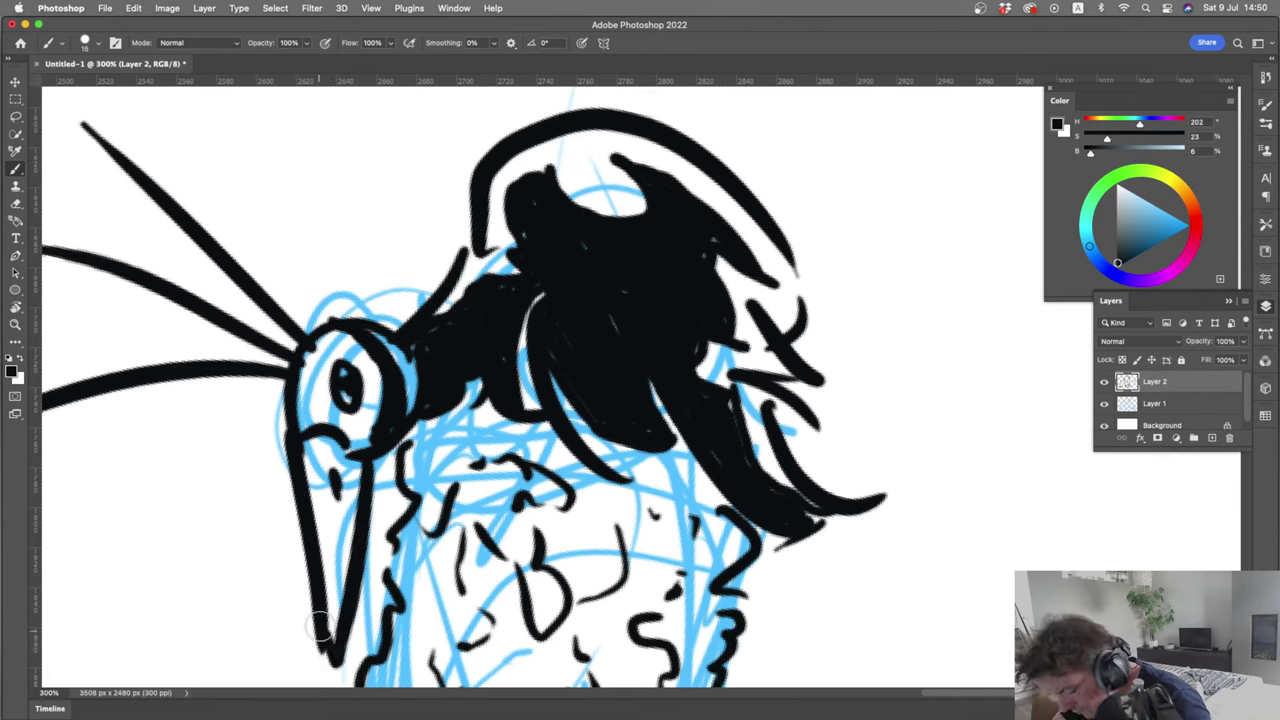
{"action": "left_click_drag", "start_coordinate": [333, 506], "coordinate": [334, 558]}
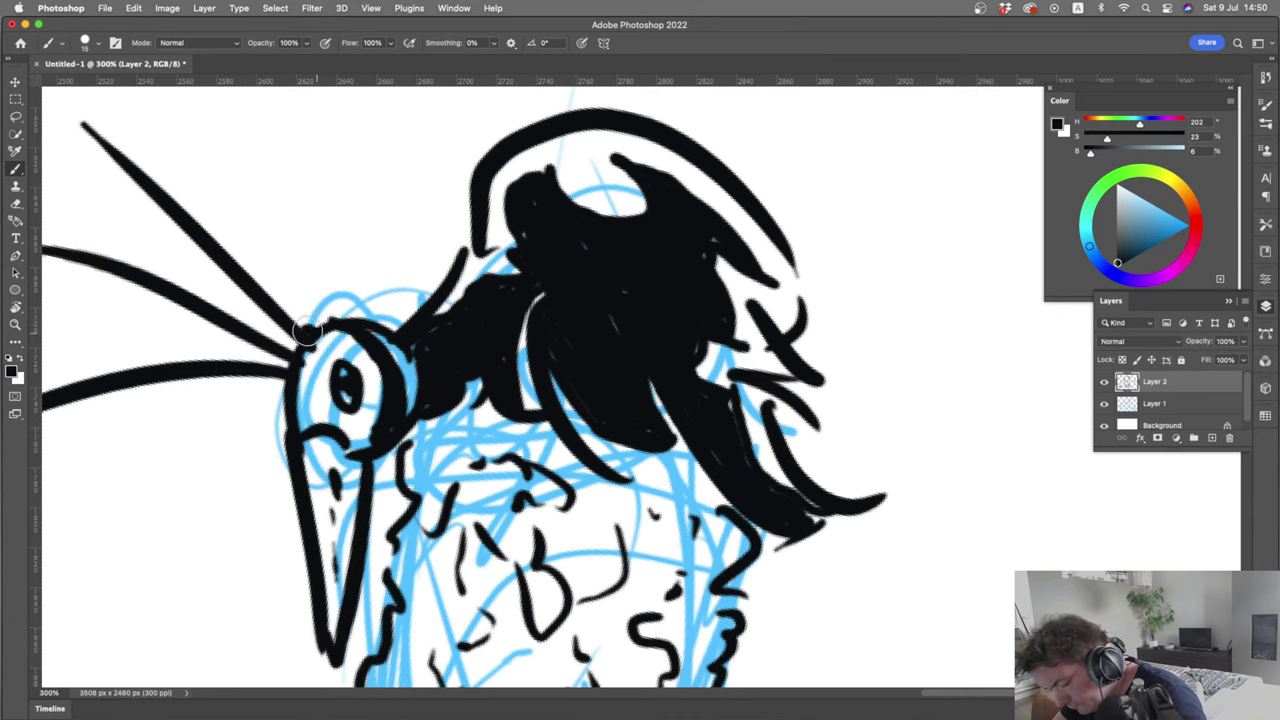
Thicken the uppermost feeler and the front of the eye rim, and add small black knobs to all three feeler tips
{"action": "left_click_drag", "start_coordinate": [300, 328], "coordinate": [84, 126]}
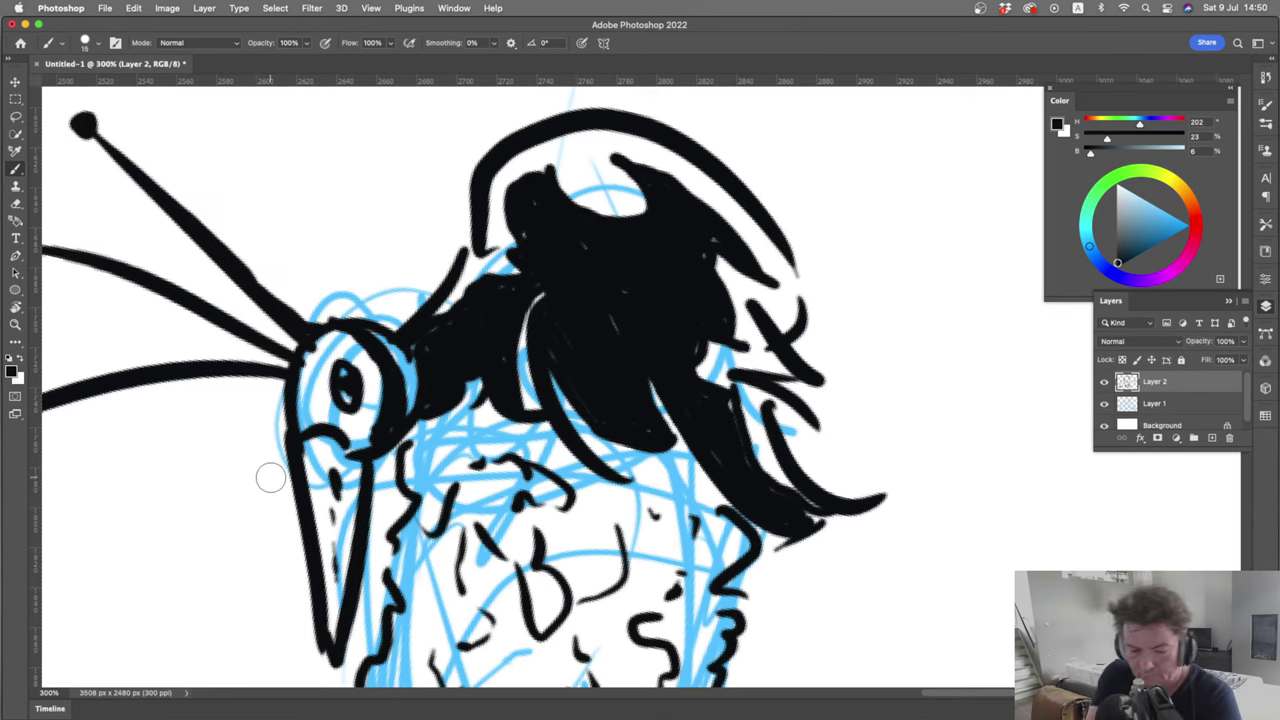
{"action": "mouse_move", "coordinate": [216, 377]}
{"action": "left_mouse_down"}
{"action": "mouse_move", "coordinate": [294, 349]}
{"action": "mouse_move", "coordinate": [529, 312]}
{"action": "left_mouse_up"}
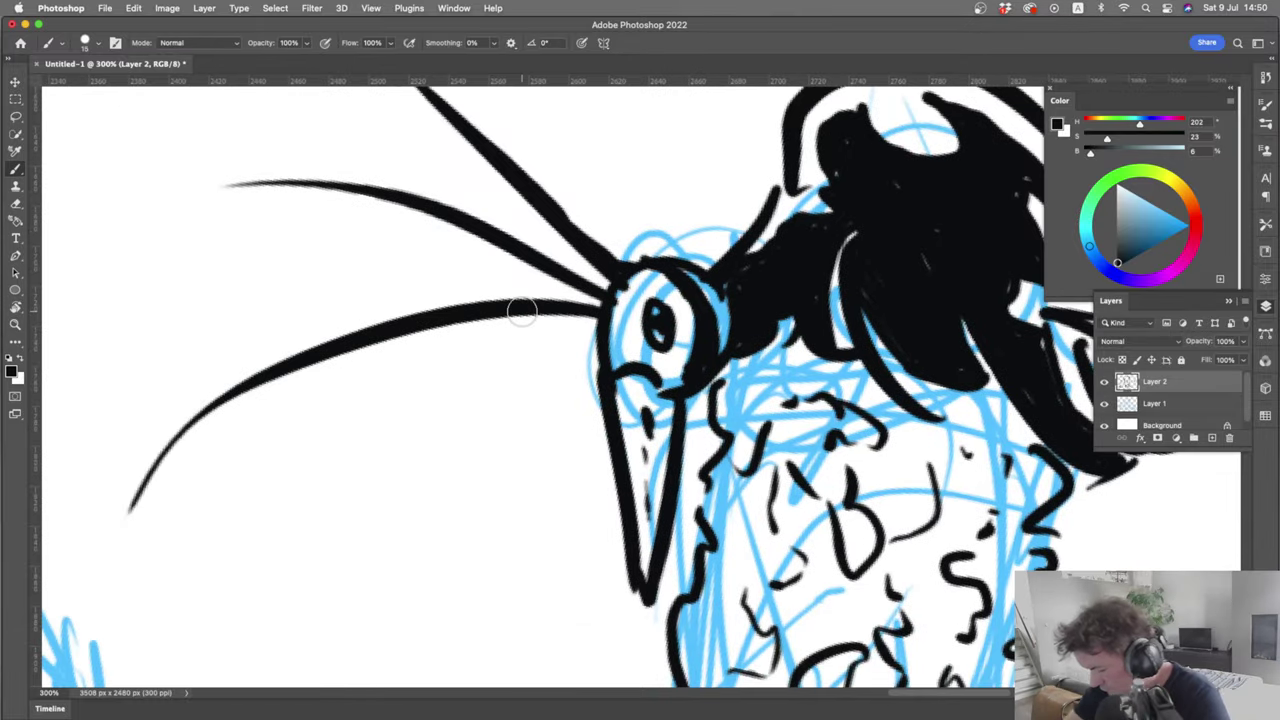
{"action": "mouse_move", "coordinate": [628, 276]}
{"action": "left_mouse_down"}
{"action": "mouse_move", "coordinate": [615, 318]}
{"action": "mouse_move", "coordinate": [629, 370]}
{"action": "mouse_move", "coordinate": [611, 314]}
{"action": "mouse_move", "coordinate": [623, 361]}
{"action": "left_mouse_up"}
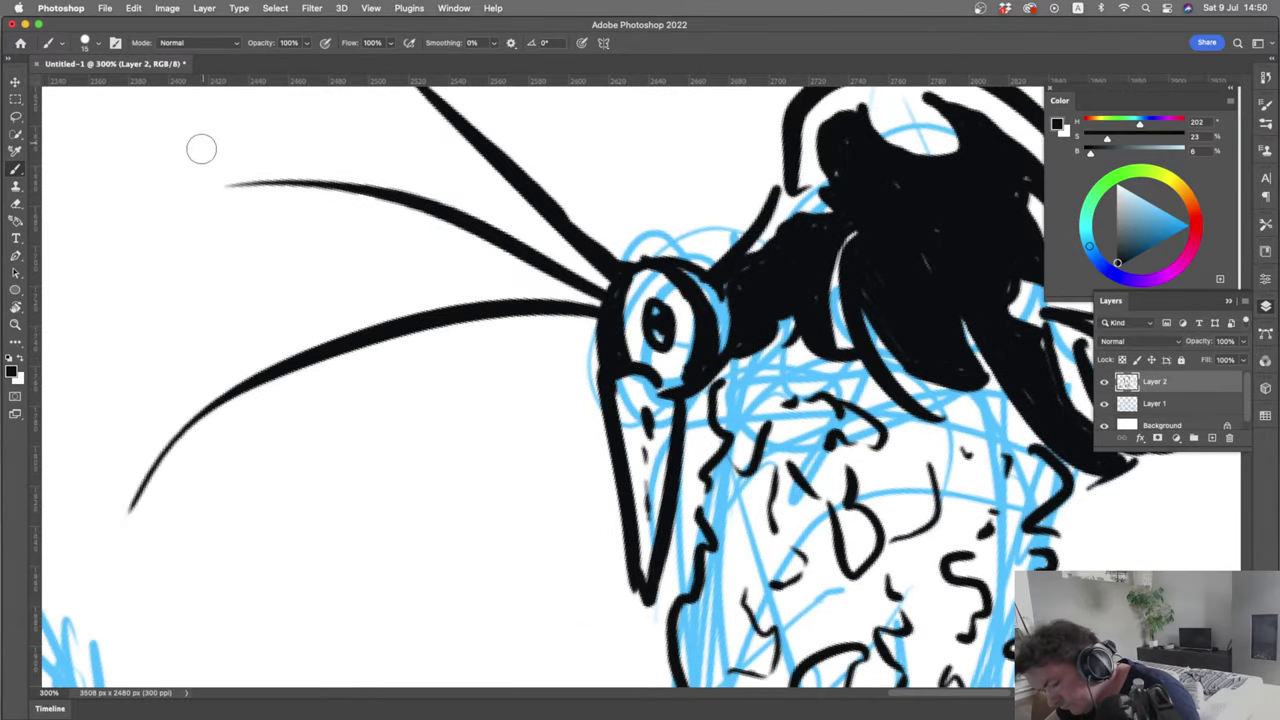
{"action": "left_click_drag", "start_coordinate": [215, 181], "coordinate": [228, 188]}
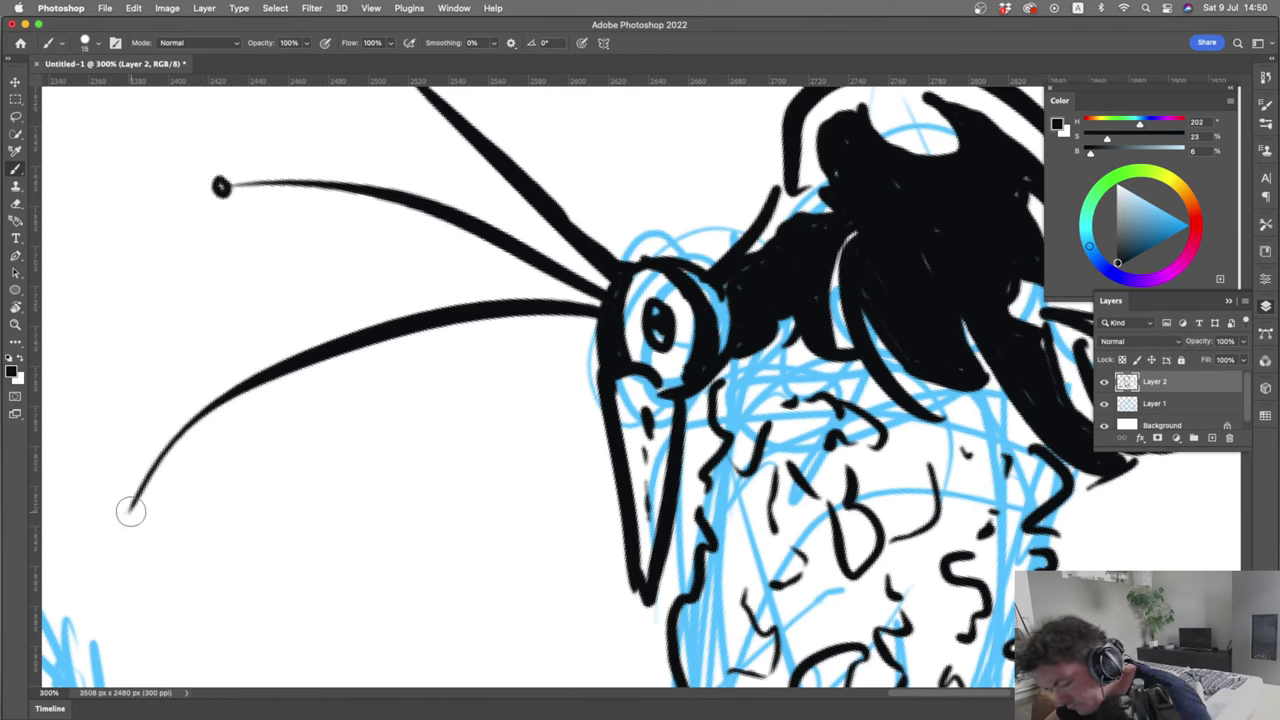
{"action": "left_click_drag", "start_coordinate": [126, 509], "coordinate": [128, 520]}
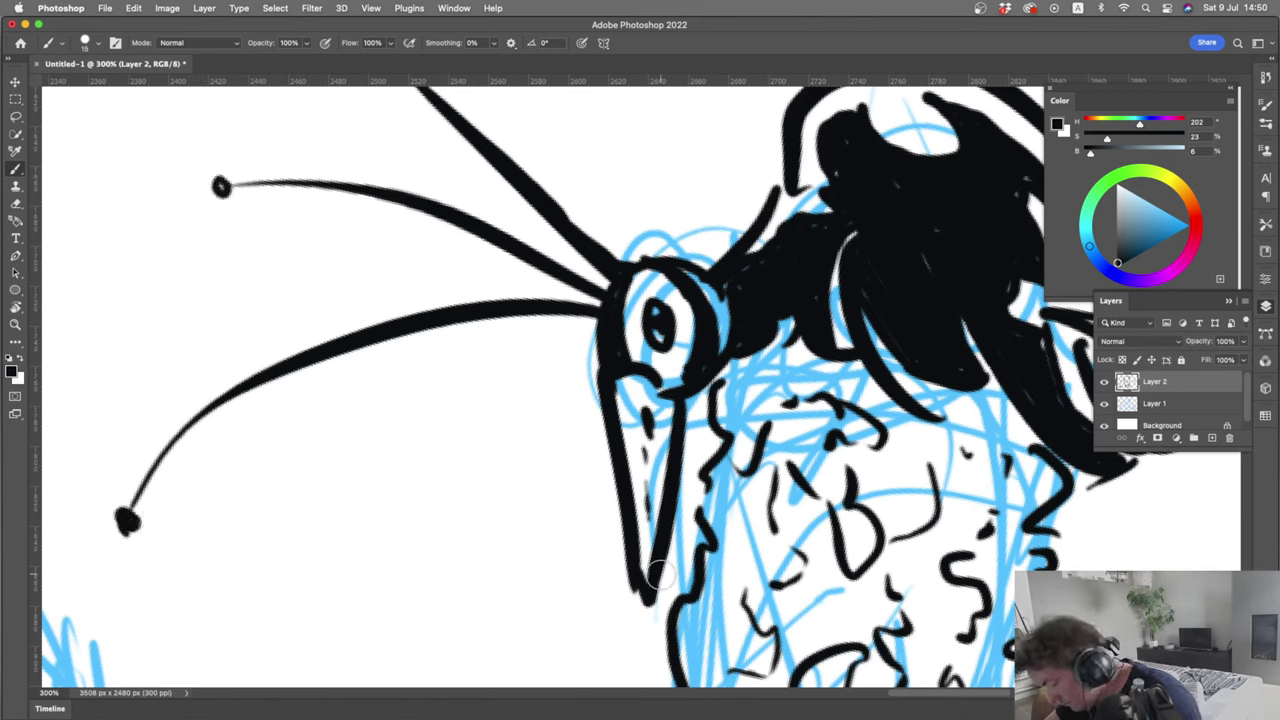
Build up dense black texture marks beneath the crest and down the upper front edge of the creature's body
{"action": "mouse_move", "coordinate": [745, 376]}
{"action": "left_mouse_down"}
{"action": "mouse_move", "coordinate": [756, 404]}
{"action": "mouse_move", "coordinate": [760, 376]}
{"action": "mouse_move", "coordinate": [803, 363]}
{"action": "mouse_move", "coordinate": [888, 406]}
{"action": "mouse_move", "coordinate": [1018, 426]}
{"action": "mouse_move", "coordinate": [966, 381]}
{"action": "left_mouse_up"}
{"action": "mouse_move", "coordinate": [732, 398]}
{"action": "left_mouse_down"}
{"action": "mouse_move", "coordinate": [741, 454]}
{"action": "mouse_move", "coordinate": [721, 491]}
{"action": "mouse_move", "coordinate": [730, 506]}
{"action": "mouse_move", "coordinate": [750, 488]}
{"action": "mouse_move", "coordinate": [754, 522]}
{"action": "mouse_move", "coordinate": [738, 542]}
{"action": "mouse_move", "coordinate": [726, 530]}
{"action": "mouse_move", "coordinate": [741, 562]}
{"action": "mouse_move", "coordinate": [753, 558]}
{"action": "mouse_move", "coordinate": [733, 588]}
{"action": "mouse_move", "coordinate": [706, 580]}
{"action": "mouse_move", "coordinate": [714, 598]}
{"action": "mouse_move", "coordinate": [692, 515]}
{"action": "left_mouse_up"}
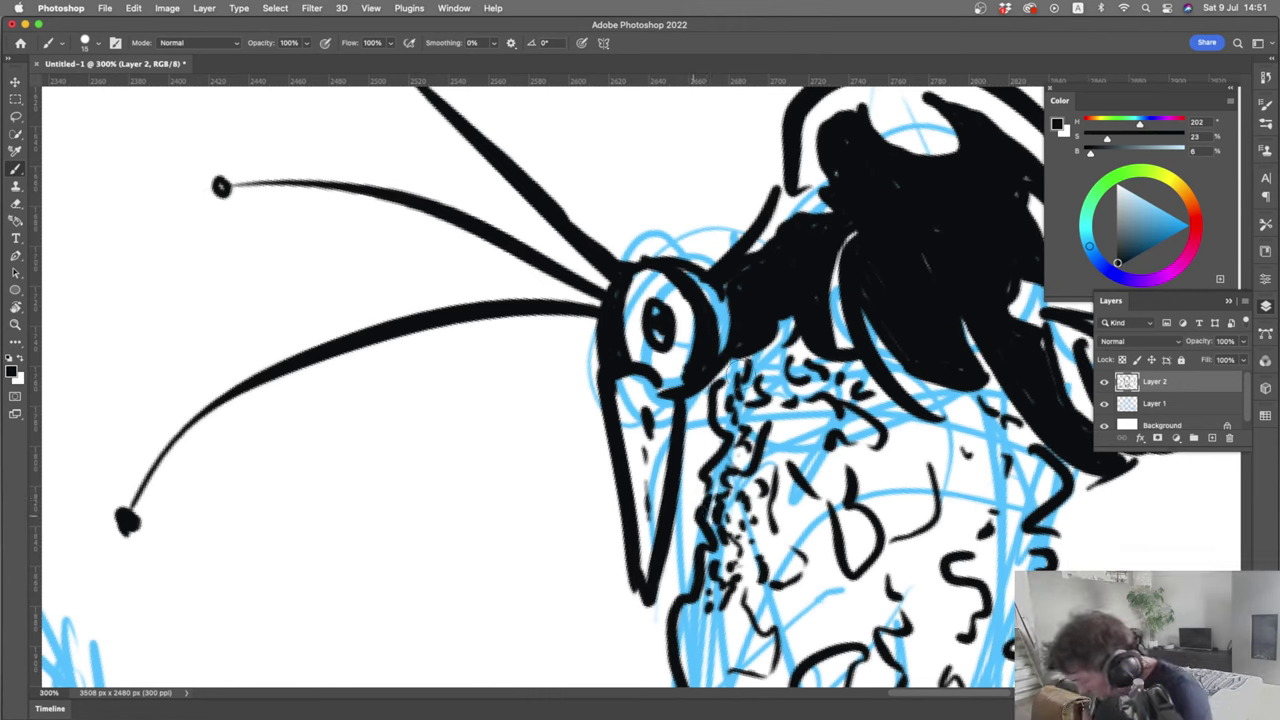
{"action": "mouse_move", "coordinate": [740, 372]}
{"action": "left_mouse_down"}
{"action": "mouse_move", "coordinate": [740, 422]}
{"action": "mouse_move", "coordinate": [712, 620]}
{"action": "left_mouse_up"}
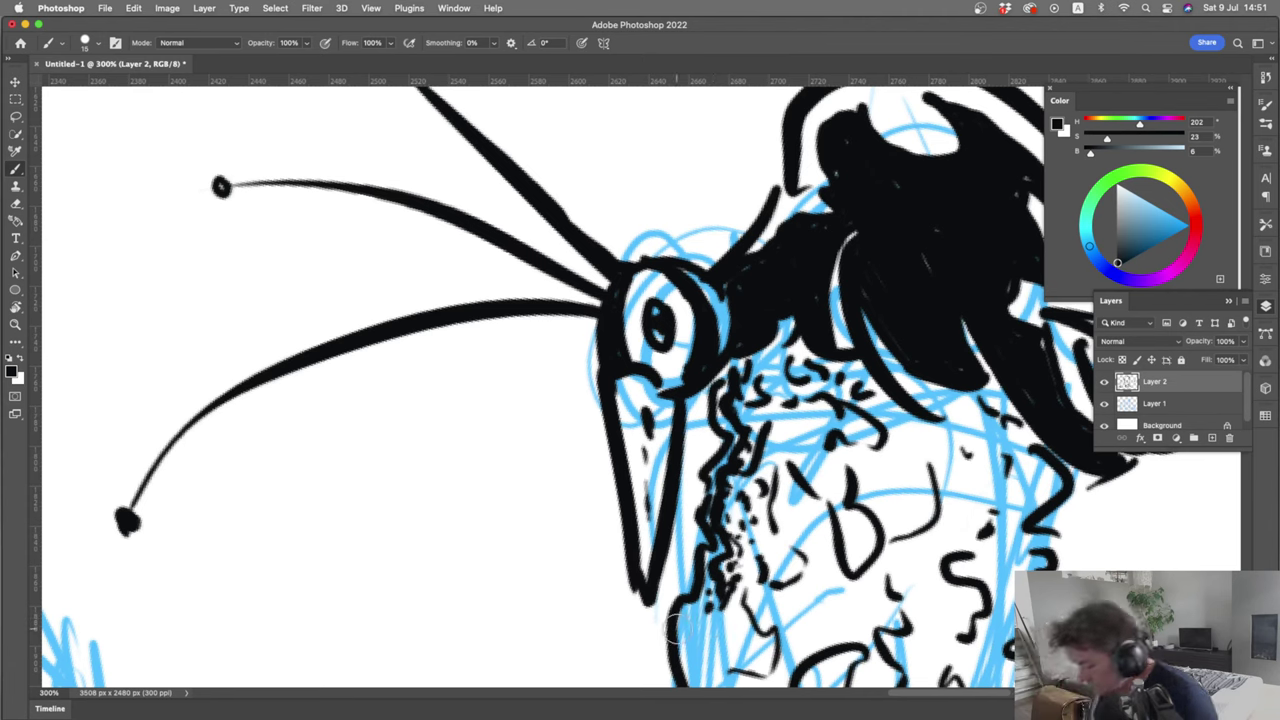
{"action": "mouse_move", "coordinate": [743, 378]}
{"action": "left_mouse_down"}
{"action": "mouse_move", "coordinate": [742, 470]}
{"action": "mouse_move", "coordinate": [760, 450]}
{"action": "mouse_move", "coordinate": [728, 508]}
{"action": "mouse_move", "coordinate": [733, 543]}
{"action": "mouse_move", "coordinate": [712, 606]}
{"action": "left_mouse_up"}
{"action": "key", "text": "r"}
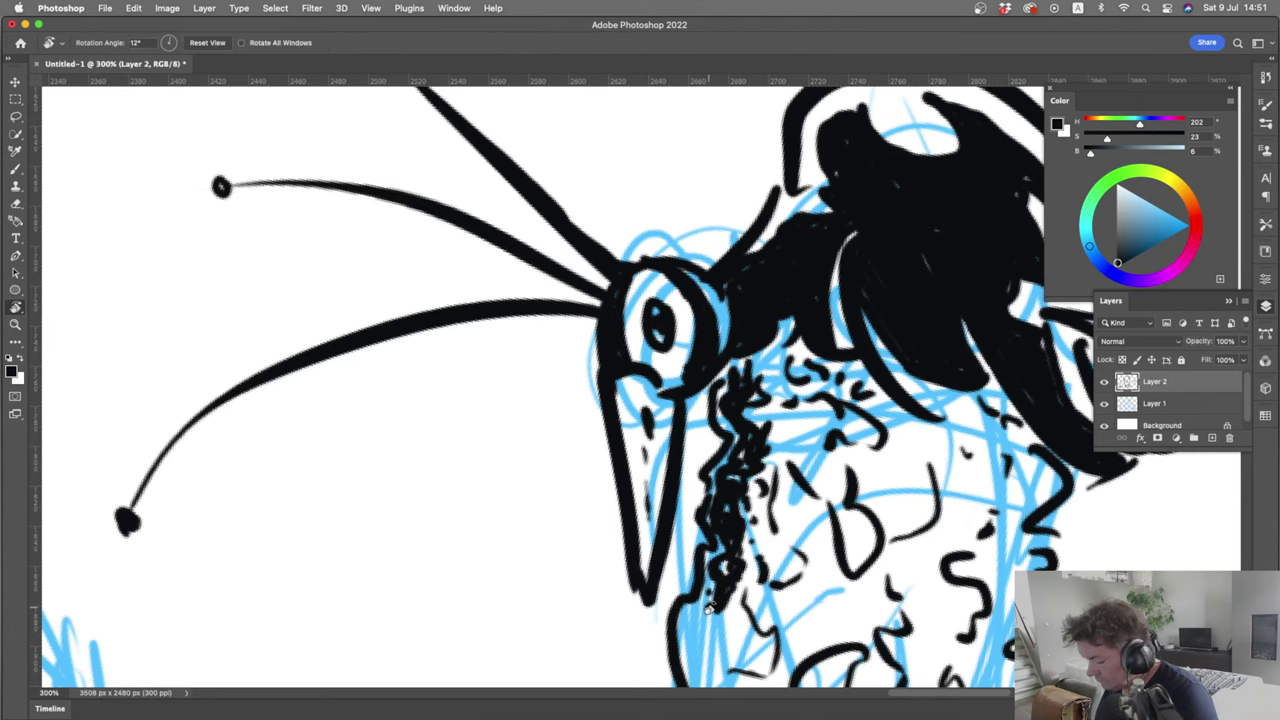
{"action": "left_click_drag", "start_coordinate": [707, 661], "coordinate": [700, 661]}
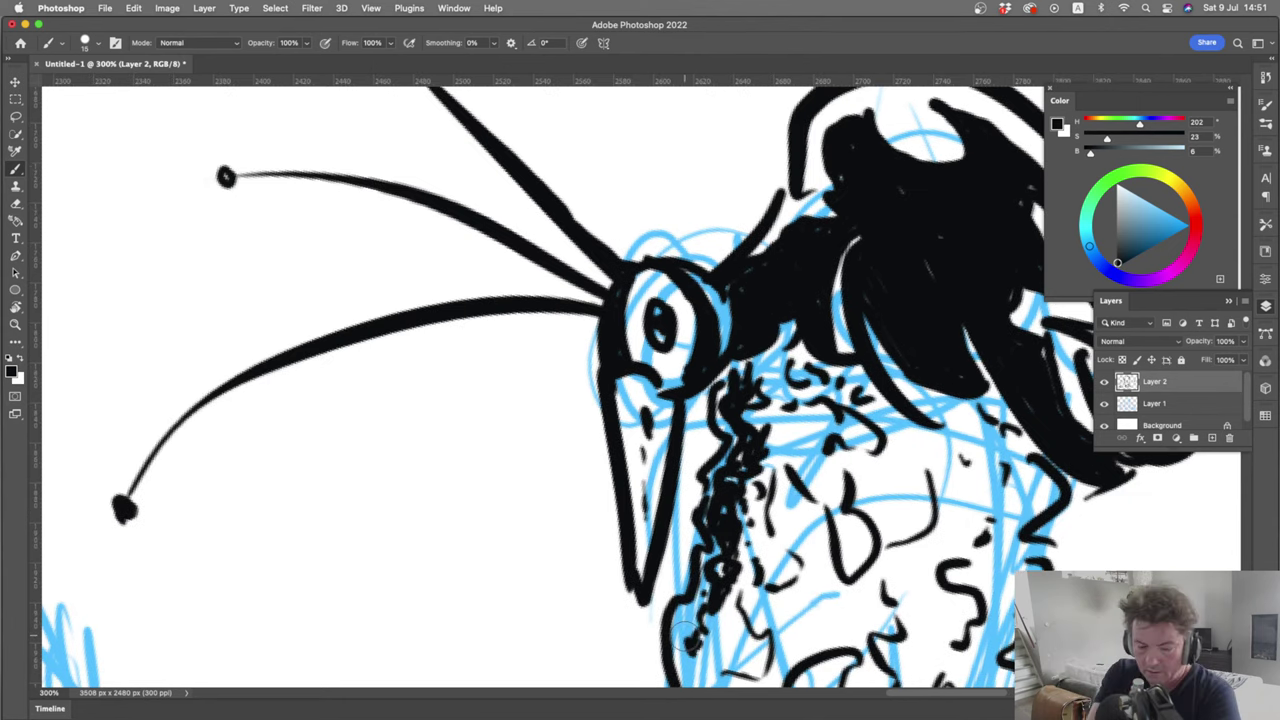
Add short dark marks to the body's upper rear edge and extend the dense texture down the middle of its front edge
{"action": "key", "text": "space"}
{"action": "mouse_move", "coordinate": [695, 477]}
{"action": "left_mouse_down"}
{"action": "mouse_move", "coordinate": [530, 217]}
{"action": "mouse_move", "coordinate": [544, 212]}
{"action": "left_mouse_up"}
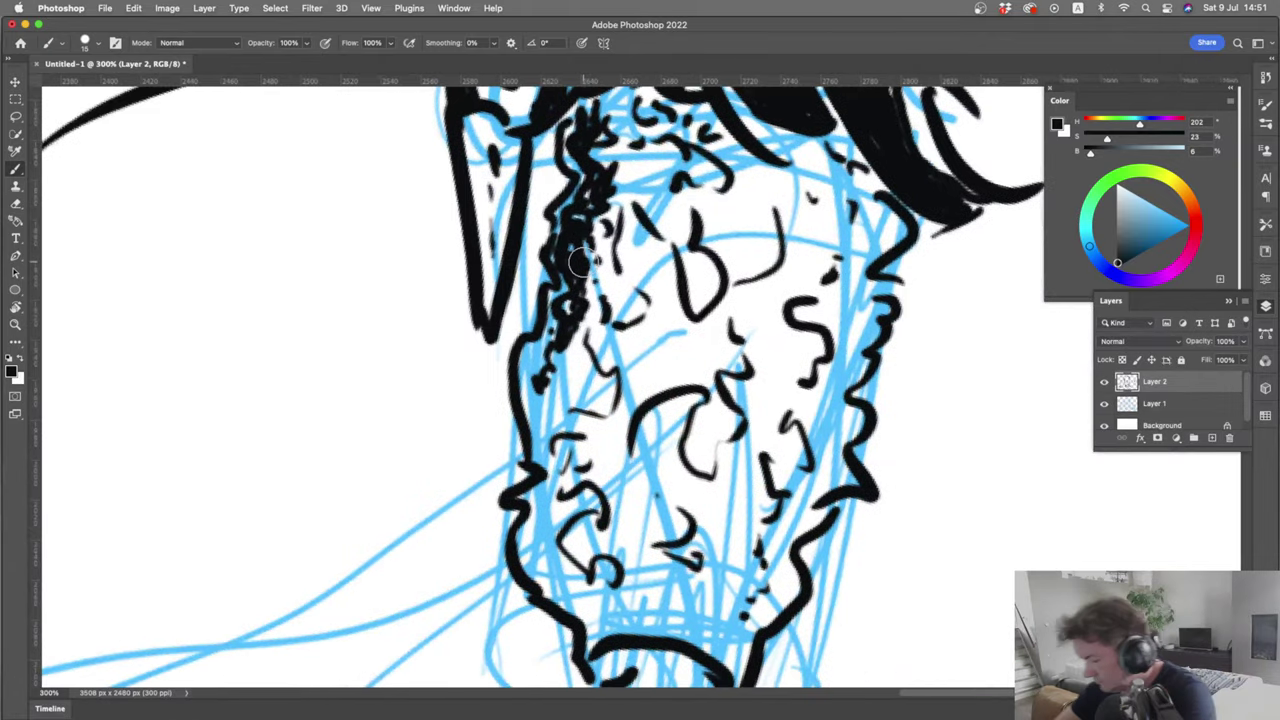
{"action": "mouse_move", "coordinate": [849, 133]}
{"action": "left_mouse_down"}
{"action": "mouse_move", "coordinate": [788, 162]}
{"action": "mouse_move", "coordinate": [849, 192]}
{"action": "mouse_move", "coordinate": [836, 241]}
{"action": "left_mouse_up"}
{"action": "left_click", "coordinate": [828, 257]}
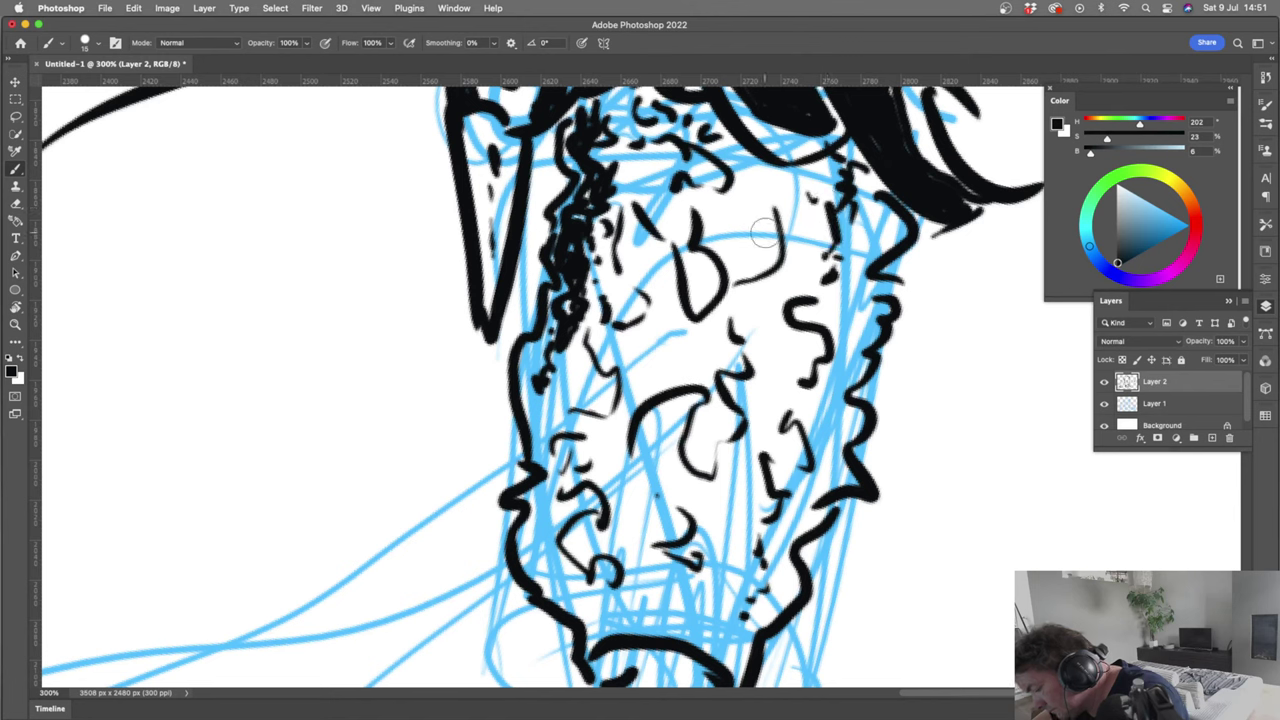
{"action": "mouse_move", "coordinate": [550, 362]}
{"action": "left_mouse_down"}
{"action": "mouse_move", "coordinate": [540, 445]}
{"action": "mouse_move", "coordinate": [538, 405]}
{"action": "left_mouse_up"}
{"action": "mouse_move", "coordinate": [600, 350]}
{"action": "left_mouse_down"}
{"action": "mouse_move", "coordinate": [556, 405]}
{"action": "mouse_move", "coordinate": [565, 442]}
{"action": "mouse_move", "coordinate": [548, 466]}
{"action": "mouse_move", "coordinate": [545, 518]}
{"action": "left_mouse_up"}
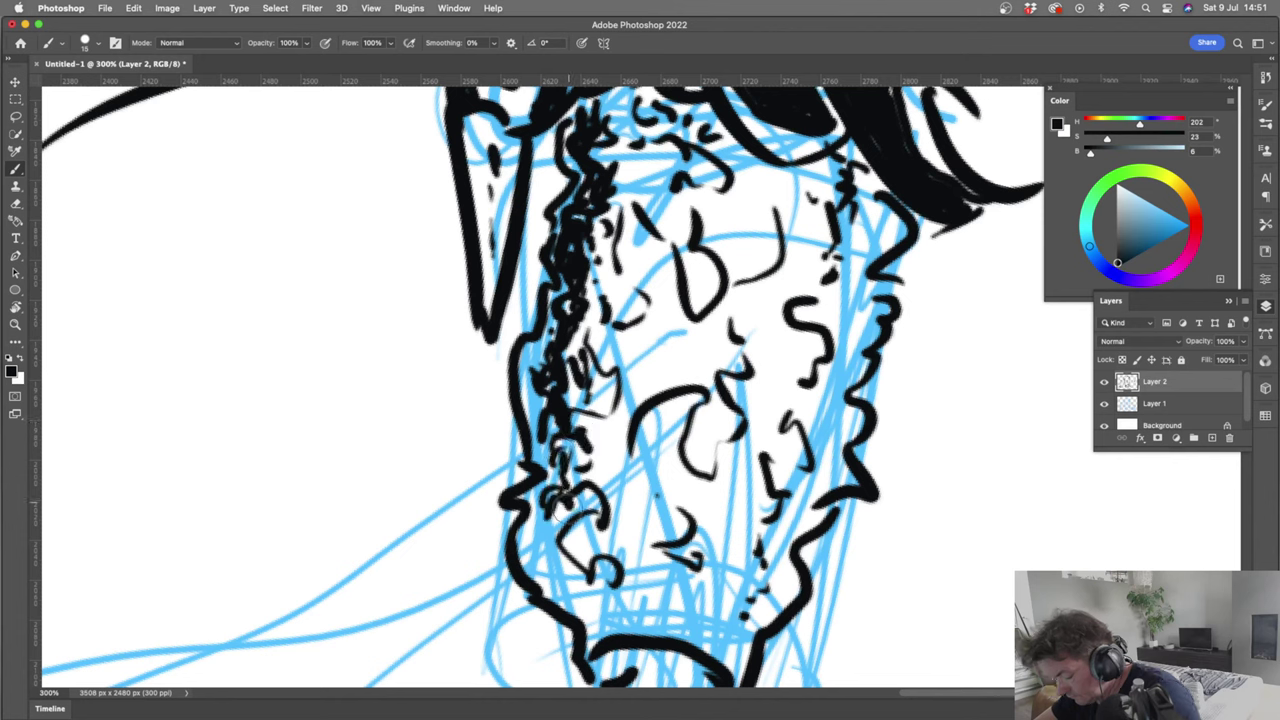
Carry the dense texture down to the body's lower front corner and add small loops and squiggles near its base
{"action": "left_click_drag", "start_coordinate": [598, 450], "coordinate": [570, 478]}
{"action": "left_click_drag", "start_coordinate": [590, 490], "coordinate": [555, 508]}
{"action": "left_click_drag", "start_coordinate": [586, 450], "coordinate": [540, 612]}
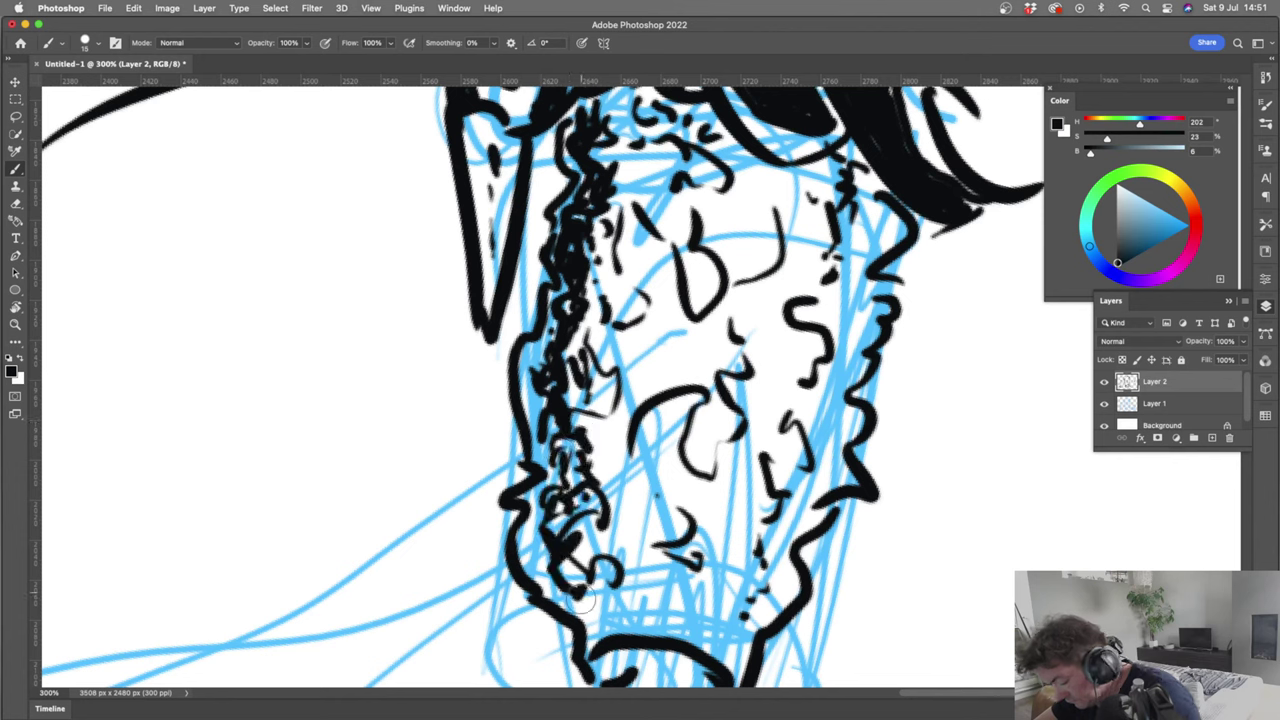
{"action": "mouse_move", "coordinate": [618, 575]}
{"action": "left_mouse_down"}
{"action": "mouse_move", "coordinate": [570, 625]}
{"action": "mouse_move", "coordinate": [652, 606]}
{"action": "mouse_move", "coordinate": [662, 622]}
{"action": "left_mouse_up"}
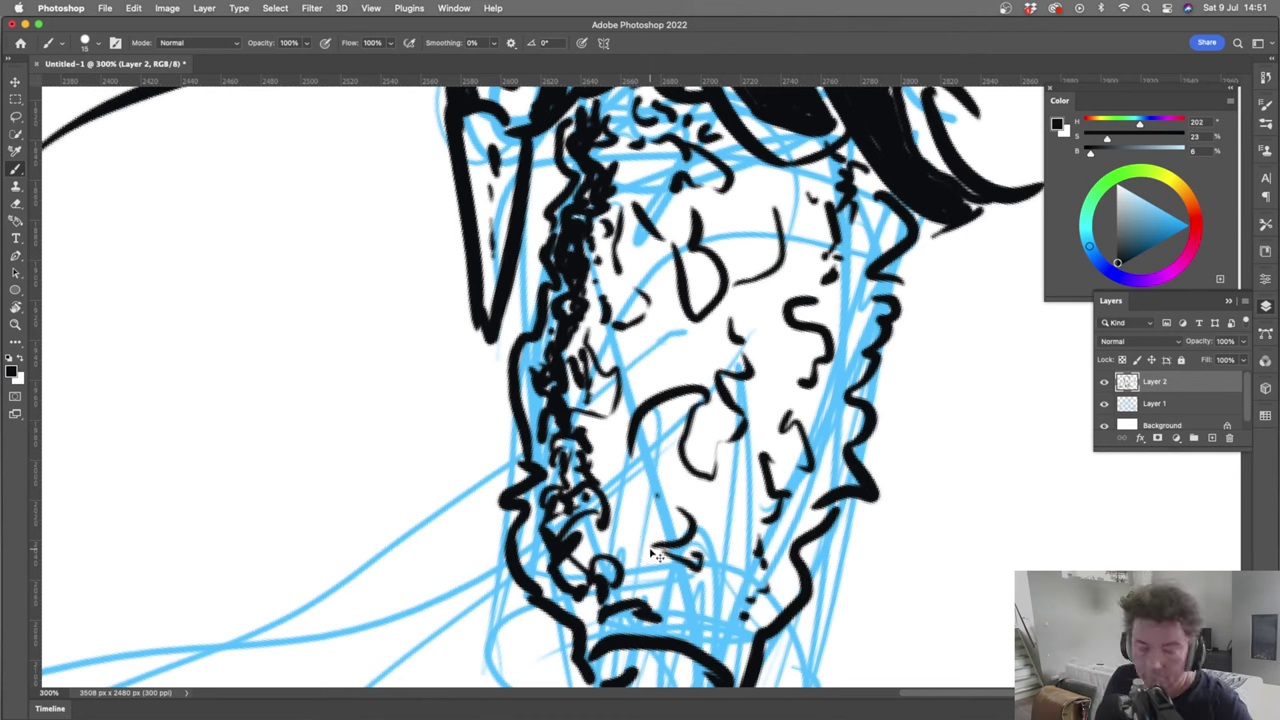
{"action": "key", "text": "super+Tab"}
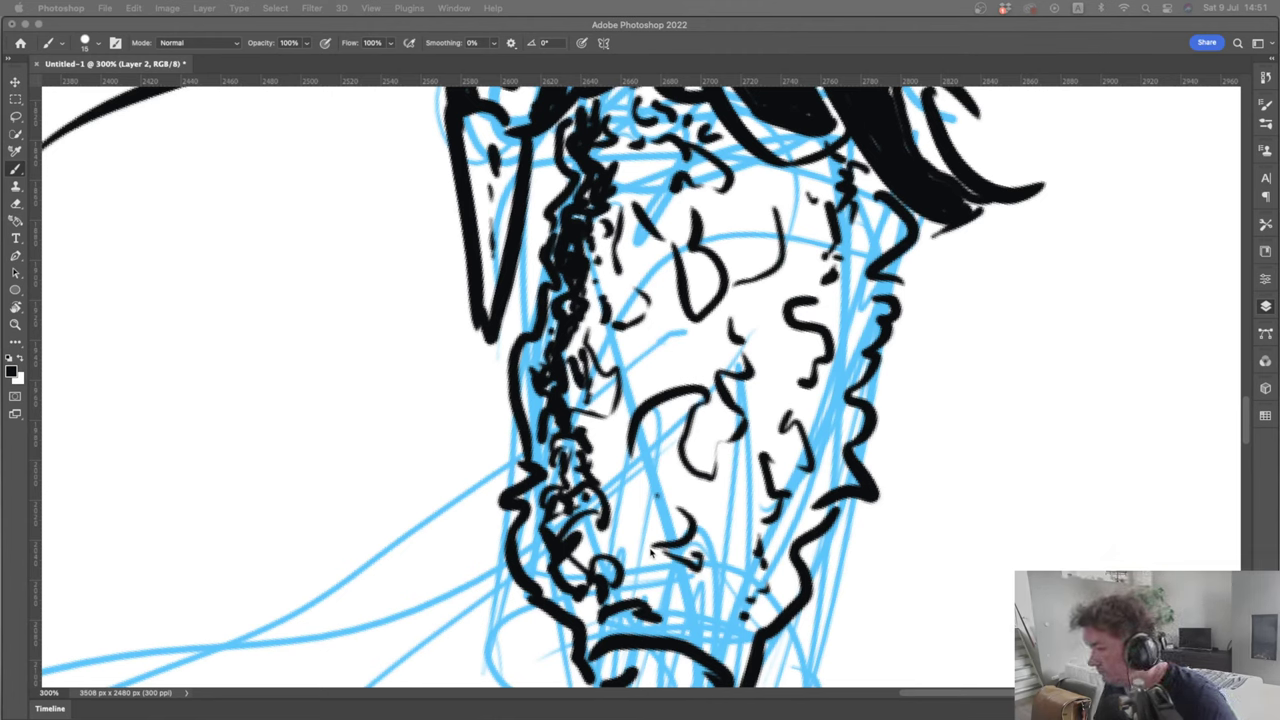
{"action": "key", "text": "super+Tab"}
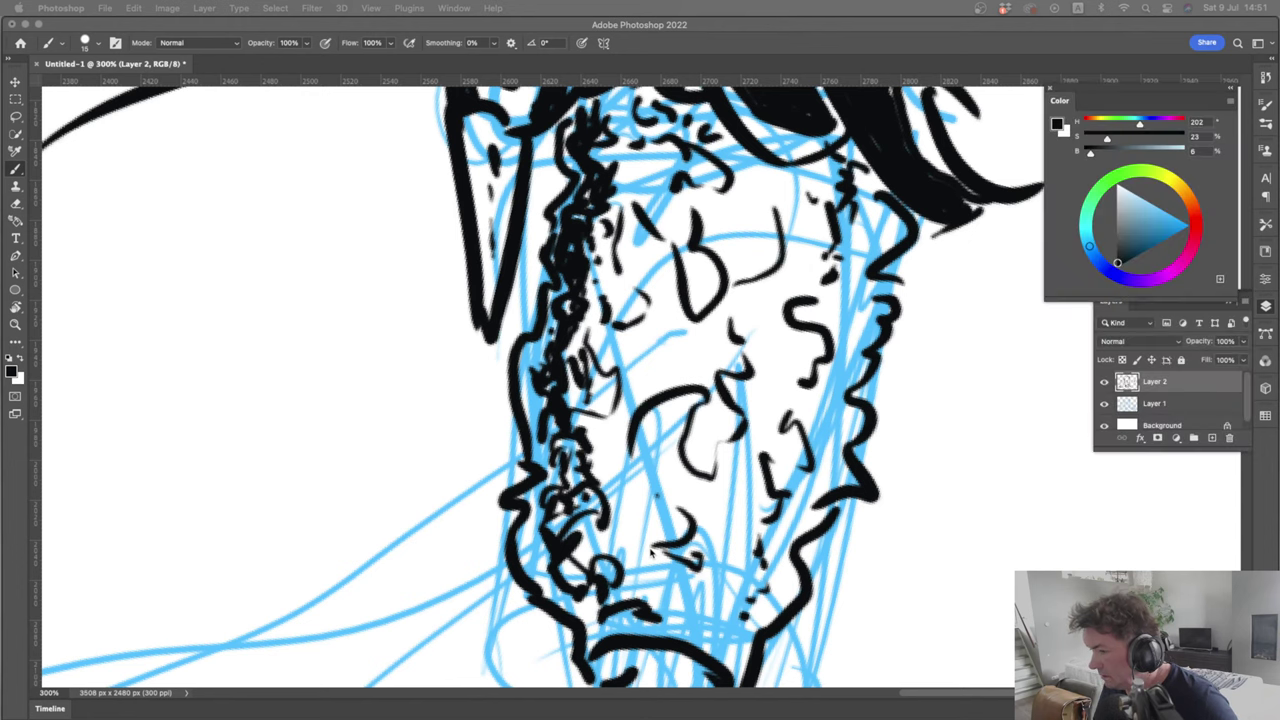
{"action": "mouse_move", "coordinate": [590, 612]}
{"action": "left_mouse_down"}
{"action": "mouse_move", "coordinate": [609, 579]}
{"action": "mouse_move", "coordinate": [640, 552]}
{"action": "mouse_move", "coordinate": [635, 514]}
{"action": "mouse_move", "coordinate": [616, 537]}
{"action": "mouse_move", "coordinate": [650, 484]}
{"action": "left_mouse_up"}
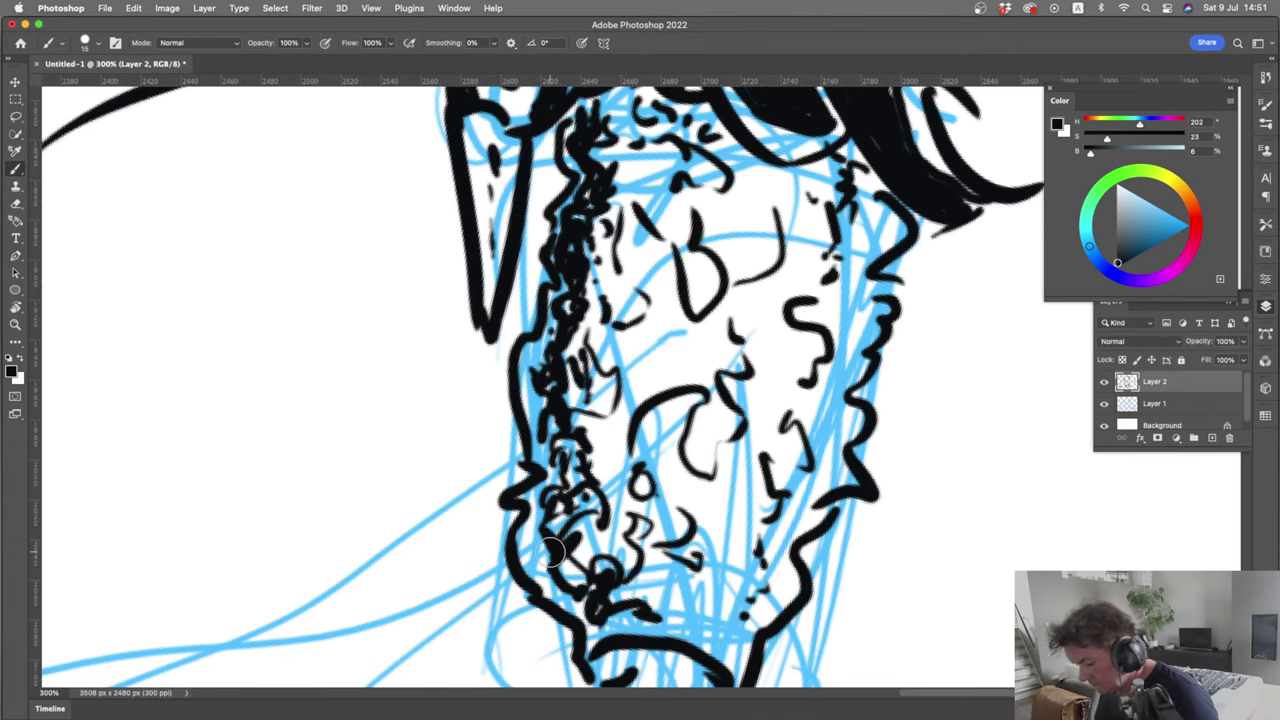
Ink the two long side lines of the pole from the creature's base down to the ground
{"action": "key", "text": "super+1"}
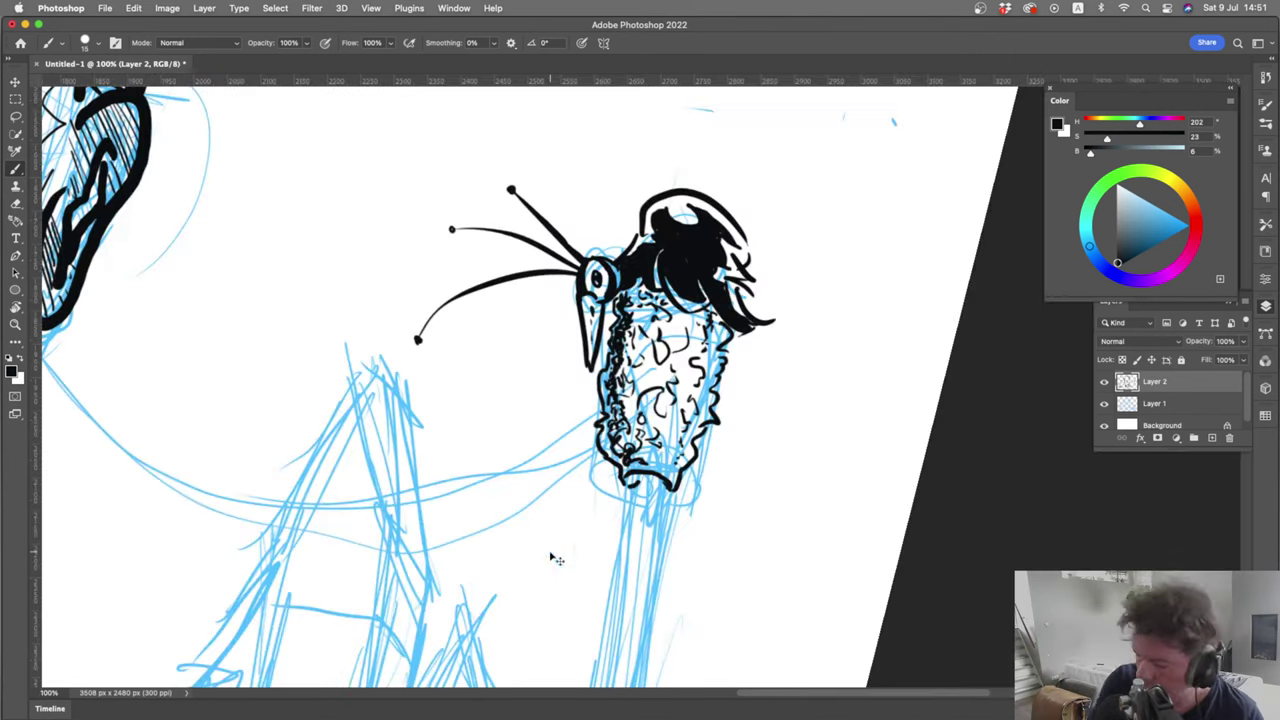
{"action": "key", "text": "space"}
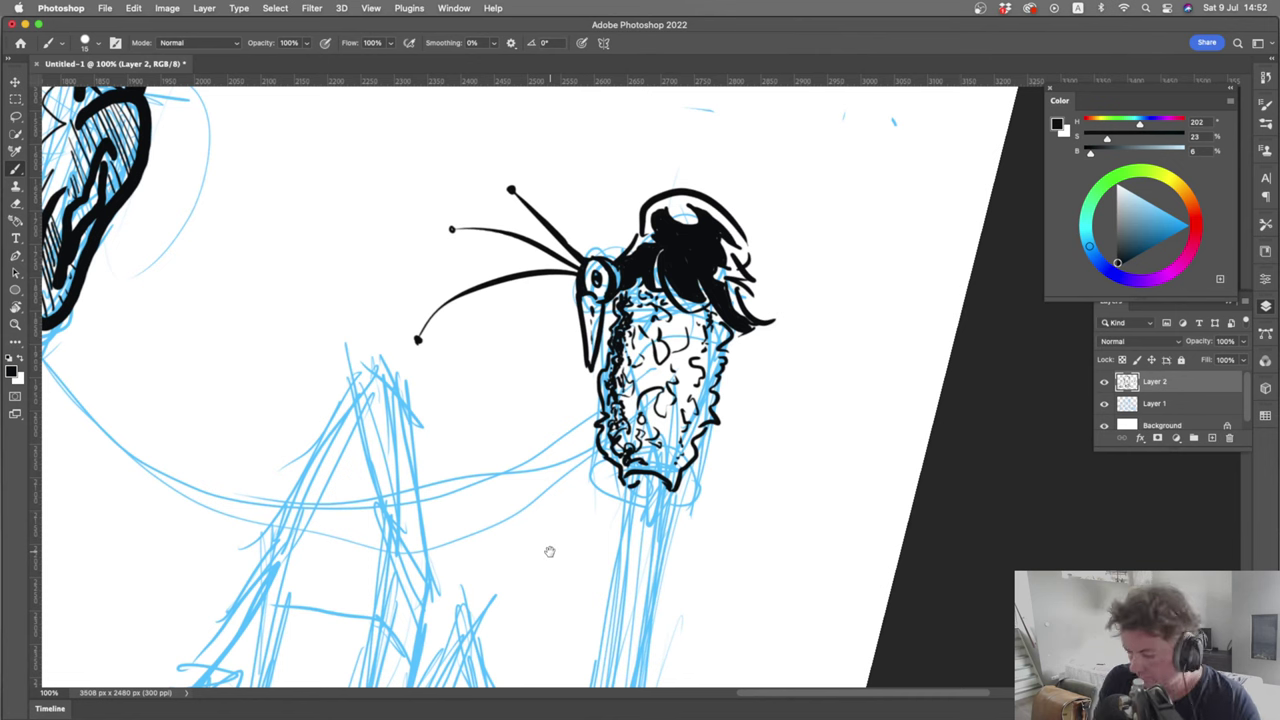
{"action": "mouse_move", "coordinate": [531, 518]}
{"action": "left_mouse_down"}
{"action": "mouse_move", "coordinate": [691, 270]}
{"action": "mouse_move", "coordinate": [731, 177]}
{"action": "mouse_move", "coordinate": [730, 135]}
{"action": "left_mouse_up"}
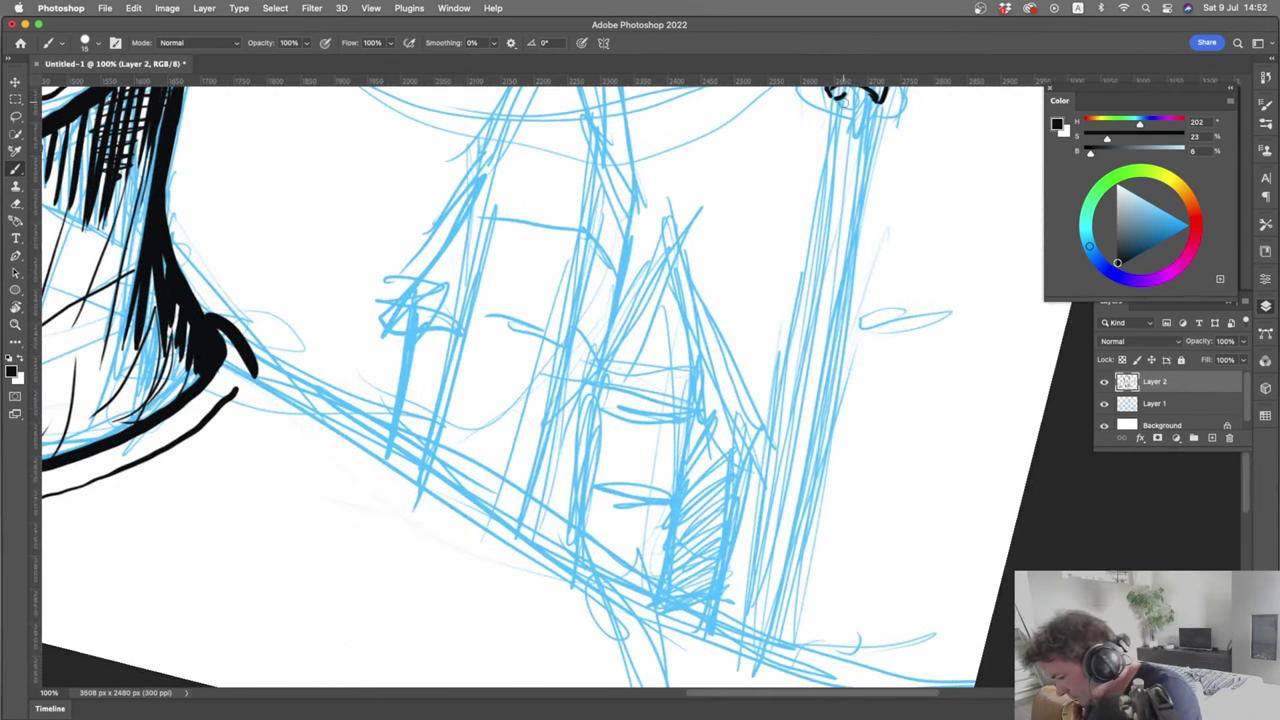
{"action": "left_click_drag", "start_coordinate": [839, 97], "coordinate": [757, 628]}
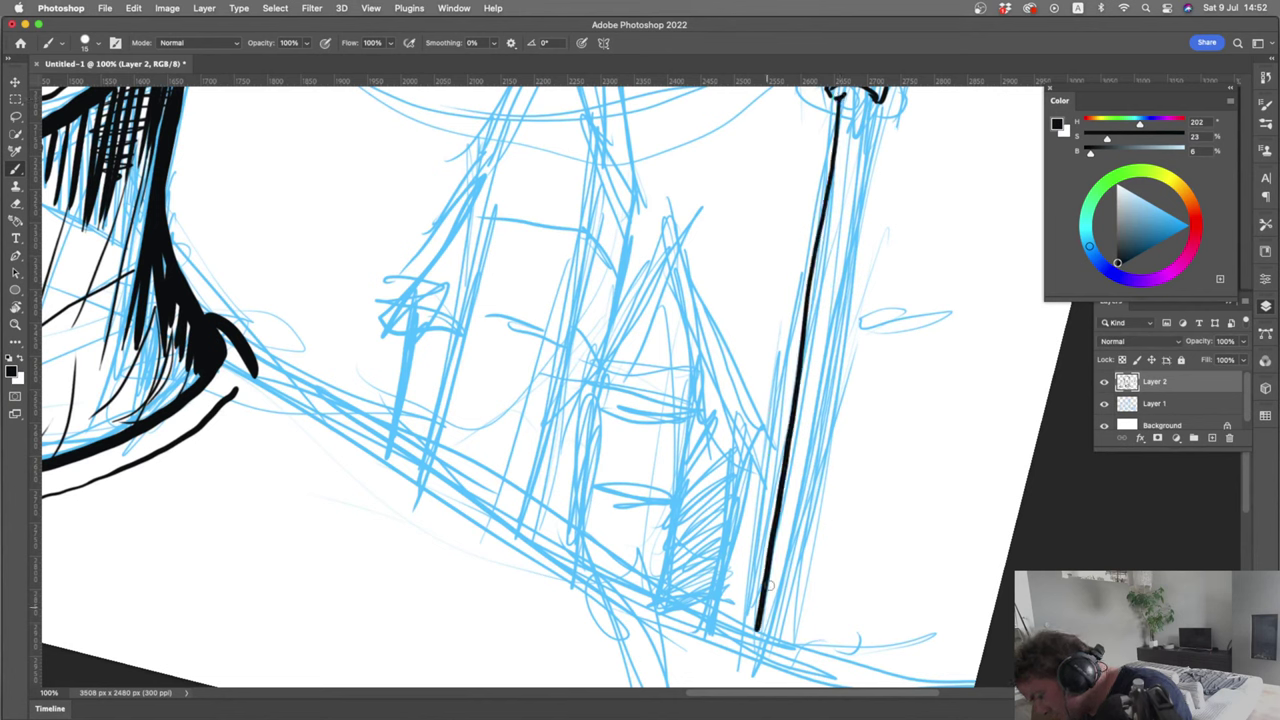
{"action": "left_click_drag", "start_coordinate": [868, 125], "coordinate": [784, 638]}
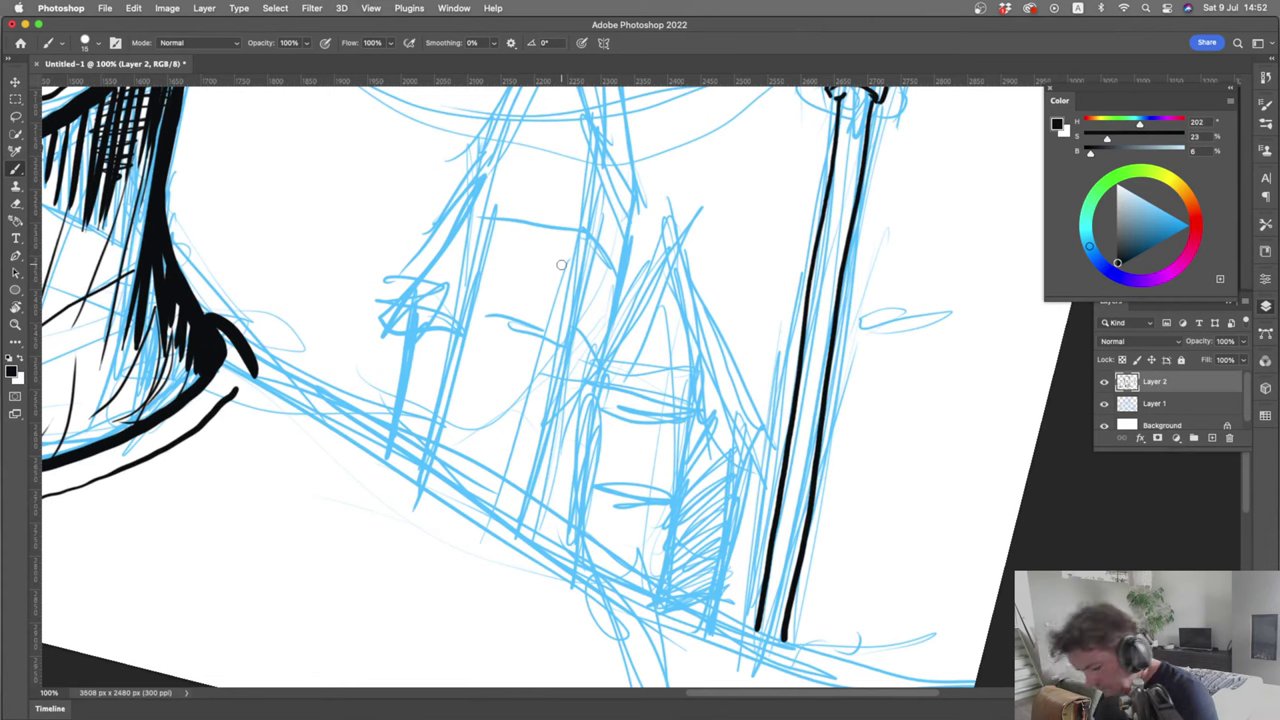
Ink a rough ground line from the page edge to the portrait's collar, and add wood grain and a grass tuft to the pole
{"action": "key", "text": "super+minus"}
{"action": "key", "text": "super+minus"}
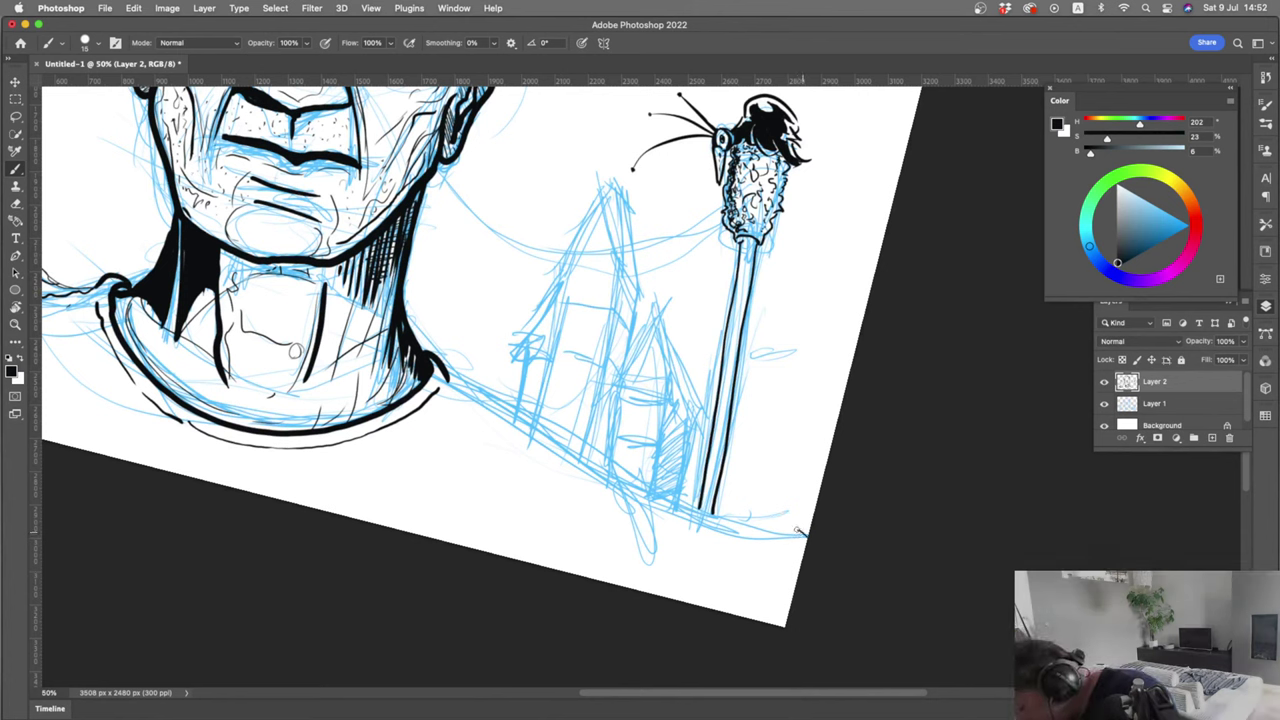
{"action": "mouse_move", "coordinate": [800, 531]}
{"action": "left_mouse_down"}
{"action": "mouse_move", "coordinate": [630, 492]}
{"action": "mouse_move", "coordinate": [450, 380]}
{"action": "left_mouse_up"}
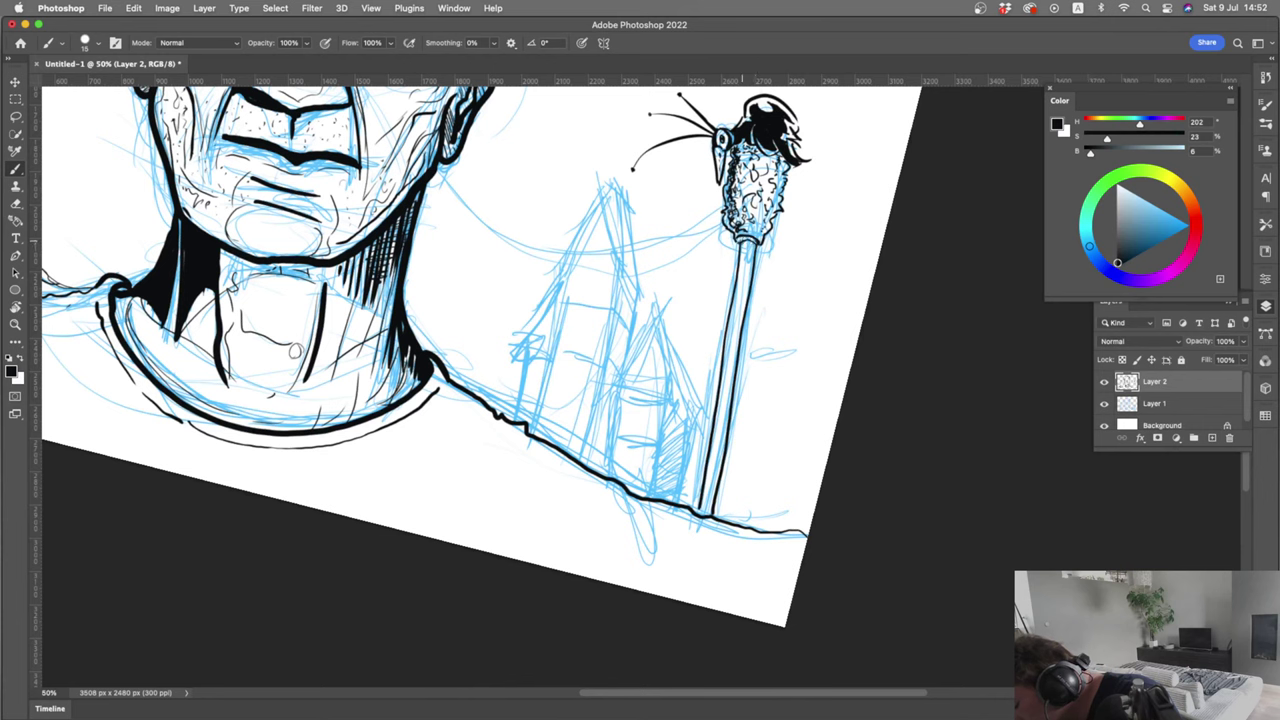
{"action": "mouse_move", "coordinate": [743, 238]}
{"action": "left_mouse_down"}
{"action": "mouse_move", "coordinate": [698, 510]}
{"action": "mouse_move", "coordinate": [726, 508]}
{"action": "mouse_move", "coordinate": [722, 527]}
{"action": "mouse_move", "coordinate": [733, 523]}
{"action": "mouse_move", "coordinate": [714, 525]}
{"action": "left_mouse_up"}
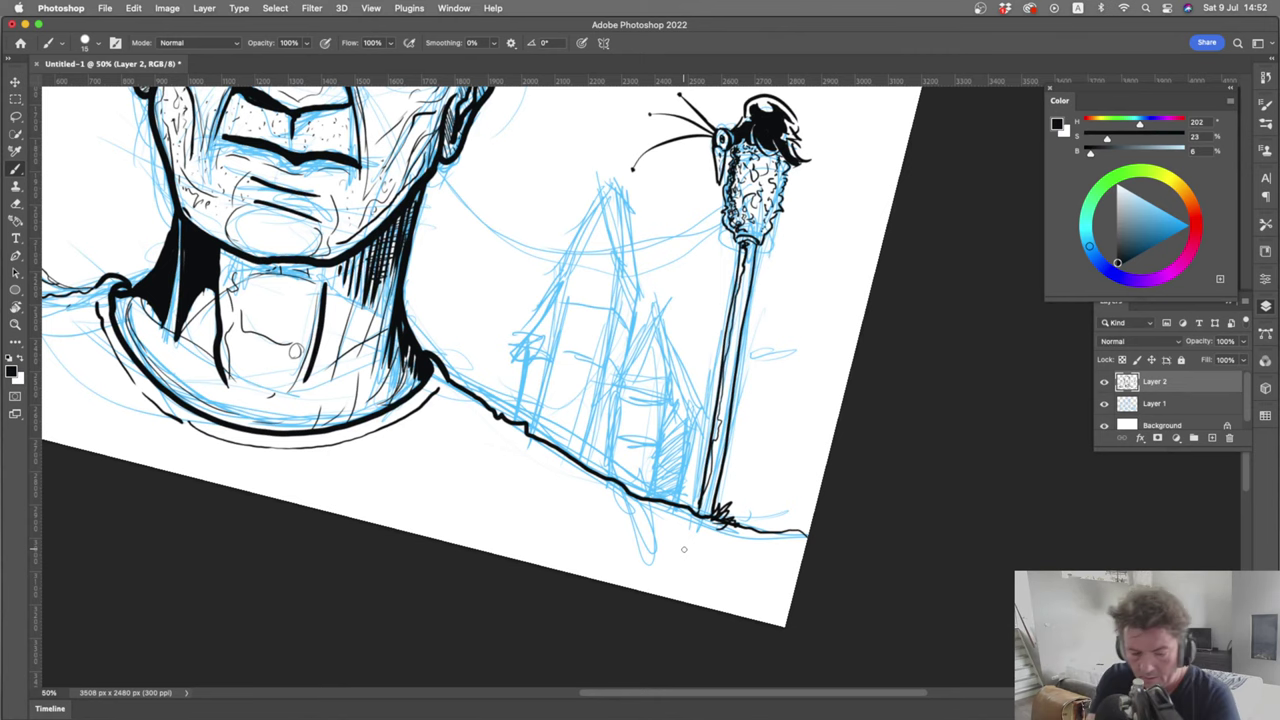
Add short thin motion lines around the creature's head and a long wavy line beside the pole
{"action": "scroll", "coordinate": [680, 546], "scroll_direction": "up", "scroll_amount": 5}
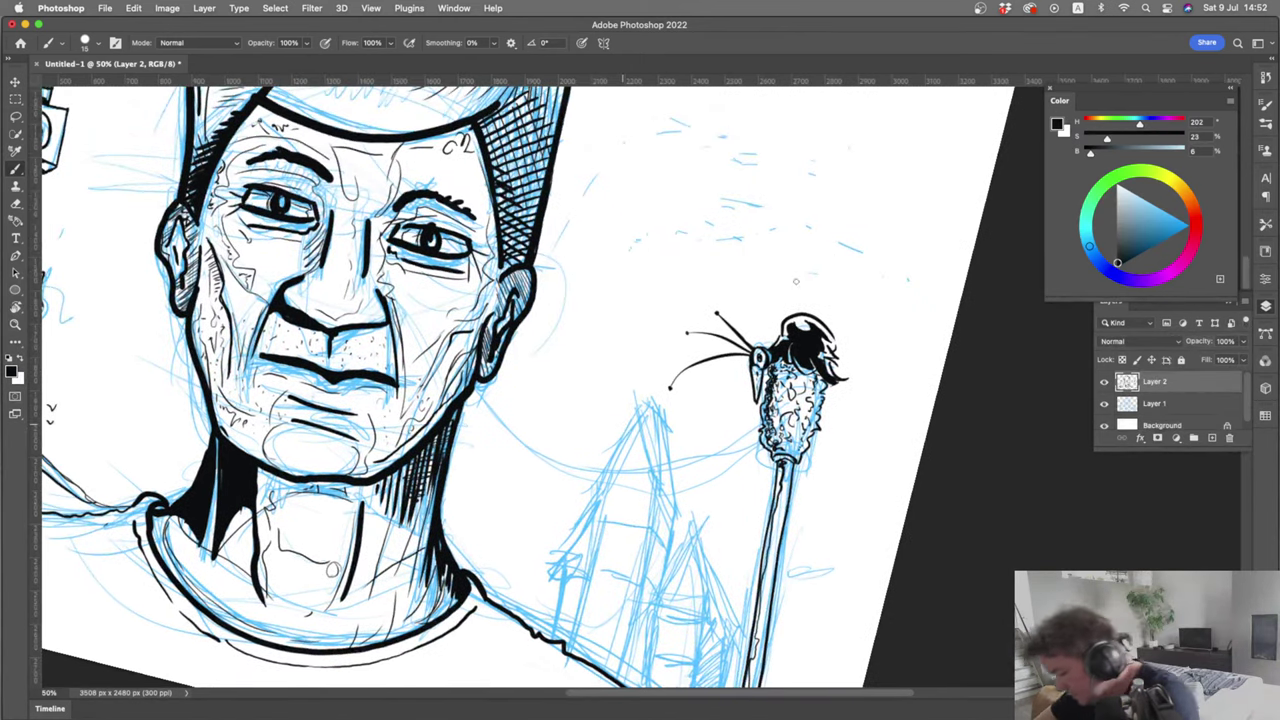
{"action": "mouse_move", "coordinate": [793, 308]}
{"action": "left_mouse_down"}
{"action": "mouse_move", "coordinate": [768, 314]}
{"action": "mouse_move", "coordinate": [768, 302]}
{"action": "left_mouse_up"}
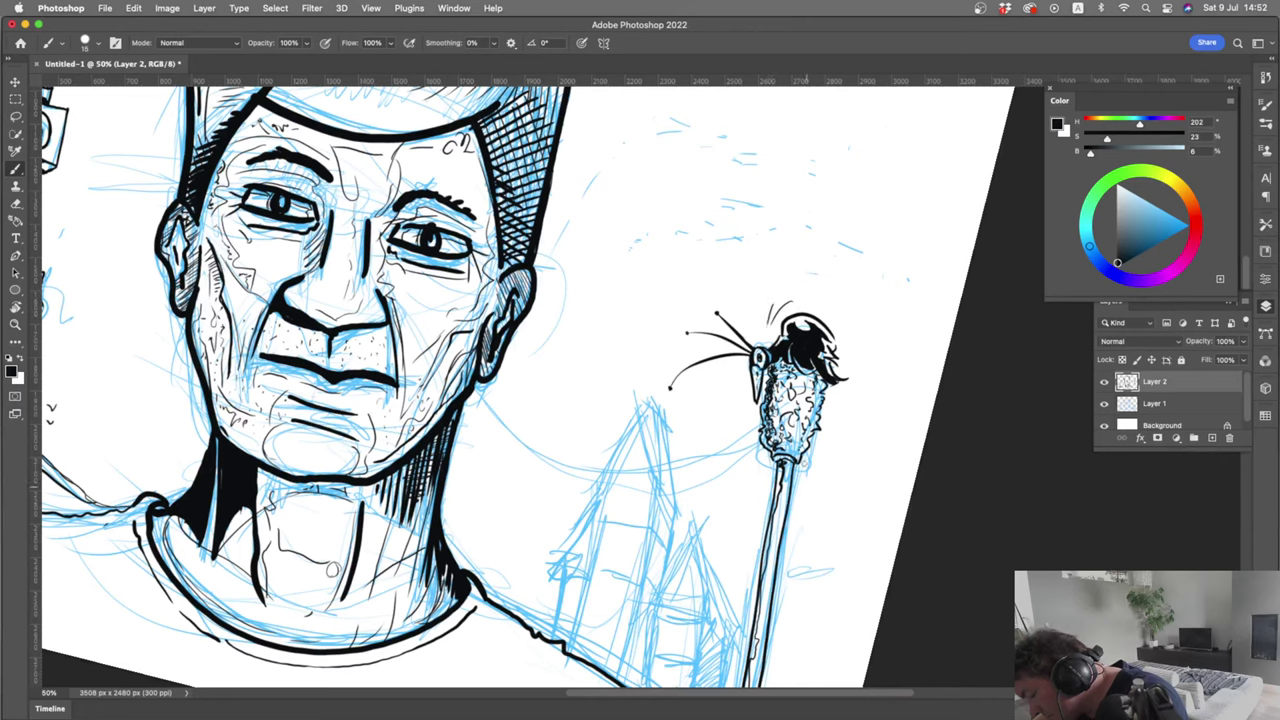
{"action": "mouse_move", "coordinate": [714, 390]}
{"action": "left_mouse_down"}
{"action": "mouse_move", "coordinate": [730, 400]}
{"action": "mouse_move", "coordinate": [726, 379]}
{"action": "left_mouse_up"}
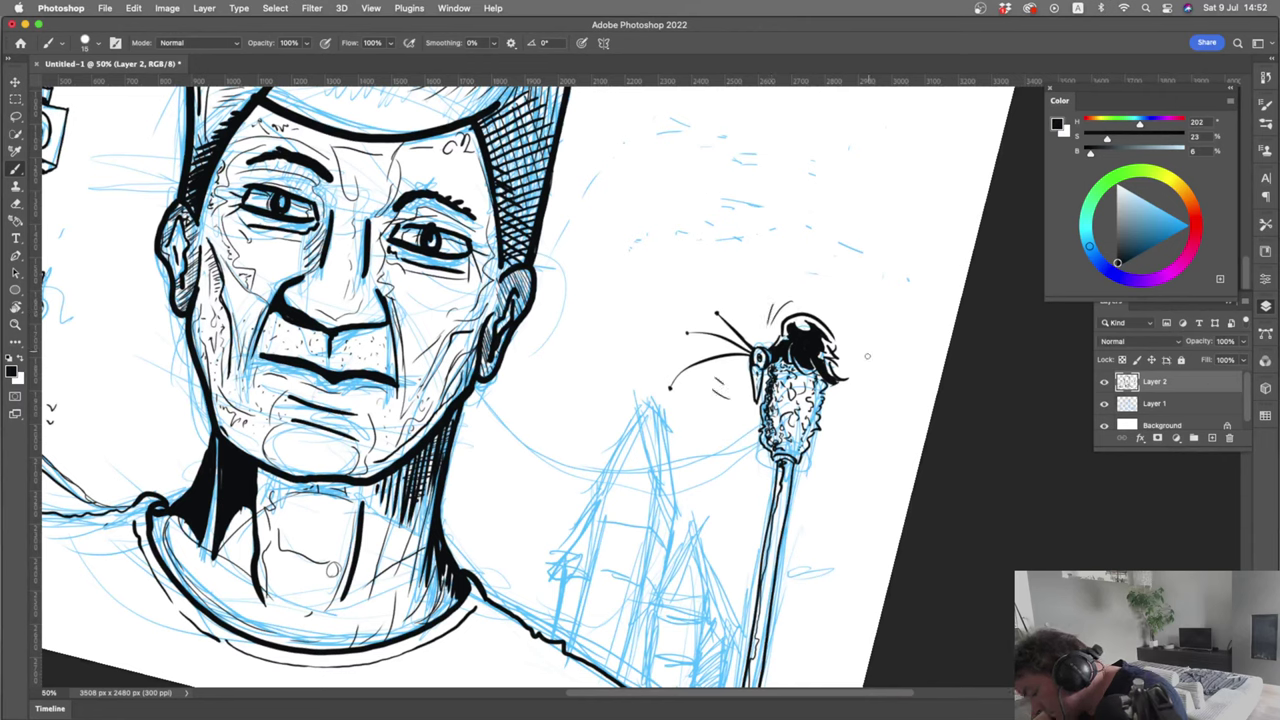
{"action": "mouse_move", "coordinate": [861, 353]}
{"action": "left_mouse_down"}
{"action": "mouse_move", "coordinate": [862, 386]}
{"action": "mouse_move", "coordinate": [876, 374]}
{"action": "mouse_move", "coordinate": [848, 404]}
{"action": "left_mouse_up"}
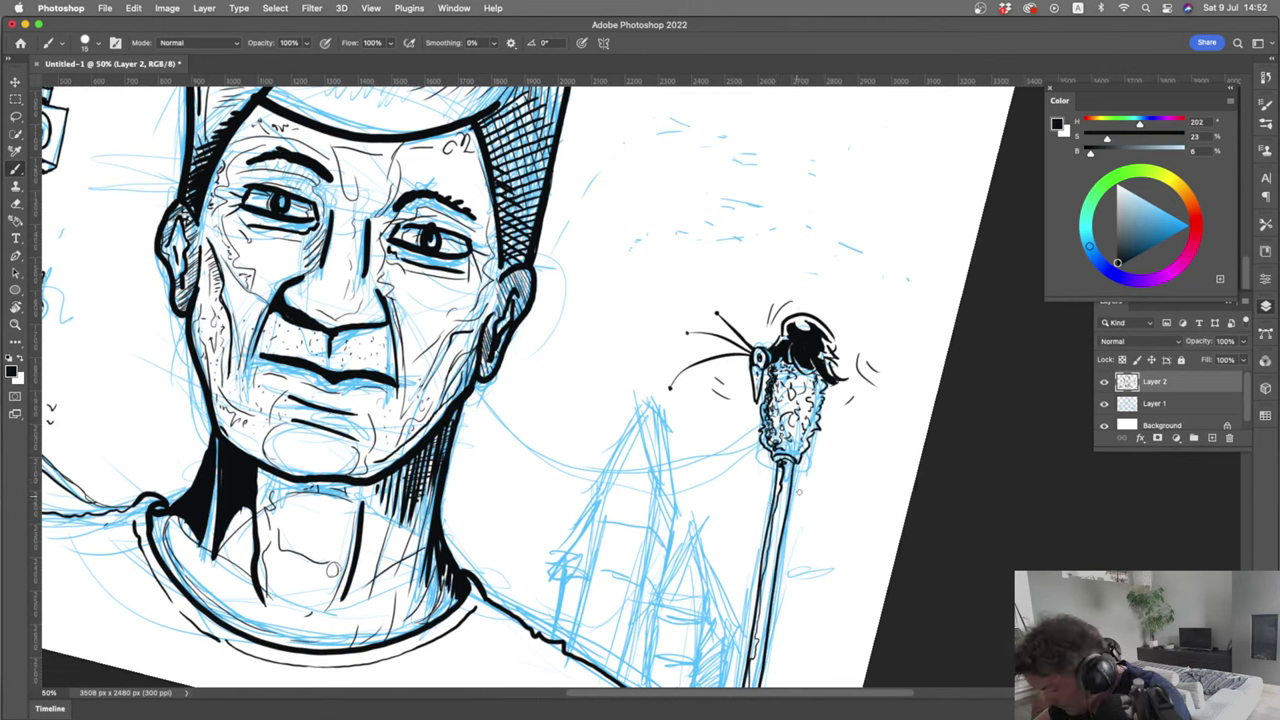
{"action": "left_click_drag", "start_coordinate": [811, 478], "coordinate": [800, 622]}
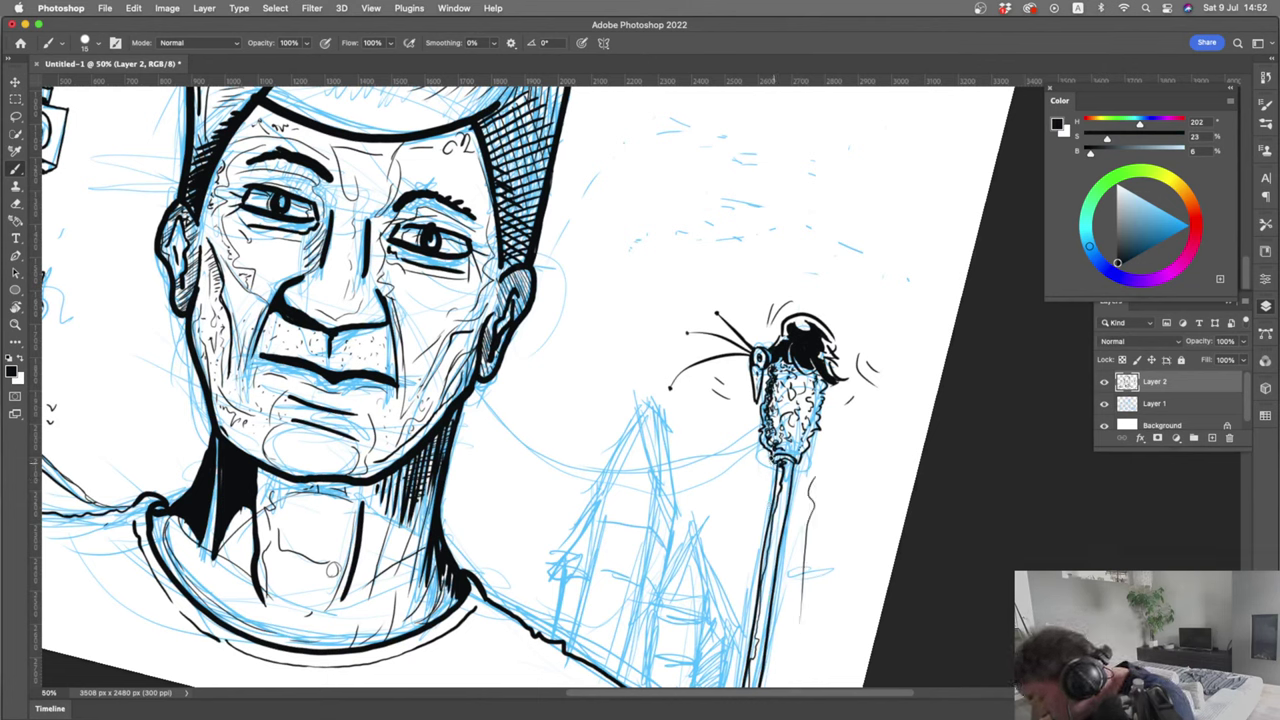
{"action": "left_click_drag", "start_coordinate": [773, 463], "coordinate": [760, 408]}
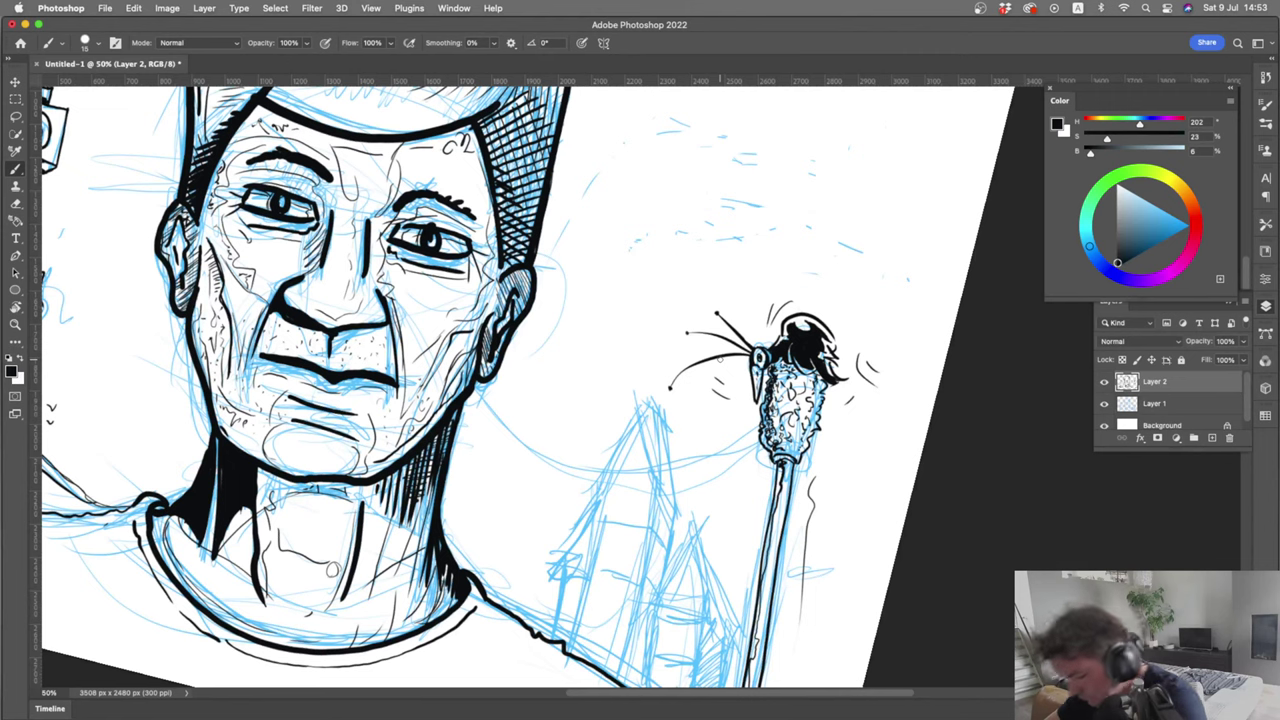
Outline the small house beside the pole with a pointed gable, a sloping side roof and walls down to the ground line
{"action": "left_click_drag", "start_coordinate": [637, 485], "coordinate": [704, 323]}
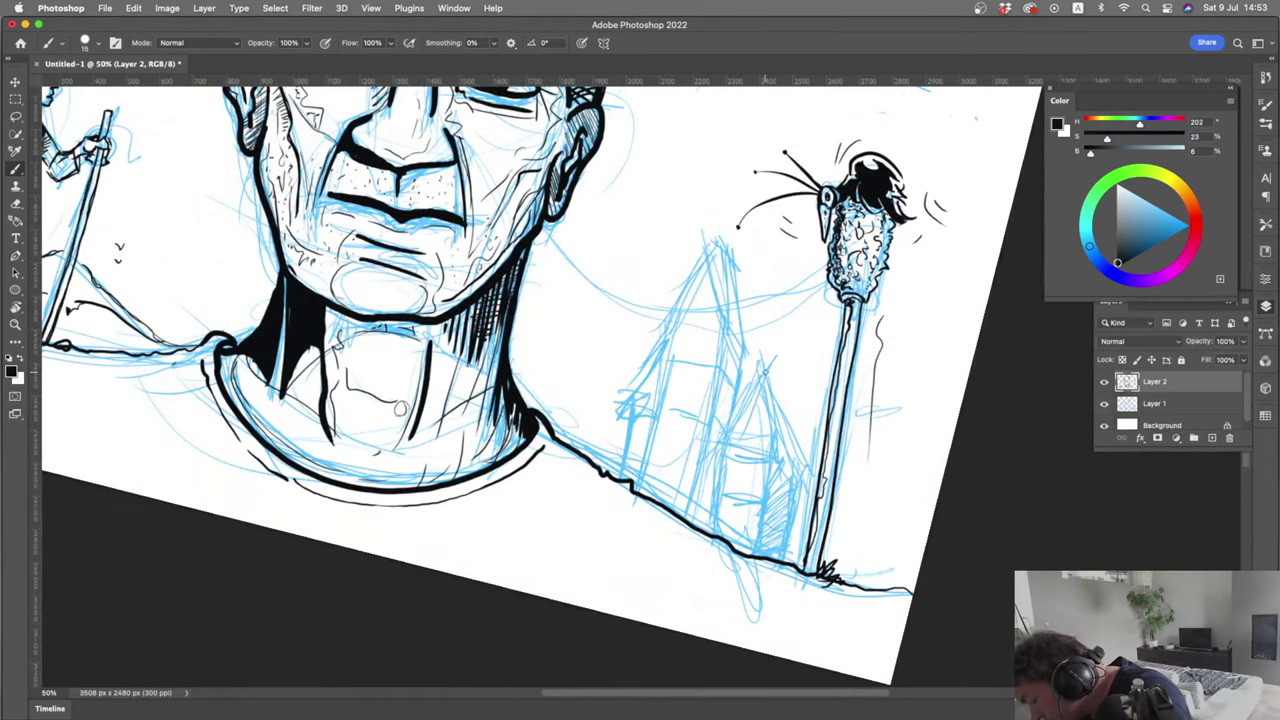
{"action": "mouse_move", "coordinate": [765, 374]}
{"action": "left_mouse_down"}
{"action": "mouse_move", "coordinate": [793, 468]}
{"action": "mouse_move", "coordinate": [771, 453]}
{"action": "mouse_move", "coordinate": [777, 407]}
{"action": "left_mouse_up"}
{"action": "key", "text": "r"}
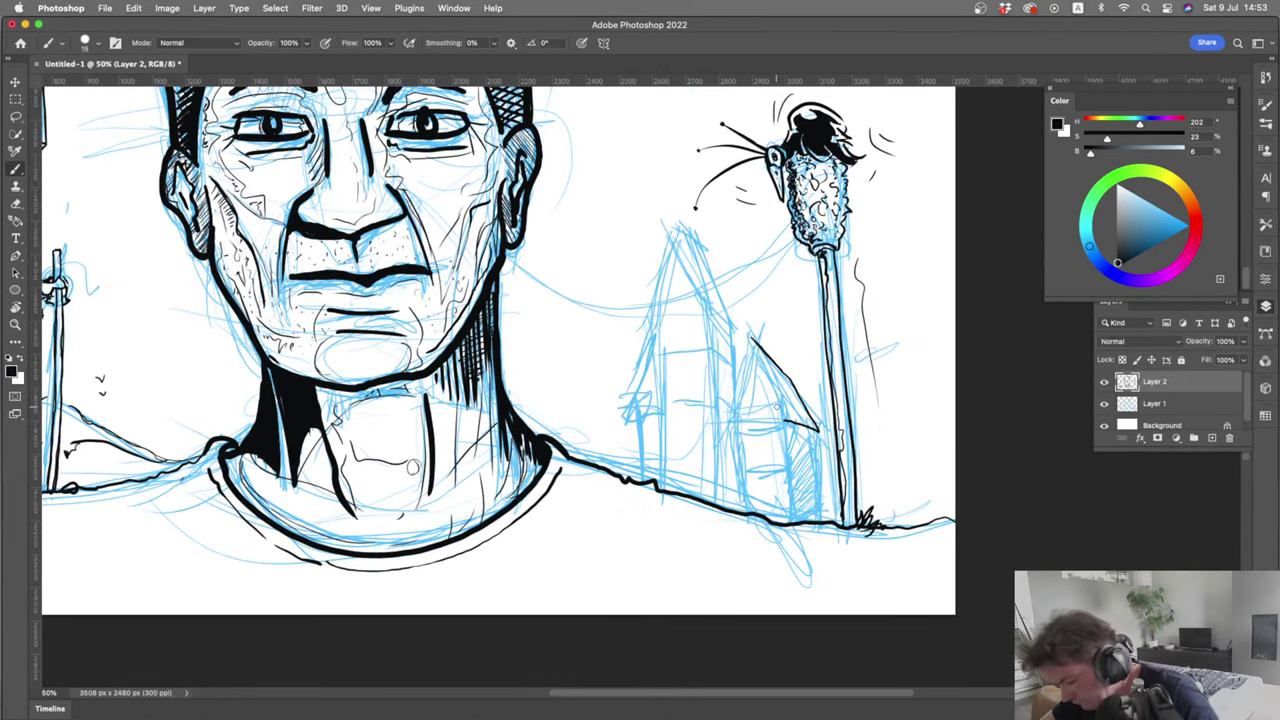
{"action": "mouse_move", "coordinate": [785, 423]}
{"action": "left_mouse_down"}
{"action": "mouse_move", "coordinate": [754, 341]}
{"action": "mouse_move", "coordinate": [726, 428]}
{"action": "left_mouse_up"}
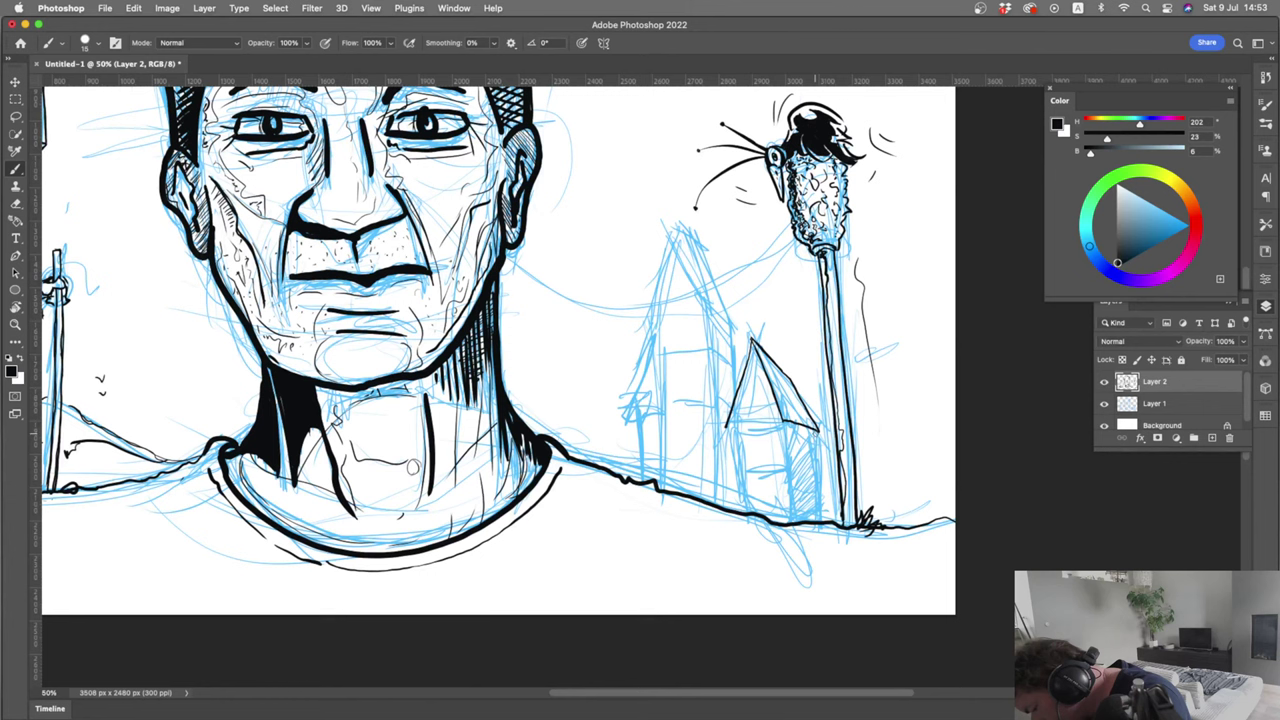
{"action": "mouse_move", "coordinate": [816, 430]}
{"action": "left_mouse_down"}
{"action": "mouse_move", "coordinate": [817, 522]}
{"action": "mouse_move", "coordinate": [816, 492]}
{"action": "left_mouse_up"}
{"action": "left_click_drag", "start_coordinate": [817, 496], "coordinate": [817, 518]}
{"action": "left_click_drag", "start_coordinate": [786, 422], "coordinate": [787, 502]}
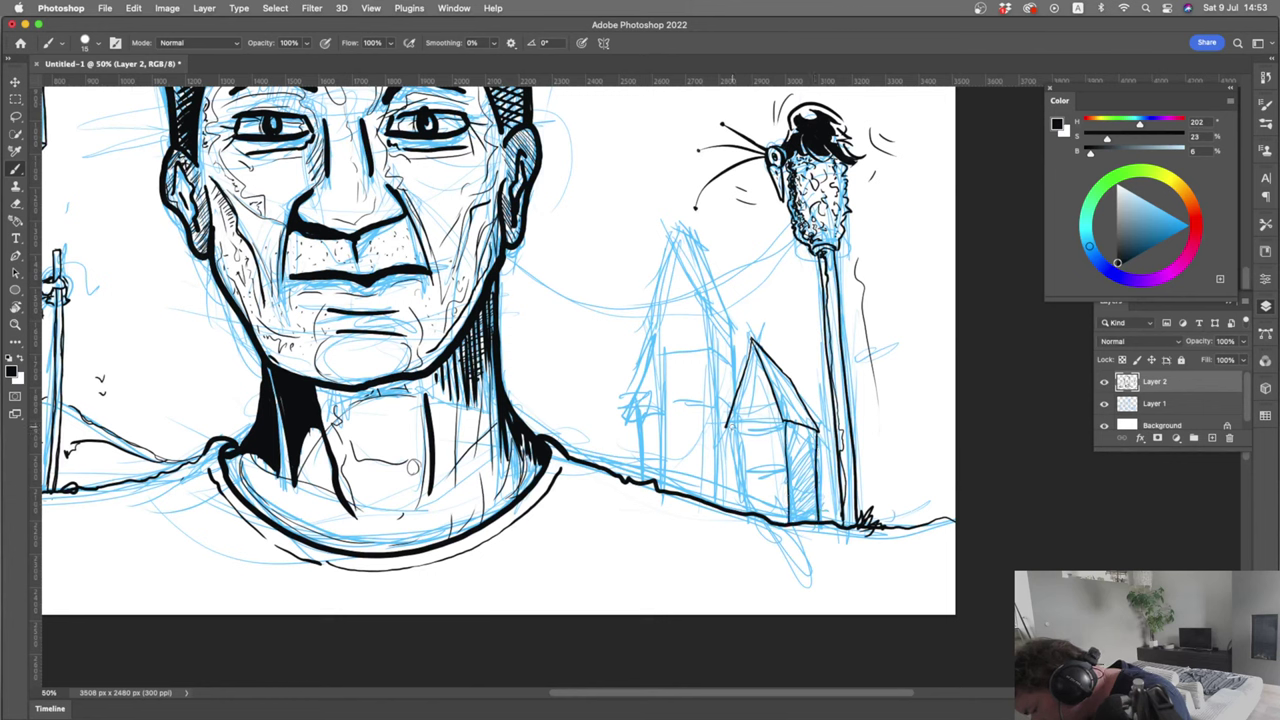
{"action": "left_click_drag", "start_coordinate": [739, 446], "coordinate": [746, 511]}
{"action": "left_click_drag", "start_coordinate": [726, 428], "coordinate": [734, 431]}
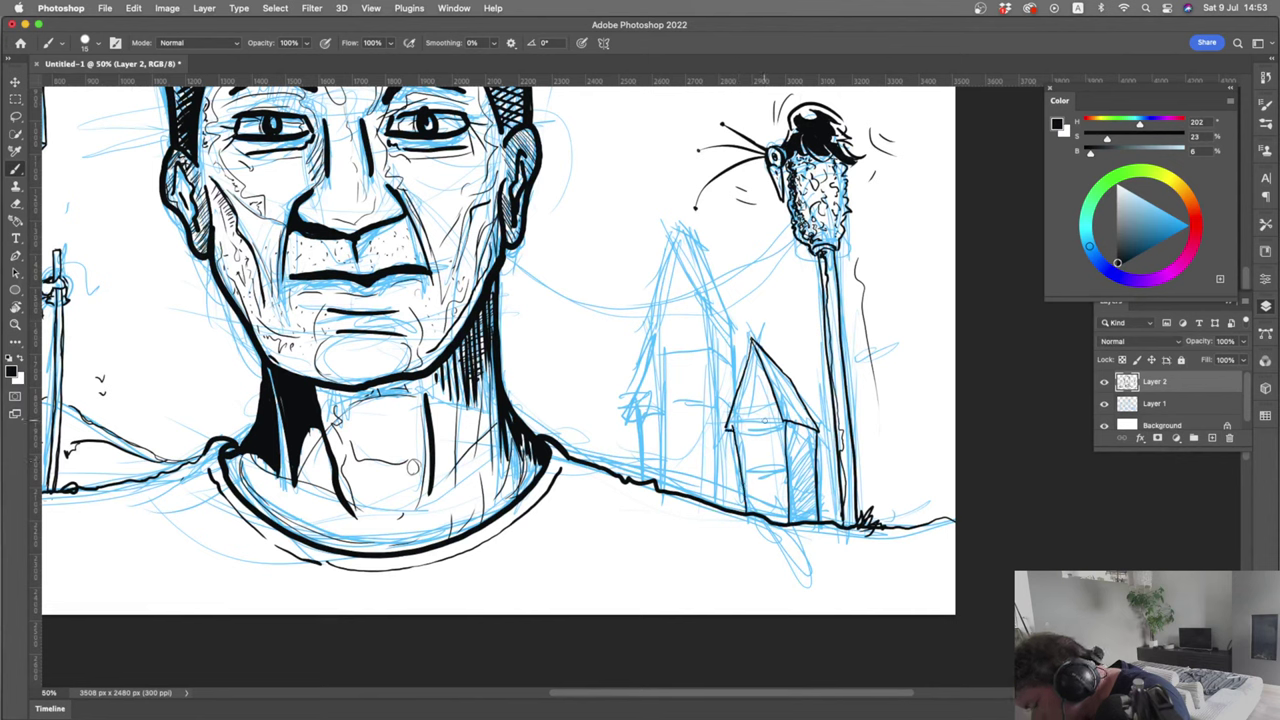
Shade the small house's side wall with dense diagonal hatching and add hatch lines to its sloping roof
{"action": "mouse_move", "coordinate": [816, 514]}
{"action": "left_mouse_down"}
{"action": "mouse_move", "coordinate": [792, 522]}
{"action": "mouse_move", "coordinate": [784, 496]}
{"action": "left_mouse_up"}
{"action": "left_click_drag", "start_coordinate": [816, 468], "coordinate": [790, 481]}
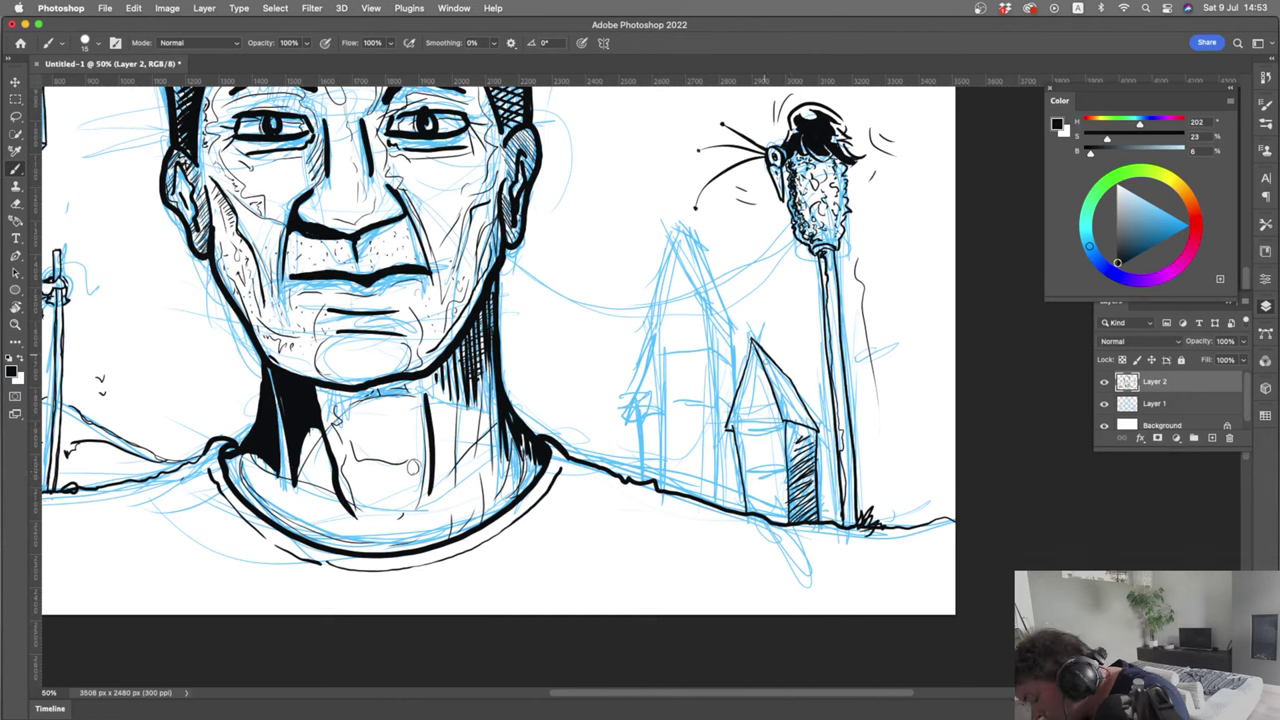
{"action": "left_click_drag", "start_coordinate": [764, 355], "coordinate": [801, 418]}
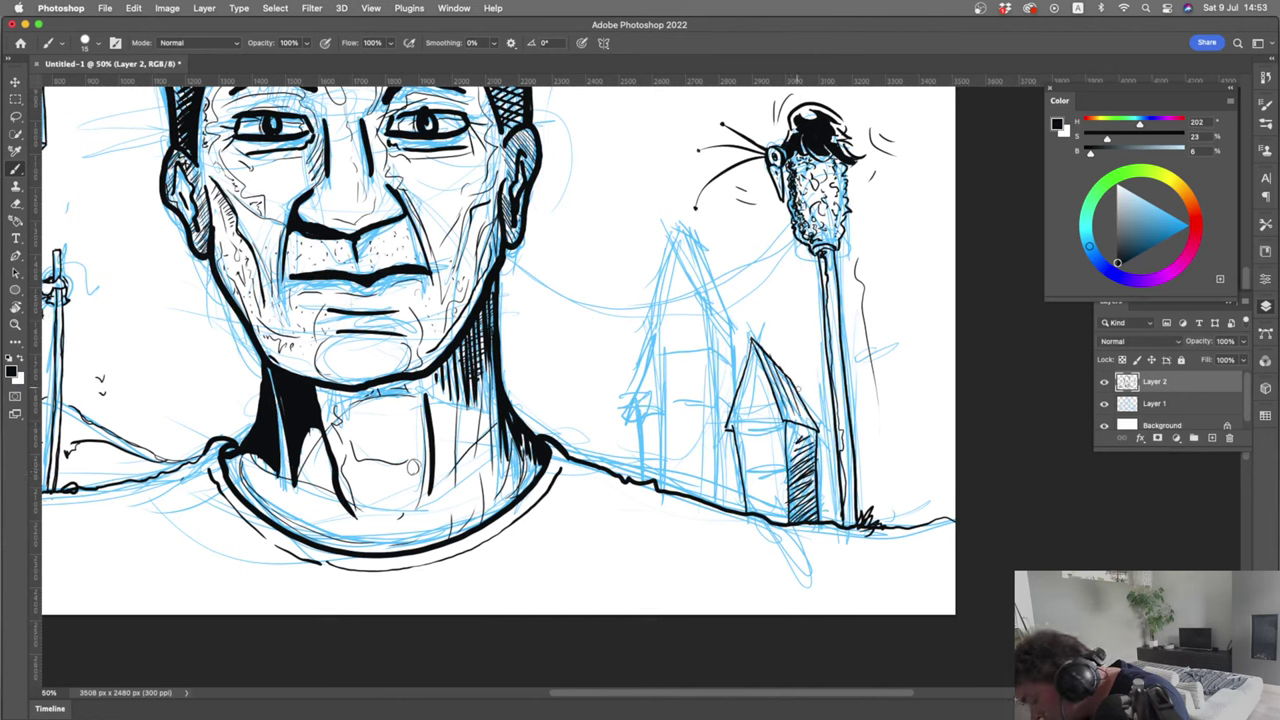
Draw an oval window in the small house's gable and add horizontal bands and panel lines to its front wall
{"action": "left_click_drag", "start_coordinate": [758, 386], "coordinate": [750, 414]}
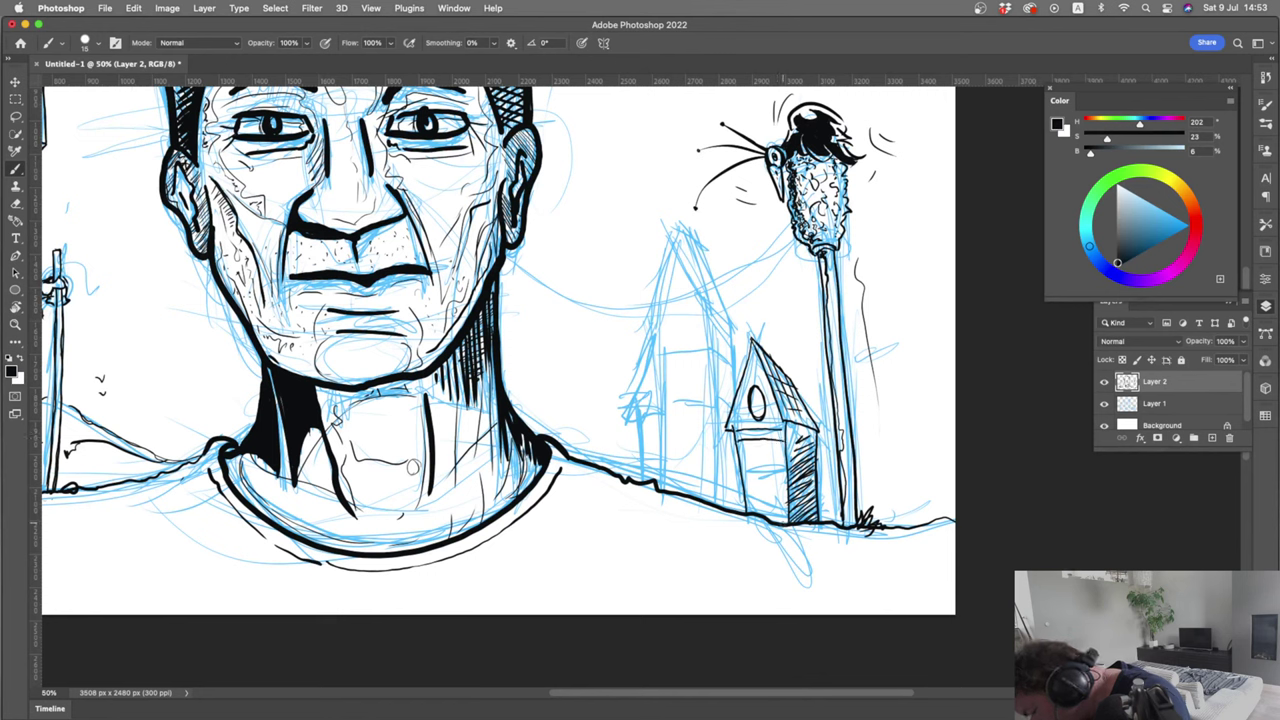
{"action": "left_click_drag", "start_coordinate": [785, 524], "coordinate": [778, 477]}
{"action": "left_click_drag", "start_coordinate": [767, 518], "coordinate": [784, 486]}
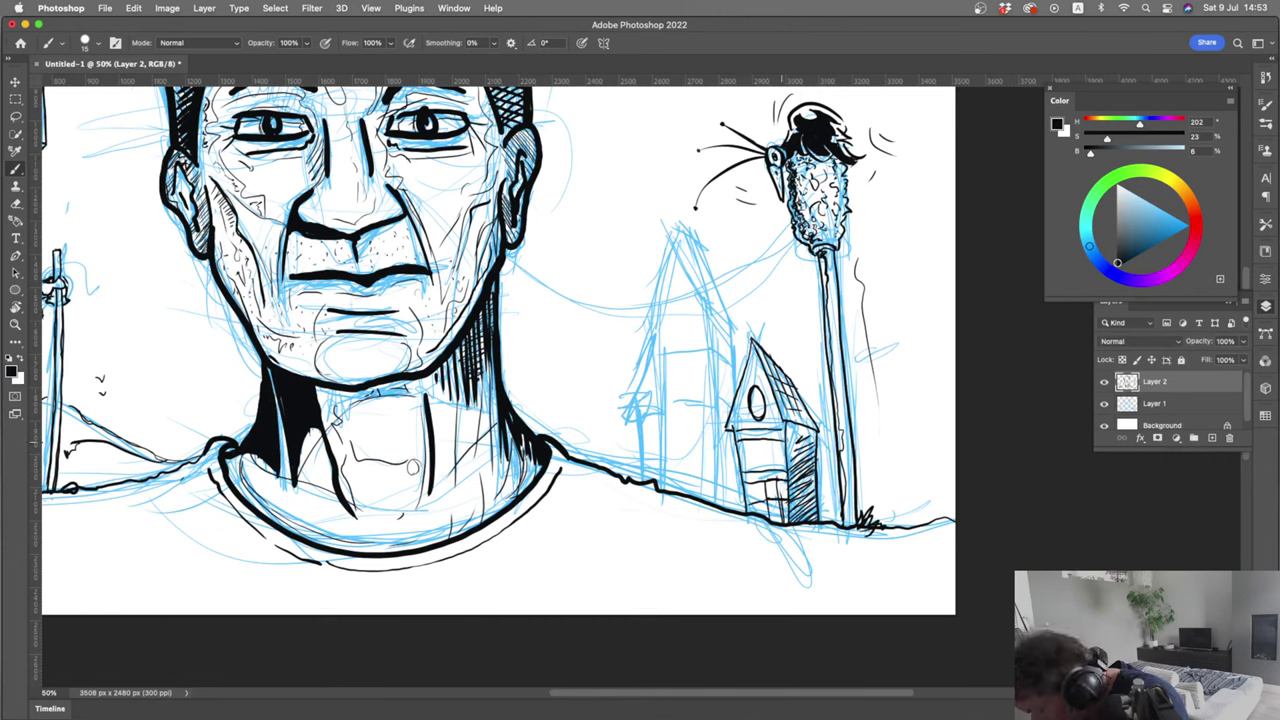
Add diagonal hatch lines to the upper part of the small house's front wall
{"action": "left_click_drag", "start_coordinate": [782, 442], "coordinate": [746, 456]}
{"action": "left_click_drag", "start_coordinate": [786, 450], "coordinate": [762, 470]}
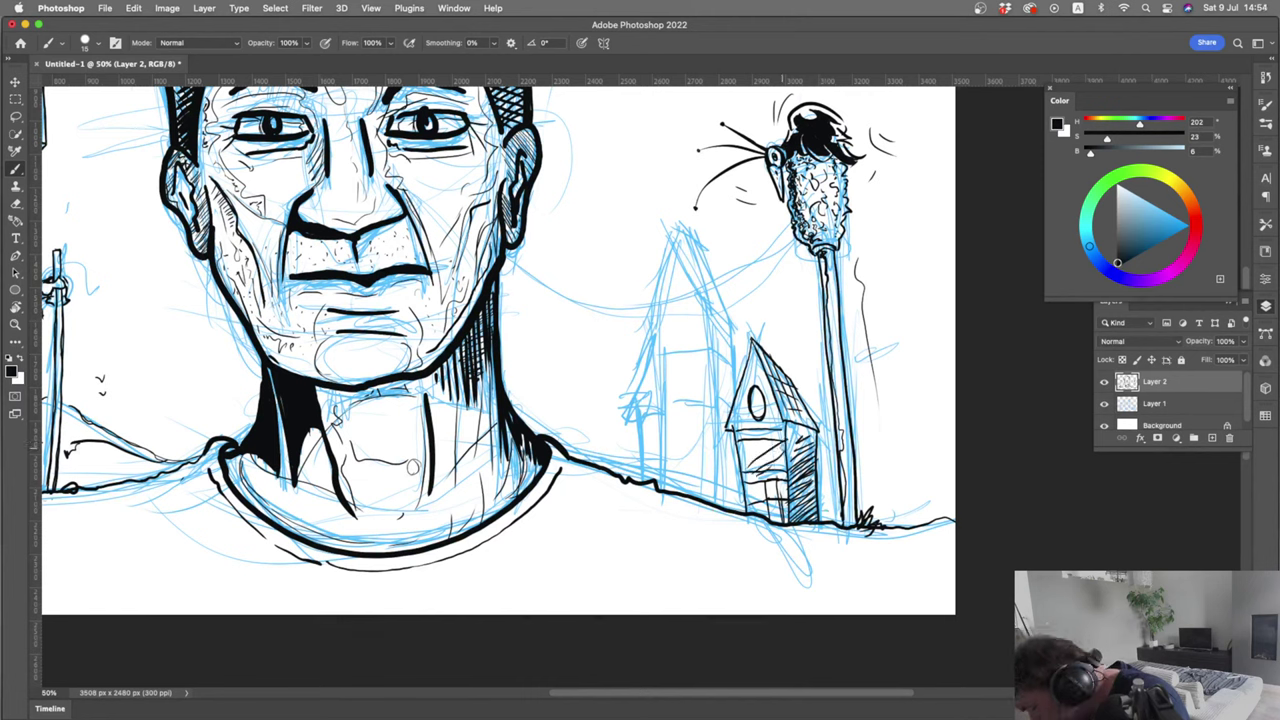
{"action": "left_click_drag", "start_coordinate": [782, 448], "coordinate": [766, 458]}
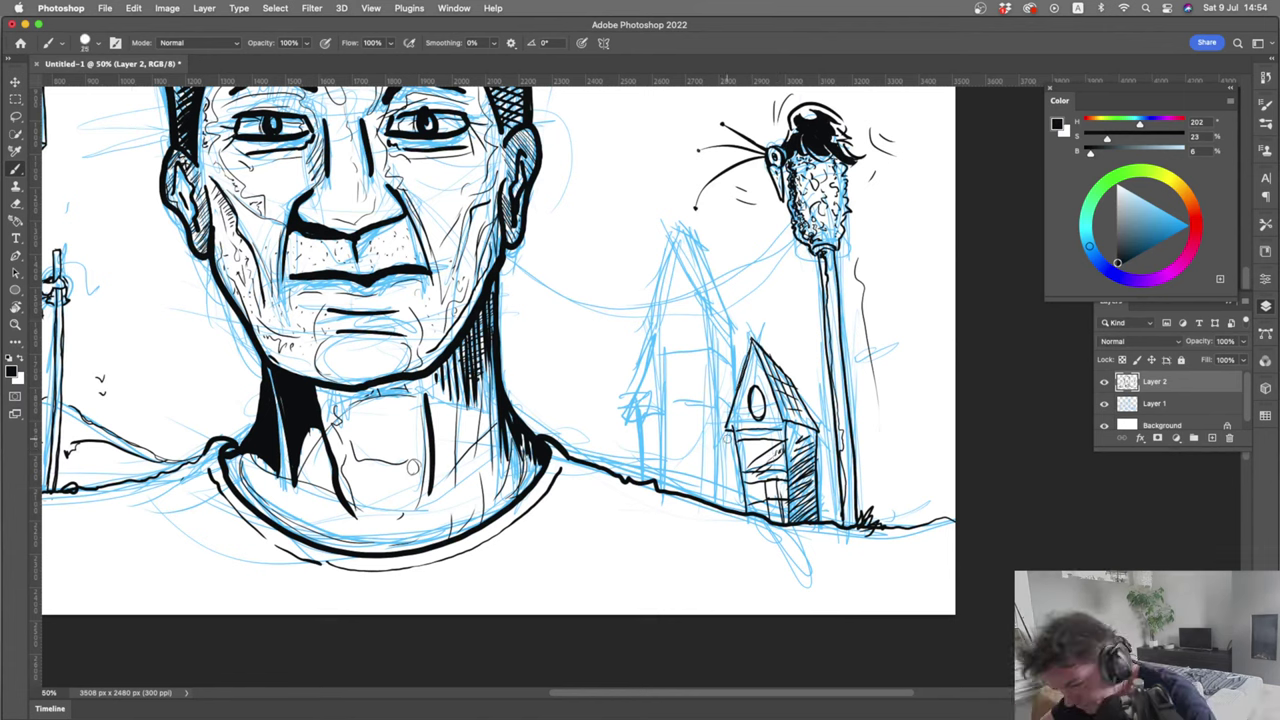
Thicken the small house's gable and wall outlines with a 25 px brush, and darken its side wall and doorway
{"action": "left_click_drag", "start_coordinate": [745, 363], "coordinate": [752, 338]}
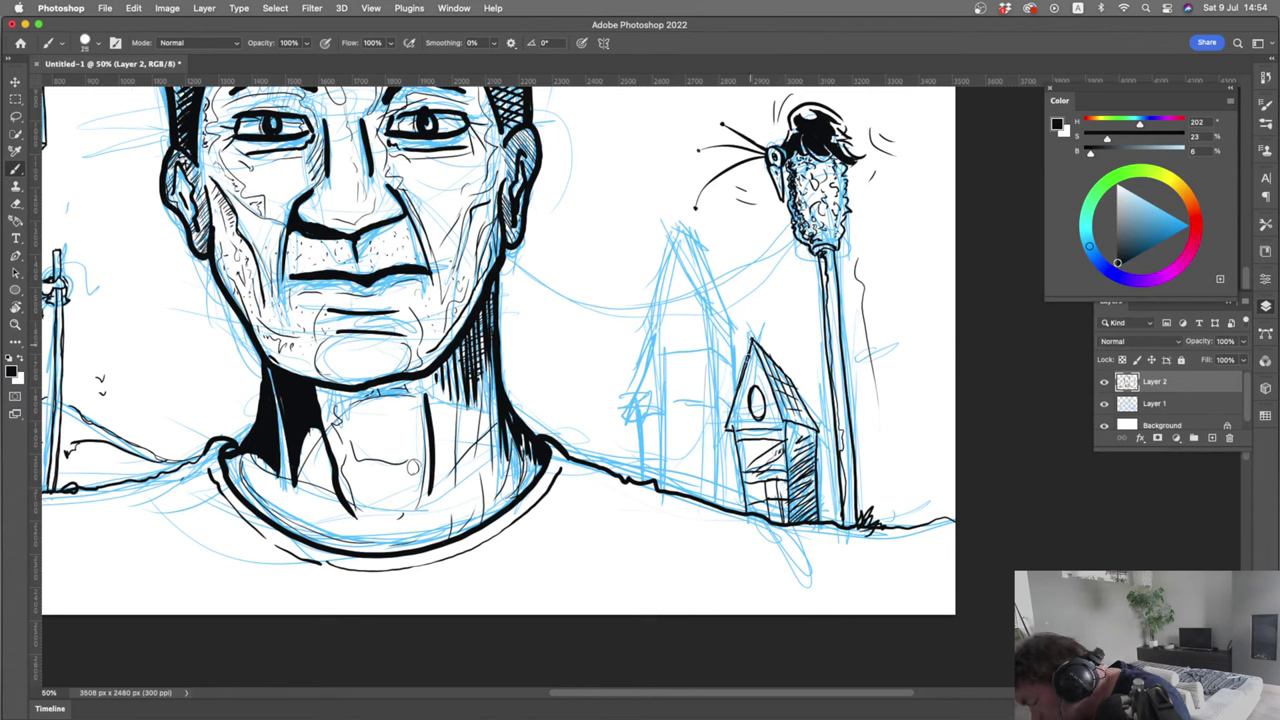
{"action": "mouse_move", "coordinate": [724, 430]}
{"action": "left_mouse_down"}
{"action": "mouse_move", "coordinate": [754, 338]}
{"action": "mouse_move", "coordinate": [774, 364]}
{"action": "left_mouse_up"}
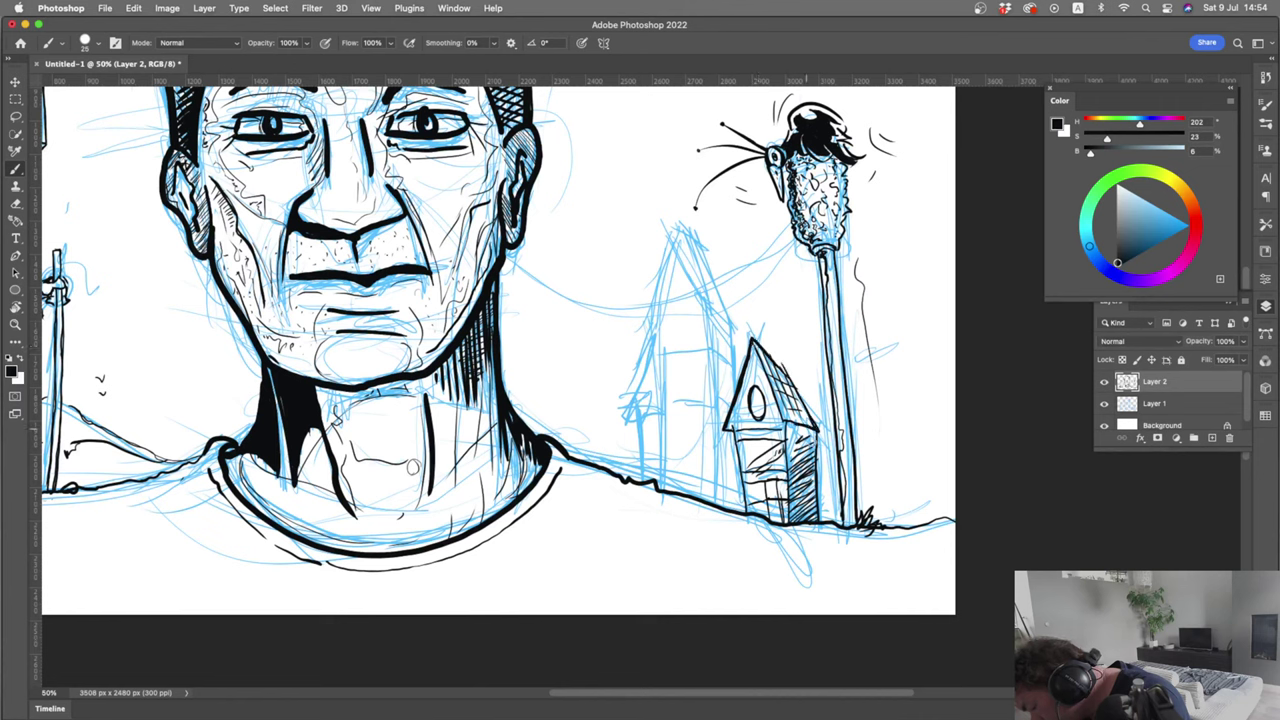
{"action": "mouse_move", "coordinate": [812, 428]}
{"action": "left_mouse_down"}
{"action": "mouse_move", "coordinate": [790, 482]}
{"action": "mouse_move", "coordinate": [788, 450]}
{"action": "mouse_move", "coordinate": [806, 520]}
{"action": "left_mouse_up"}
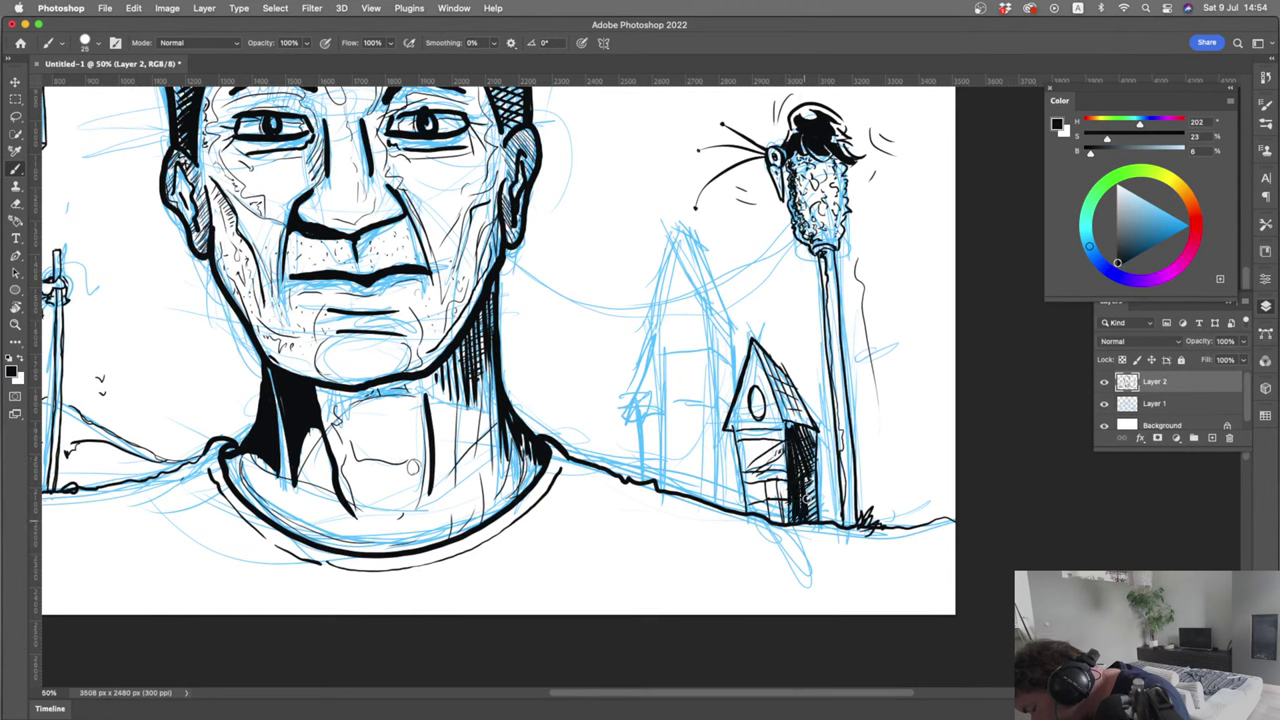
{"action": "left_click_drag", "start_coordinate": [812, 420], "coordinate": [810, 520]}
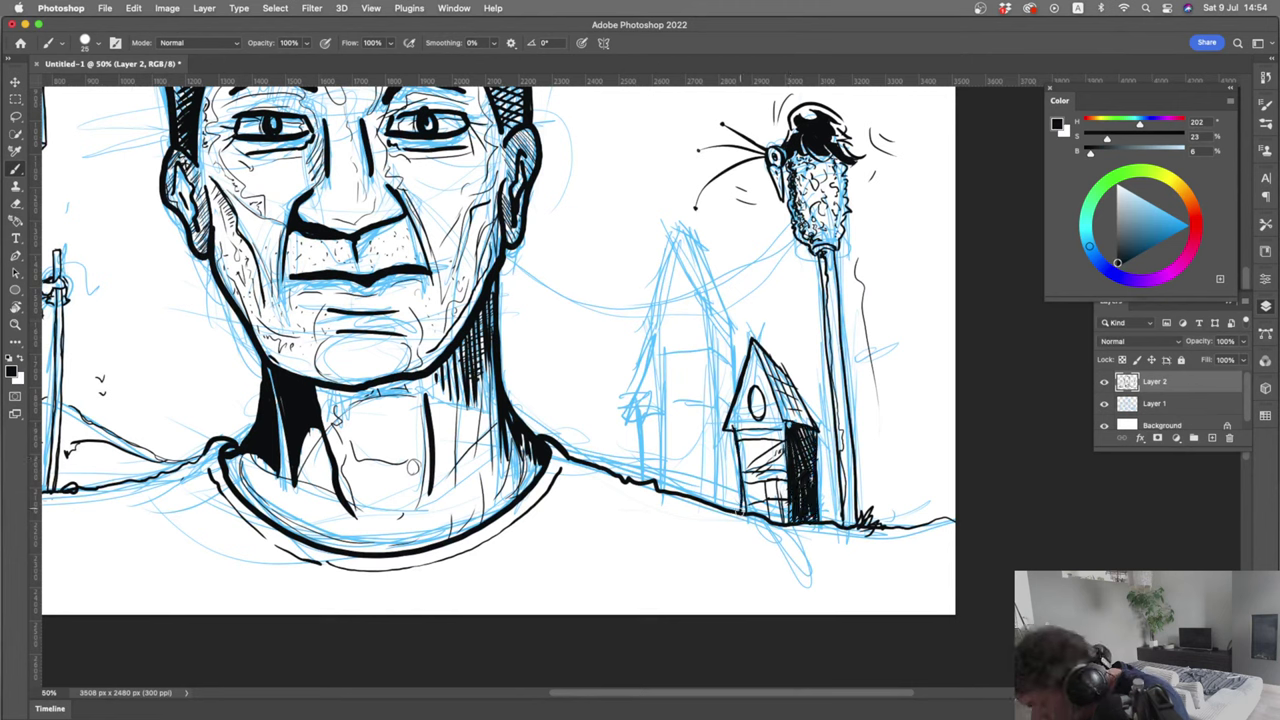
{"action": "mouse_move", "coordinate": [736, 474]}
{"action": "left_mouse_down"}
{"action": "mouse_move", "coordinate": [744, 516]}
{"action": "mouse_move", "coordinate": [776, 524]}
{"action": "left_mouse_up"}
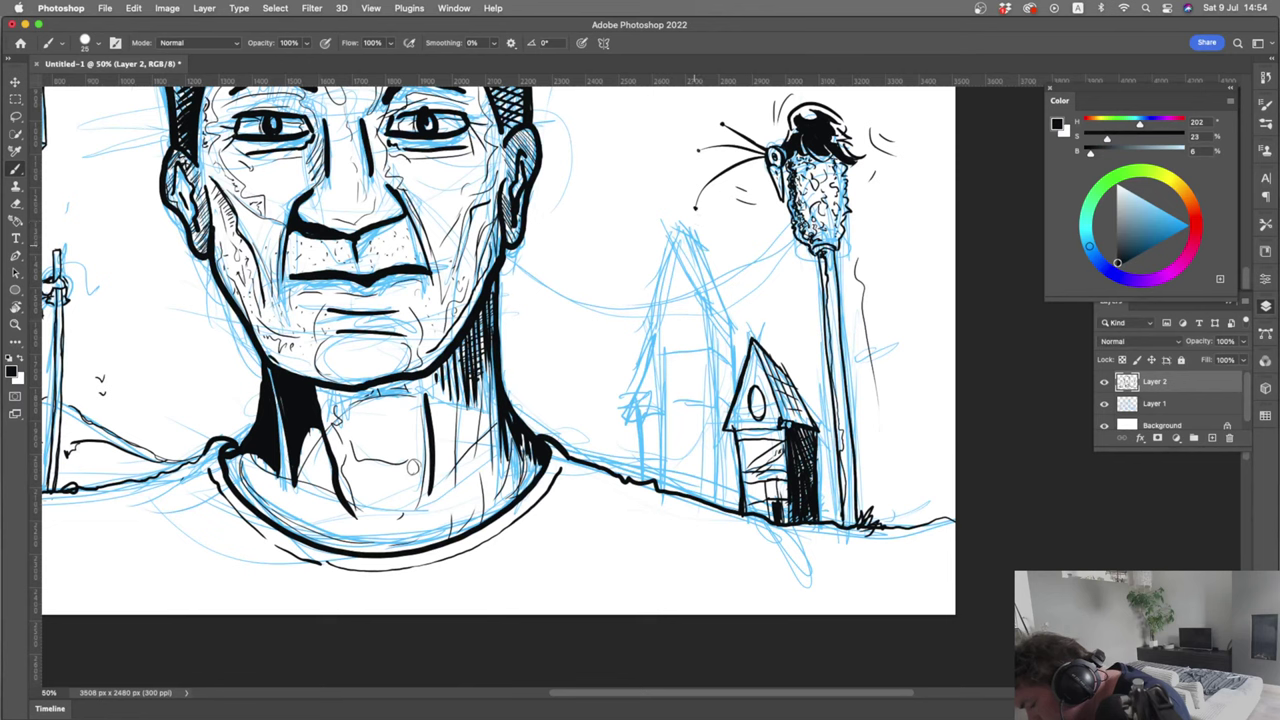
Outline the tall narrow house beside the small one with a steep gable, a slanted side roof and walls down to the ground line
{"action": "mouse_move", "coordinate": [680, 229]}
{"action": "left_mouse_down"}
{"action": "mouse_move", "coordinate": [707, 312]}
{"action": "mouse_move", "coordinate": [703, 236]}
{"action": "mouse_move", "coordinate": [650, 314]}
{"action": "left_mouse_up"}
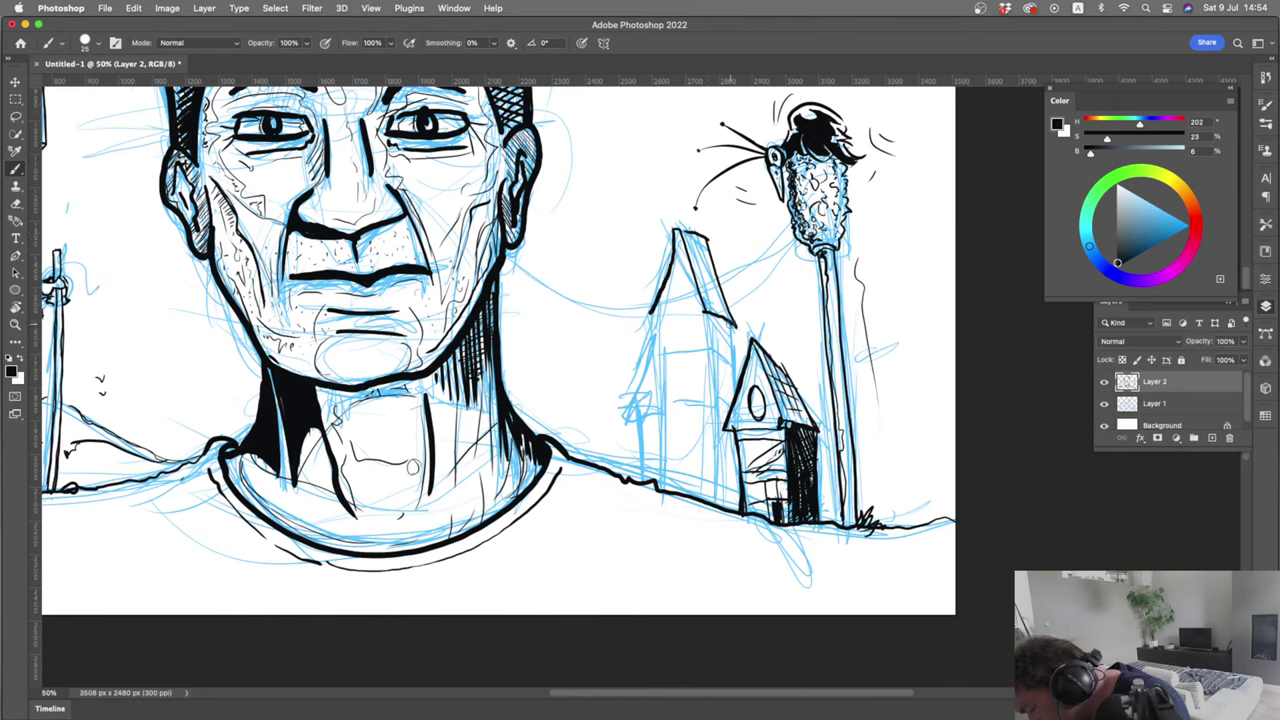
{"action": "left_click_drag", "start_coordinate": [734, 326], "coordinate": [730, 398]}
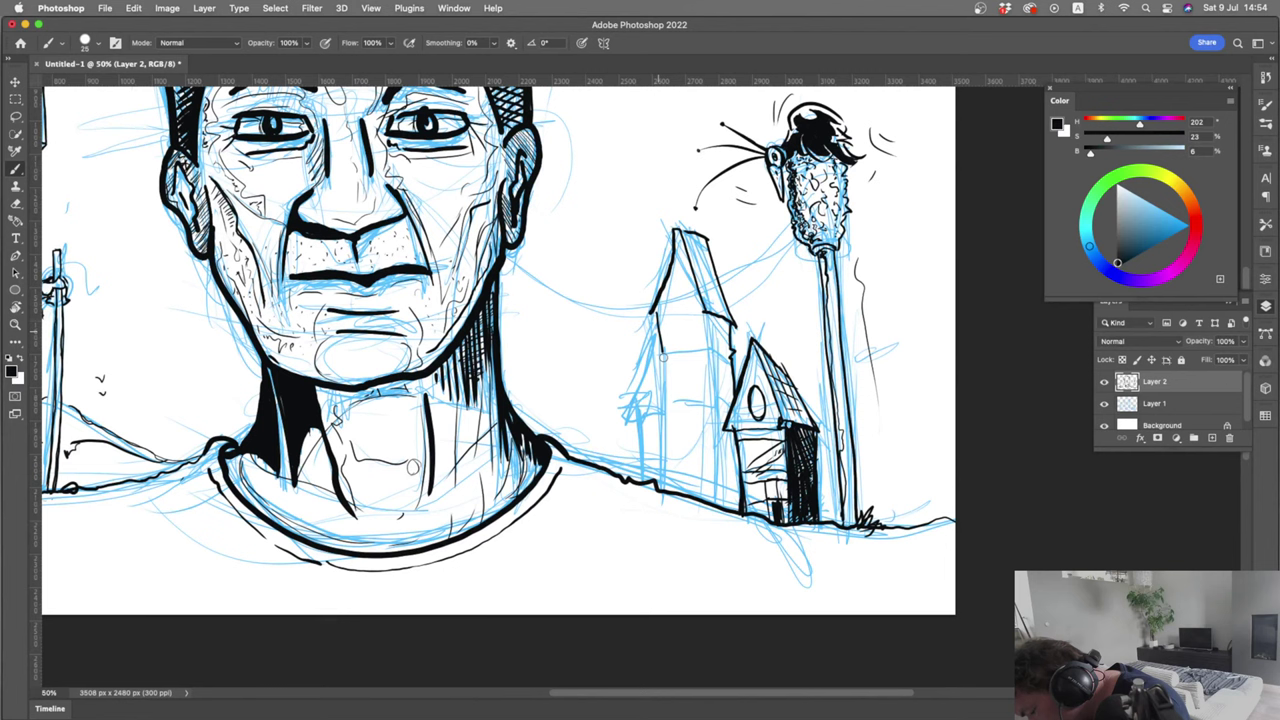
{"action": "left_click_drag", "start_coordinate": [706, 314], "coordinate": [718, 506]}
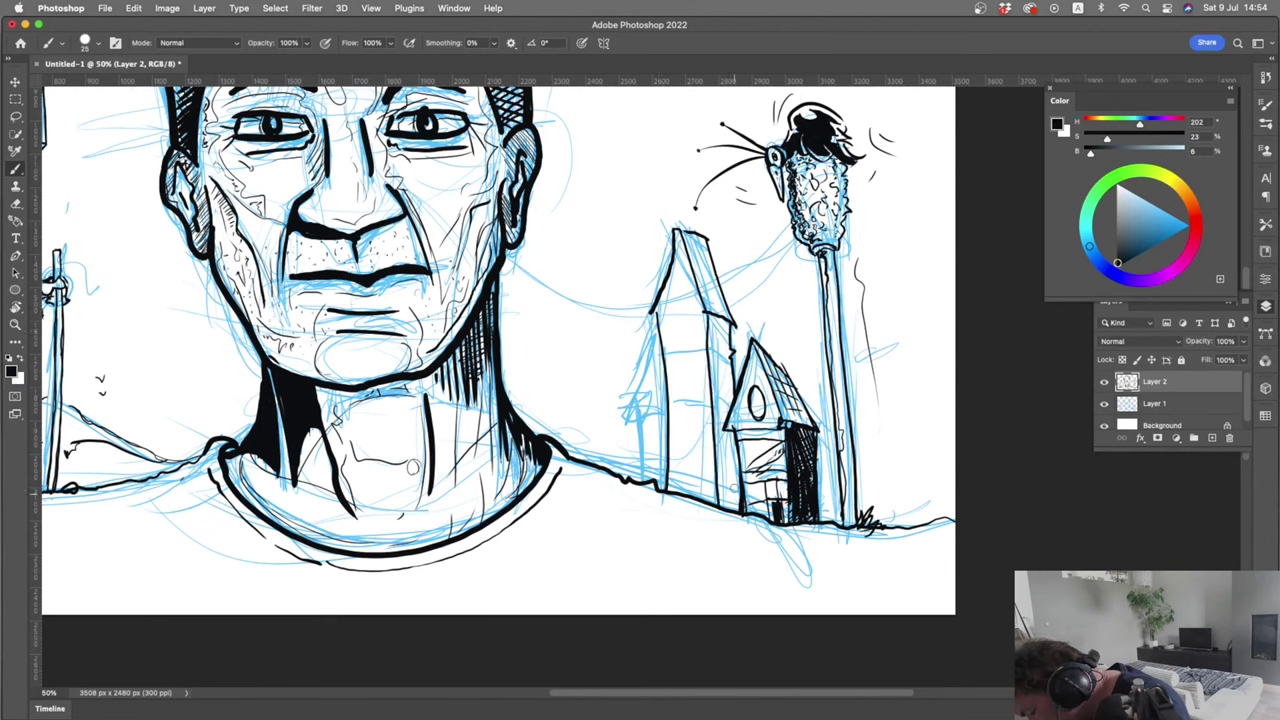
{"action": "left_click_drag", "start_coordinate": [732, 430], "coordinate": [740, 514]}
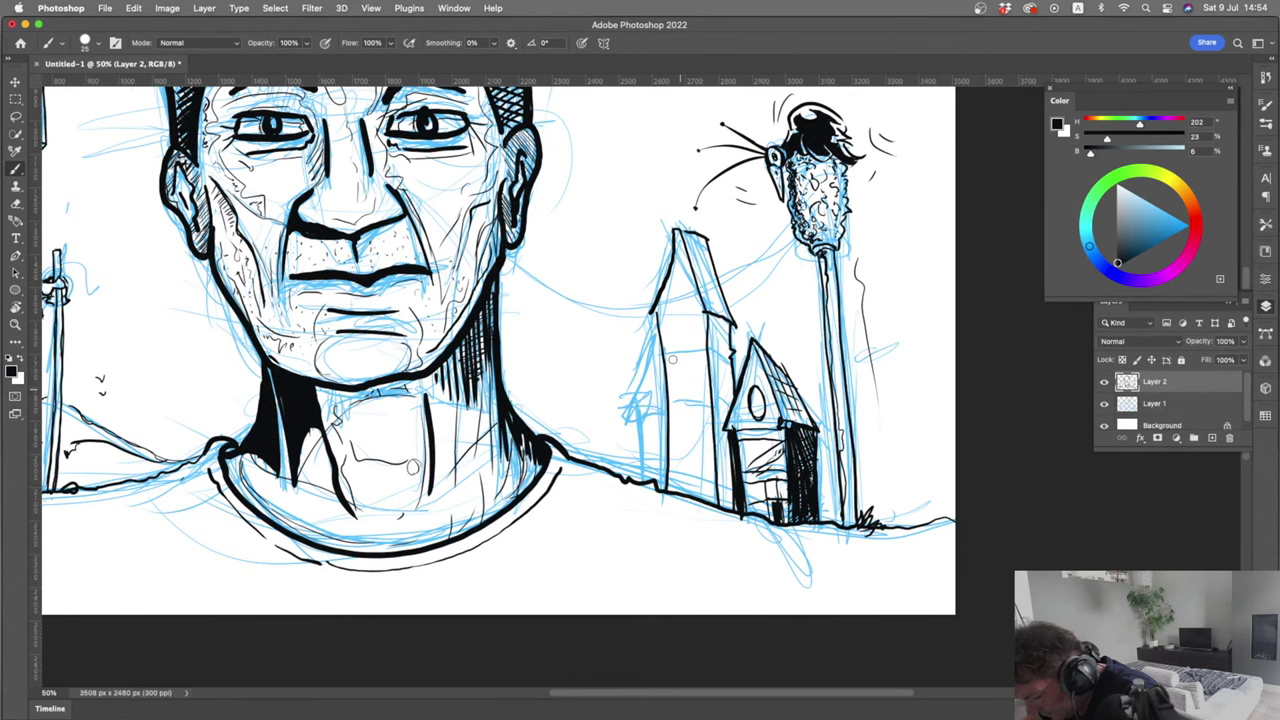
Draw a tall arched gable window, two rows of narrow windows and a small arched doorway on the tall house's front wall
{"action": "left_click_drag", "start_coordinate": [680, 283], "coordinate": [689, 340]}
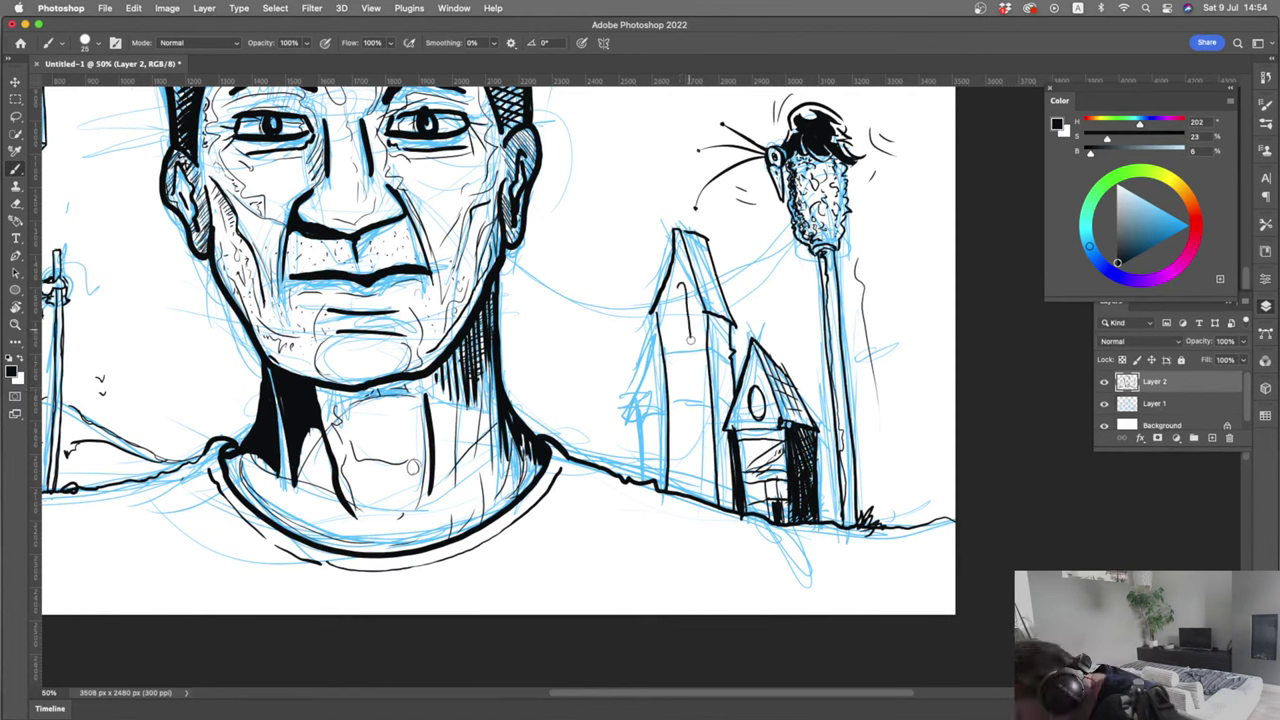
{"action": "left_click_drag", "start_coordinate": [684, 285], "coordinate": [698, 408]}
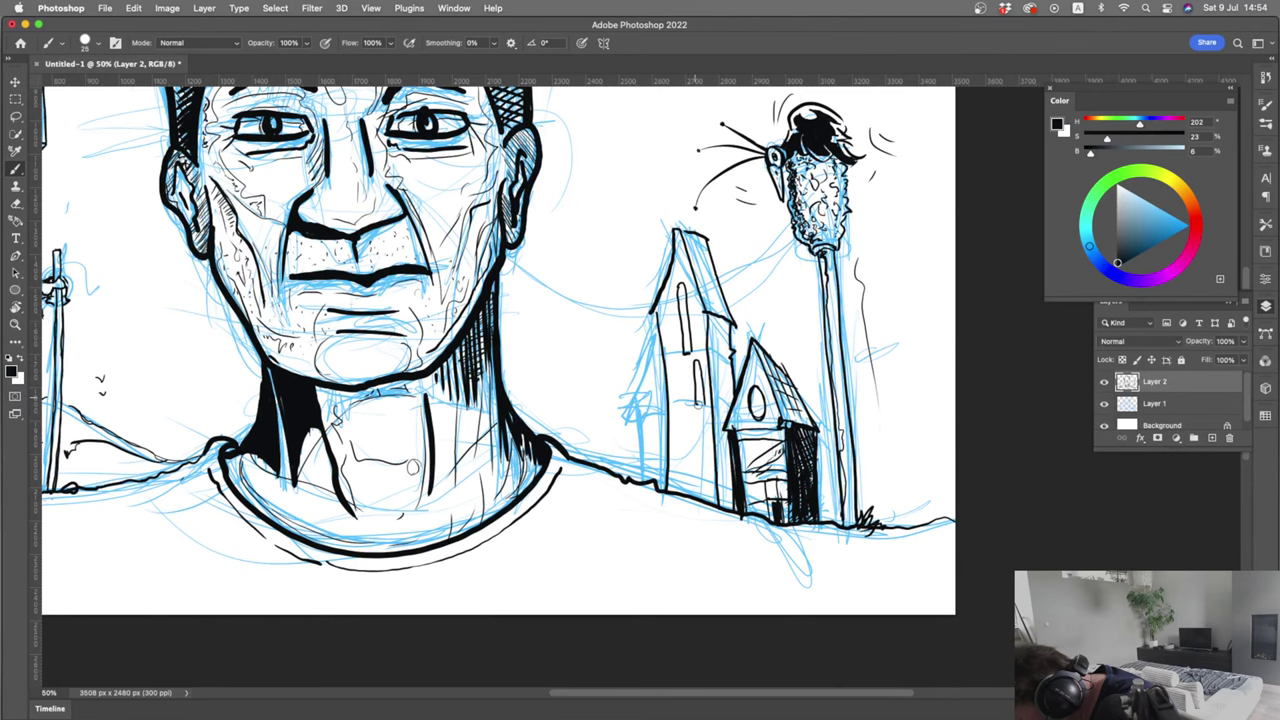
{"action": "left_click_drag", "start_coordinate": [676, 404], "coordinate": [710, 415]}
{"action": "key", "text": "r"}
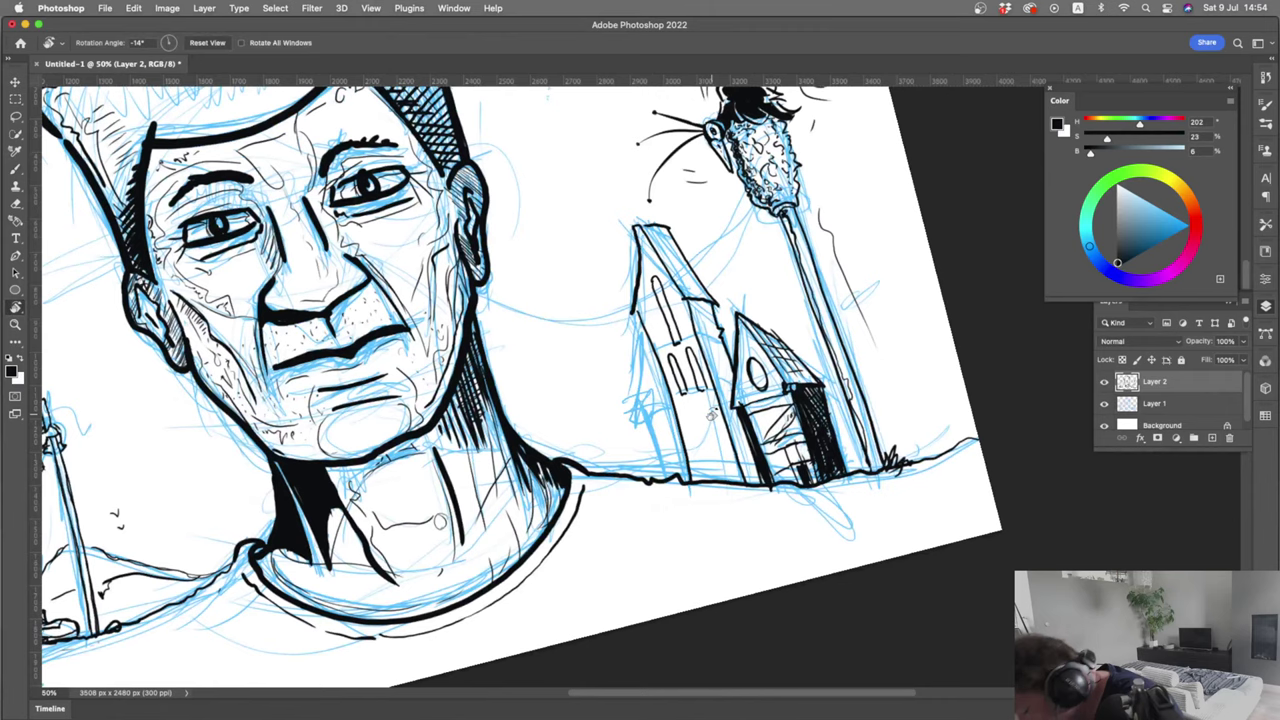
{"action": "left_click", "coordinate": [208, 43]}
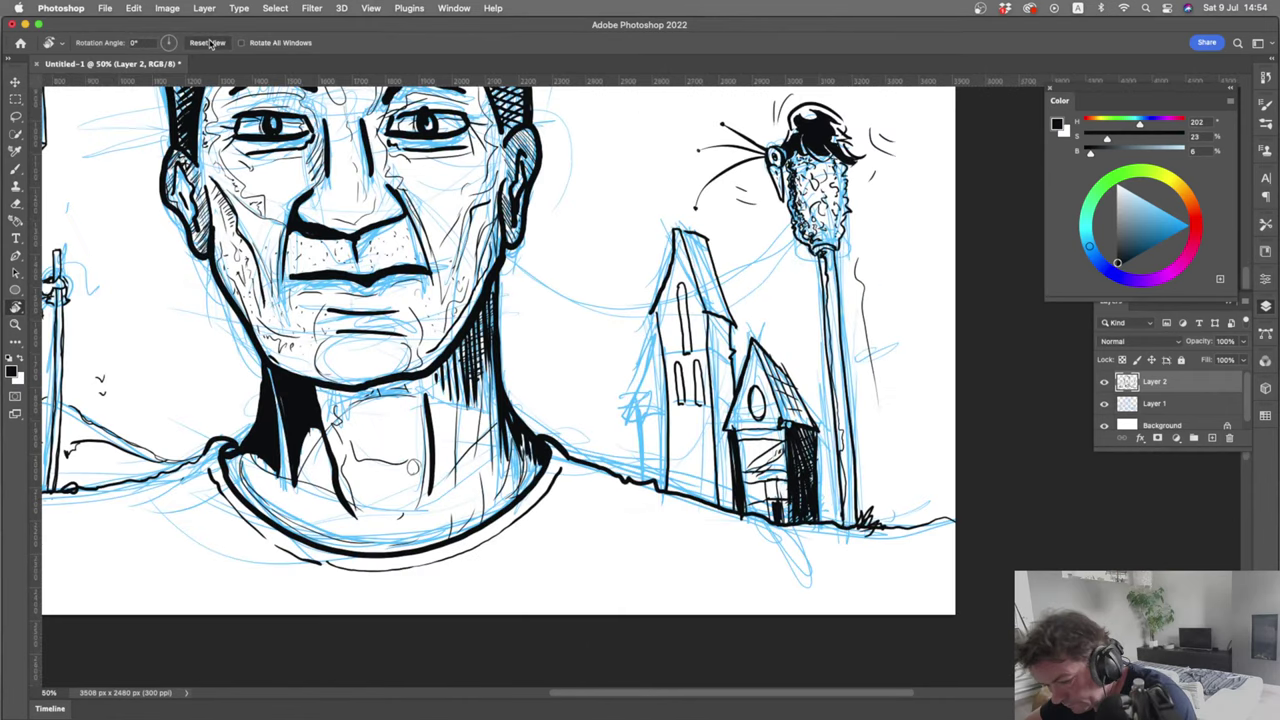
{"action": "key", "text": "b"}
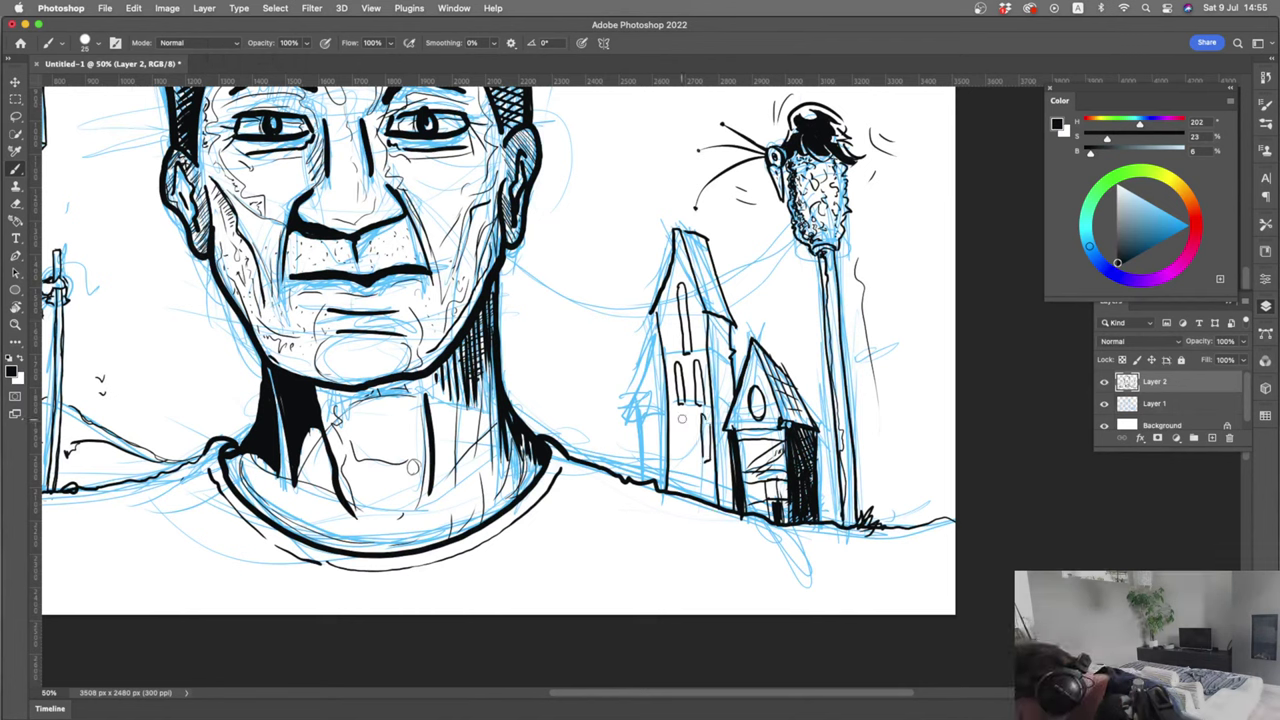
{"action": "mouse_move", "coordinate": [695, 460]}
{"action": "left_mouse_down"}
{"action": "mouse_move", "coordinate": [691, 420]}
{"action": "mouse_move", "coordinate": [683, 455]}
{"action": "mouse_move", "coordinate": [677, 414]}
{"action": "left_mouse_up"}
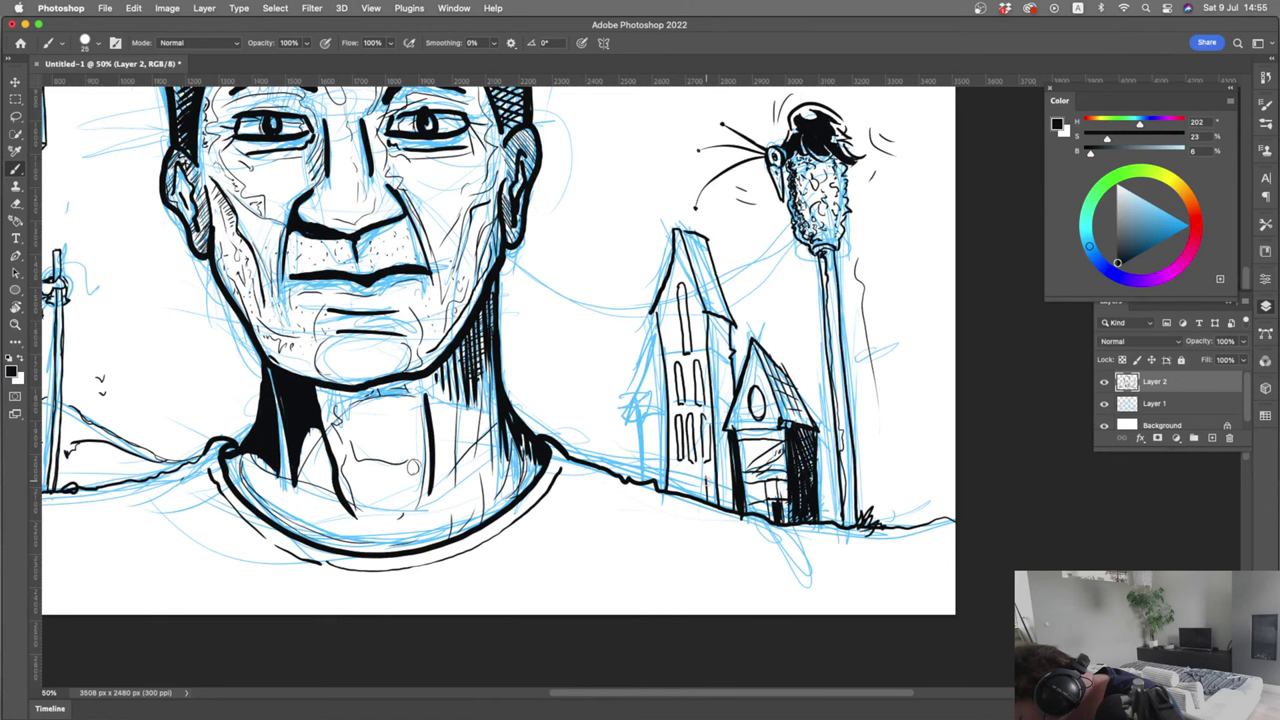
{"action": "left_click_drag", "start_coordinate": [680, 490], "coordinate": [704, 496]}
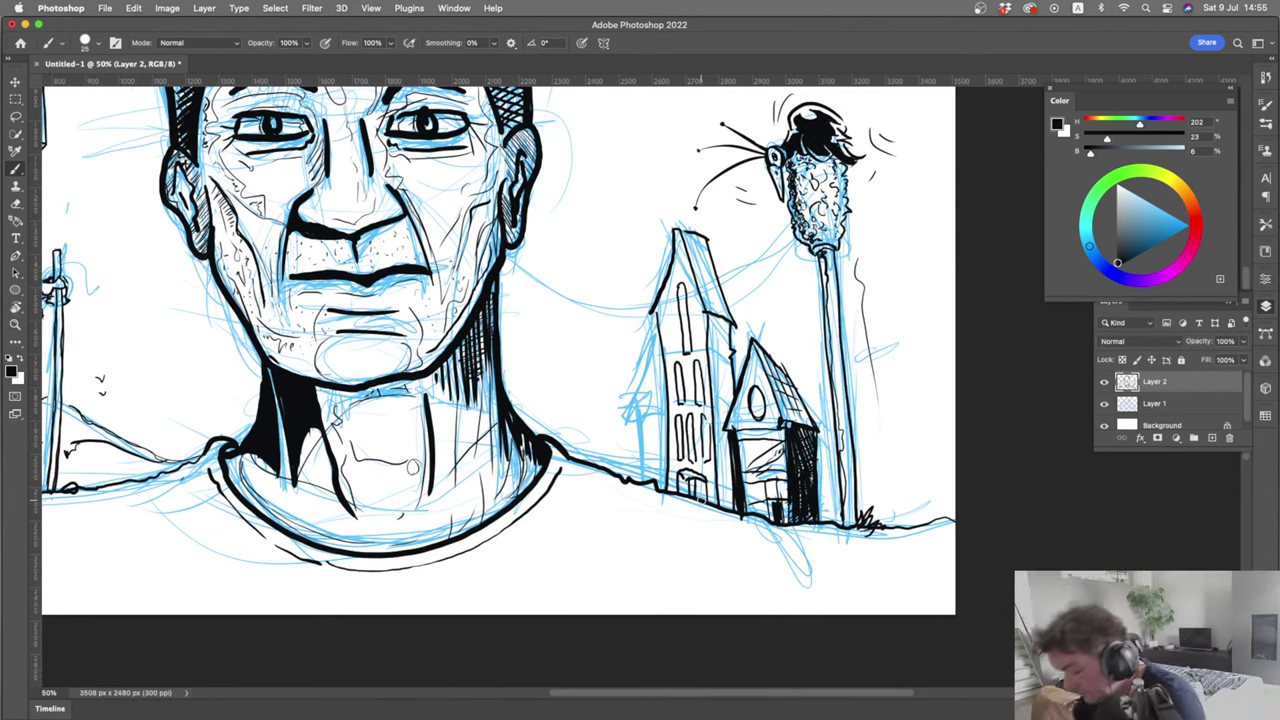
Shade the tall house's side wall with diagonal hatching from the ground up to the eaves
{"action": "left_click_drag", "start_coordinate": [718, 494], "coordinate": [728, 506]}
{"action": "mouse_move", "coordinate": [714, 488]}
{"action": "left_mouse_down"}
{"action": "mouse_move", "coordinate": [734, 507]}
{"action": "mouse_move", "coordinate": [732, 458]}
{"action": "left_mouse_up"}
{"action": "mouse_move", "coordinate": [712, 432]}
{"action": "left_mouse_down"}
{"action": "mouse_move", "coordinate": [734, 447]}
{"action": "mouse_move", "coordinate": [732, 408]}
{"action": "left_mouse_up"}
{"action": "mouse_move", "coordinate": [714, 366]}
{"action": "left_mouse_down"}
{"action": "mouse_move", "coordinate": [734, 400]}
{"action": "mouse_move", "coordinate": [731, 383]}
{"action": "left_mouse_up"}
{"action": "left_click_drag", "start_coordinate": [718, 364], "coordinate": [734, 373]}
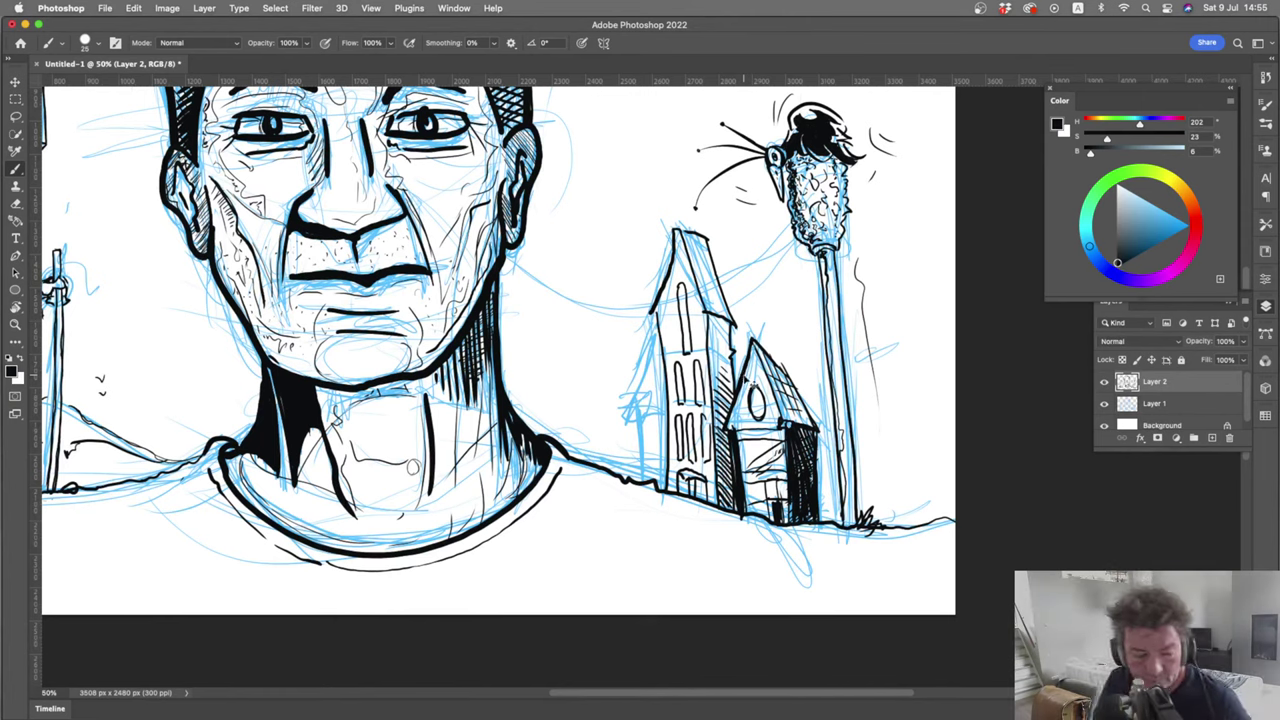
{"action": "key", "text": "super+Tab"}
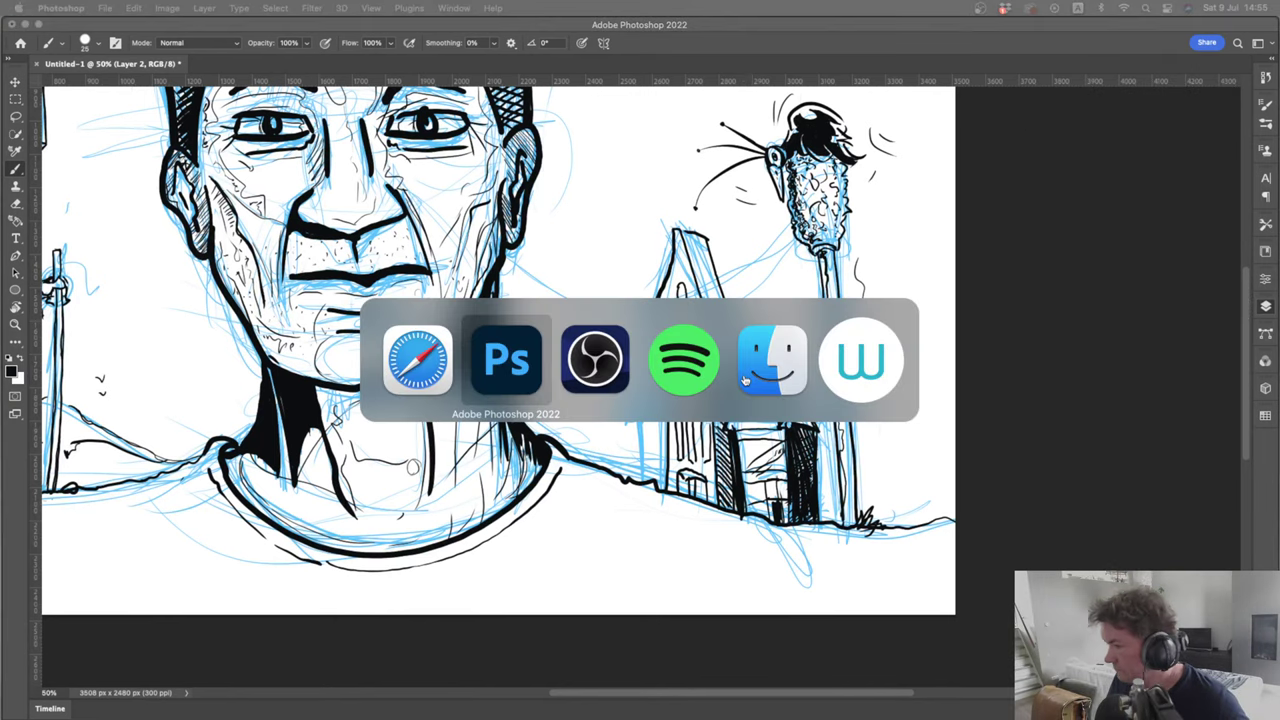
{"action": "key", "text": "super+Tab"}
{"action": "key", "text": "Escape"}
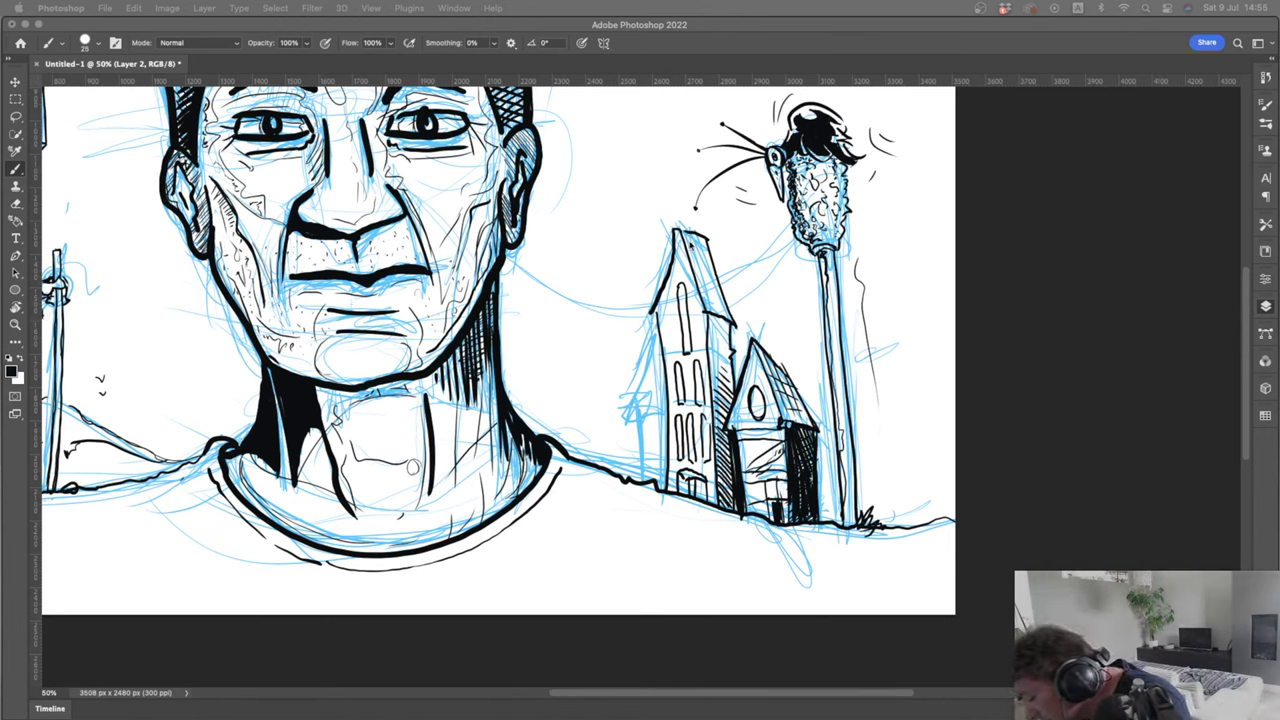
{"action": "left_click", "coordinate": [694, 248]}
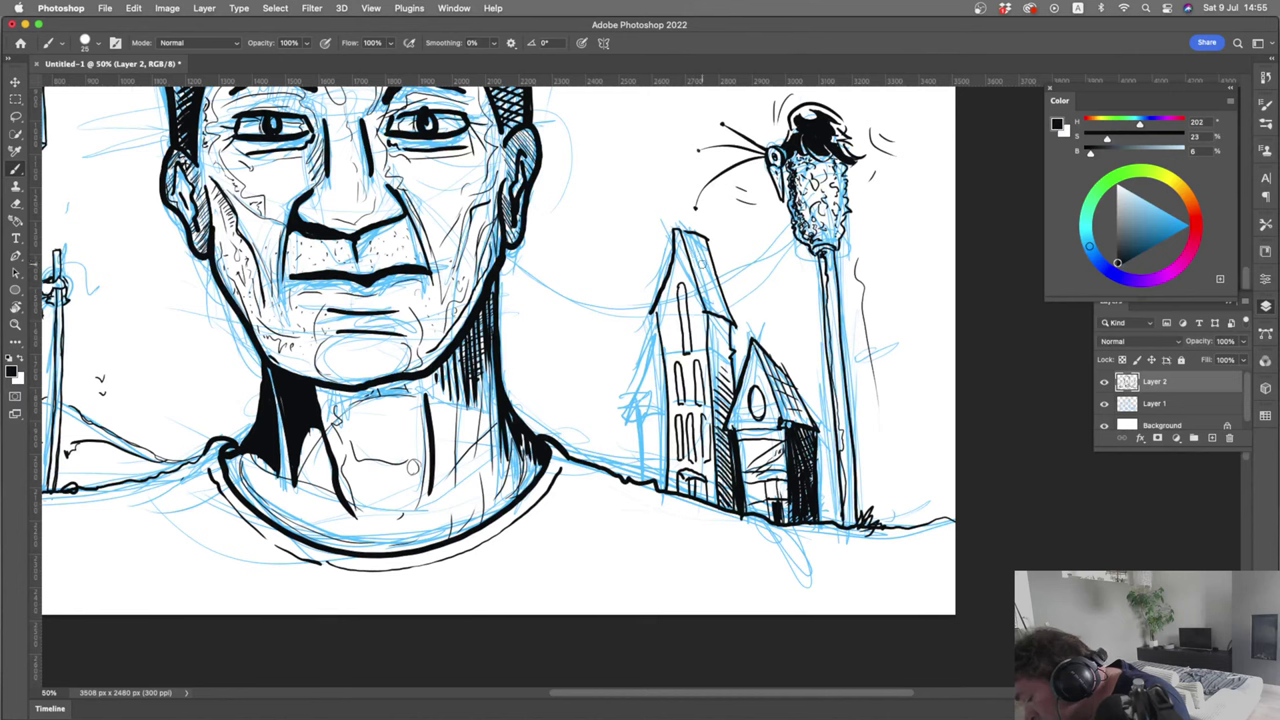
Cover the tall house's slanted side roof with a grid of lengthwise and crosswise tile lines
{"action": "left_click_drag", "start_coordinate": [692, 254], "coordinate": [714, 312]}
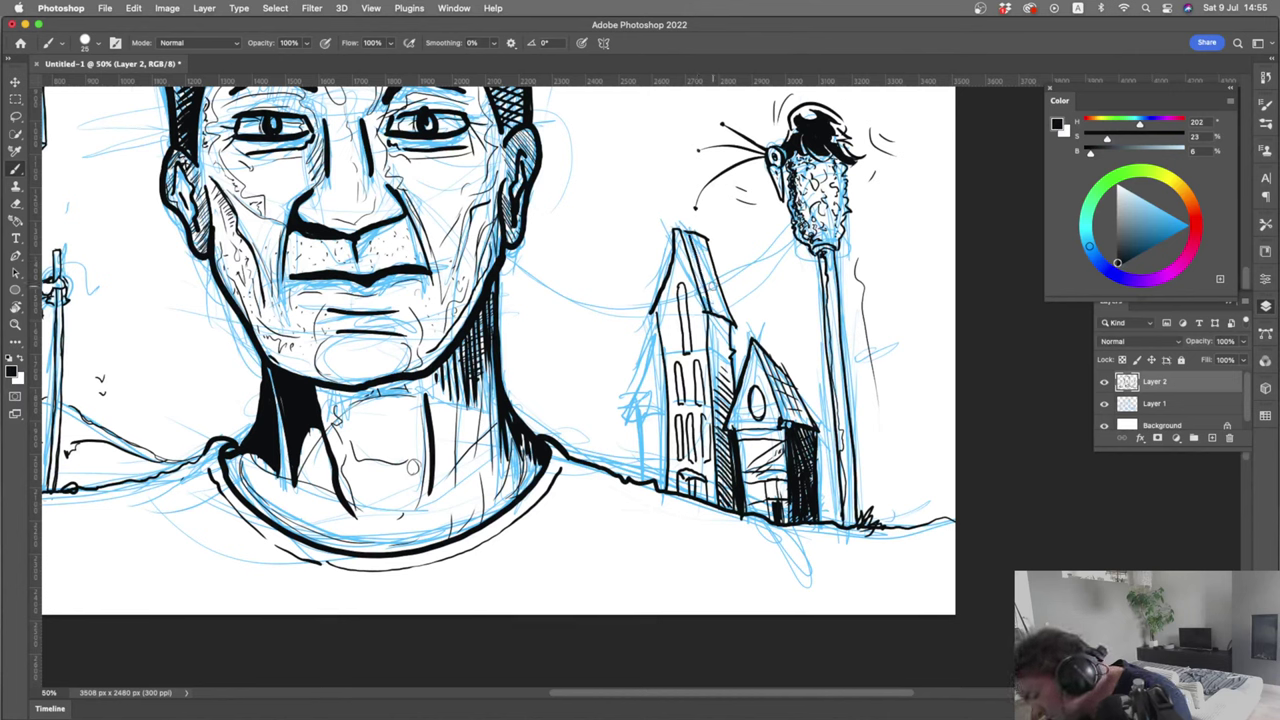
{"action": "mouse_move", "coordinate": [694, 234]}
{"action": "left_mouse_down"}
{"action": "mouse_move", "coordinate": [720, 314]}
{"action": "mouse_move", "coordinate": [704, 305]}
{"action": "mouse_move", "coordinate": [707, 285]}
{"action": "left_mouse_up"}
{"action": "left_click_drag", "start_coordinate": [711, 274], "coordinate": [692, 256]}
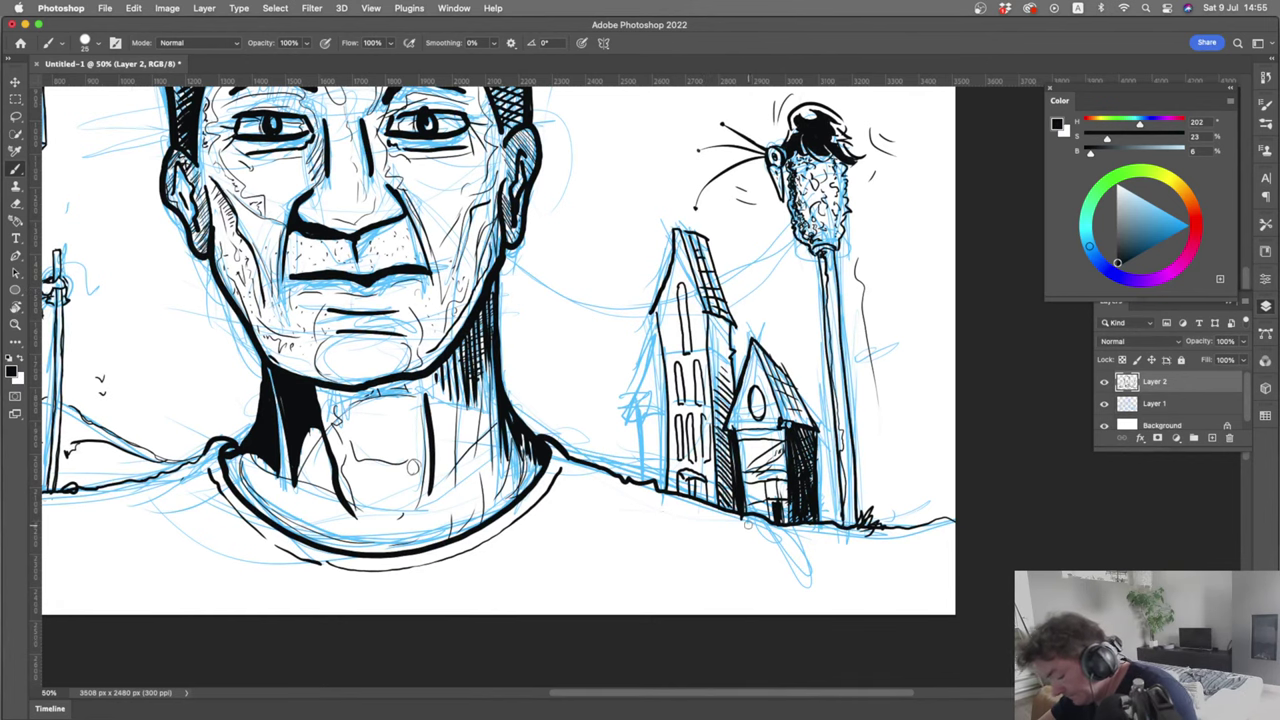
Draw thin contour lines along the shoulder below the houses' ground line, and hide the blue sketch on Layer 1
{"action": "left_click_drag", "start_coordinate": [728, 521], "coordinate": [574, 487]}
{"action": "left_click_drag", "start_coordinate": [766, 537], "coordinate": [875, 550]}
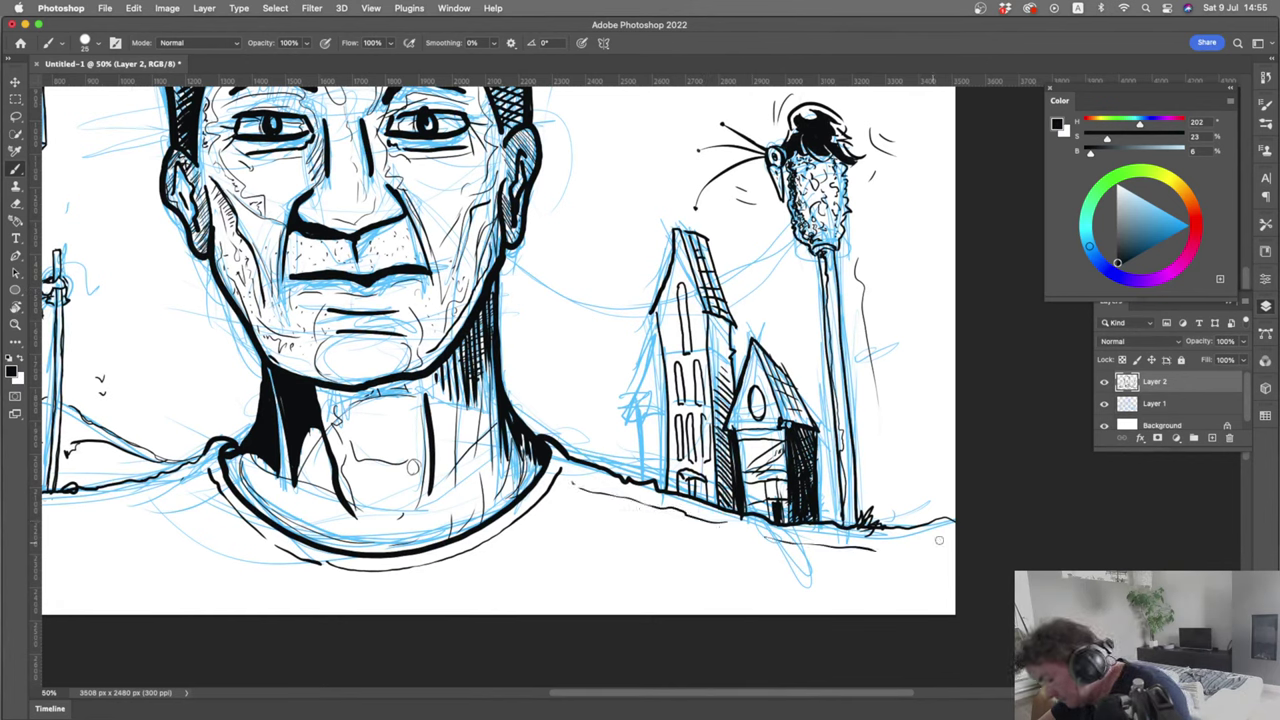
{"action": "left_click", "coordinate": [1104, 403]}
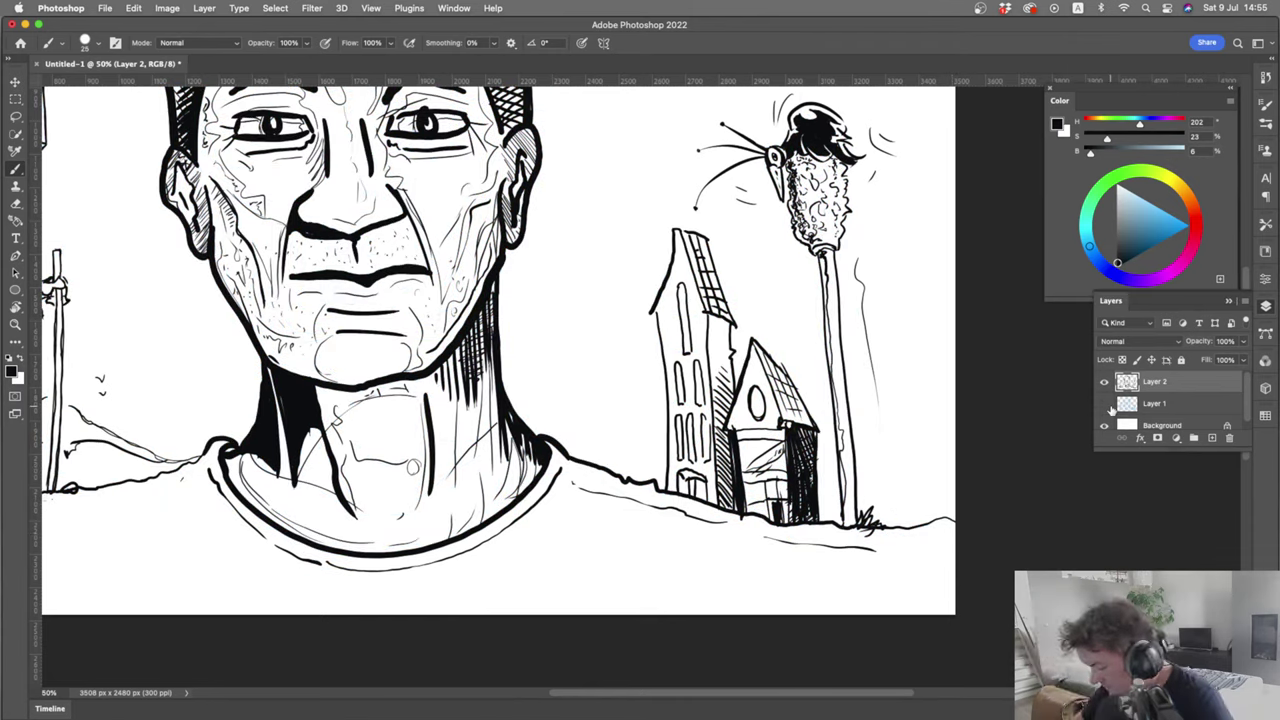
Thicken the tall house's roof edges, the outer edge of its side wall and the corner between its two walls
{"action": "left_click_drag", "start_coordinate": [677, 228], "coordinate": [708, 320]}
{"action": "left_click_drag", "start_coordinate": [677, 230], "coordinate": [706, 316]}
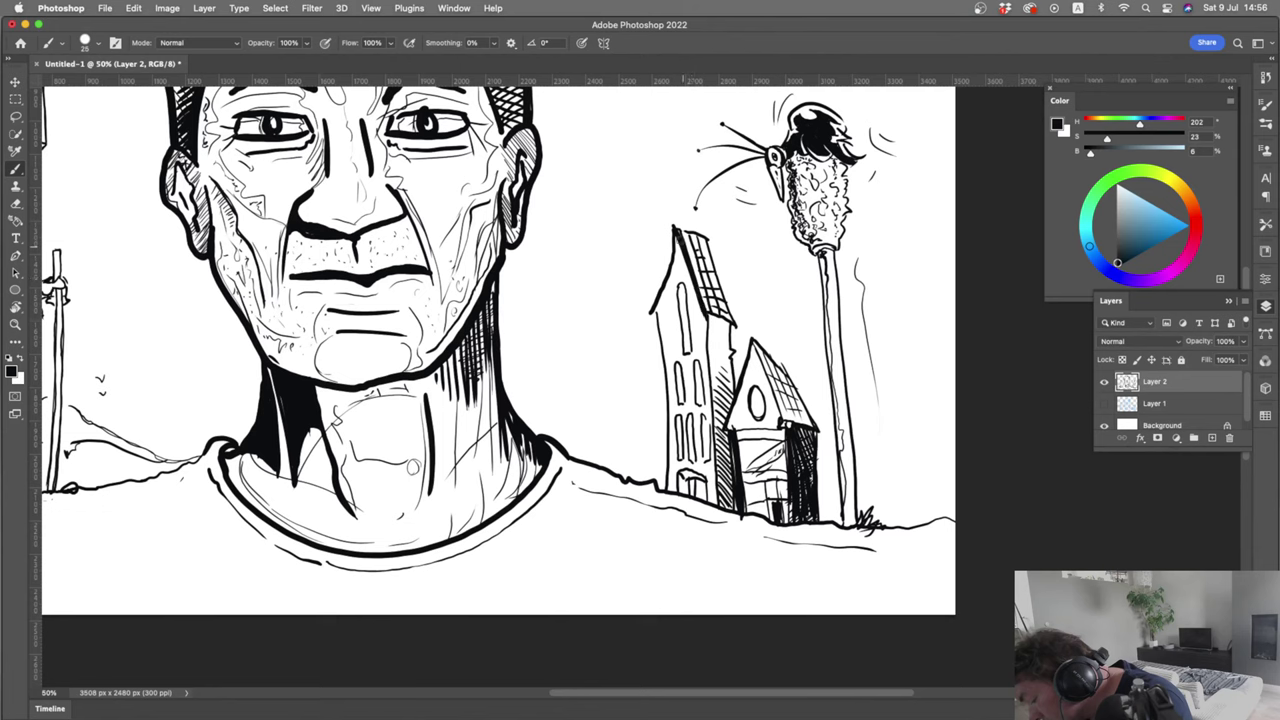
{"action": "mouse_move", "coordinate": [706, 238]}
{"action": "left_mouse_down"}
{"action": "mouse_move", "coordinate": [712, 251]}
{"action": "mouse_move", "coordinate": [707, 232]}
{"action": "mouse_move", "coordinate": [737, 383]}
{"action": "left_mouse_up"}
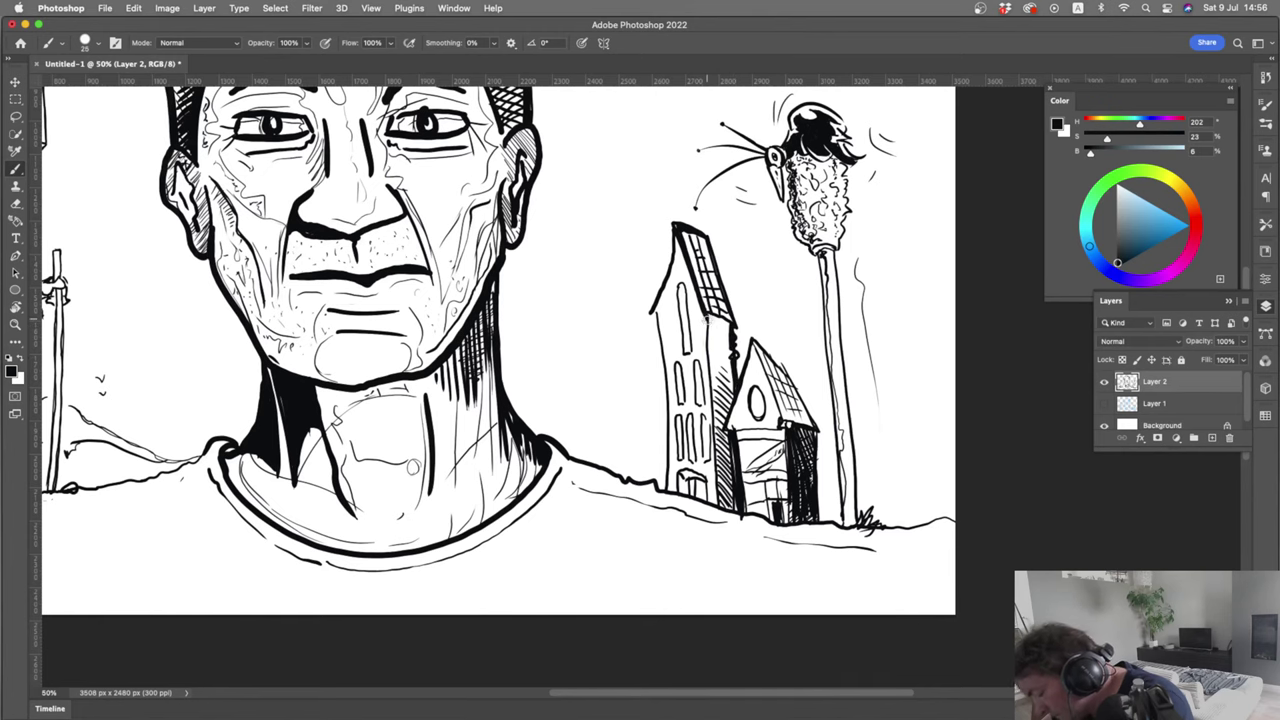
{"action": "key", "text": "r"}
{"action": "left_click_drag", "start_coordinate": [707, 320], "coordinate": [714, 334]}
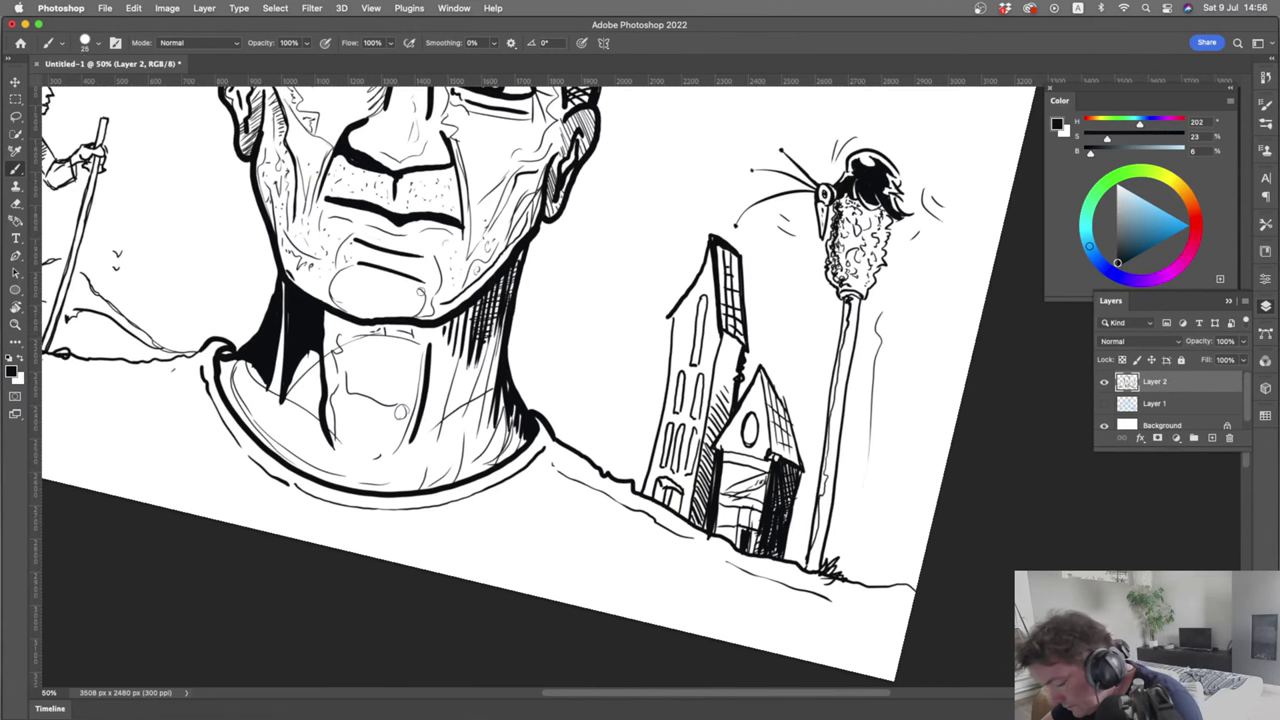
{"action": "key", "text": "r"}
{"action": "left_click_drag", "start_coordinate": [434, 326], "coordinate": [426, 372]}
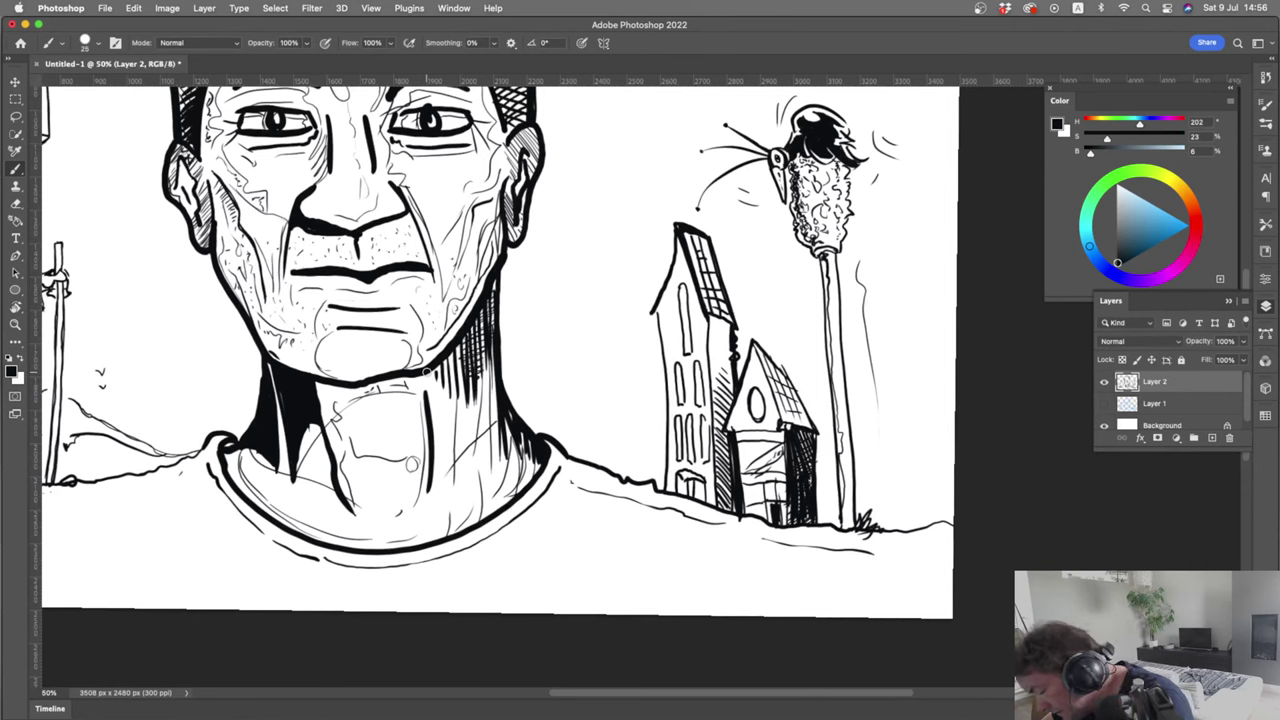
{"action": "mouse_move", "coordinate": [710, 355]}
{"action": "left_mouse_down"}
{"action": "mouse_move", "coordinate": [719, 505]}
{"action": "mouse_move", "coordinate": [718, 490]}
{"action": "left_mouse_up"}
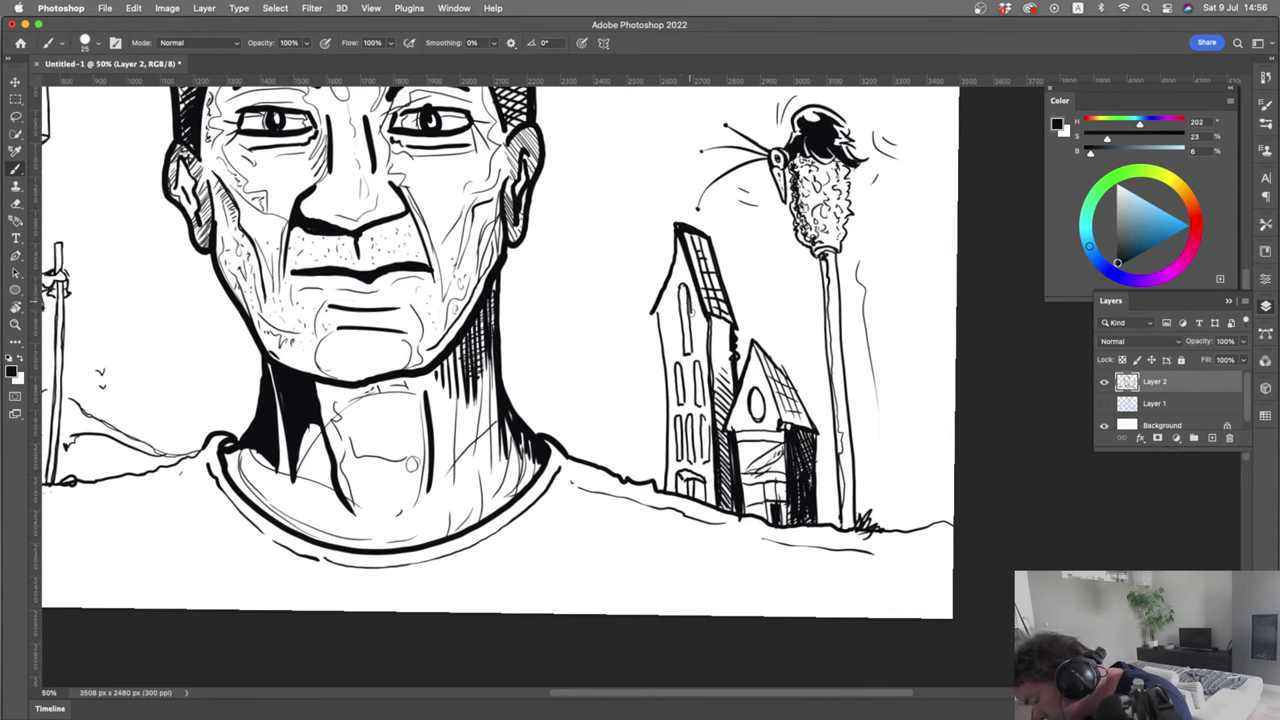
Reinforce the window outlines on the tall house's front wall and fill its arched doorway with black
{"action": "left_click_drag", "start_coordinate": [682, 283], "coordinate": [684, 358]}
{"action": "mouse_move", "coordinate": [703, 405]}
{"action": "left_mouse_down"}
{"action": "mouse_move", "coordinate": [698, 358]}
{"action": "mouse_move", "coordinate": [680, 392]}
{"action": "mouse_move", "coordinate": [672, 363]}
{"action": "left_mouse_up"}
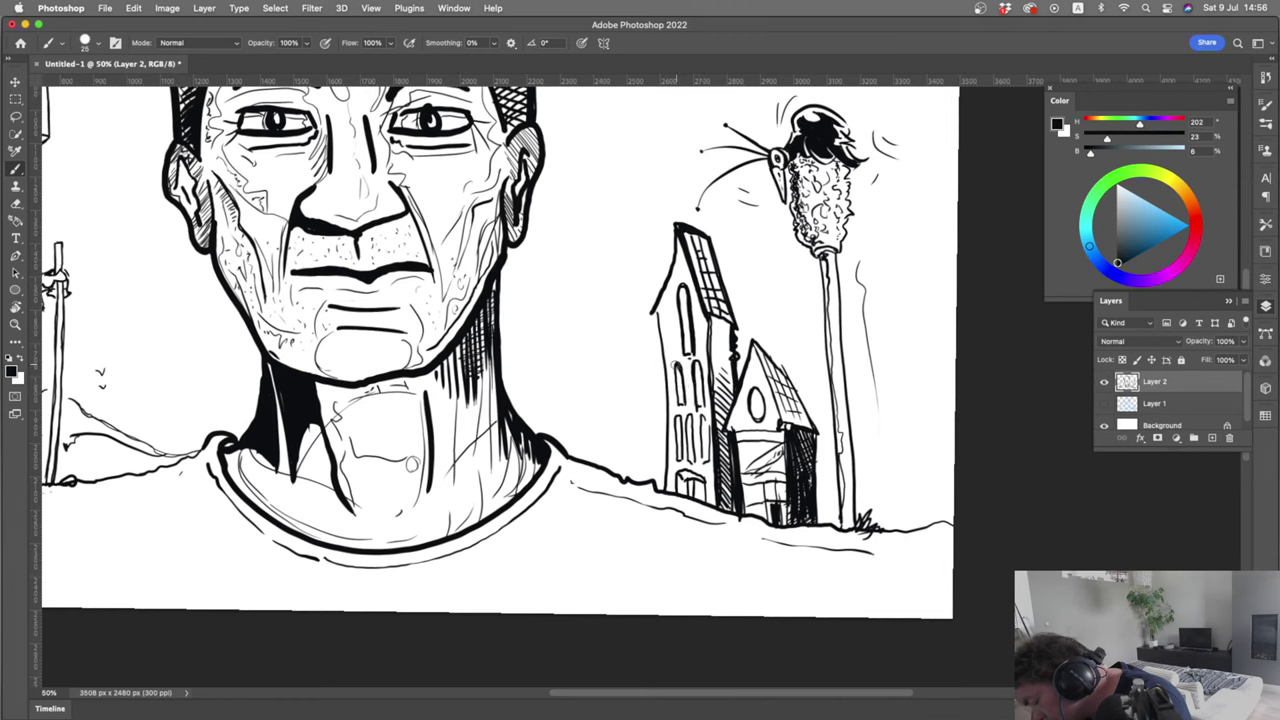
{"action": "mouse_move", "coordinate": [708, 462]}
{"action": "left_mouse_down"}
{"action": "mouse_move", "coordinate": [702, 415]}
{"action": "mouse_move", "coordinate": [700, 437]}
{"action": "mouse_move", "coordinate": [676, 413]}
{"action": "left_mouse_up"}
{"action": "mouse_move", "coordinate": [690, 500]}
{"action": "left_mouse_down"}
{"action": "mouse_move", "coordinate": [696, 482]}
{"action": "mouse_move", "coordinate": [704, 494]}
{"action": "mouse_move", "coordinate": [690, 490]}
{"action": "left_mouse_up"}
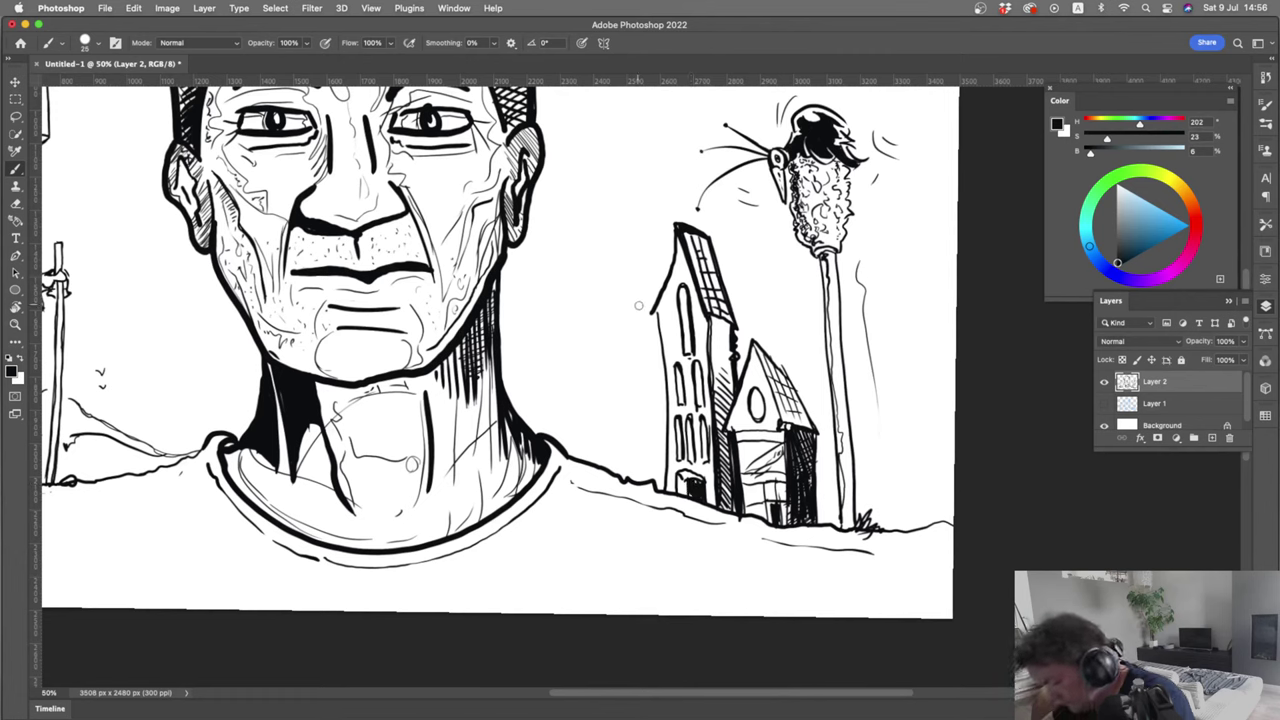
Strengthen the tall house's front wall edge and outer roof edge, and thicken the near side of the creature's pole
{"action": "left_click_drag", "start_coordinate": [654, 310], "coordinate": [672, 490]}
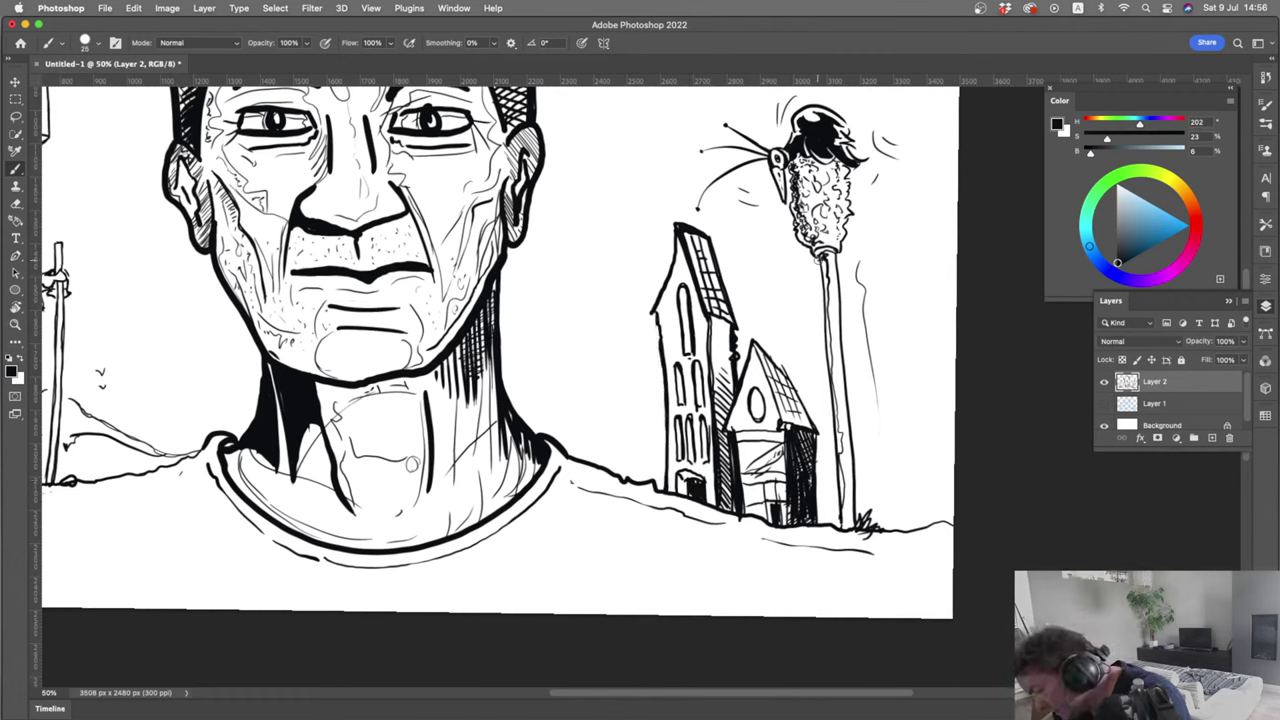
{"action": "left_click_drag", "start_coordinate": [819, 258], "coordinate": [843, 532]}
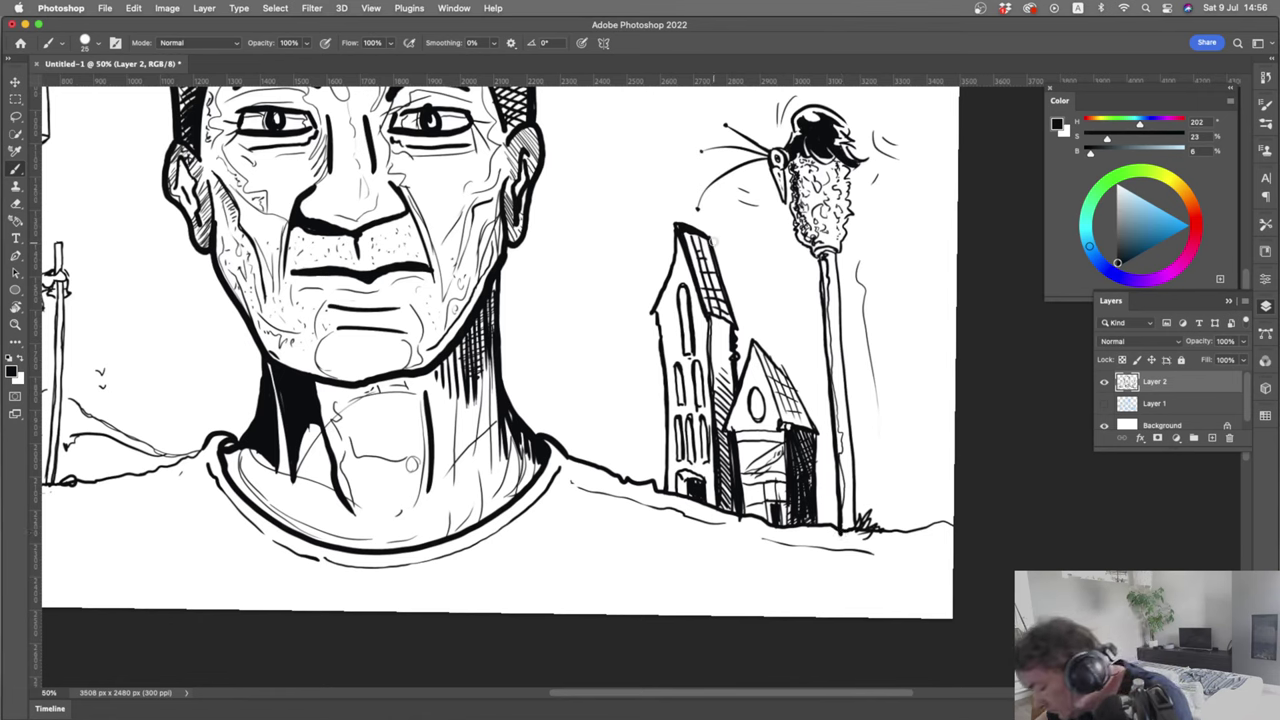
{"action": "mouse_move", "coordinate": [710, 236]}
{"action": "left_mouse_down"}
{"action": "mouse_move", "coordinate": [740, 326]}
{"action": "mouse_move", "coordinate": [705, 236]}
{"action": "left_mouse_up"}
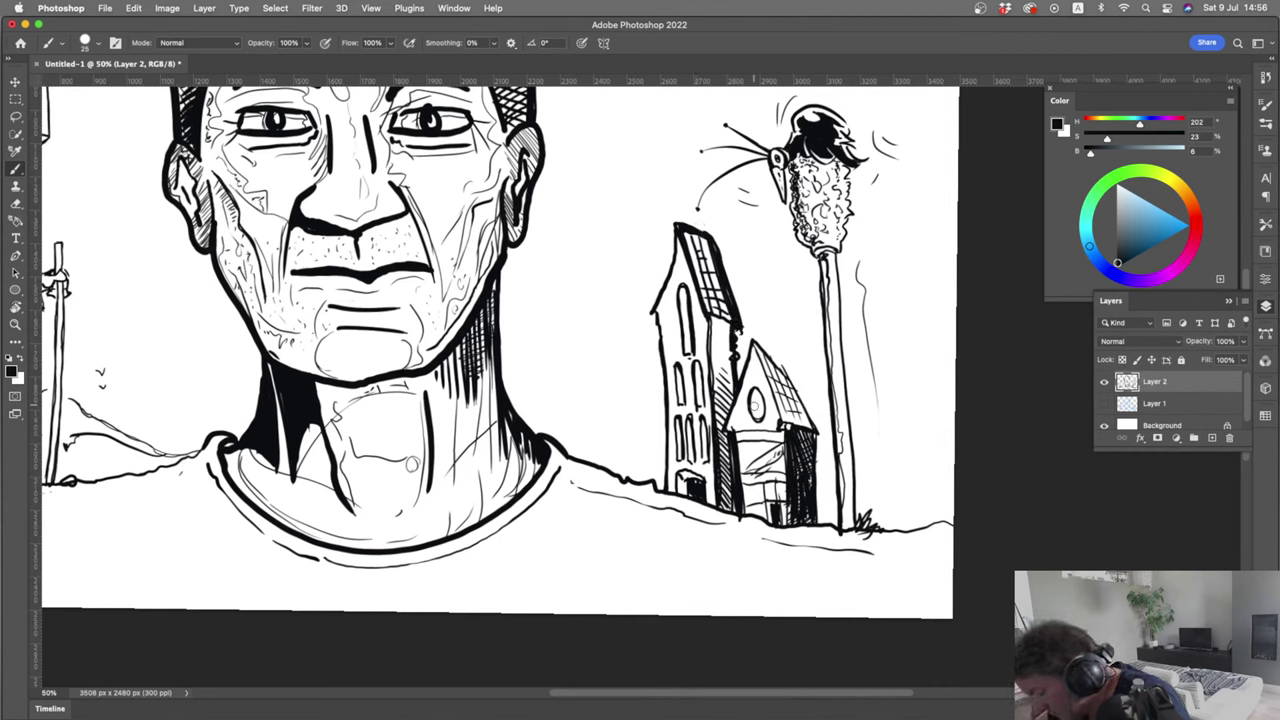
Blacken part of the small house's oval window and darken the beams and diagonal boards on its front wall
{"action": "left_click_drag", "start_coordinate": [760, 401], "coordinate": [759, 410]}
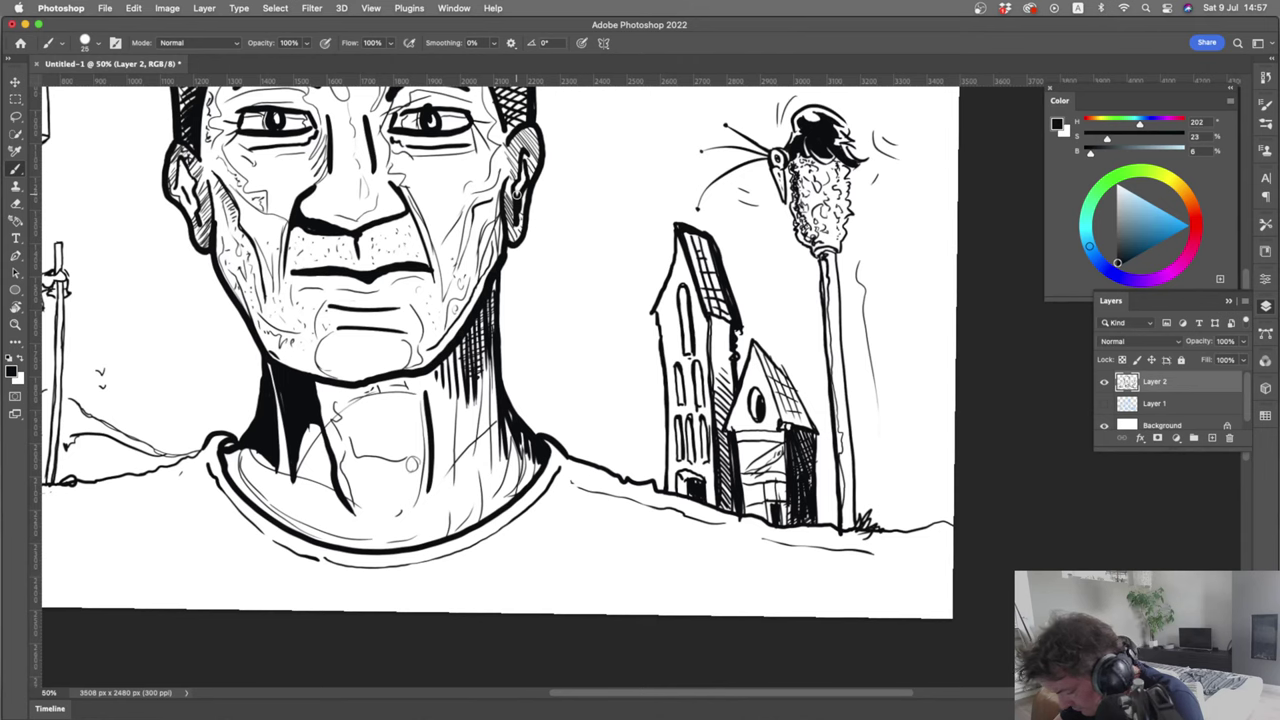
{"action": "mouse_move", "coordinate": [785, 442]}
{"action": "left_mouse_down"}
{"action": "mouse_move", "coordinate": [742, 472]}
{"action": "mouse_move", "coordinate": [760, 474]}
{"action": "left_mouse_up"}
{"action": "mouse_move", "coordinate": [766, 468]}
{"action": "left_mouse_down"}
{"action": "mouse_move", "coordinate": [750, 480]}
{"action": "mouse_move", "coordinate": [768, 490]}
{"action": "mouse_move", "coordinate": [739, 484]}
{"action": "left_mouse_up"}
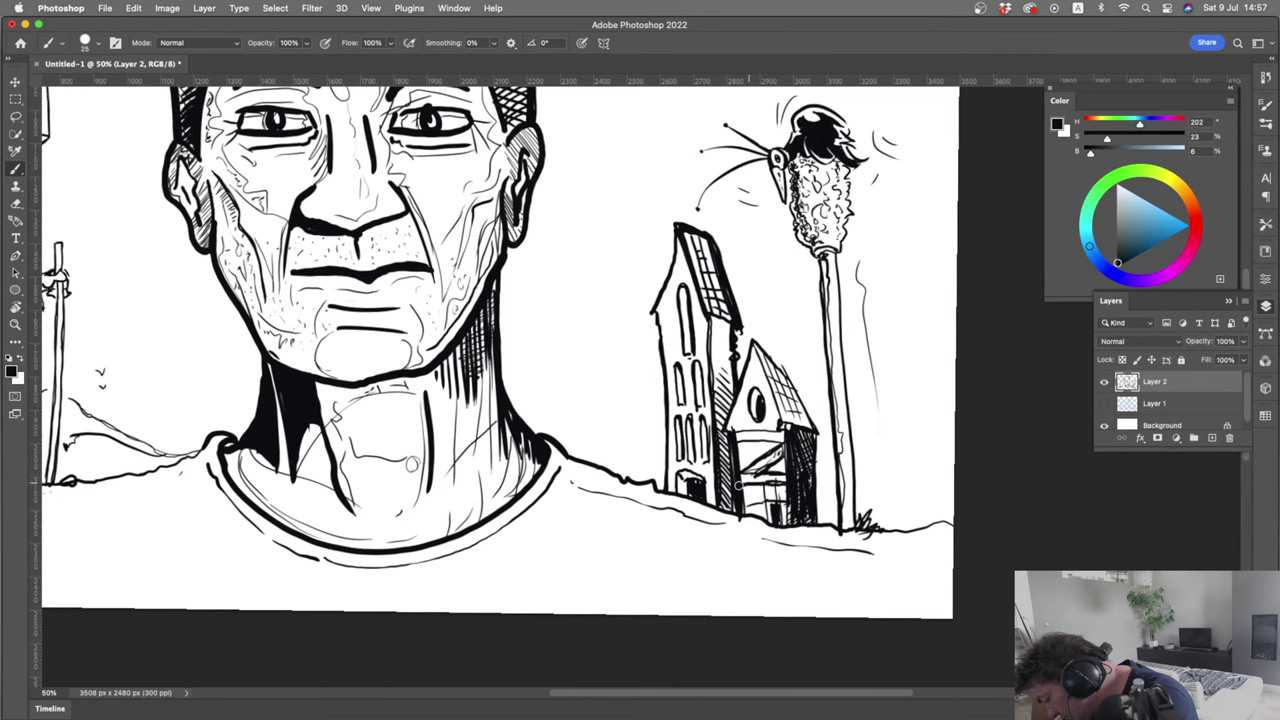
{"action": "left_click_drag", "start_coordinate": [782, 437], "coordinate": [756, 450]}
{"action": "mouse_move", "coordinate": [764, 436]}
{"action": "left_mouse_down"}
{"action": "mouse_move", "coordinate": [736, 448]}
{"action": "mouse_move", "coordinate": [742, 434]}
{"action": "mouse_move", "coordinate": [731, 436]}
{"action": "left_mouse_up"}
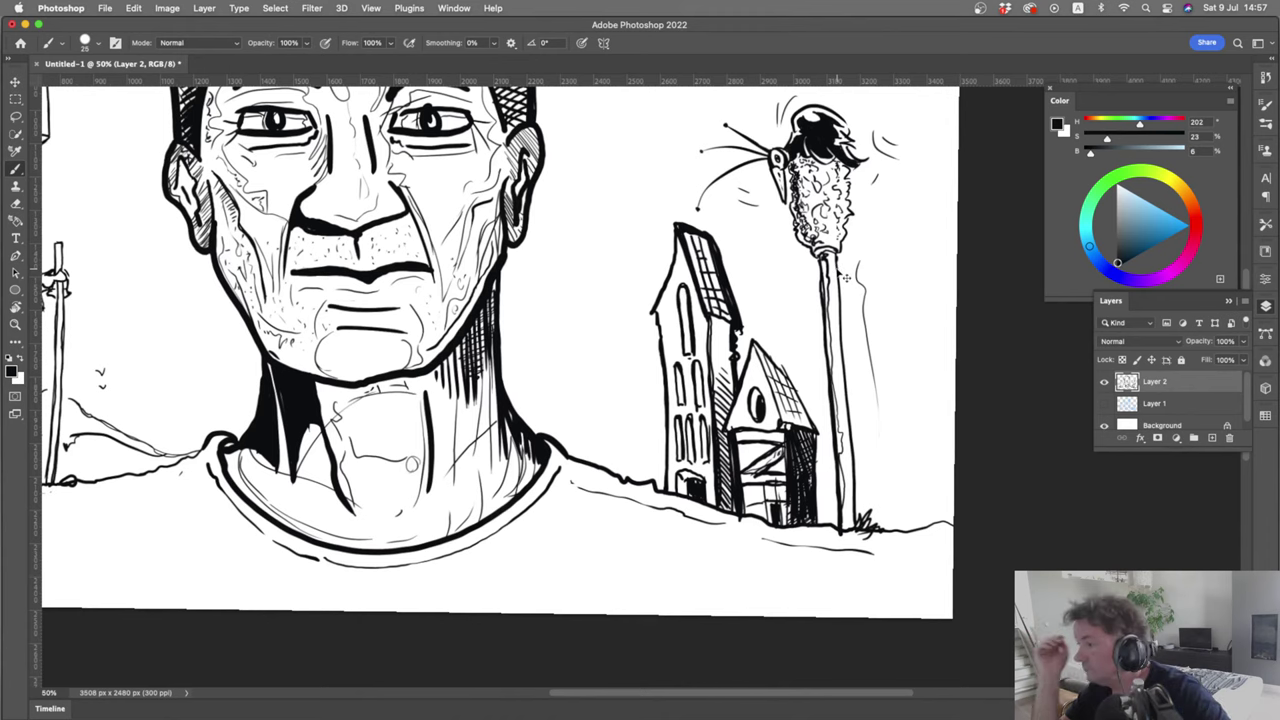
{"action": "key", "text": "super+minus"}
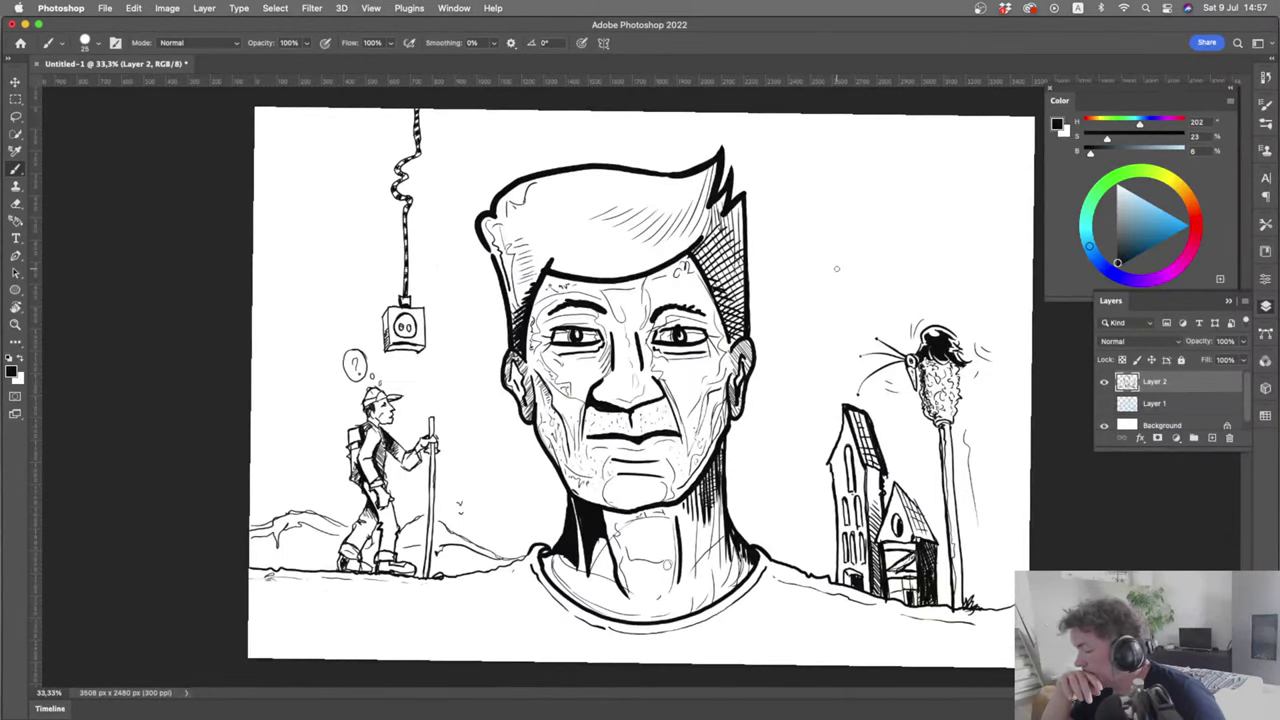